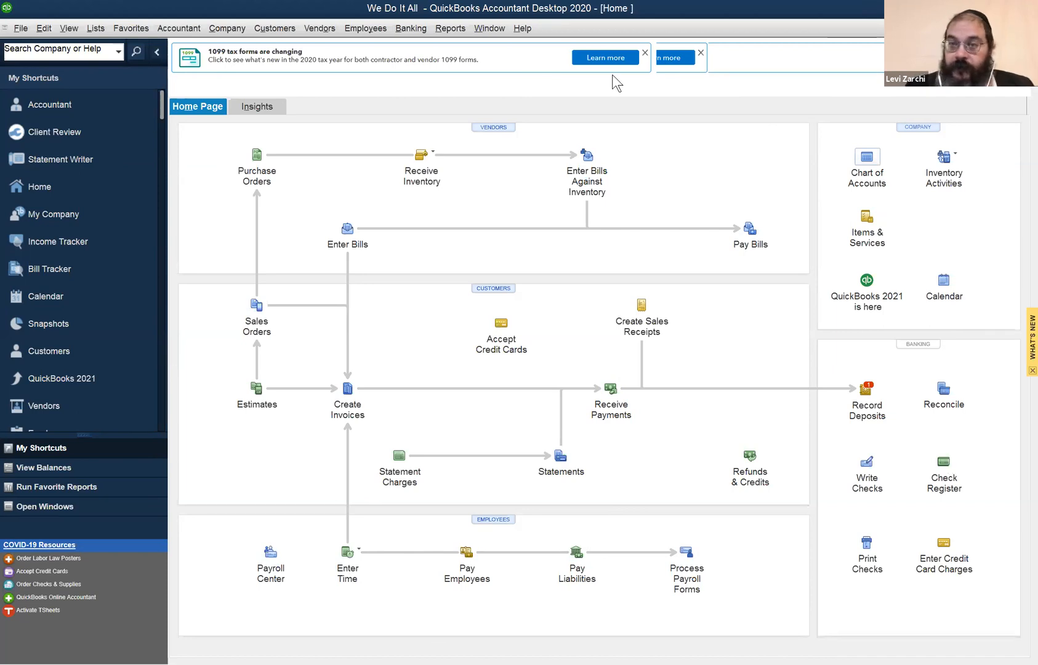
Open the Profit & Loss Standard report from the company and financial reports.
left_click(880, 177)
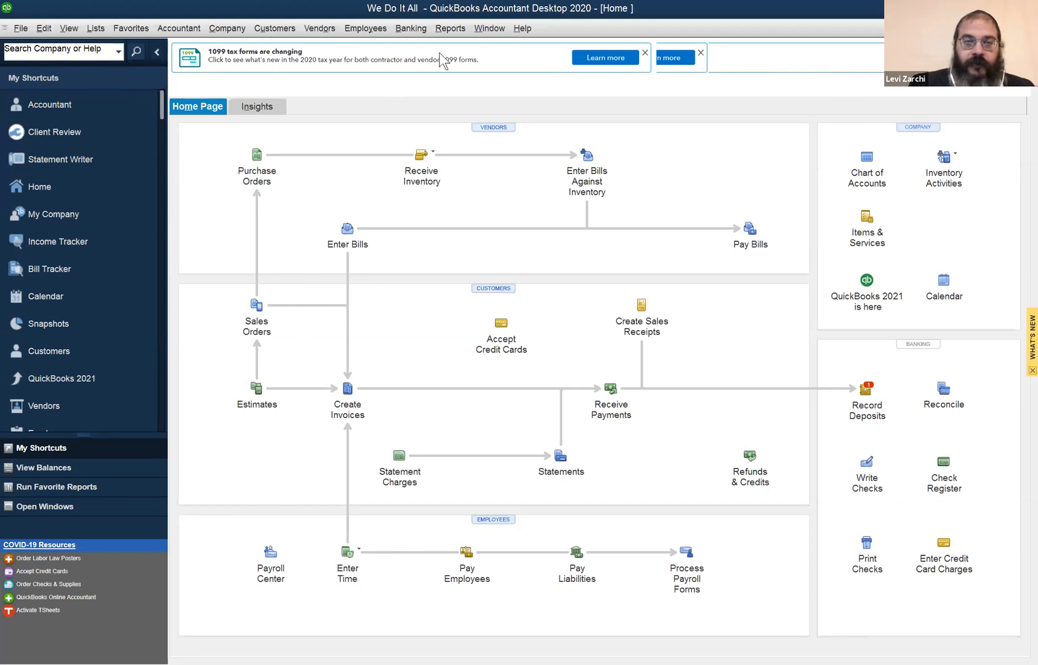
left_click(483, 31)
mouse_move(456, 32)
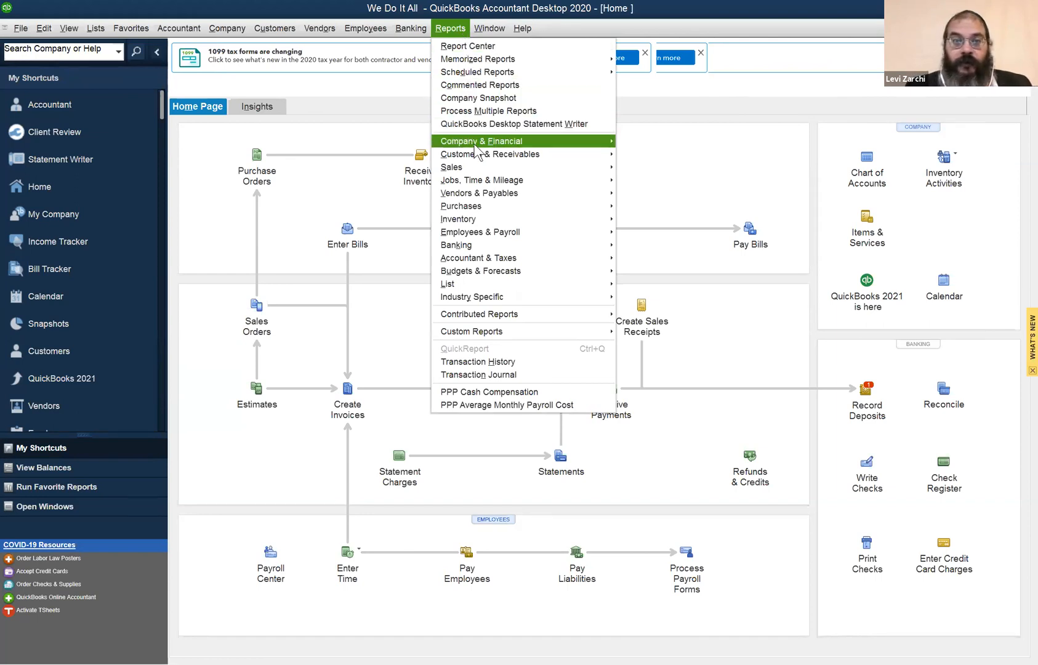
mouse_move(475, 147)
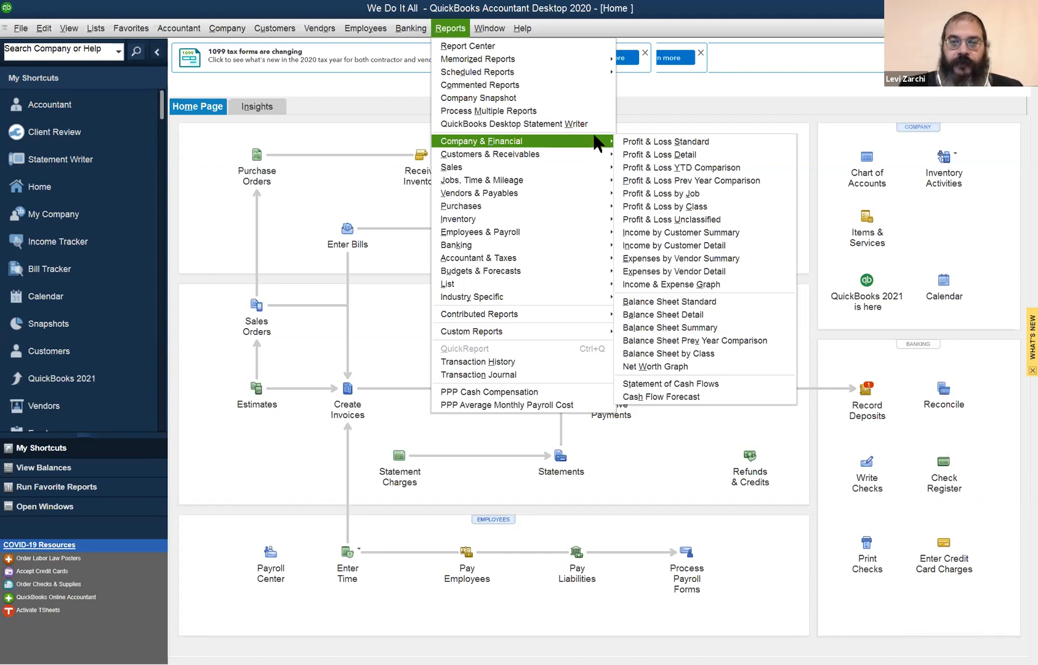
left_click(630, 143)
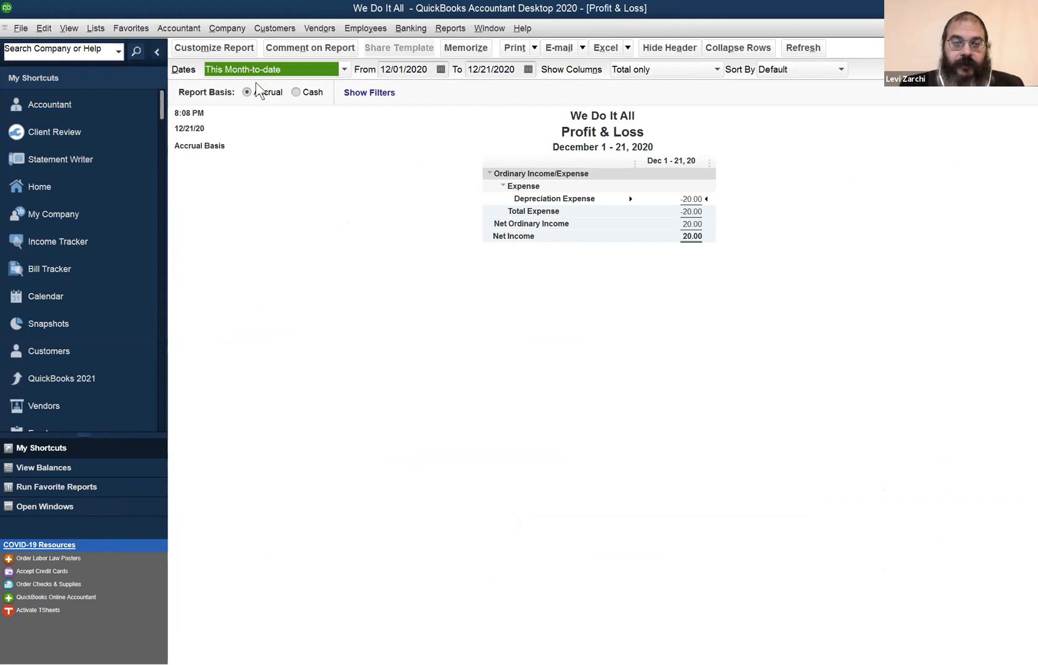
Set the Profit & Loss report's start date to 01/01/2020, keeping 12/21/2020 as the end date.
key("Tab")
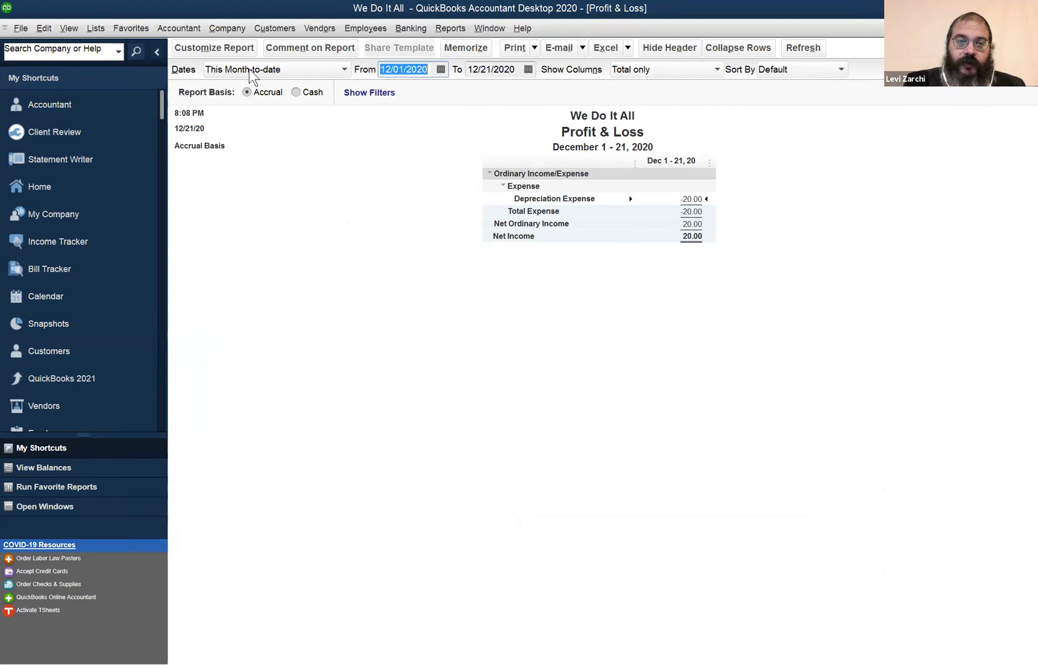
key("y")
key("Tab")
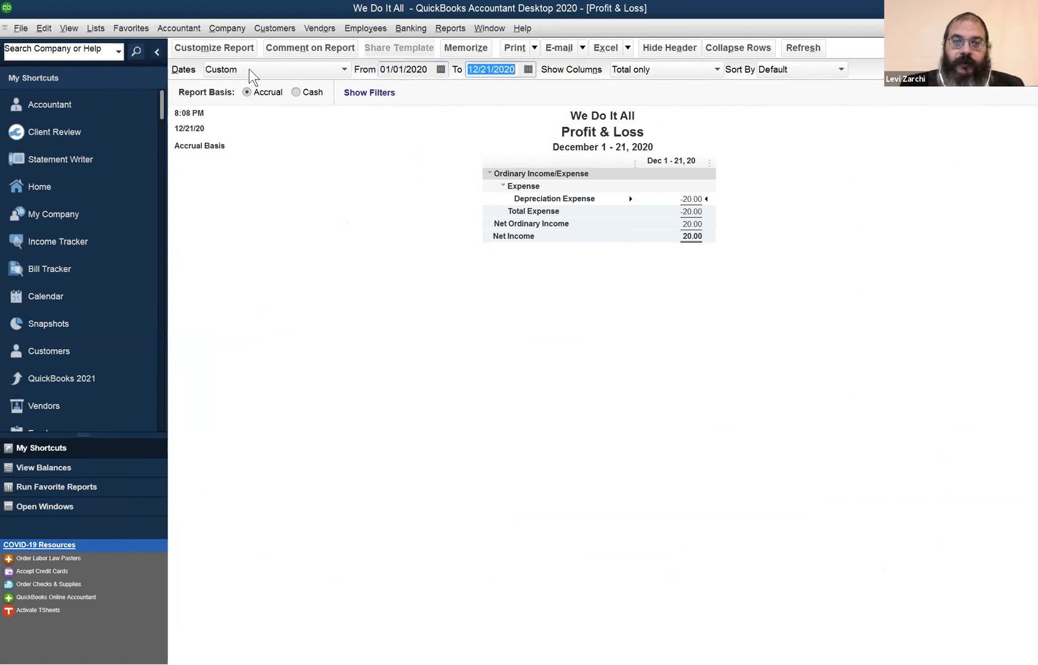
key("Tab")
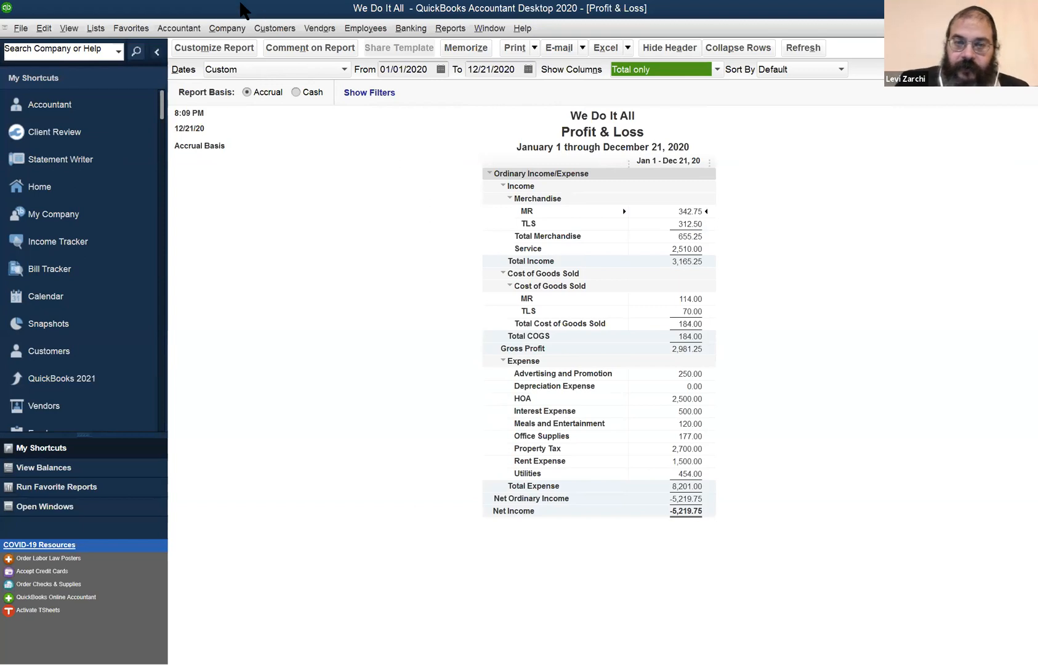
left_click(656, 248)
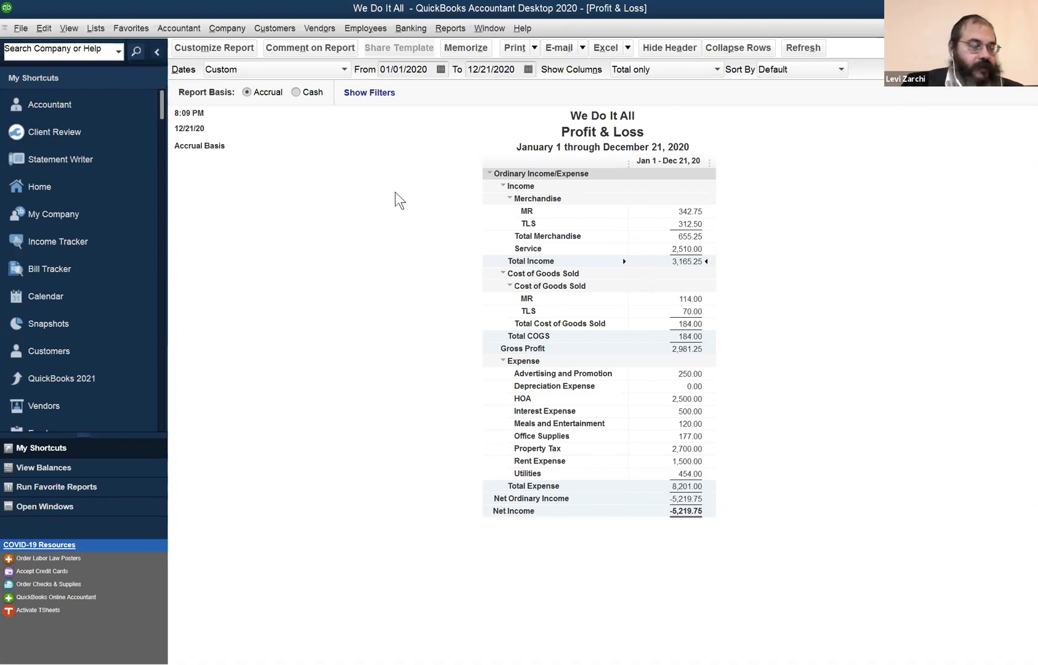
Open the Employee Center and maximize its window.
left_click(348, 30)
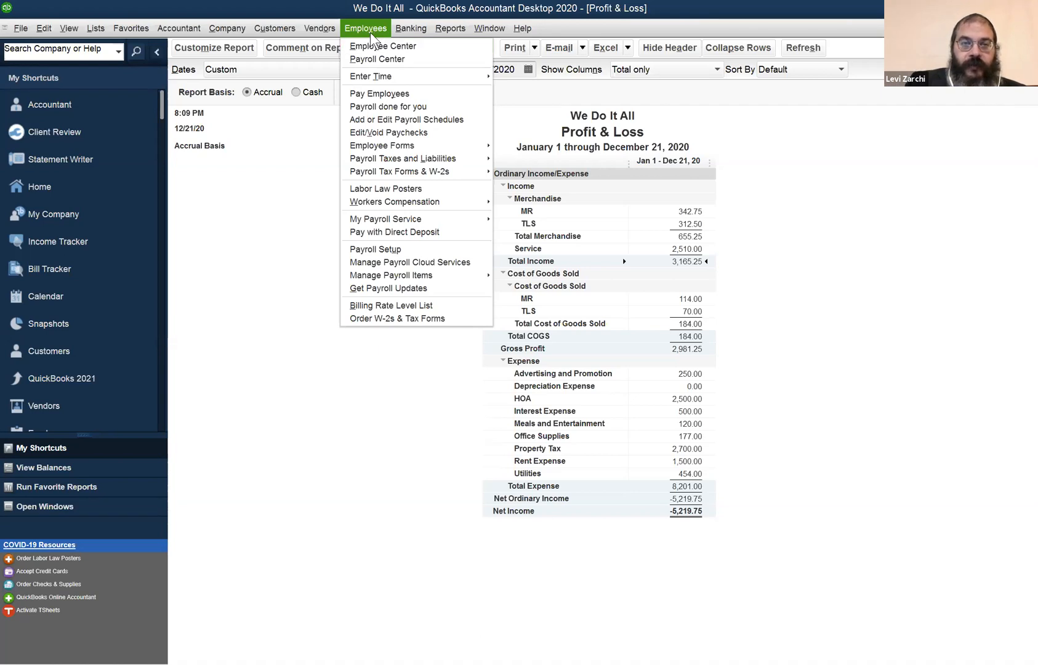
left_click(366, 41)
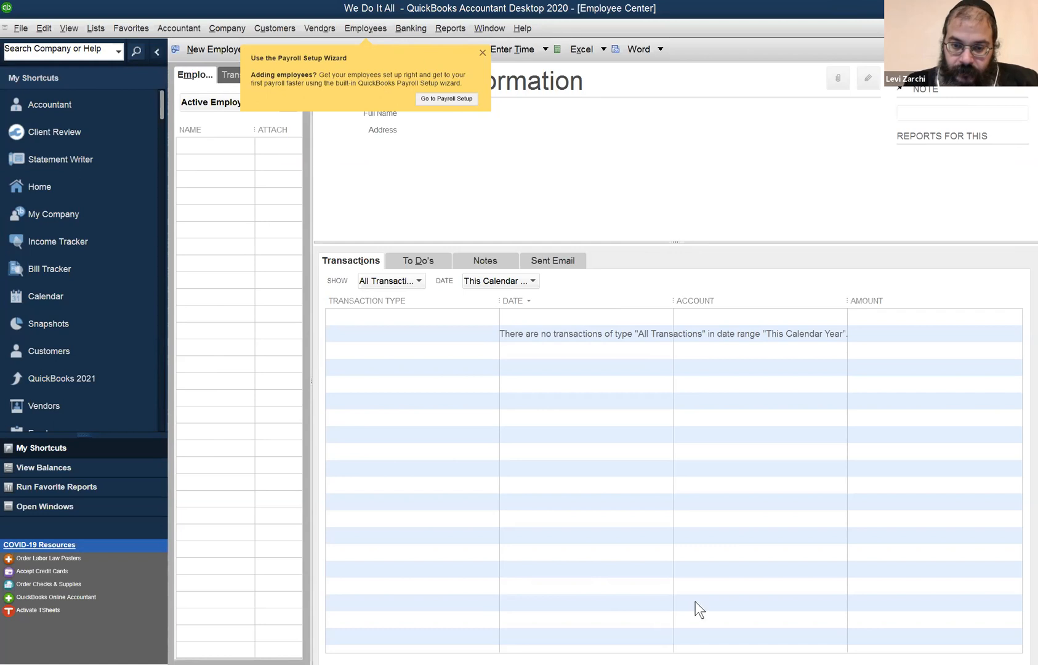
left_click(370, 75)
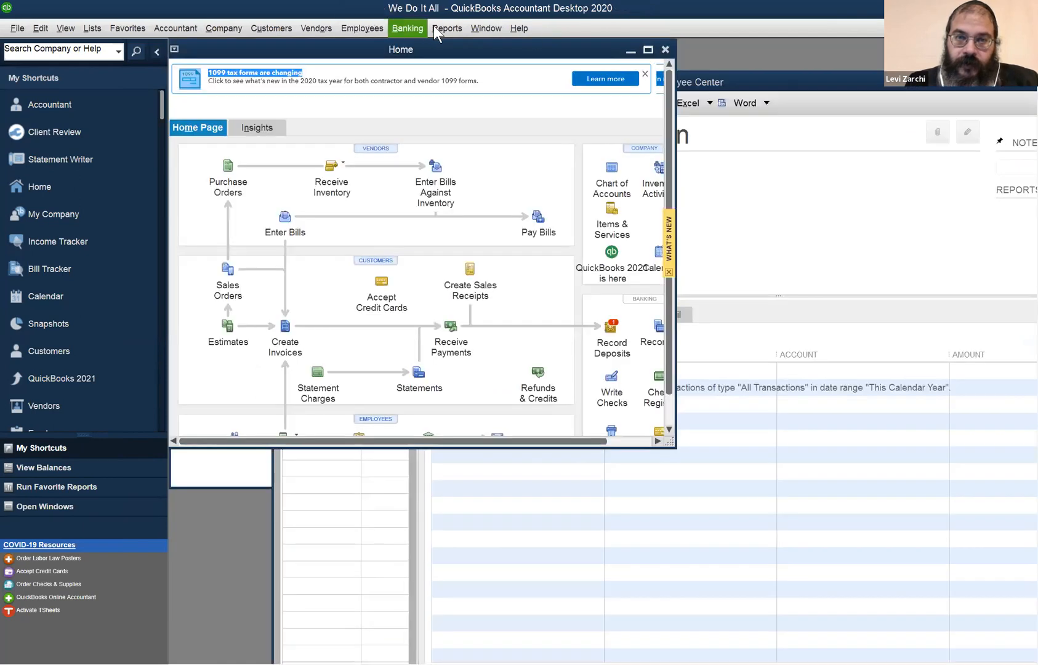
left_click(485, 28)
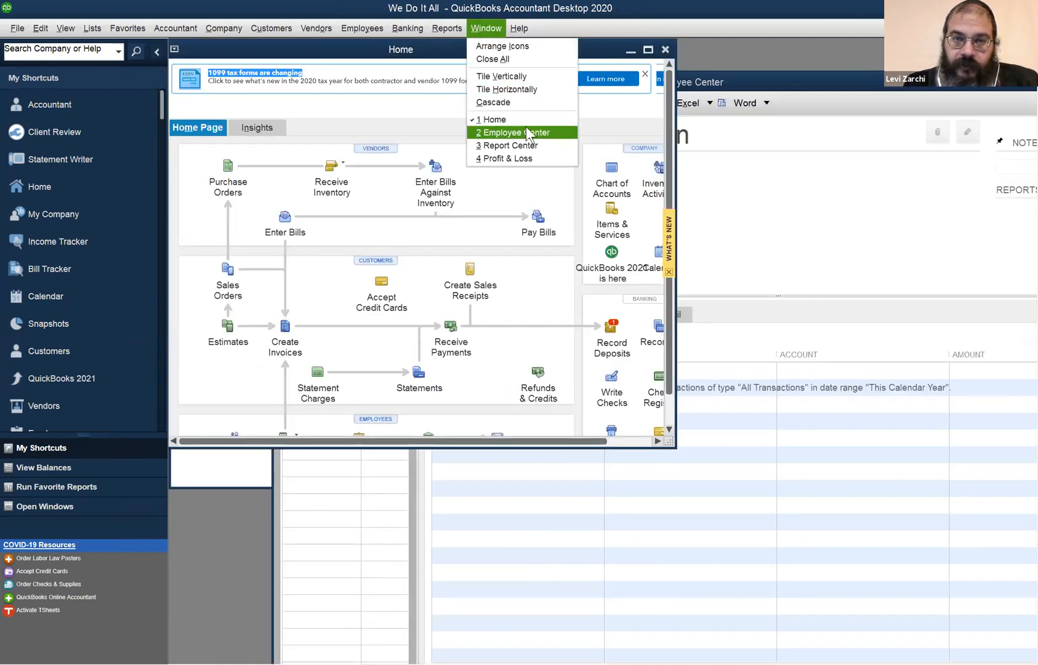
left_click(517, 132)
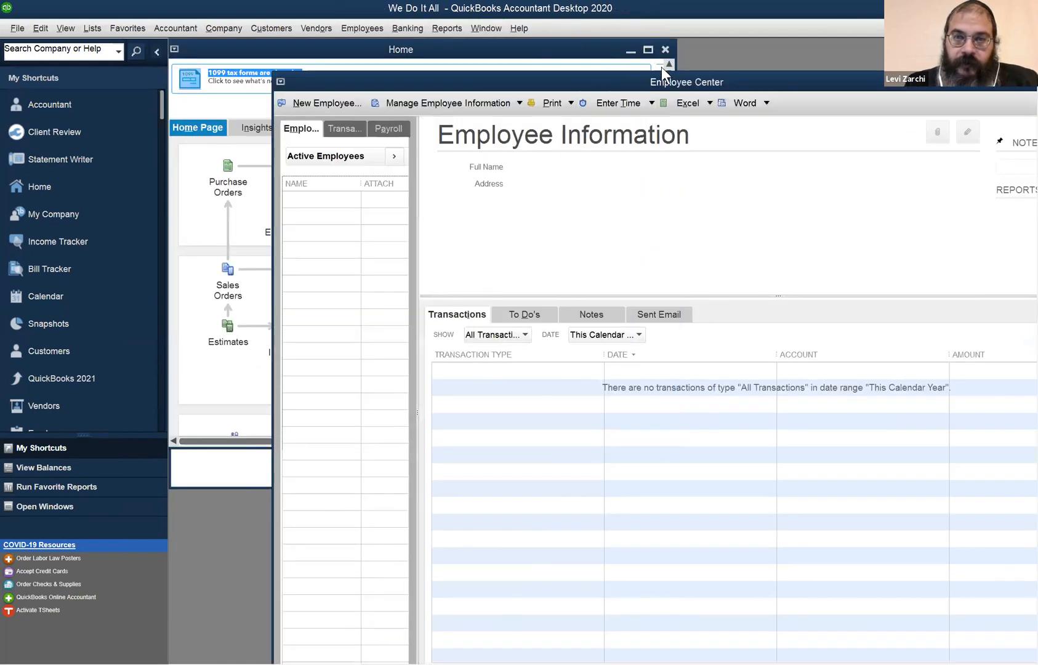
left_click_drag(909, 86, 729, 59)
double_click(867, 58)
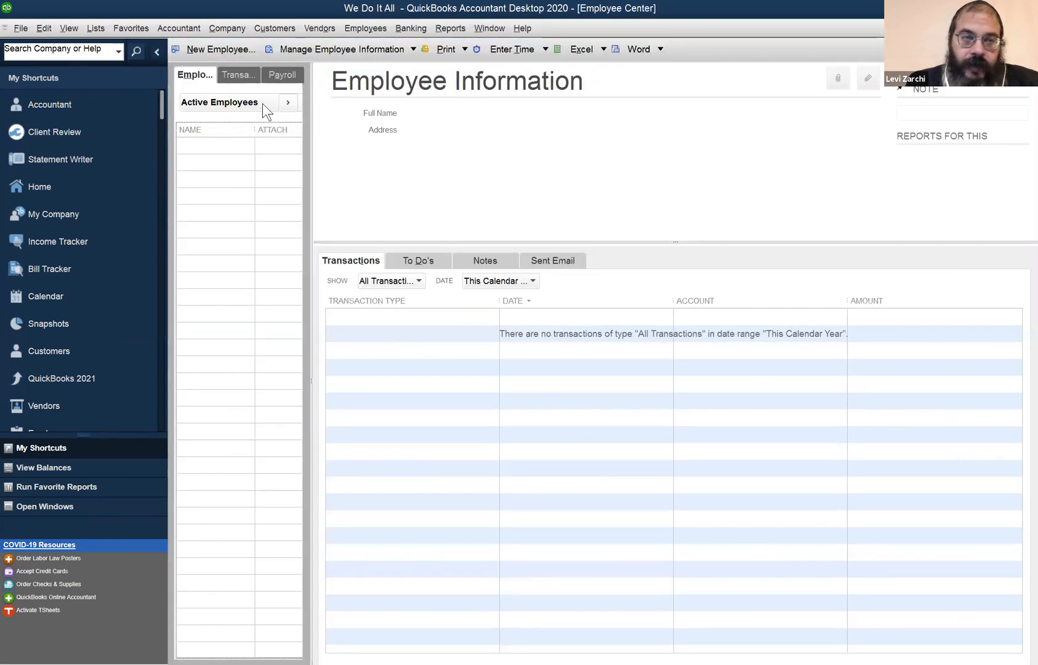
Start a new employee record and enter the employee's legal first and last name.
left_click(224, 50)
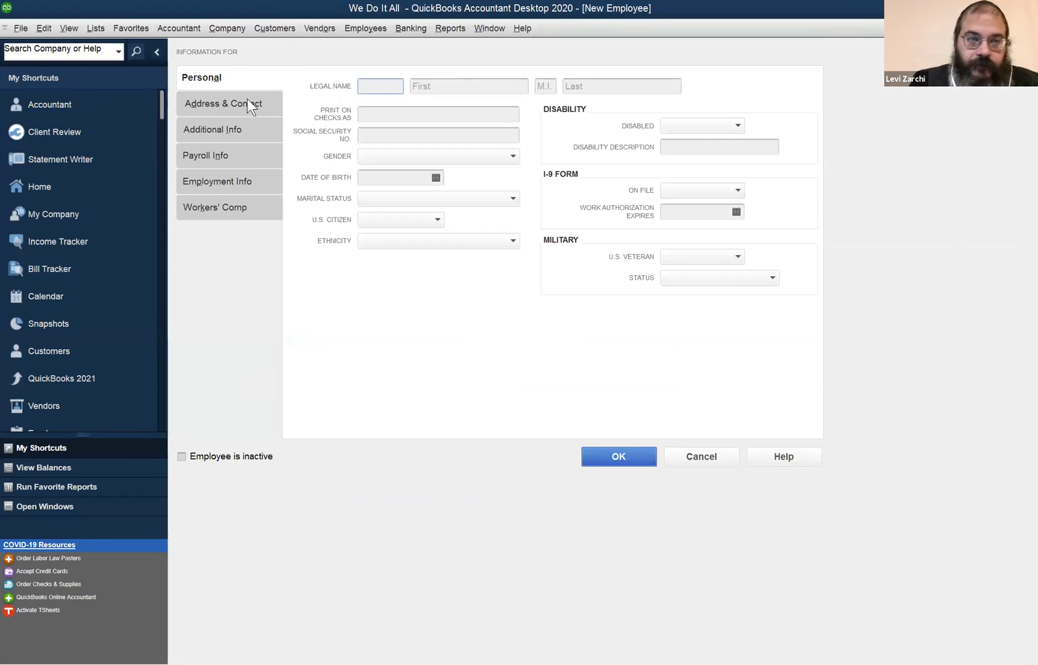
left_click(438, 86)
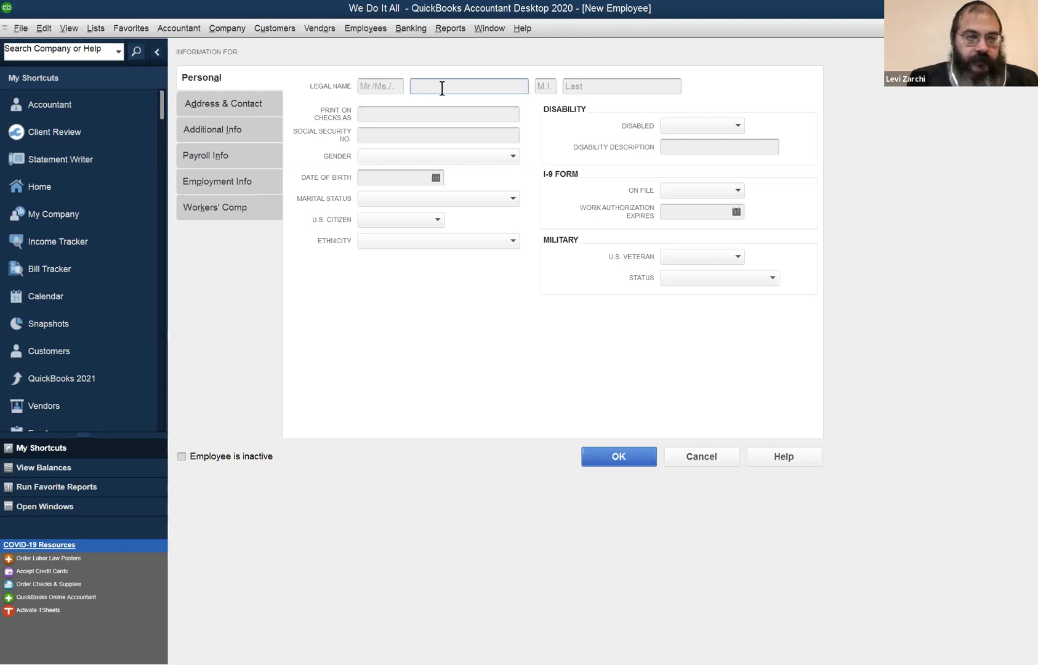
key("Tab")
key("Tab")
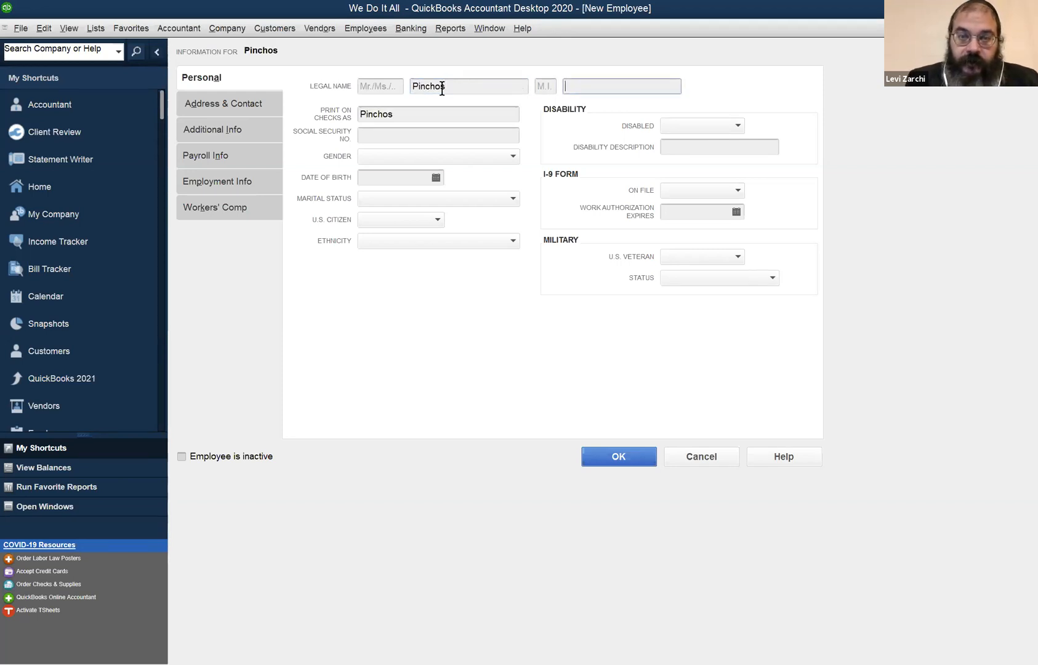
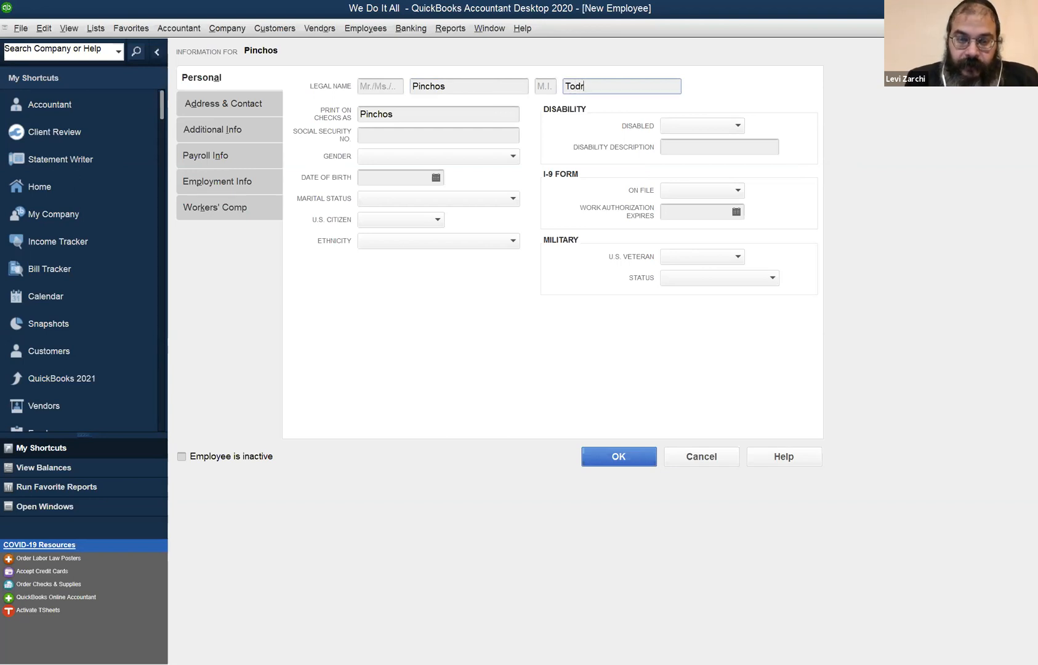
key("Tab")
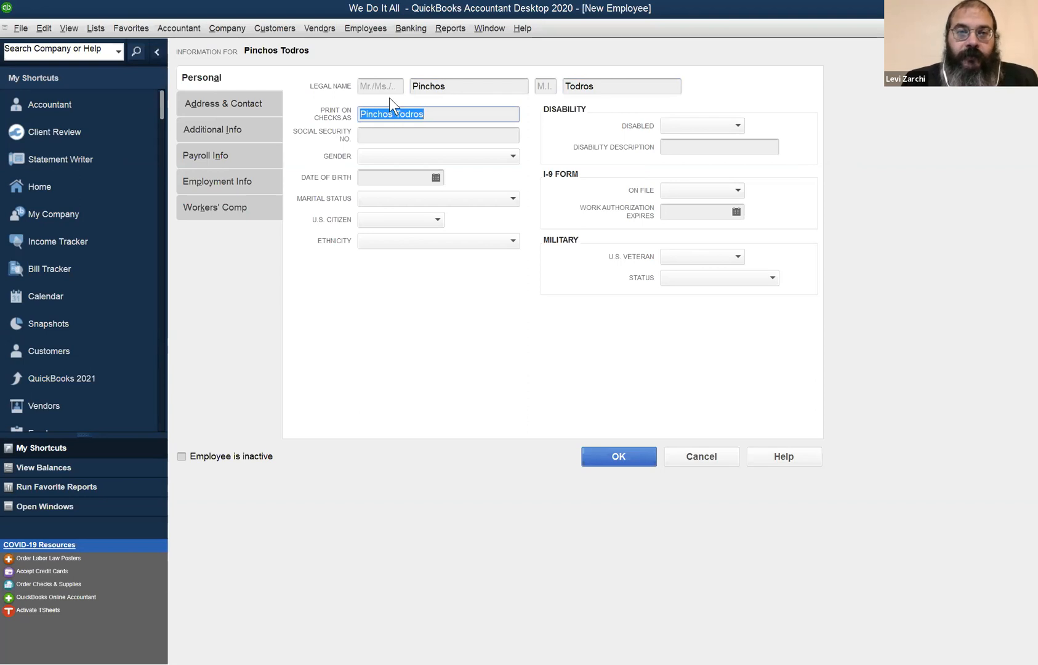
Add the title Mr to the new employee's legal name.
left_click(383, 81)
type("Mr")
key("Tab")
key("Tab")
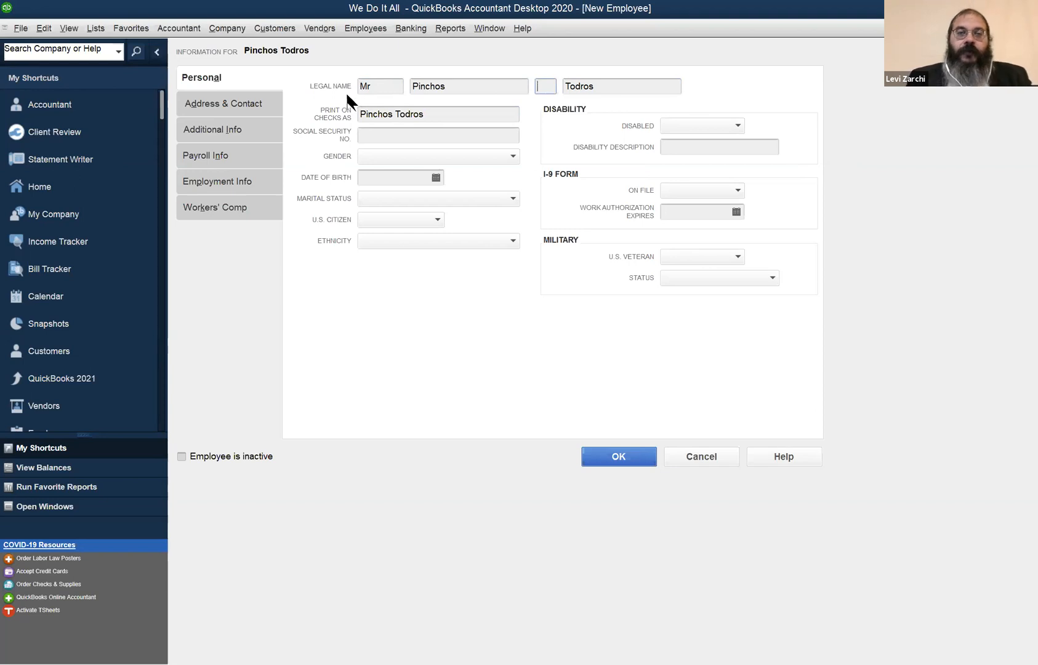
left_click(599, 93)
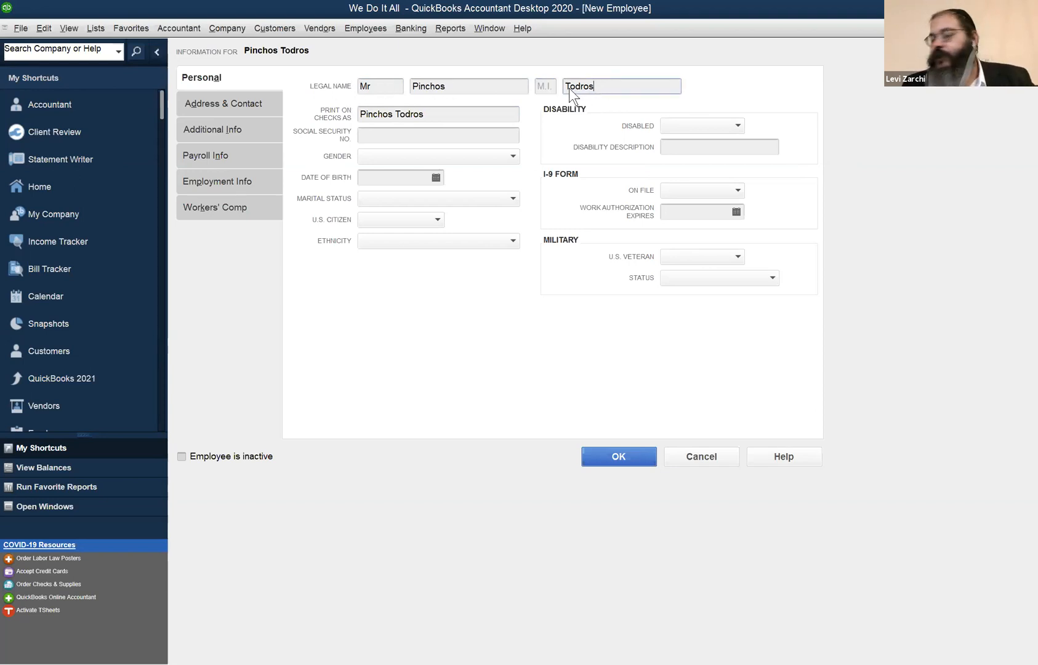
left_click(376, 86)
double_click(377, 86)
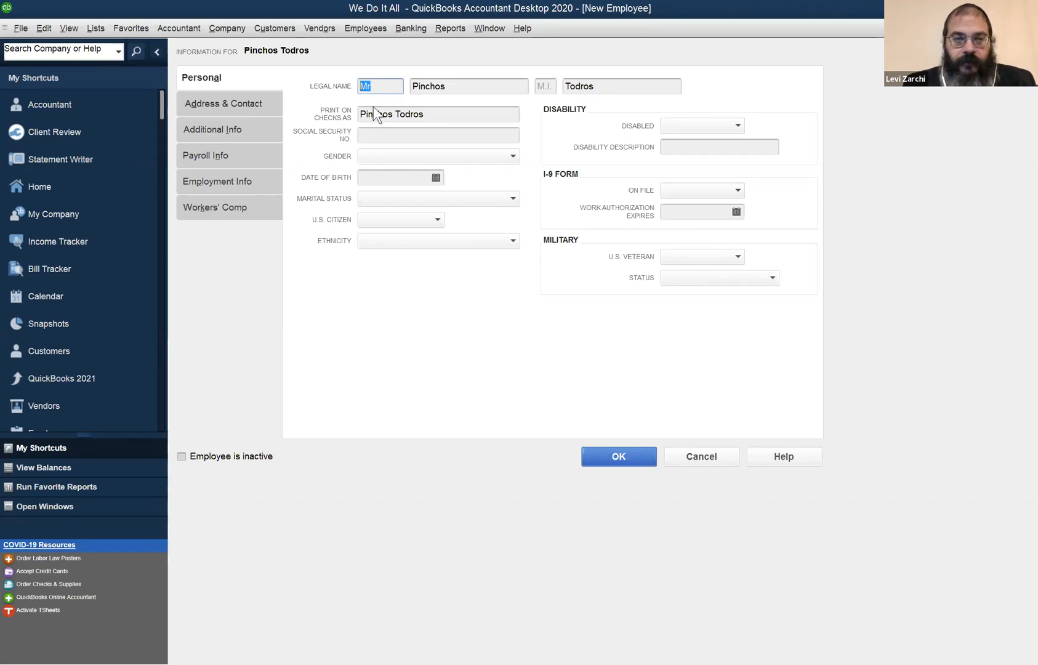
Enter the employee's social security number in the personal information.
left_click(385, 132)
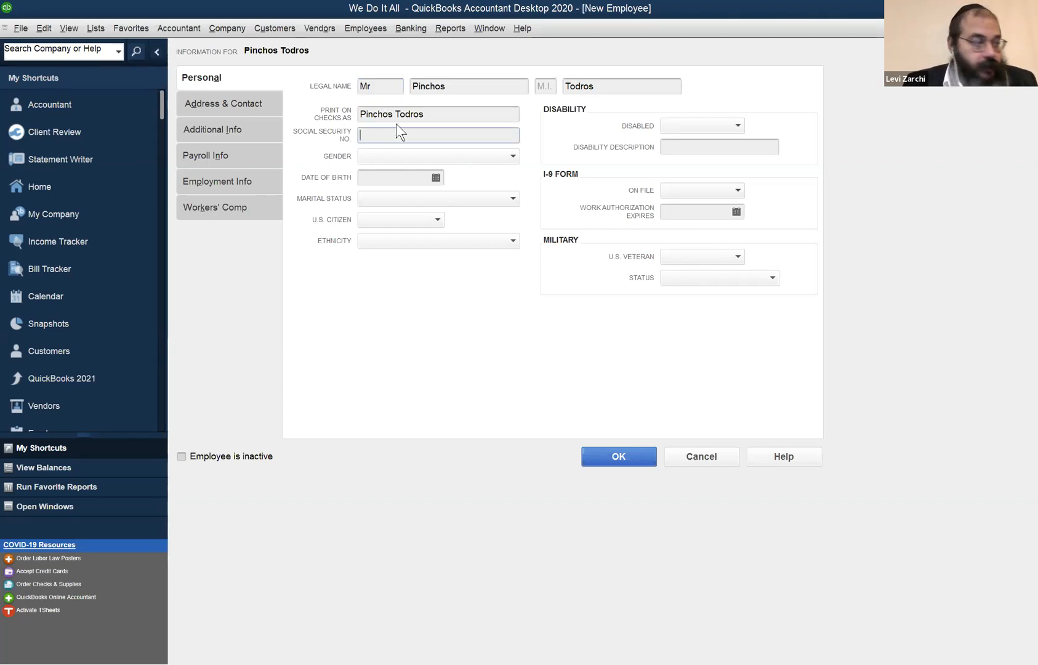
type("123-45")
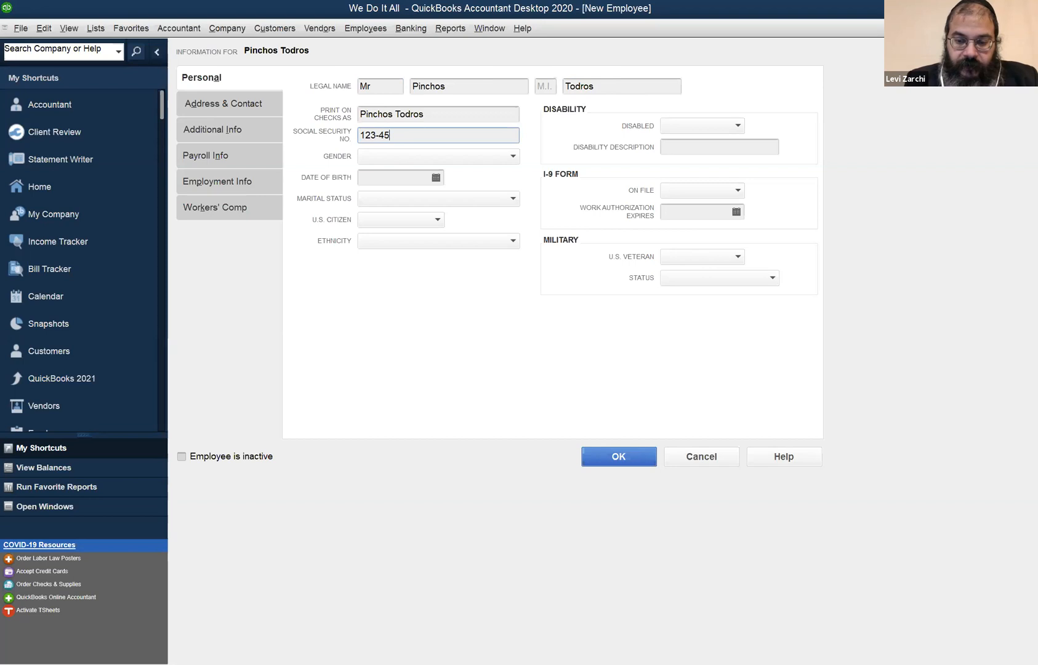
type("-6789")
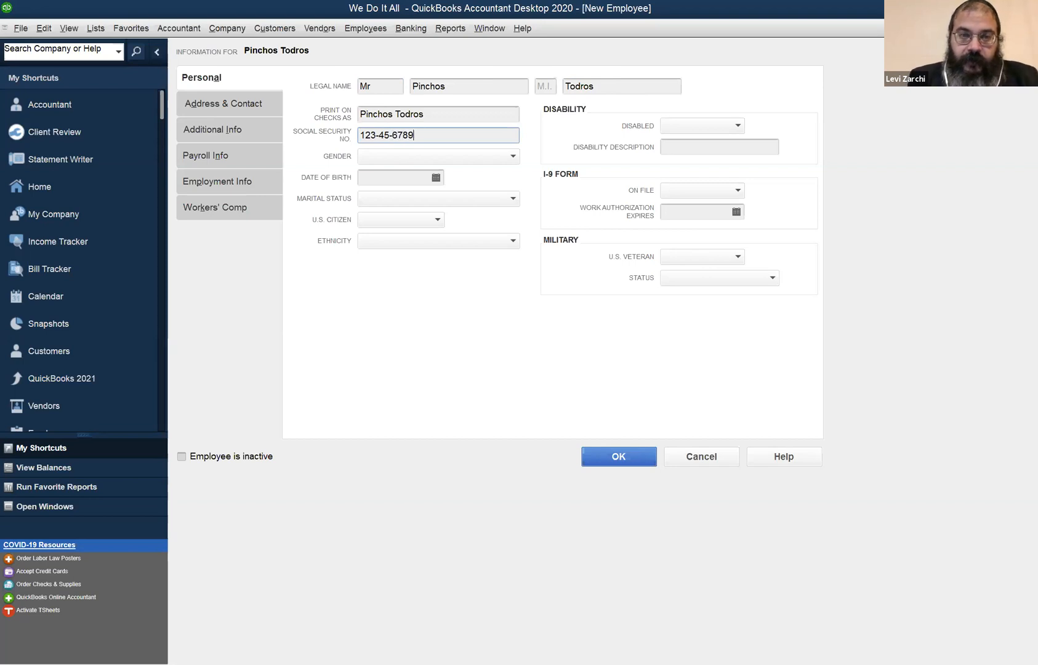
key("Tab")
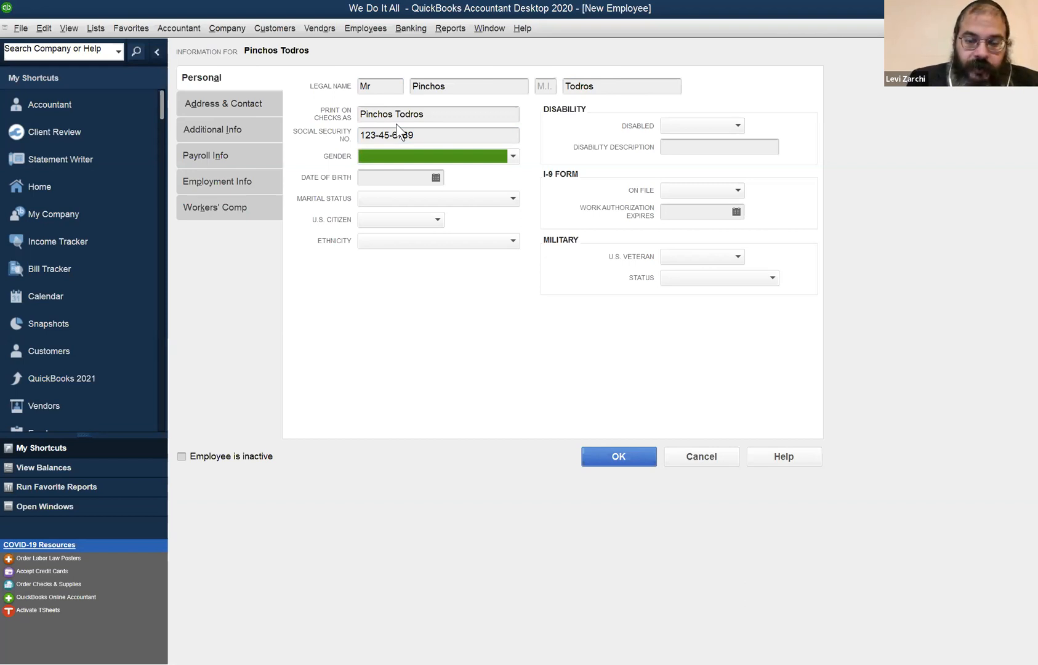
Set the employee's gender to Male and enter the date of birth.
key("m")
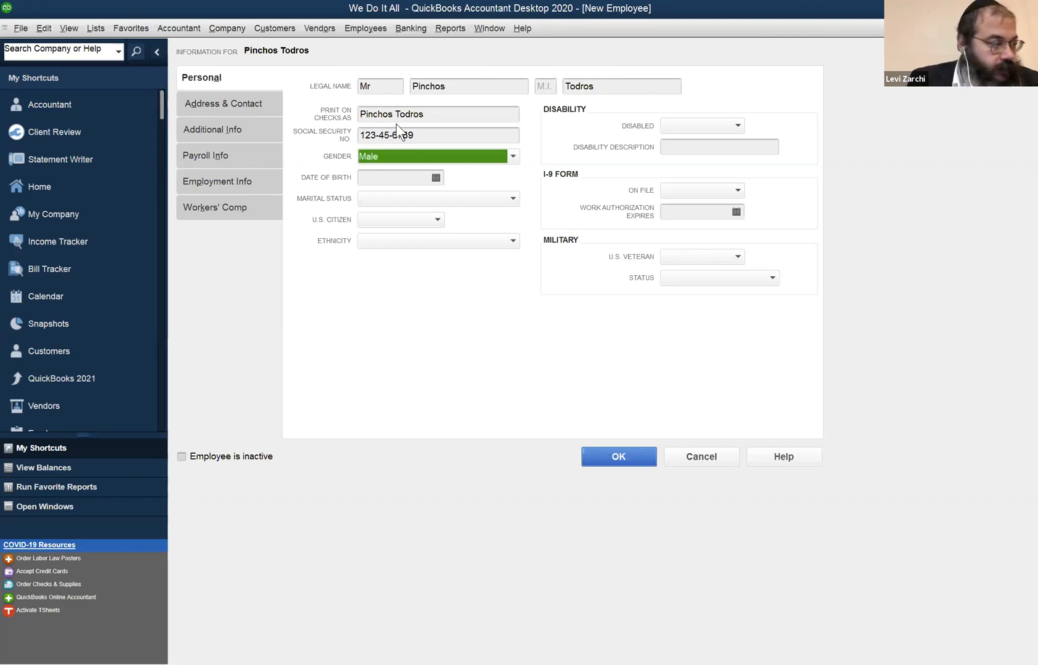
key("Tab")
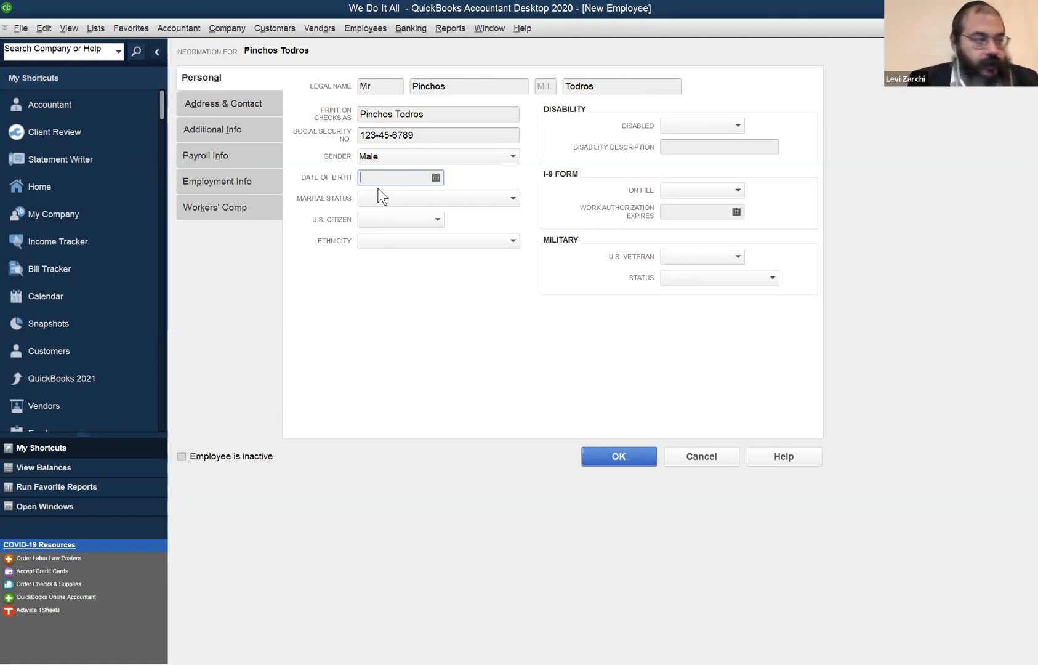
type("01/01/197")
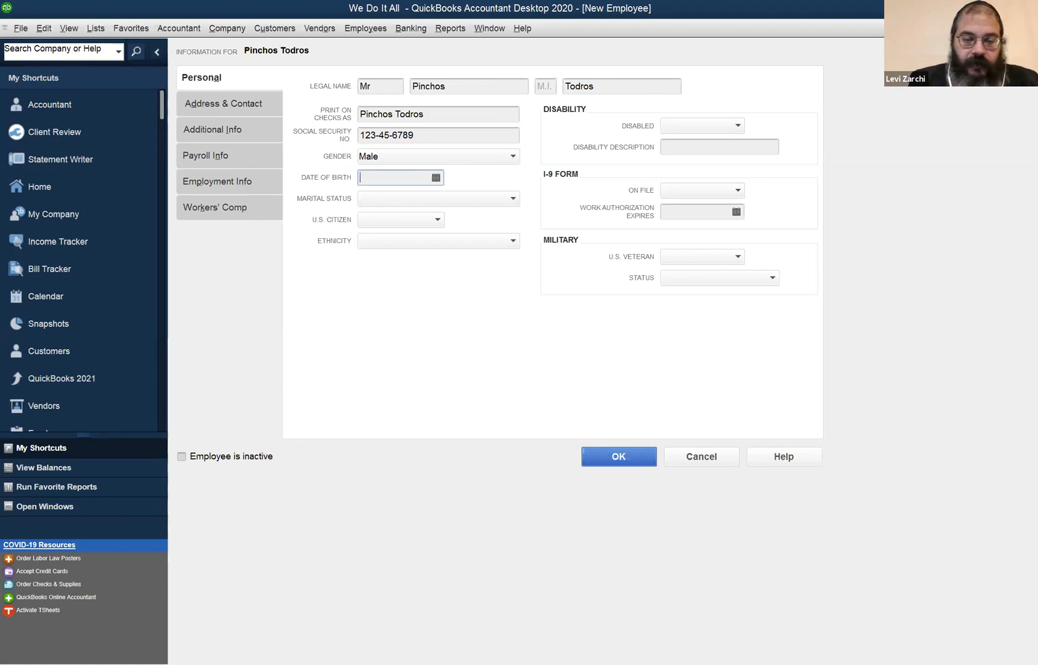
type("0")
key("Tab")
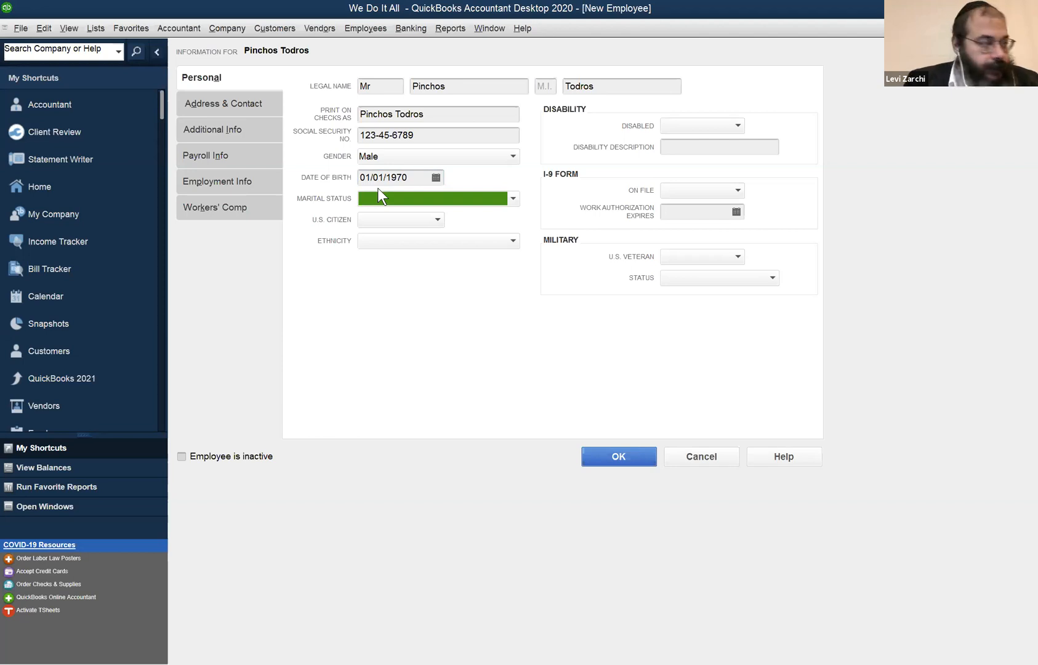
Set U.S. Citizen to Yes for the employee and view the I-9 form's on-file options without choosing one.
left_click(383, 220)
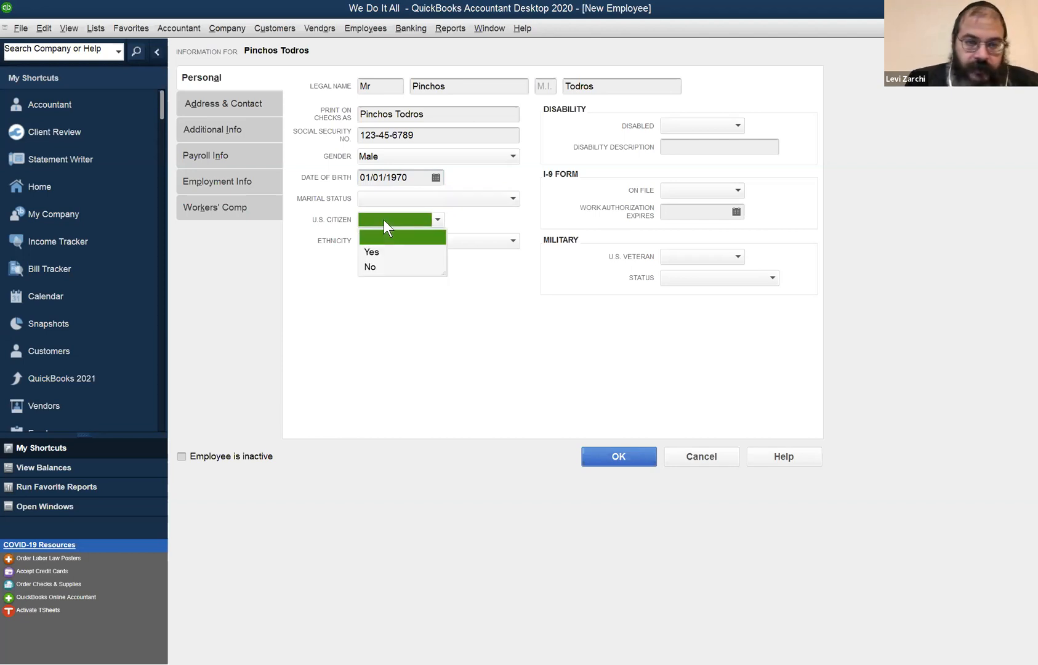
left_click(382, 252)
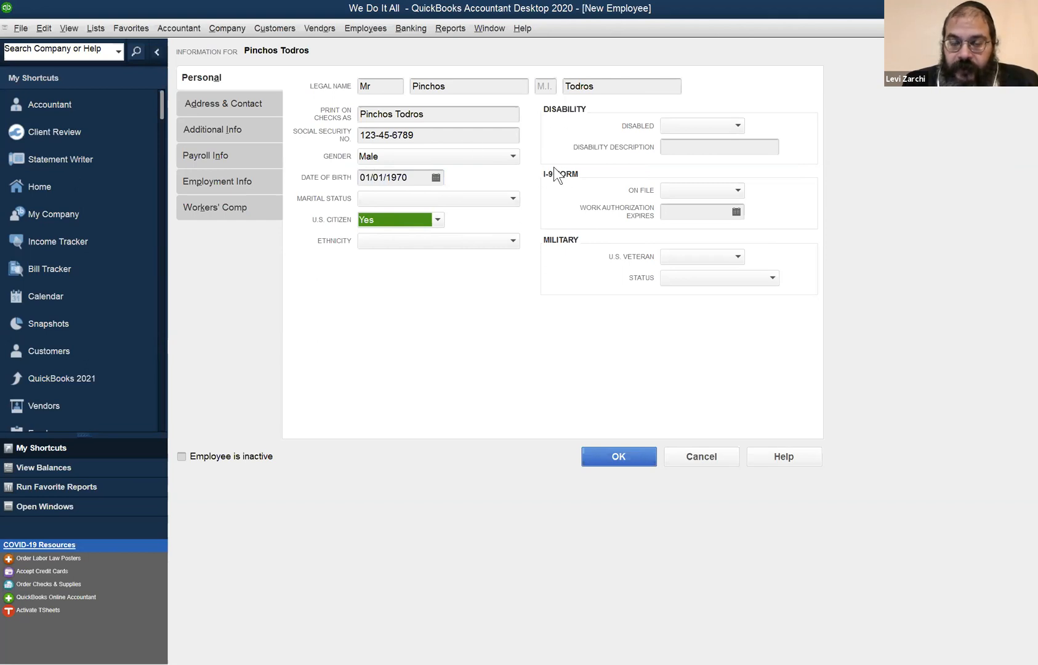
left_click(738, 190)
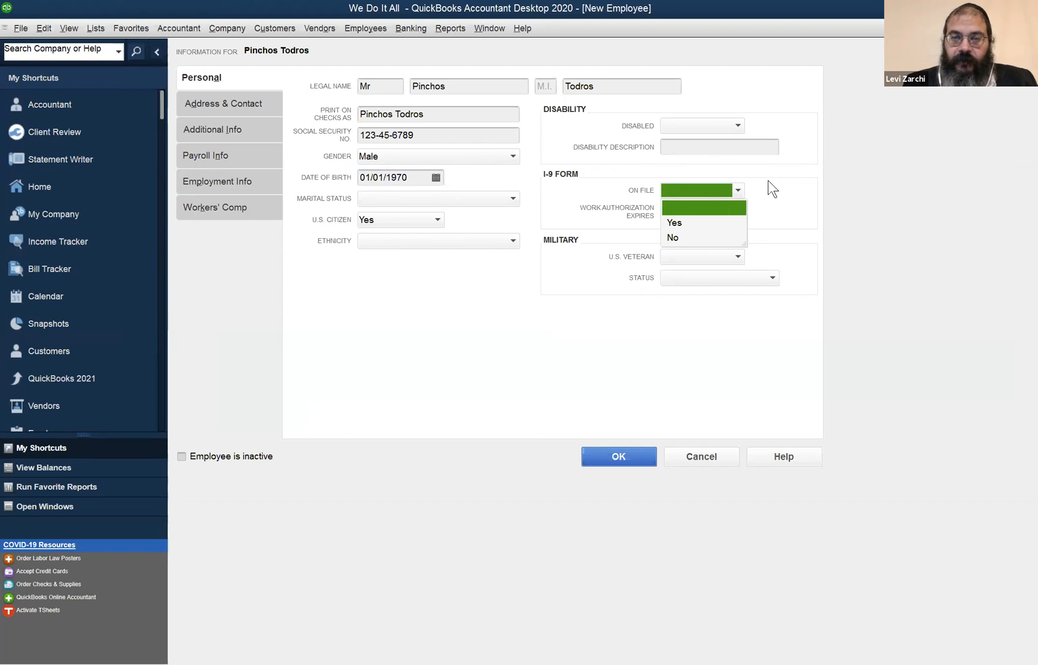
left_click(768, 180)
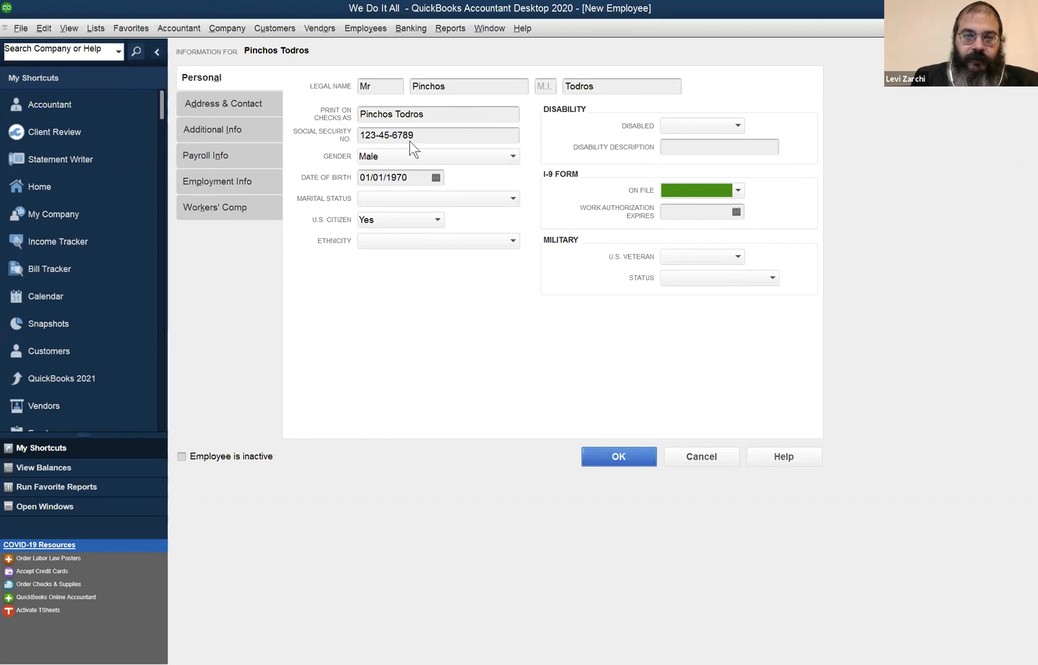
Record the employee's I-9 form as on file by choosing Yes.
left_click(714, 192)
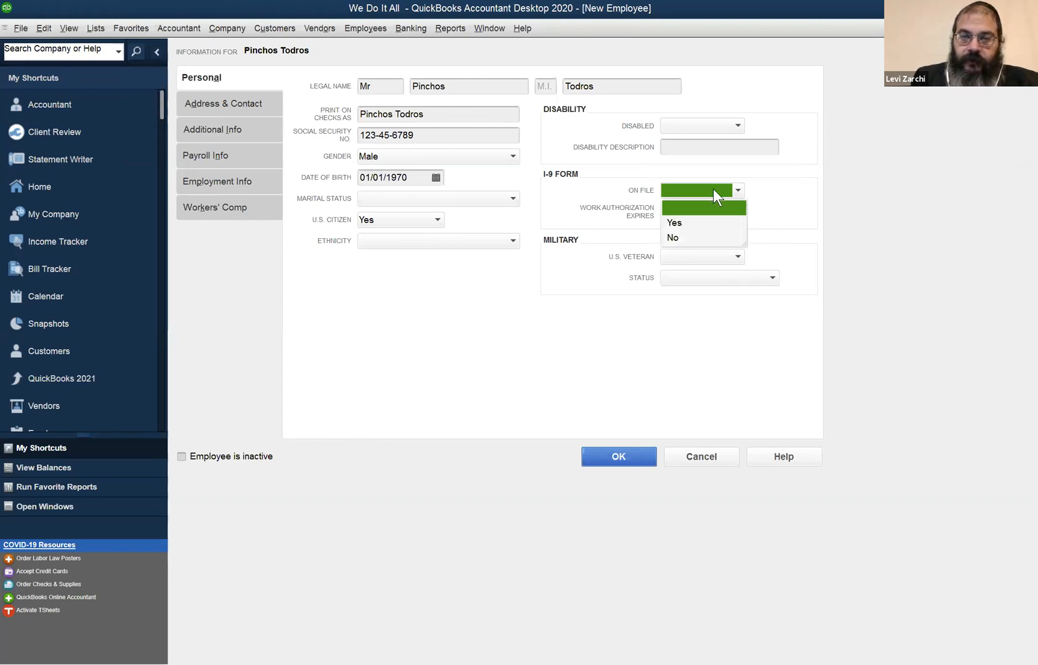
left_click(693, 222)
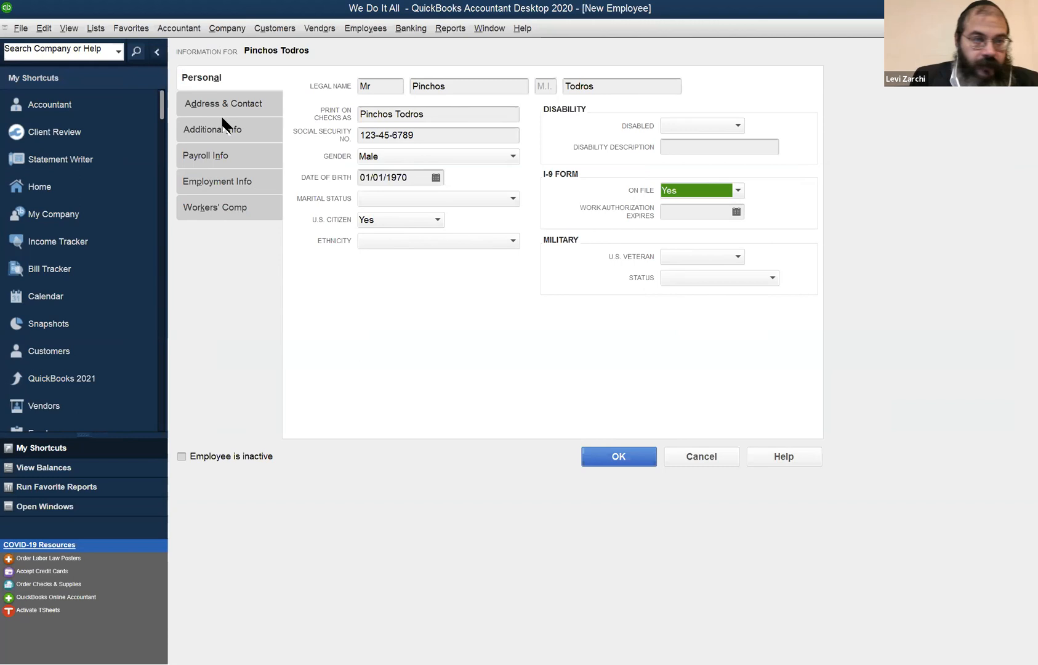
Enter the employee's street address in the home address section of the contact information.
left_click(191, 103)
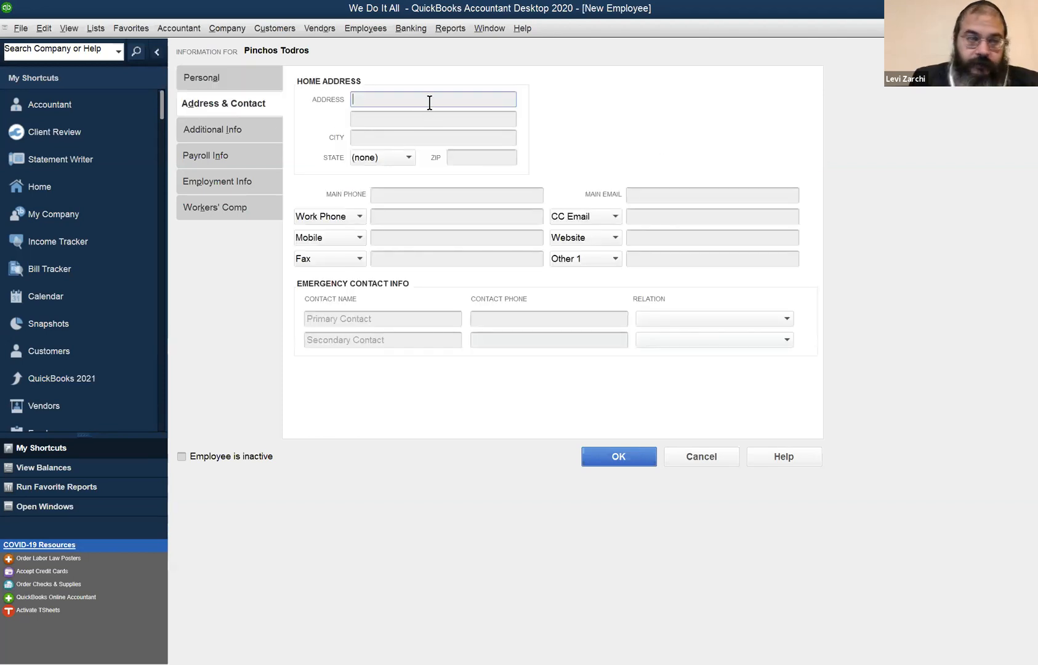
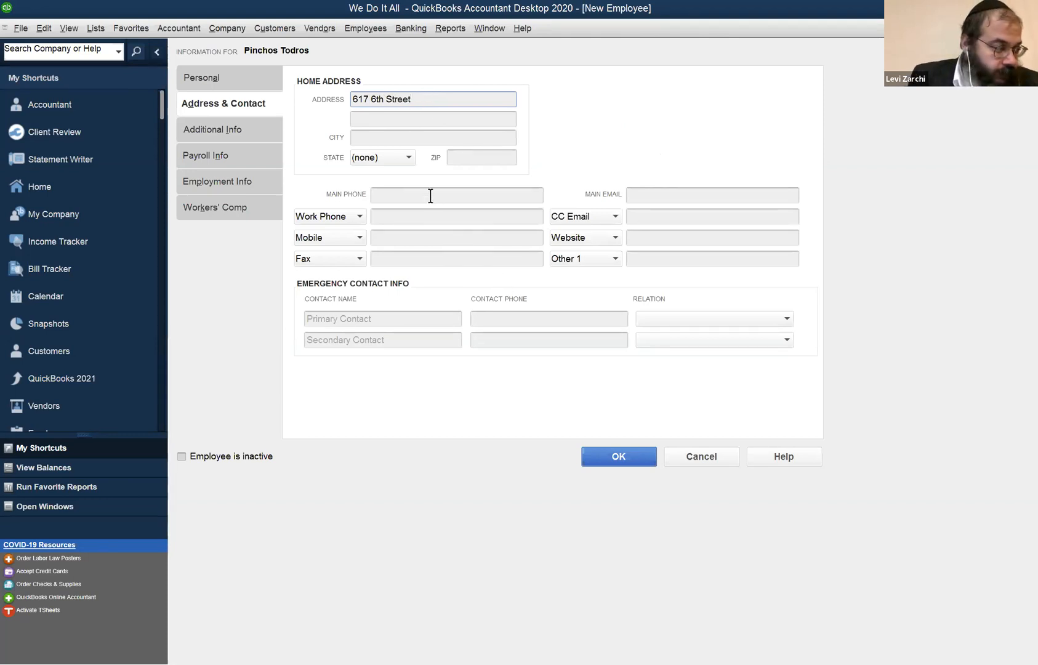
type("`")
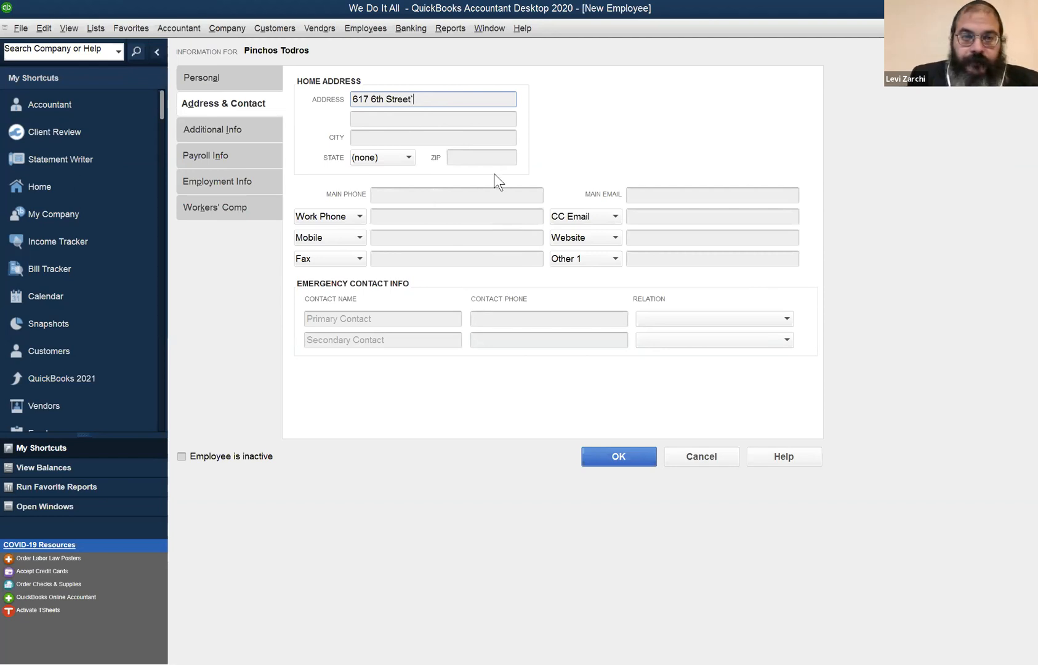
key("BackSpace")
key("Tab")
Complete the employee's home address with the city, state and ZIP code.
left_click(399, 138)
type("Lake")
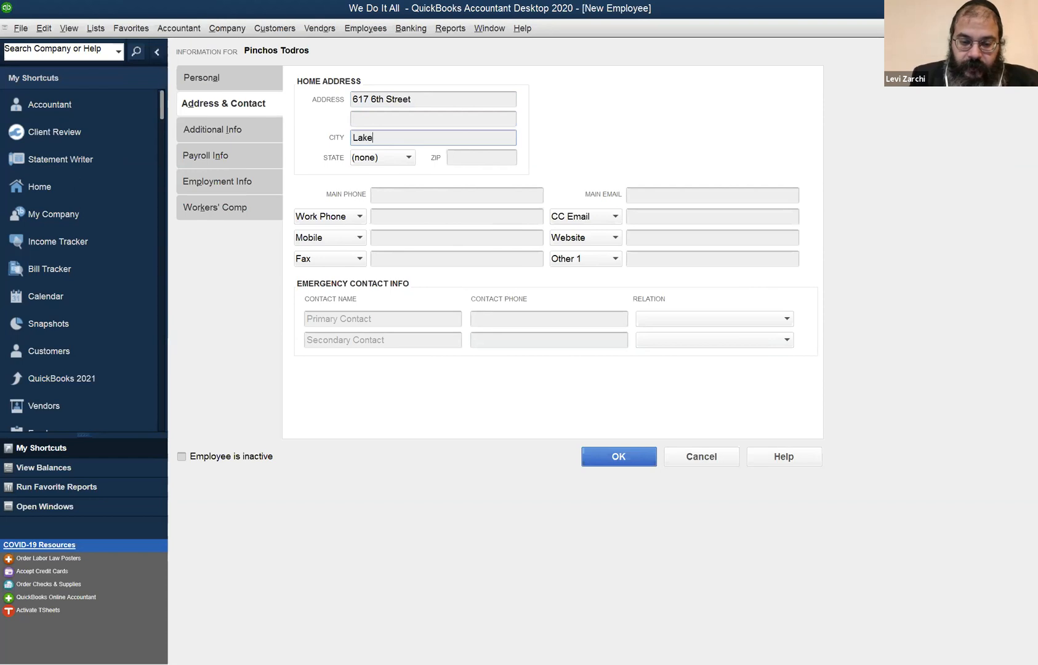
type("wood")
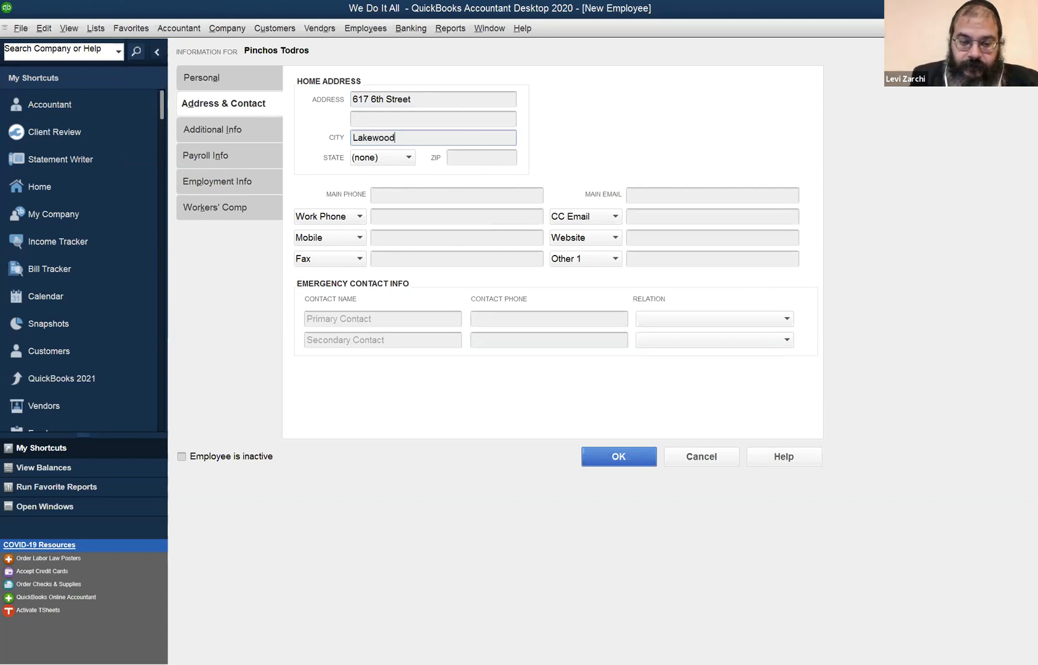
key("Tab")
type("NC")
key("Tab")
key("Tab")
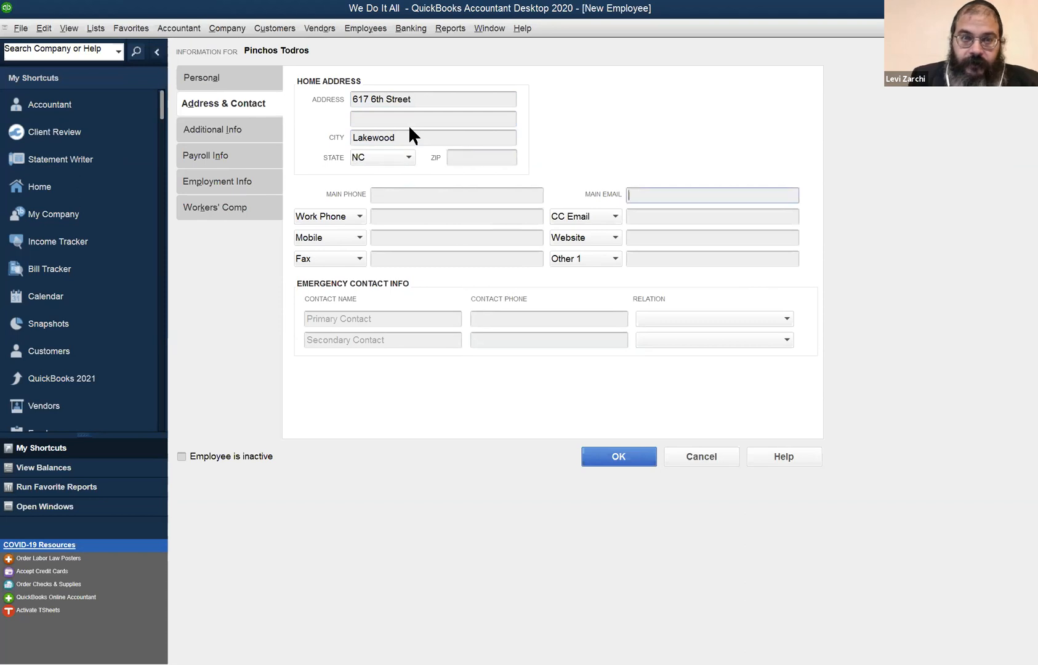
left_click(370, 156)
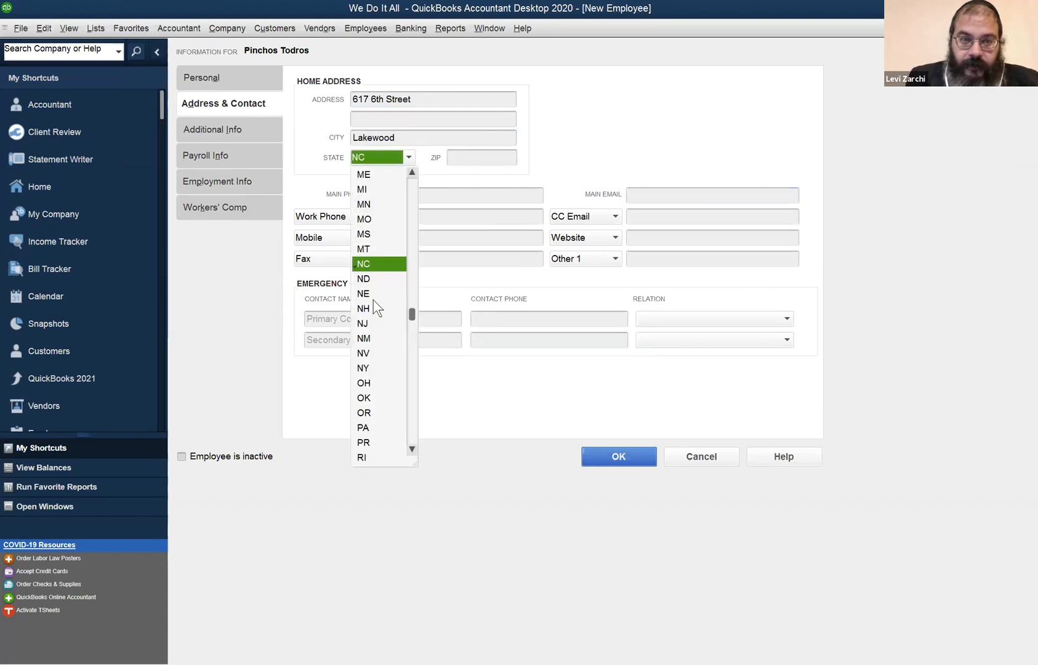
left_click(368, 323)
left_click(474, 157)
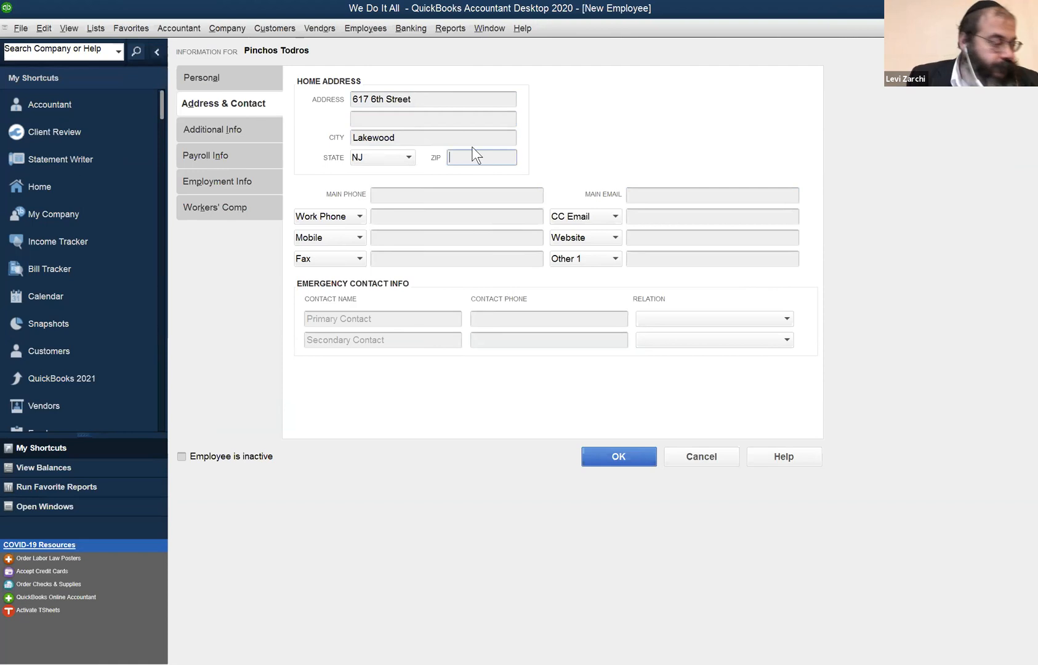
type("08")
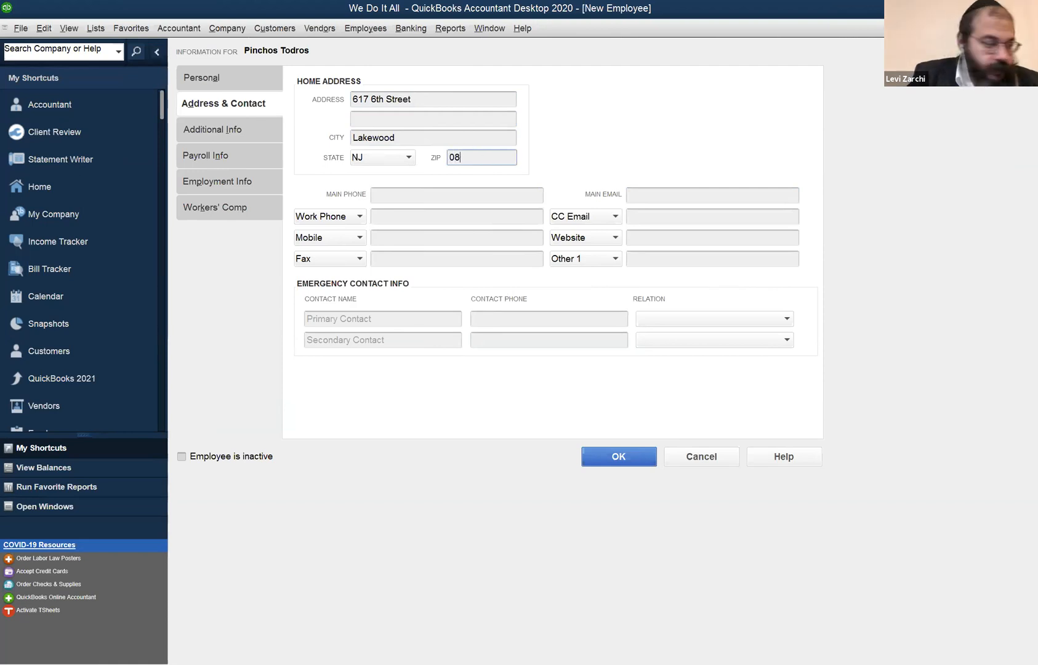
type("701")
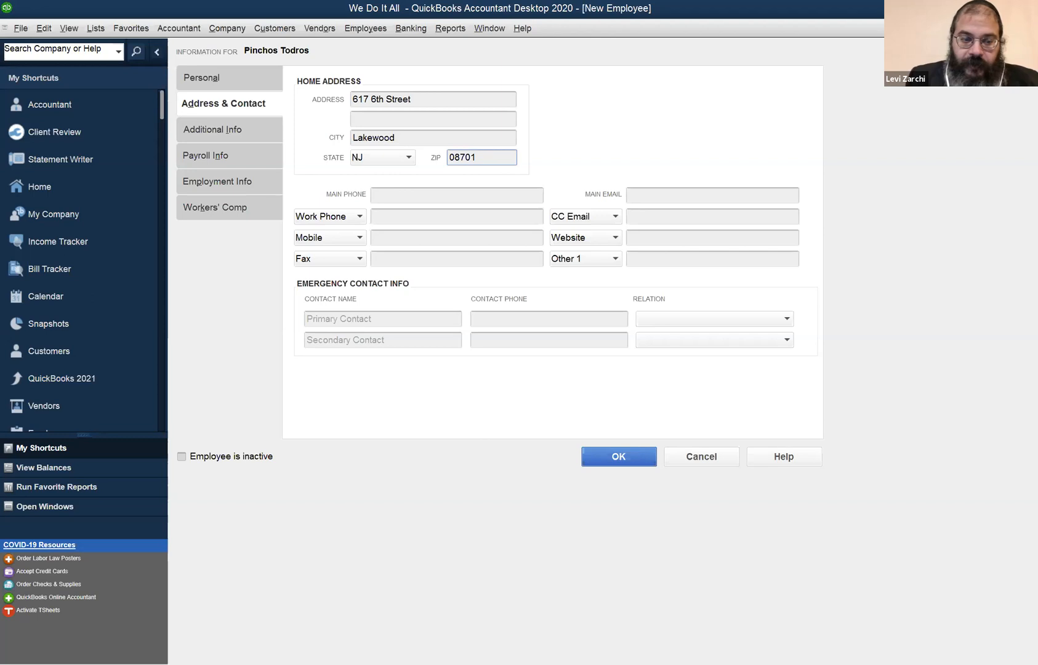
key("Tab")
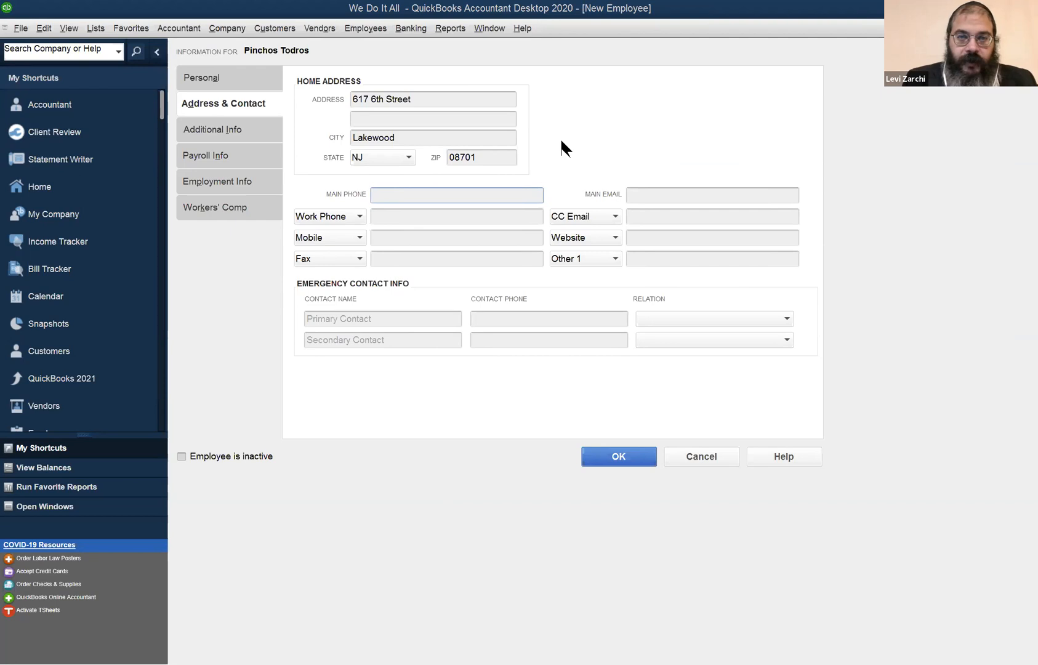
left_click(372, 28)
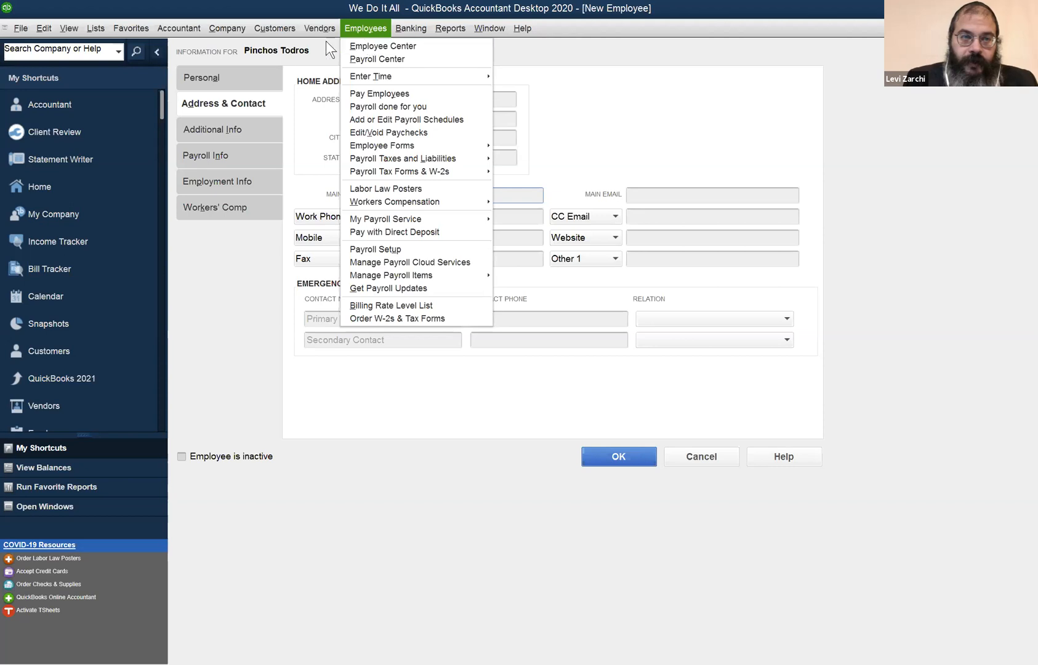
left_click(242, 35)
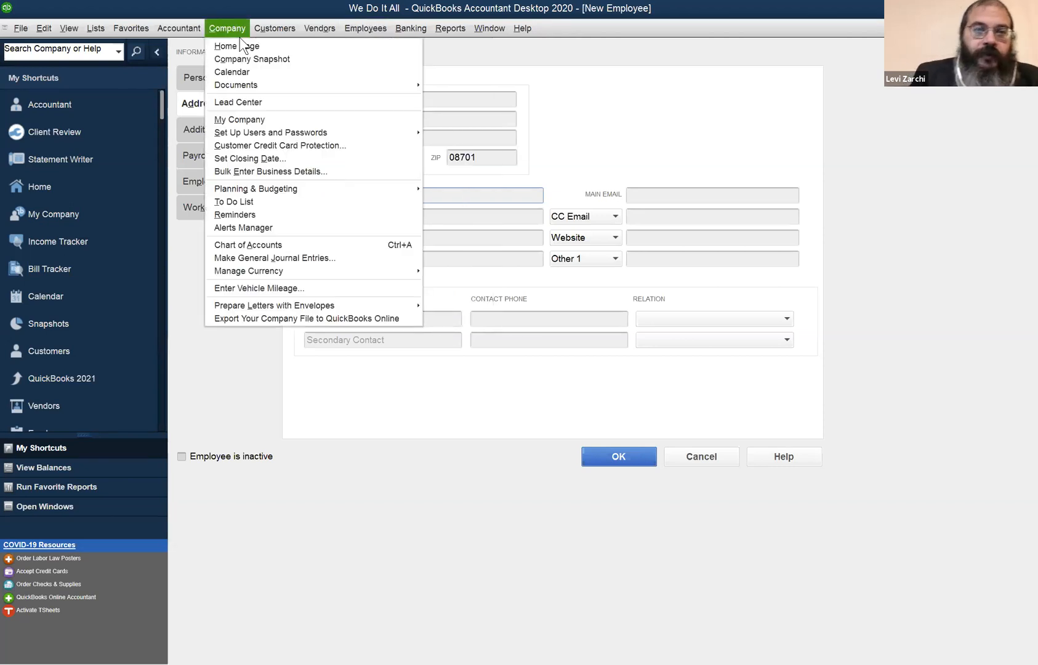
left_click(492, 233)
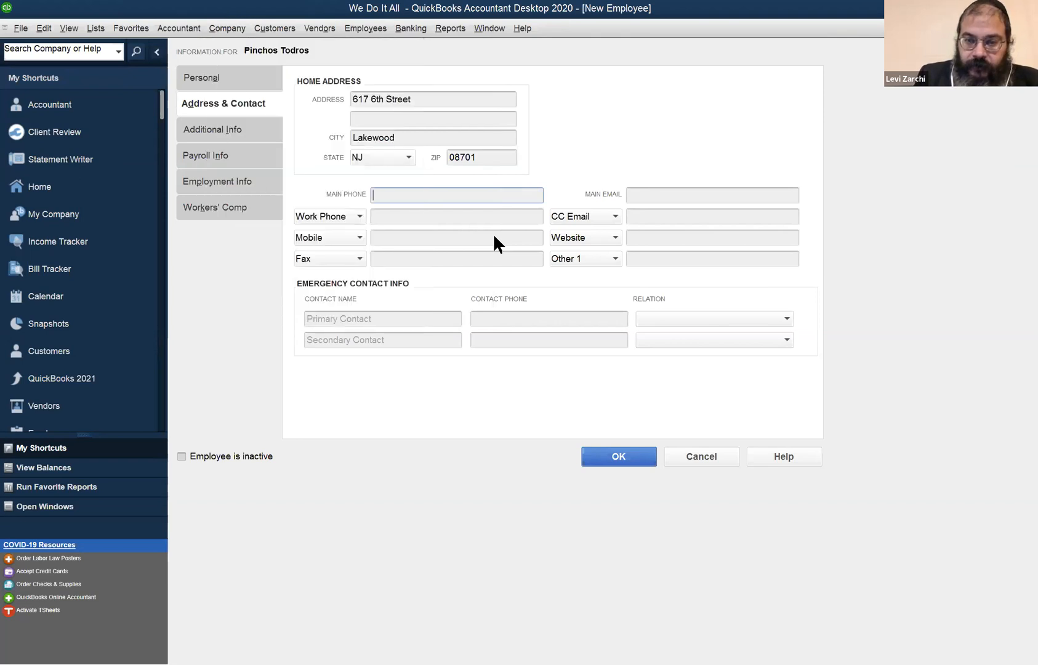
Save the new employee record, leaving the federal, state and local tax and sick/vacation settings as is.
left_click(634, 454)
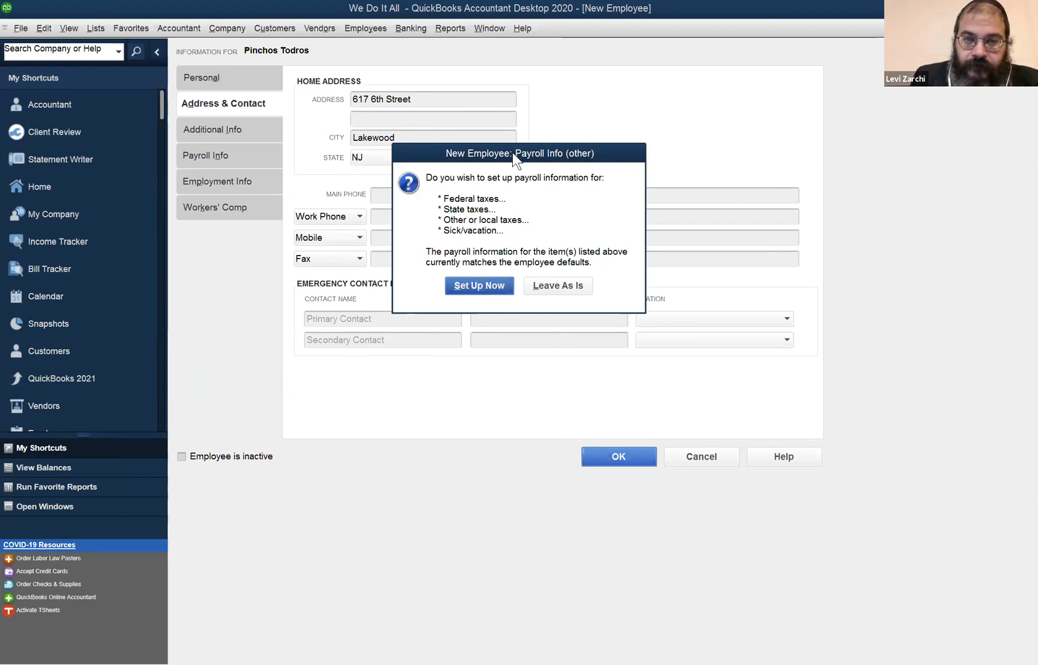
left_click_drag(512, 152, 702, 136)
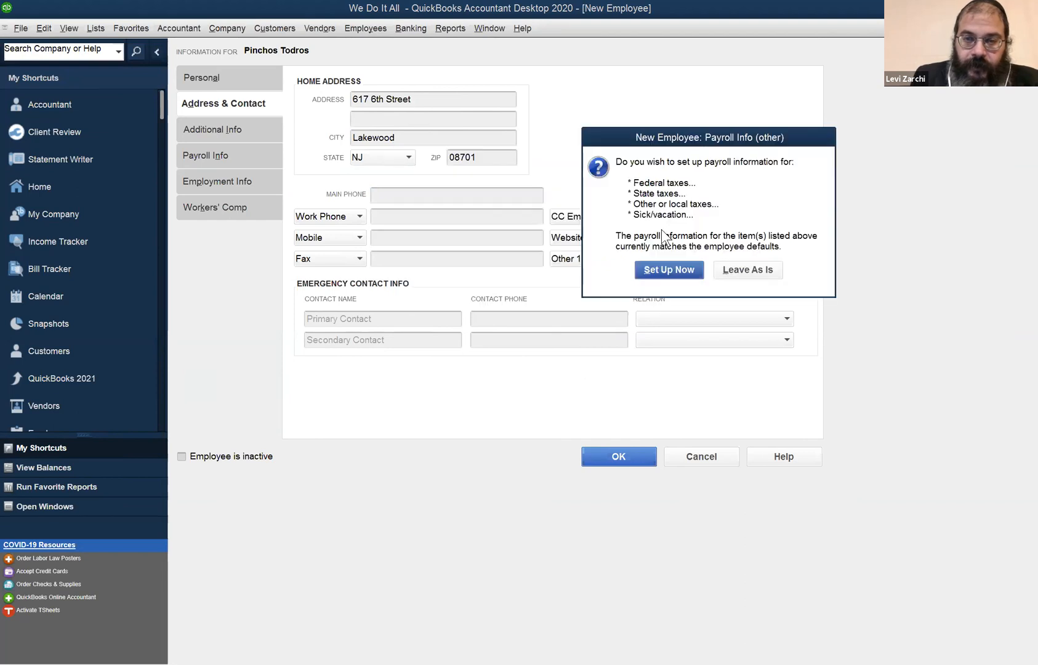
left_click(759, 268)
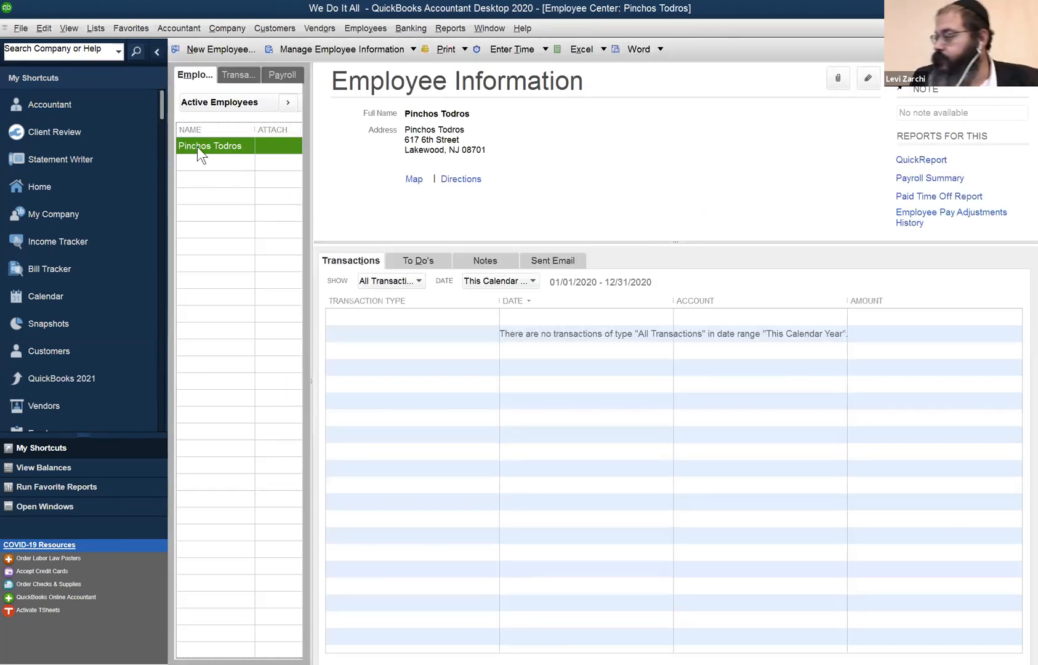
Collapse the My Shortcuts sidebar to give the employee information more room.
left_click(156, 53)
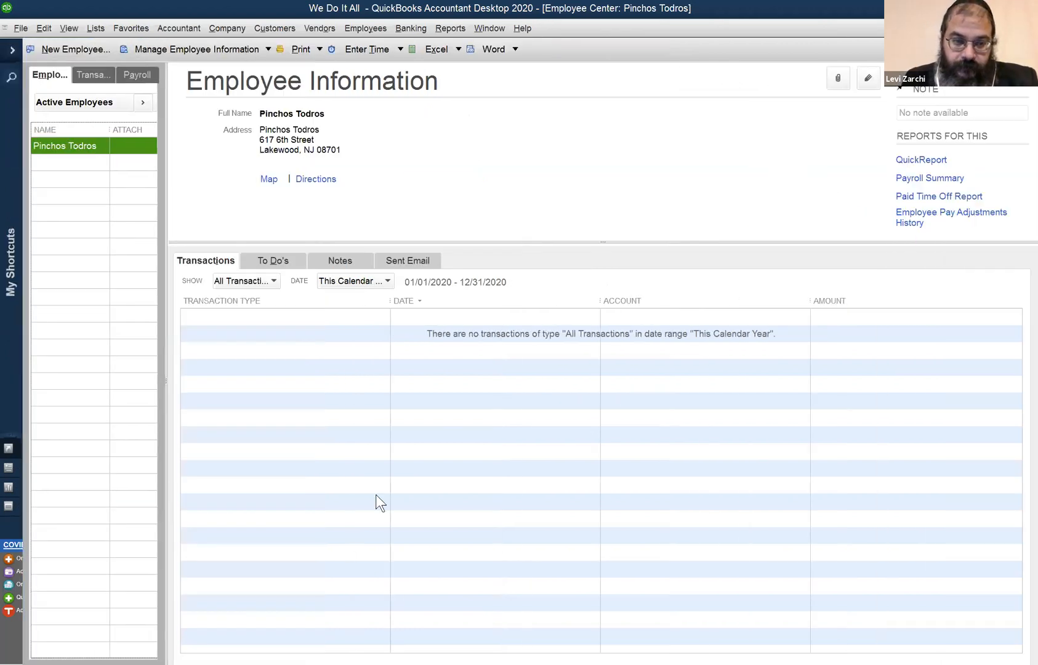
left_click(344, 414)
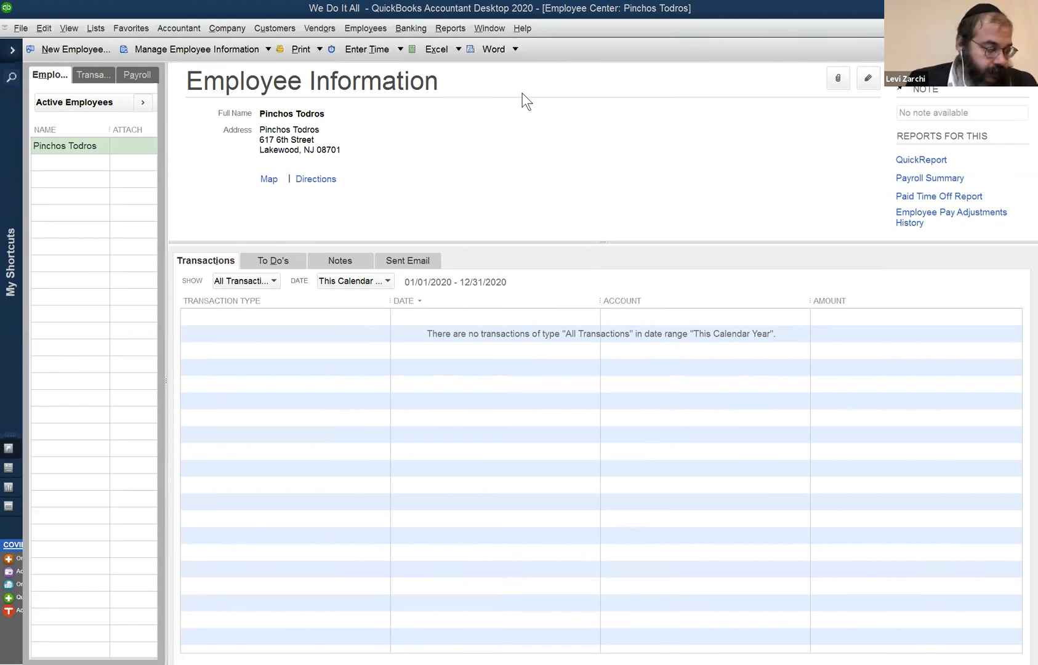
left_click(354, 29)
left_click(349, 43)
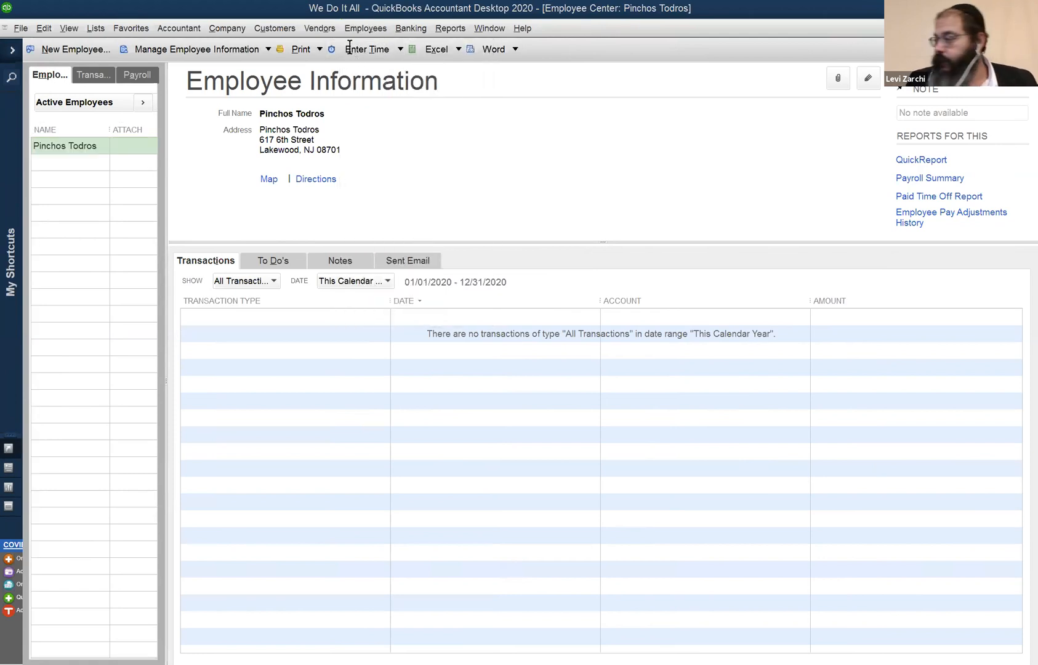
left_click(108, 56)
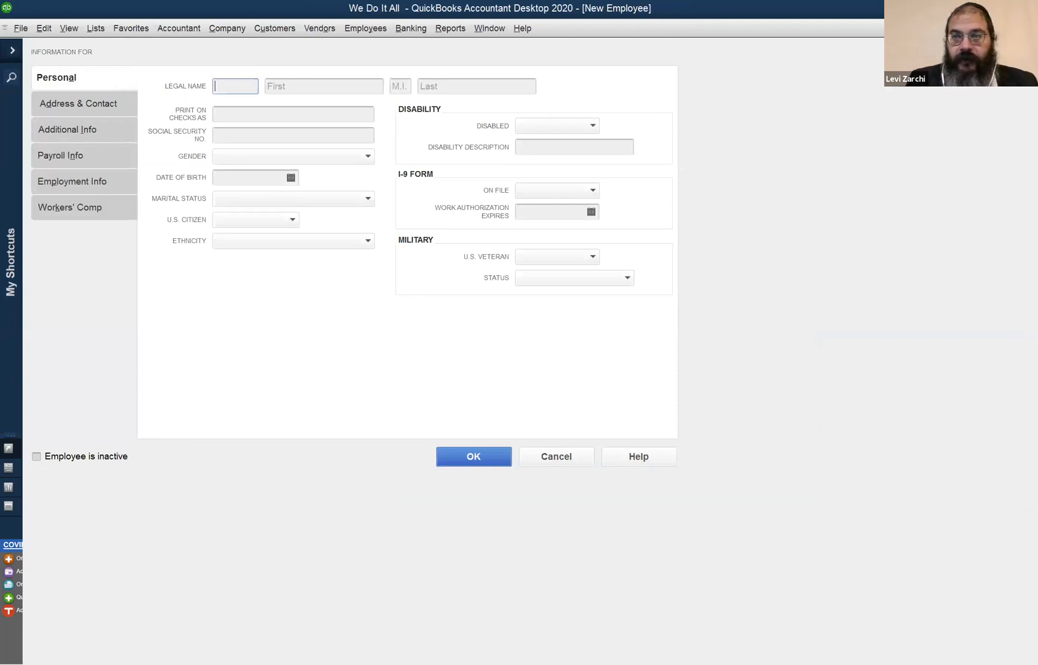
left_click(1029, 28)
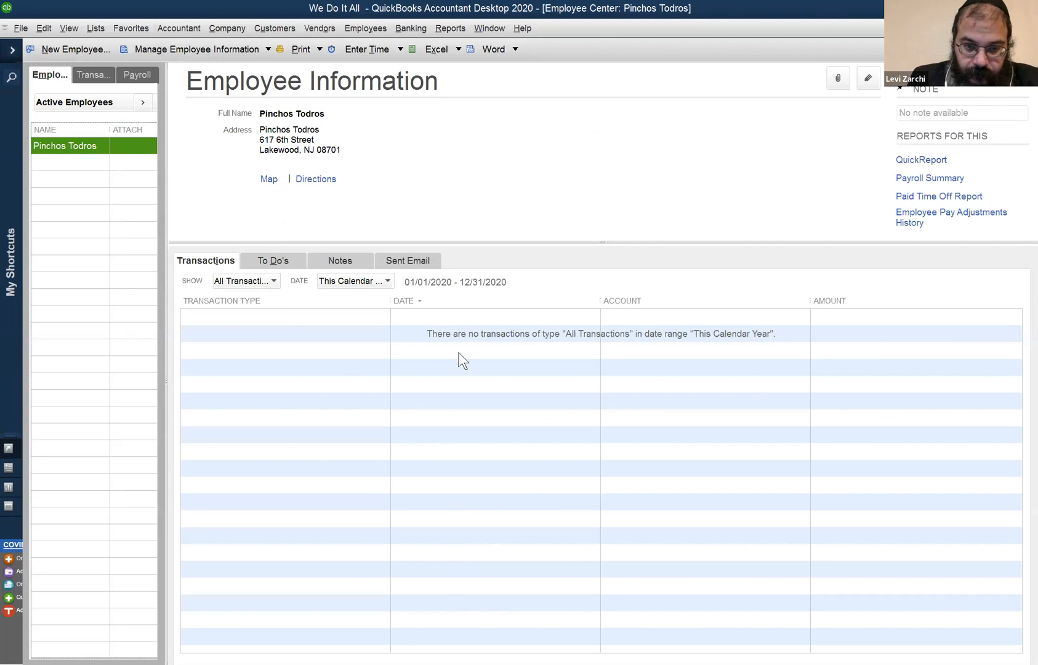
left_click(361, 360)
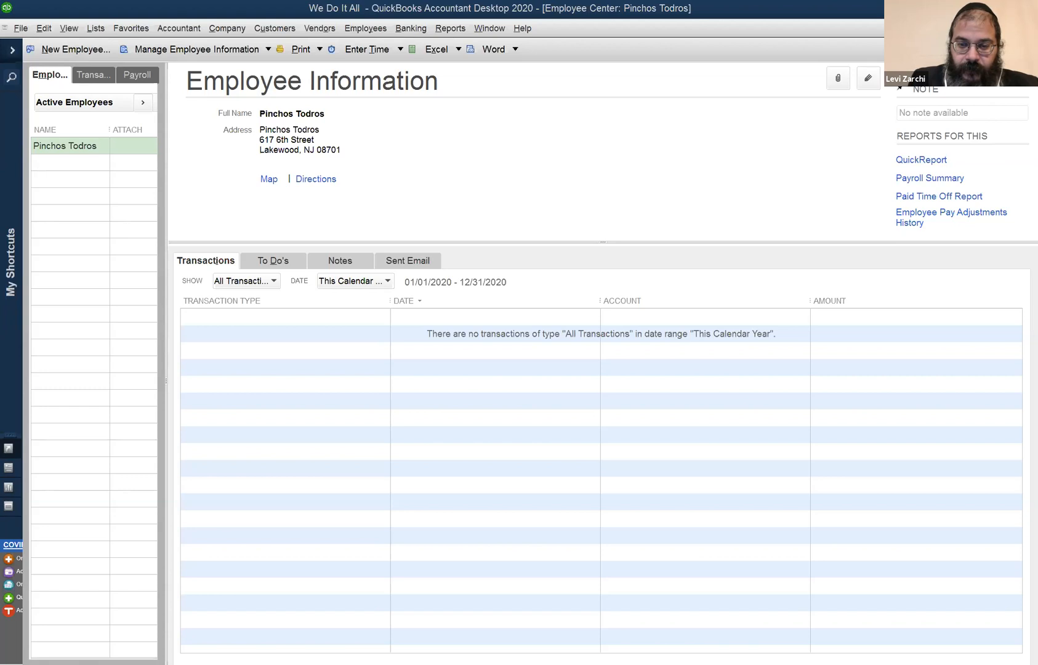
Open the saved employee's record for editing and go through the address and additional details to the payroll information.
left_click(713, 132)
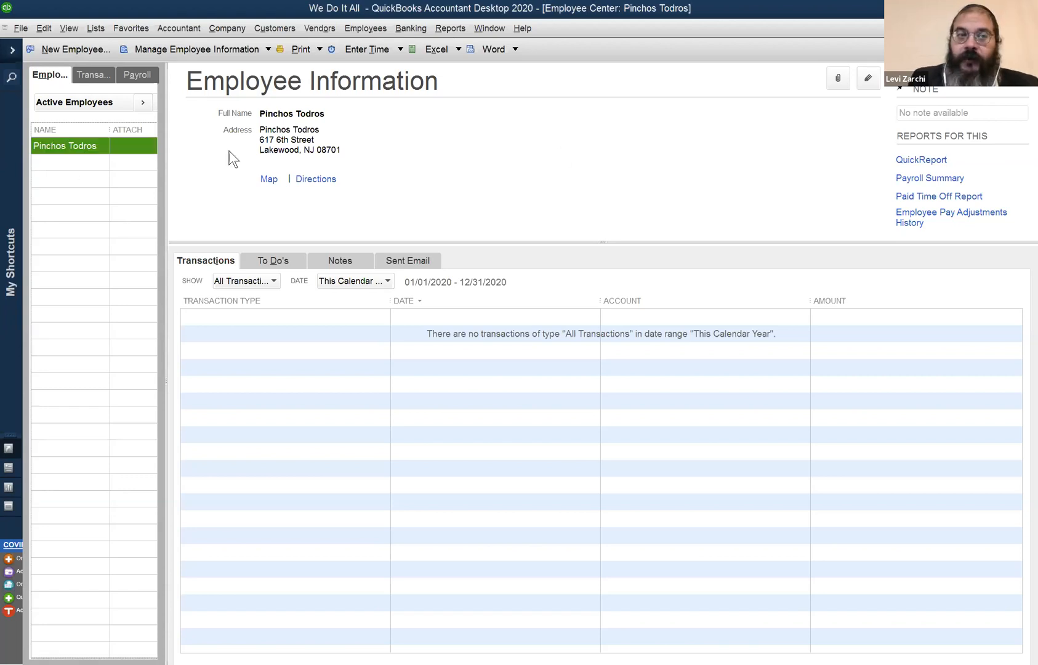
left_click(870, 78)
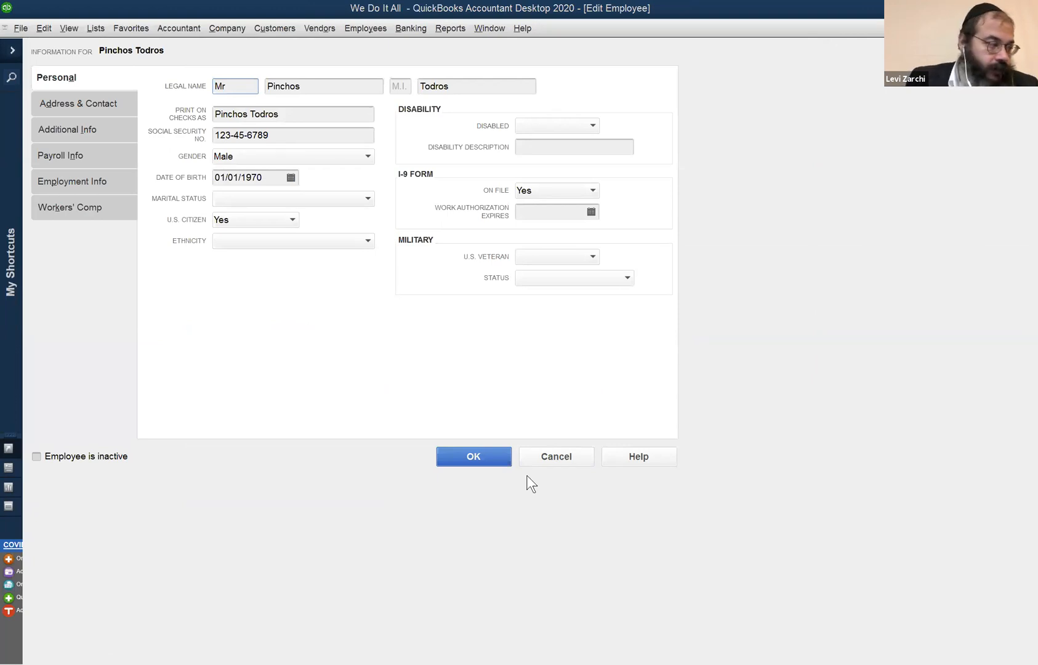
left_click(87, 109)
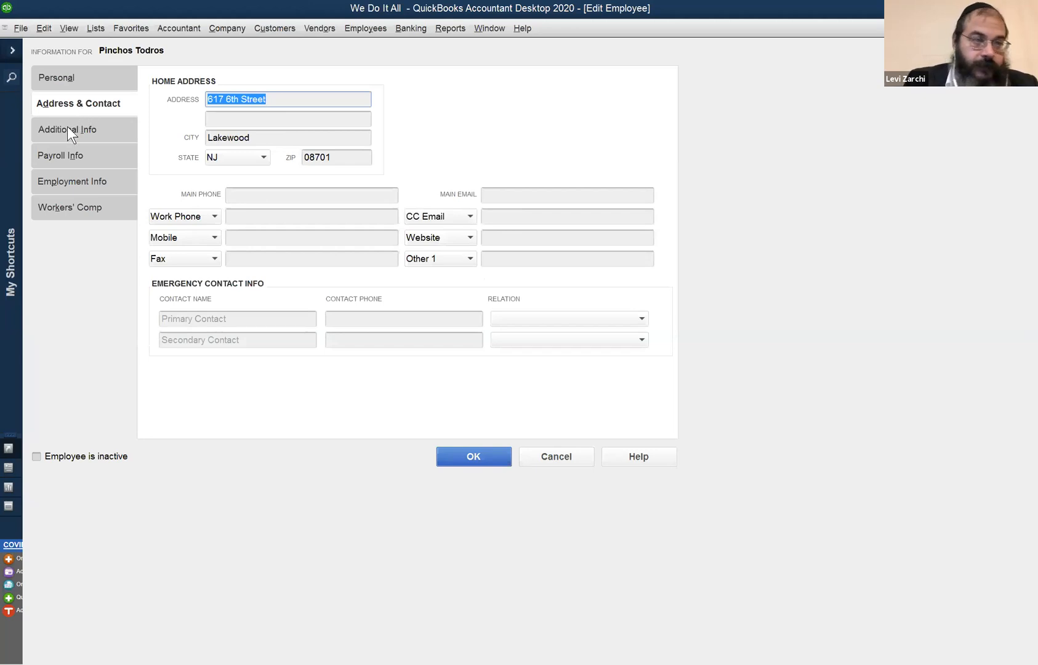
left_click(68, 130)
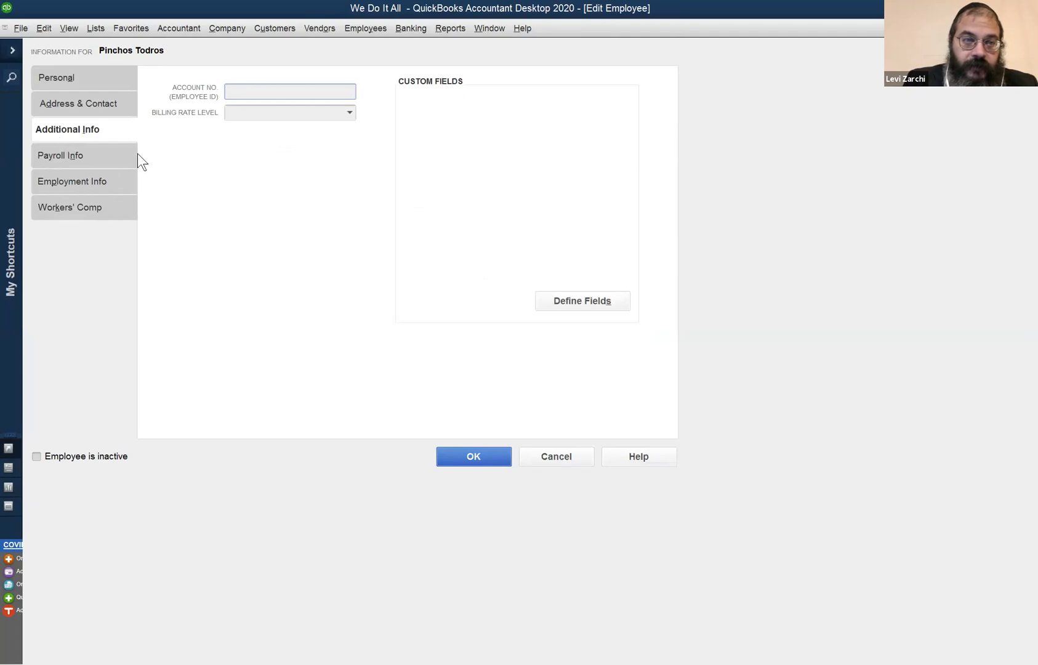
left_click(84, 160)
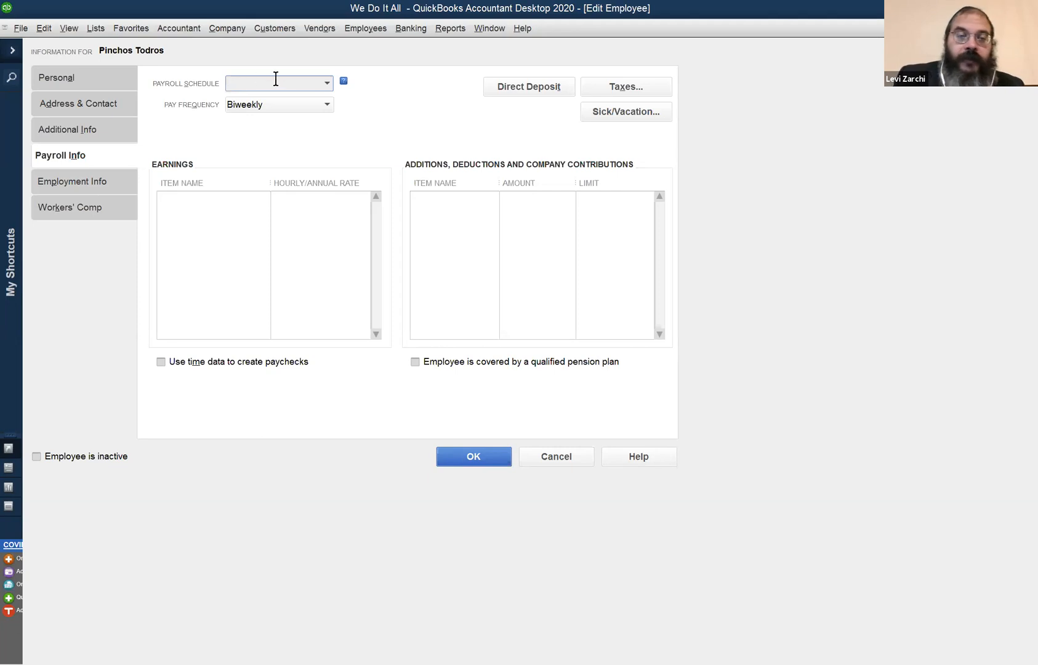
Add a new payroll schedule for the employee and name it Biweekly.
left_click(326, 83)
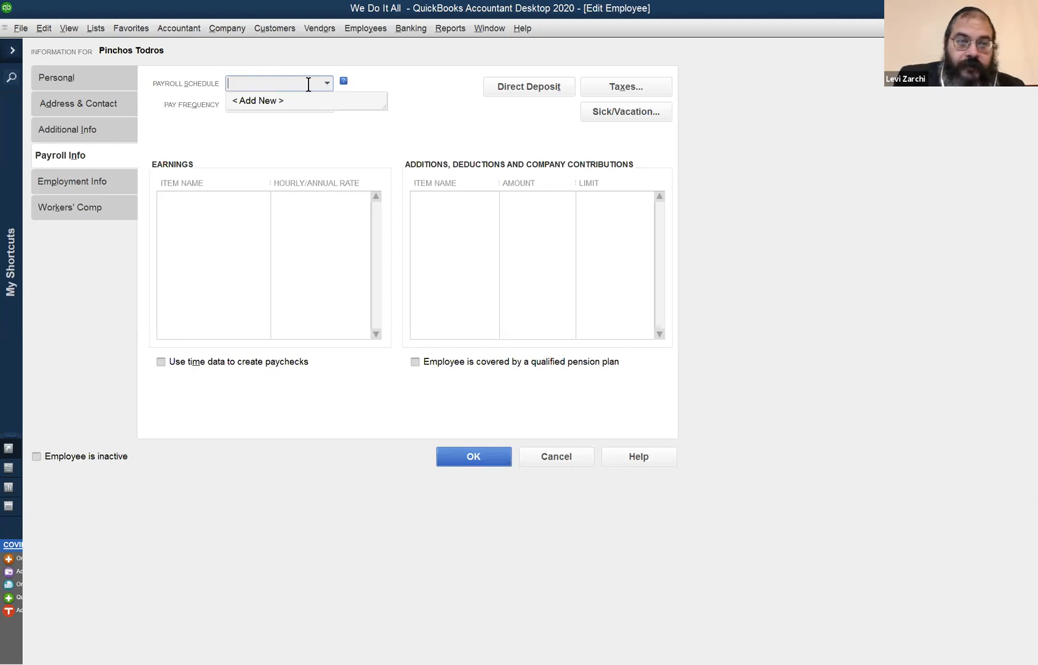
left_click(276, 101)
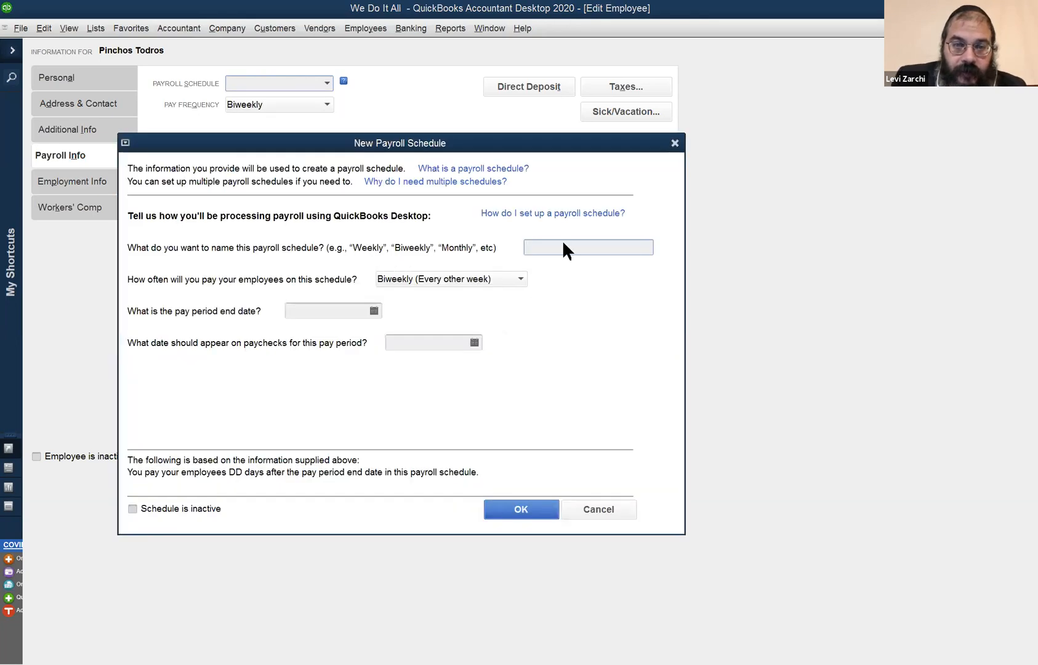
type("Biweekly")
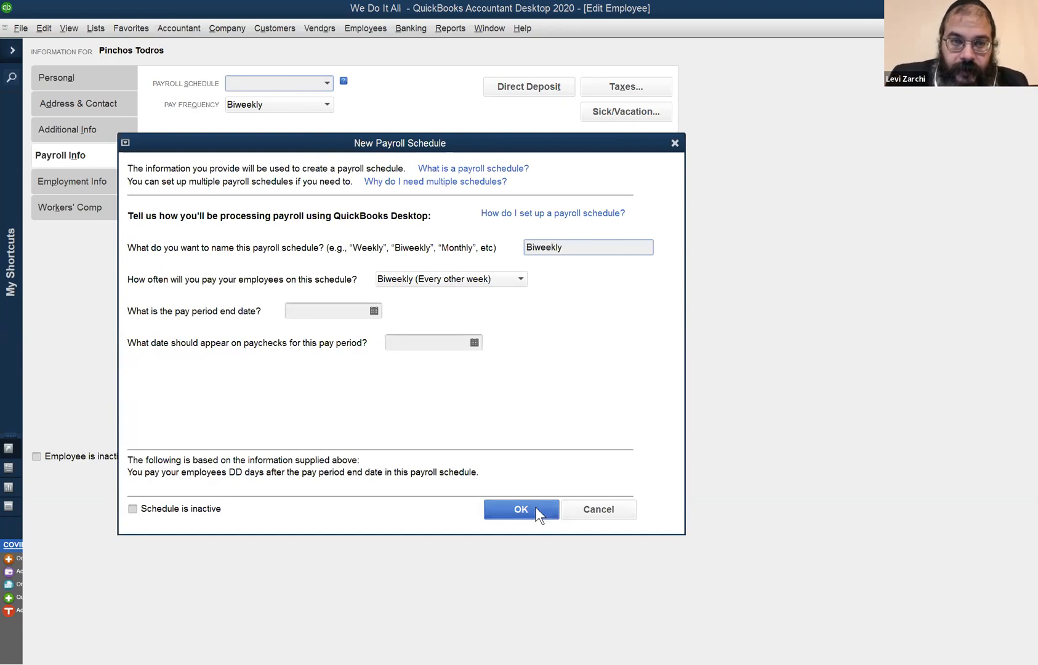
left_click(535, 507)
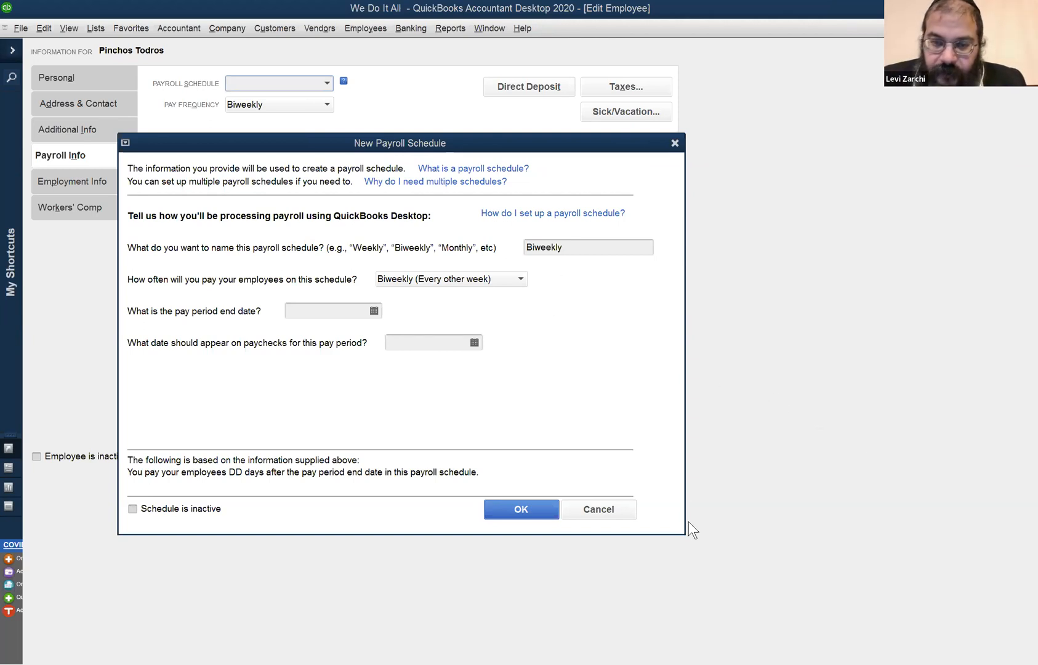
Set both the schedule's pay period end date and its paycheck date to 06/05/2020.
left_click(327, 310)
type("06/05/20")
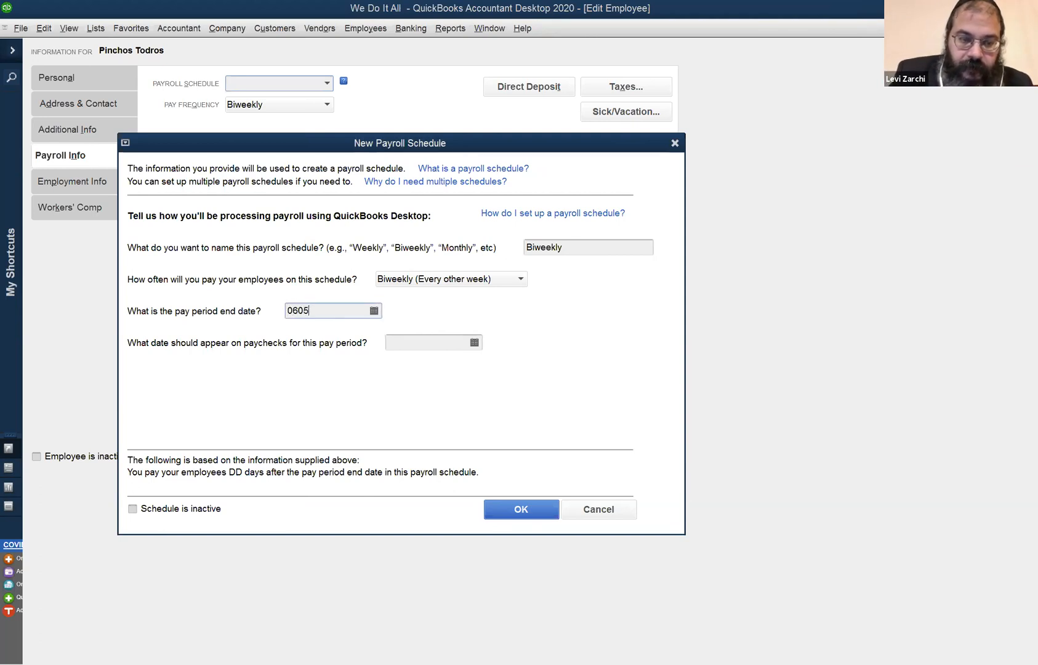
key("Tab")
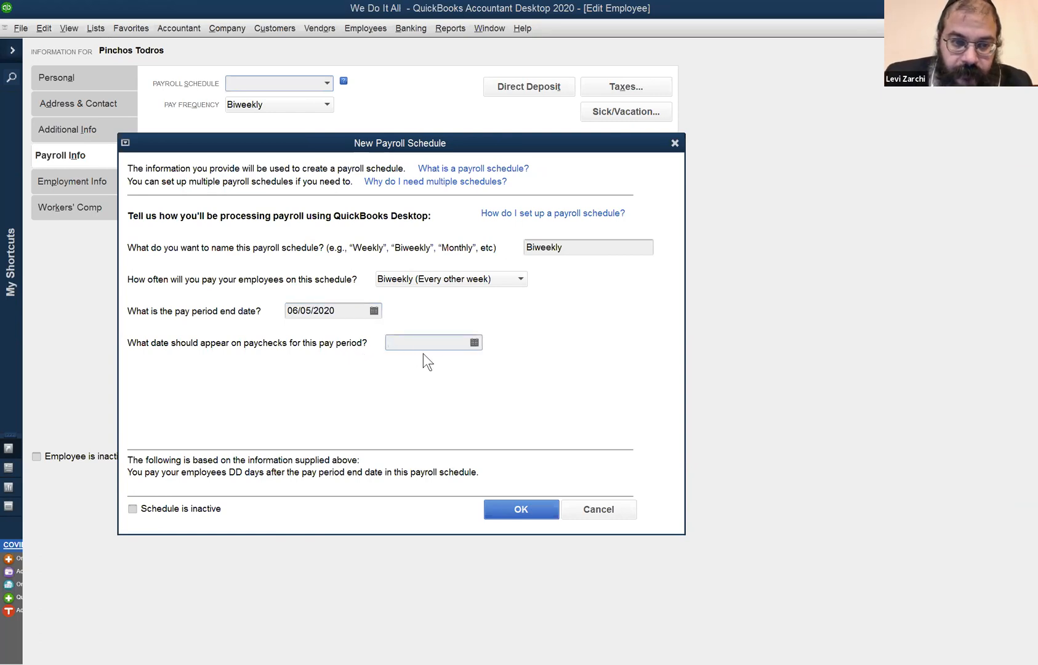
key("shift+Tab")
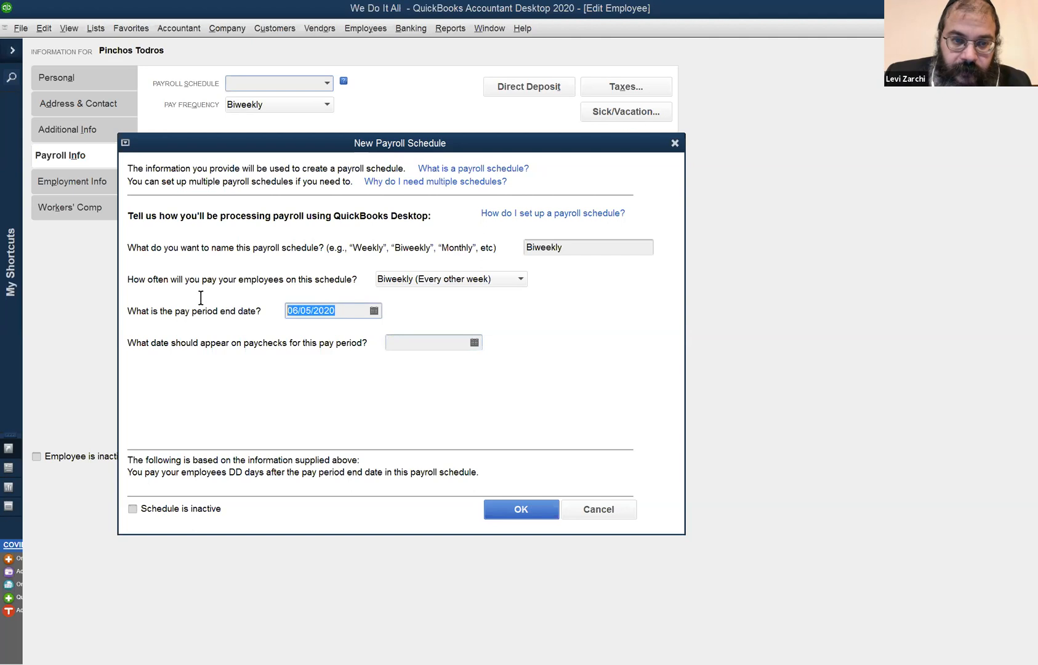
key("Tab")
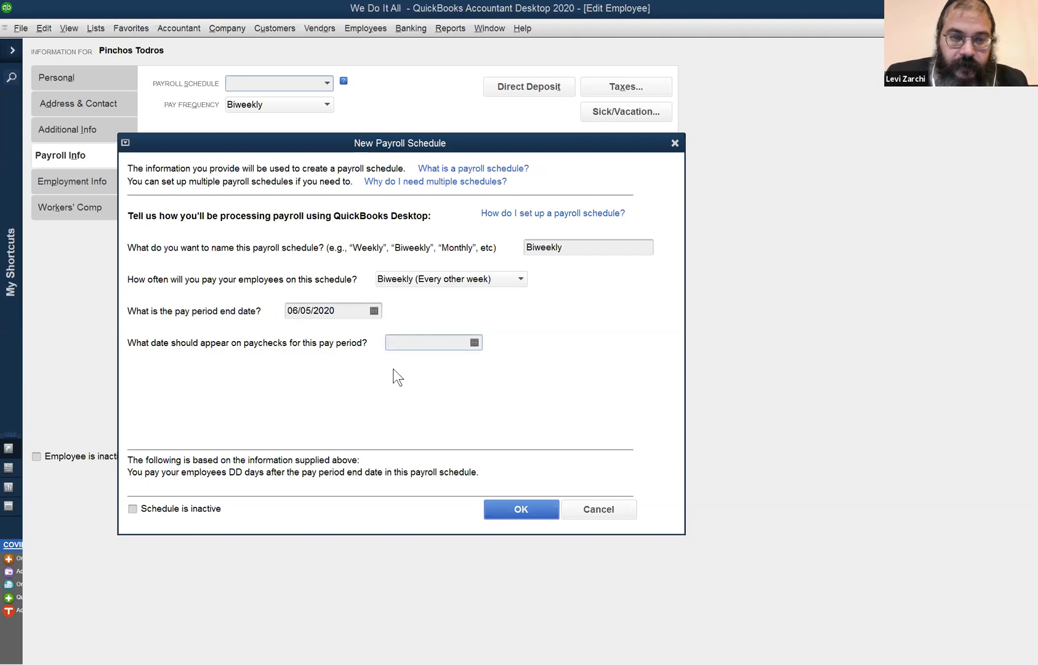
type("06/05/2020")
key("Tab")
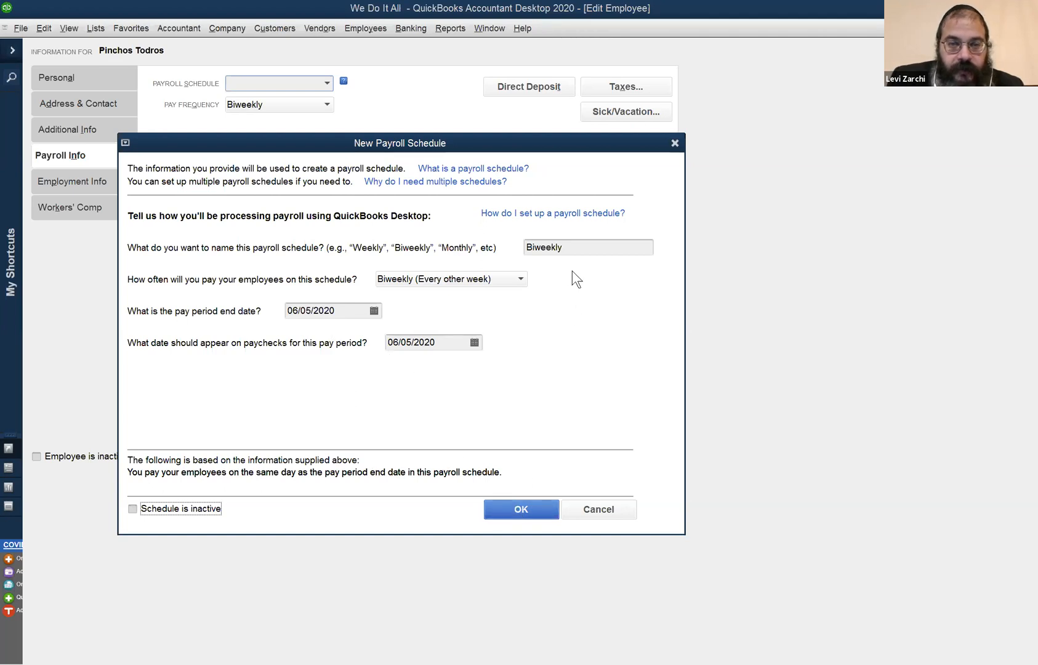
left_click(578, 254)
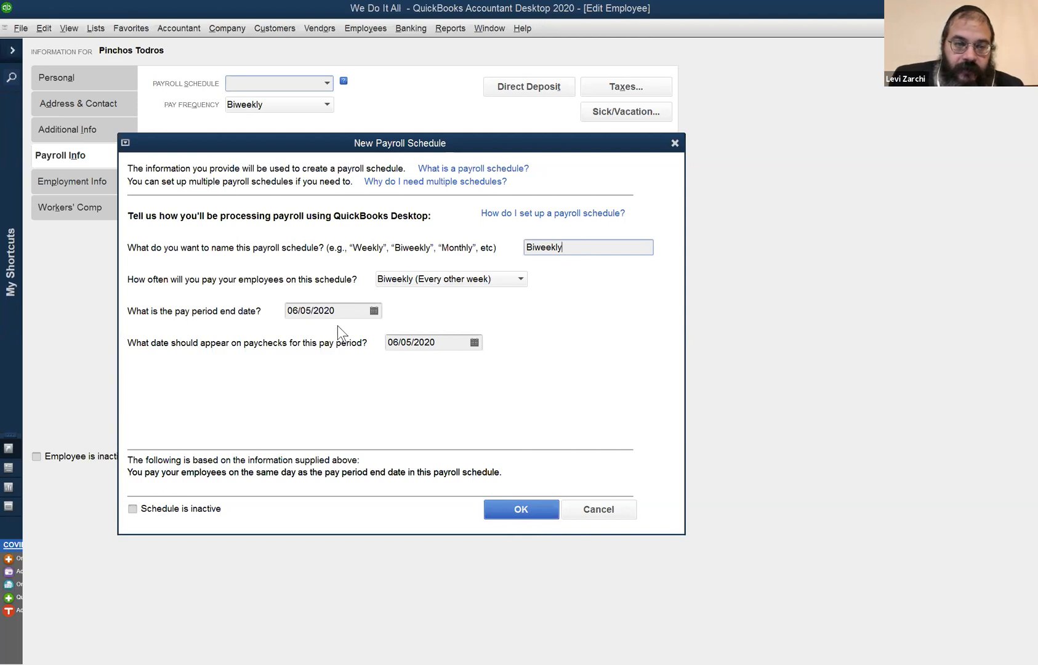
Save the payroll schedule, accept its paycheck date, and assign it to all employees with a Biweekly pay frequency.
left_click(537, 508)
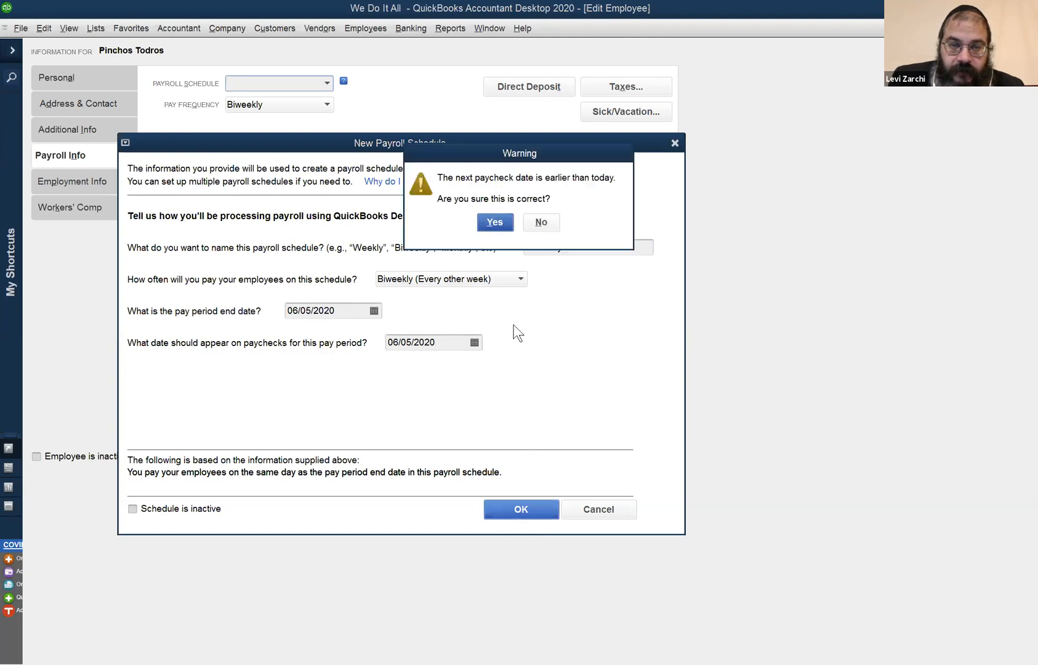
left_click(486, 223)
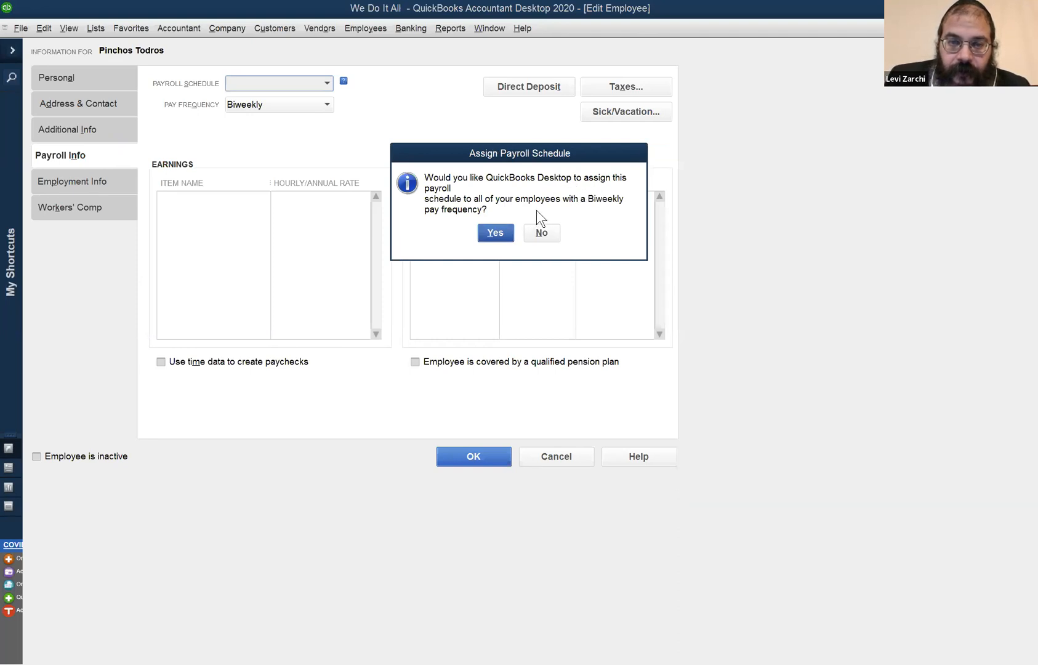
left_click(496, 232)
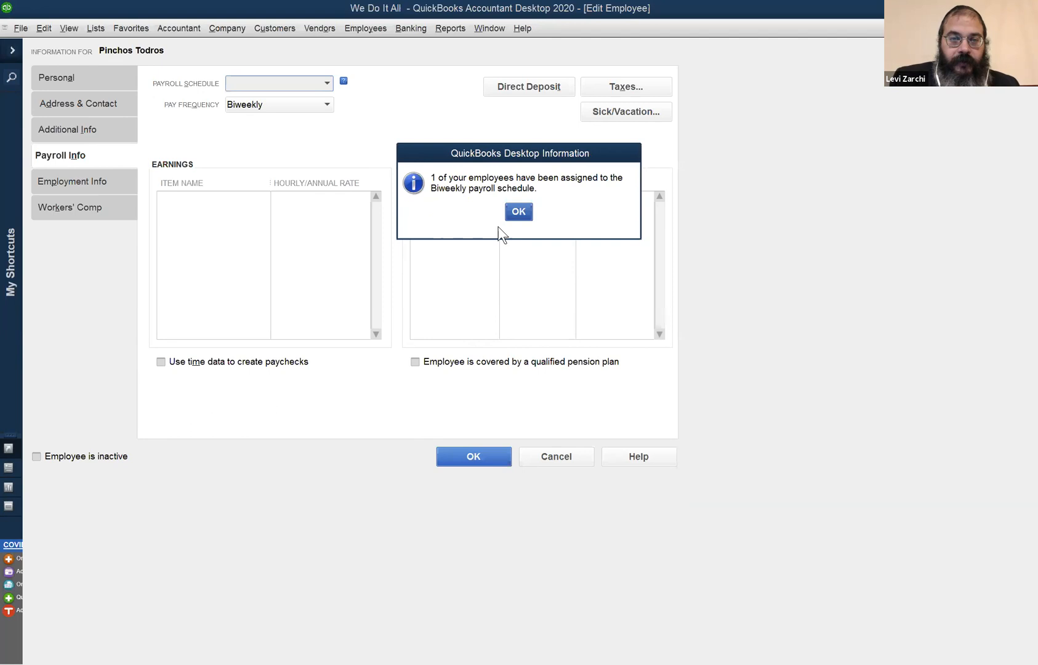
left_click(523, 208)
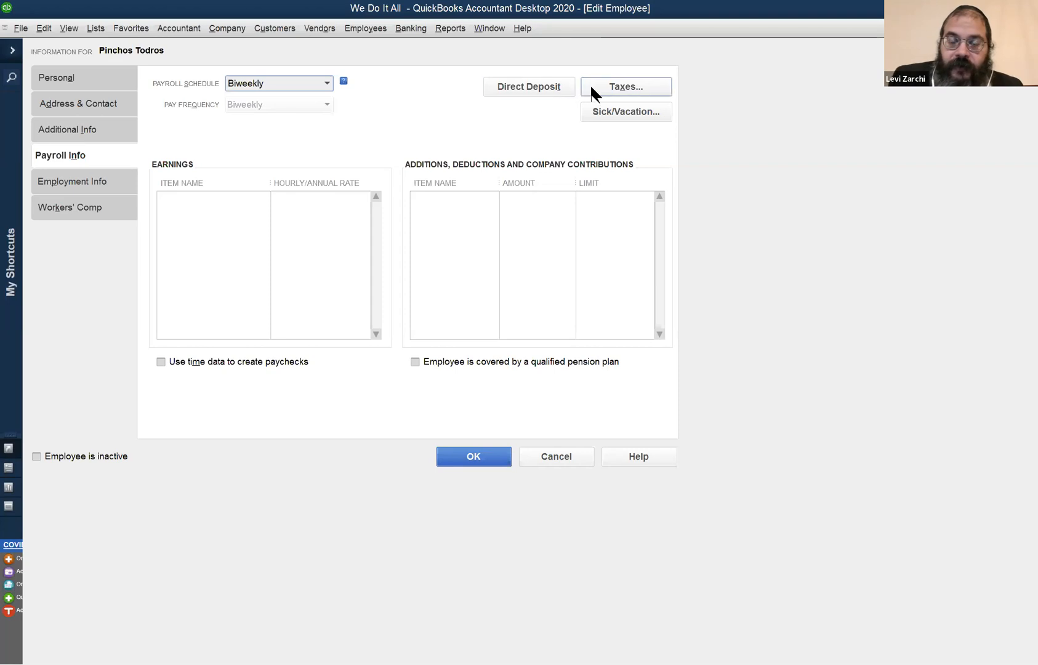
Set the employee's federal tax filing status to Married.
left_click(609, 93)
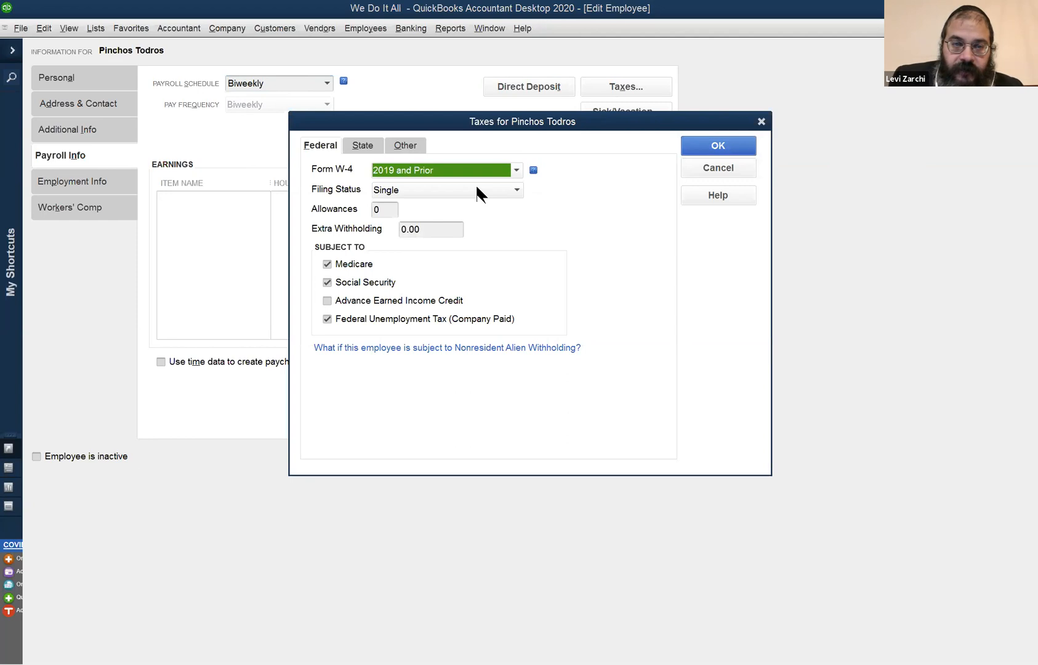
left_click(477, 188)
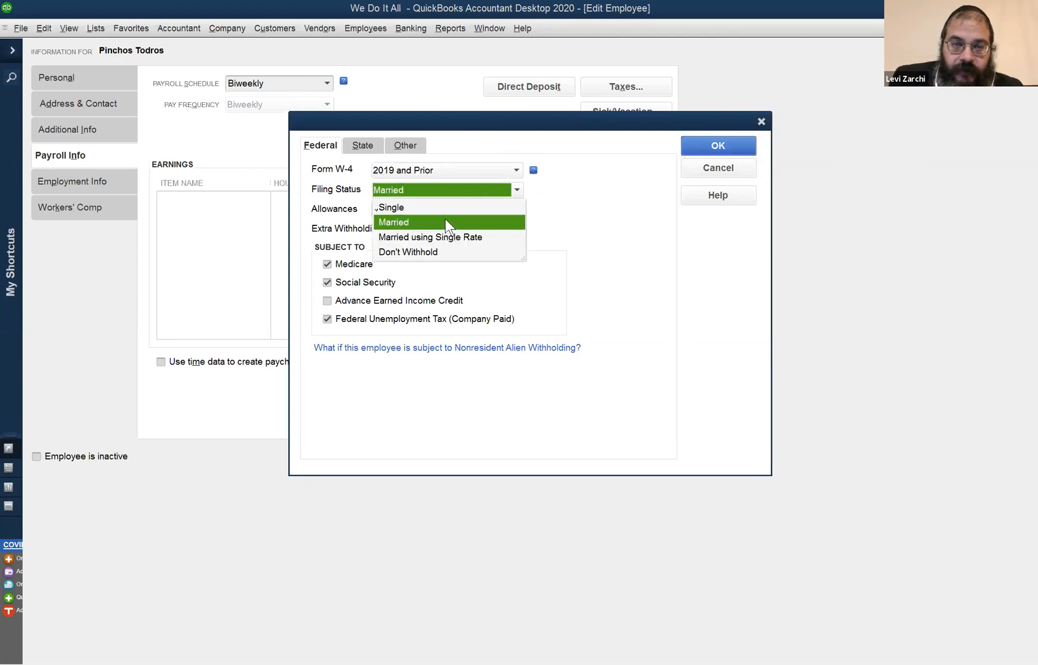
left_click(445, 222)
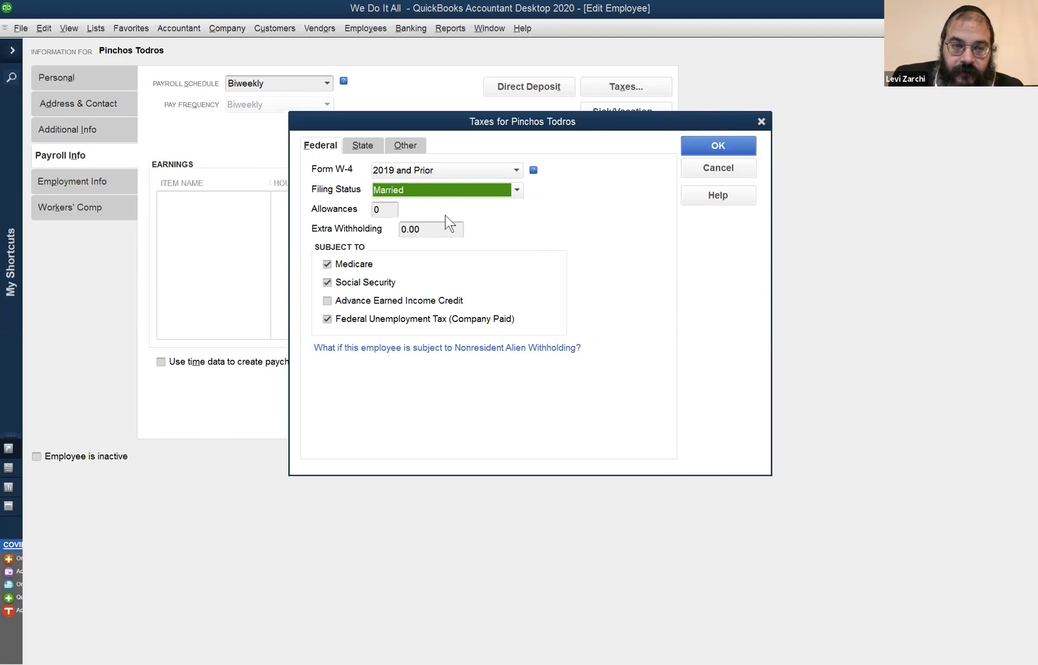
left_click(722, 146)
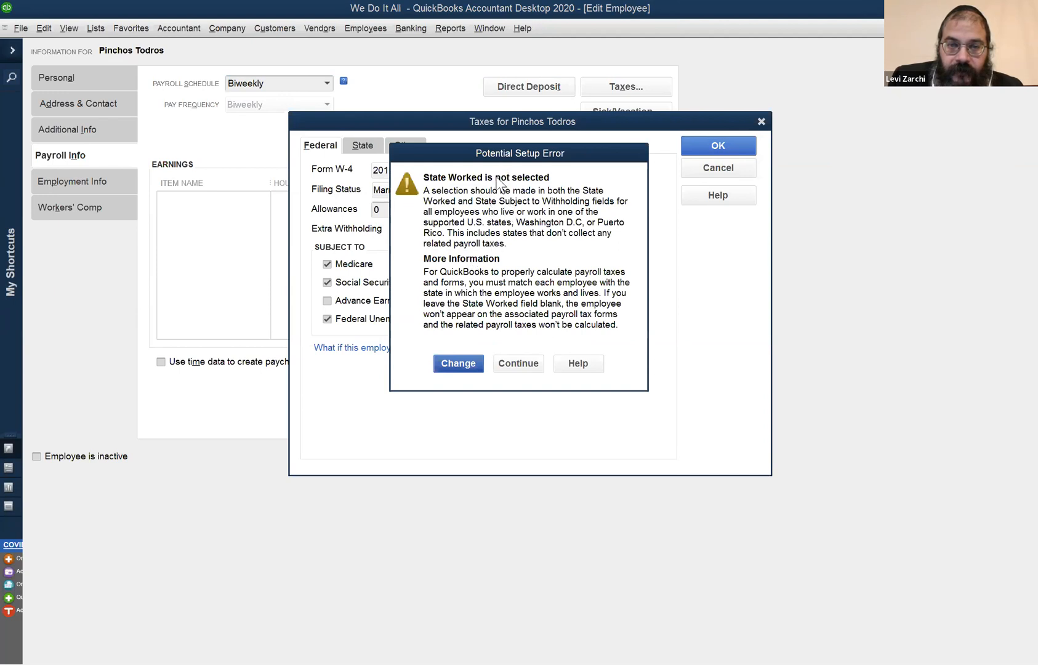
Set the state worked to NJ in the employee's state tax settings.
left_click(467, 363)
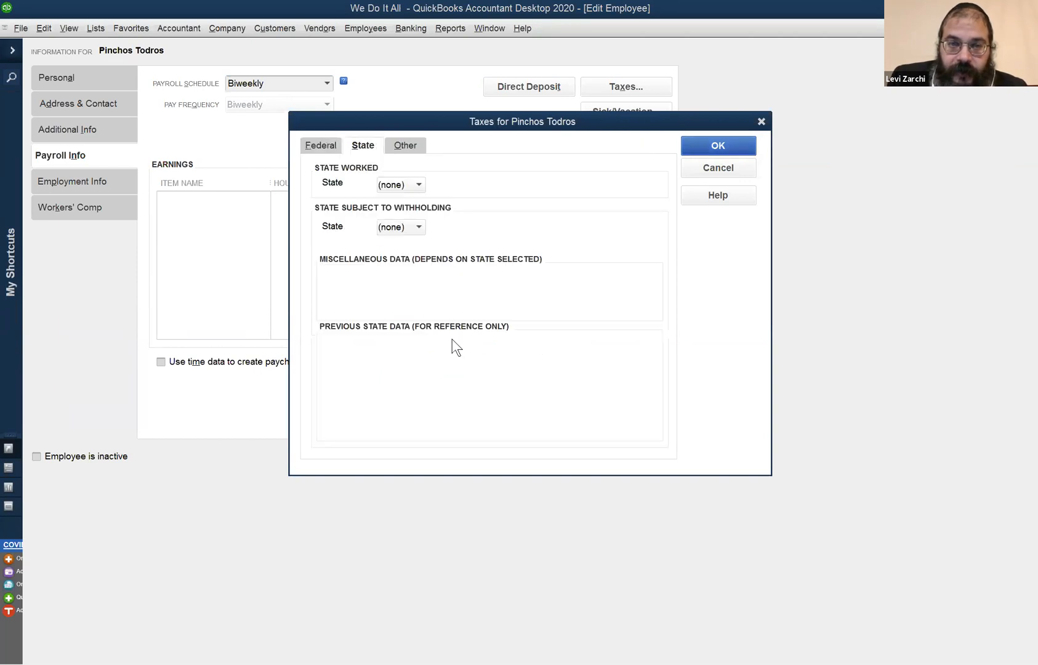
left_click(396, 187)
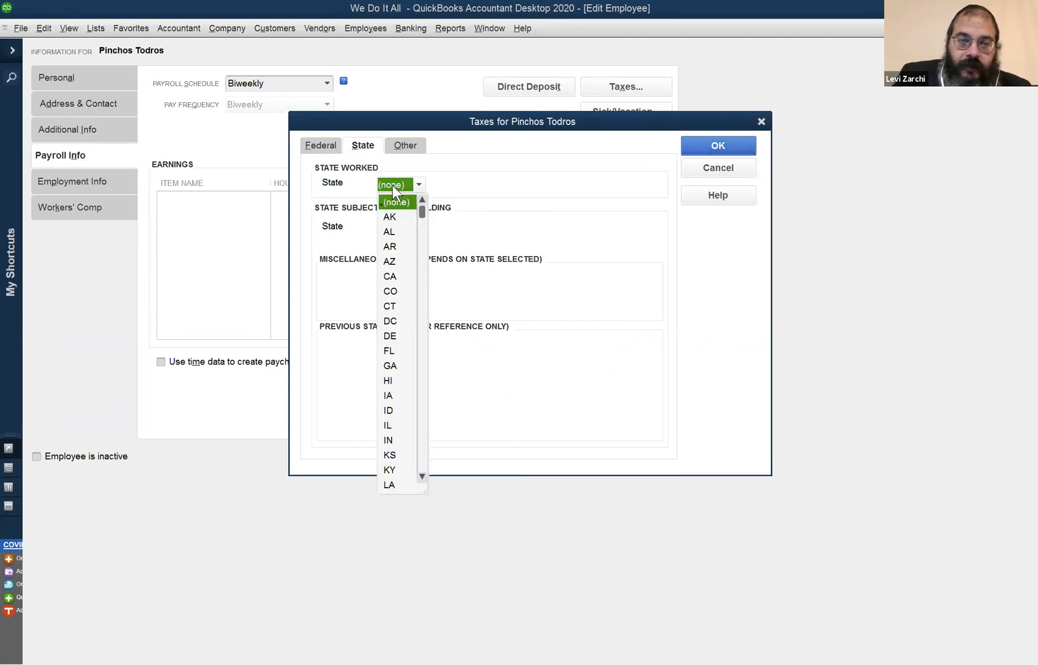
left_click(491, 216)
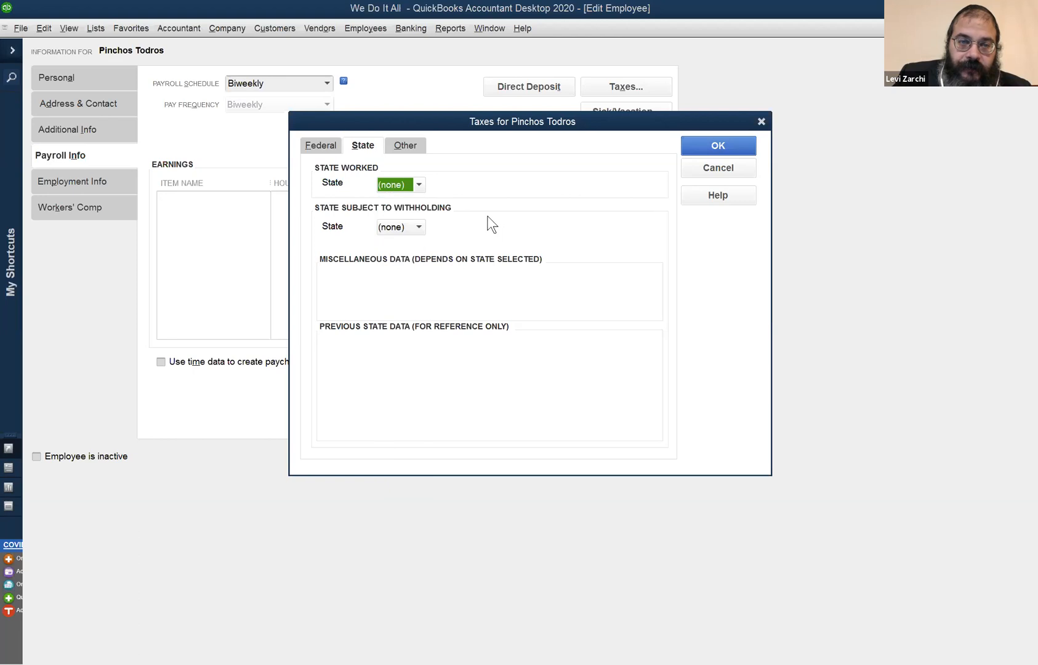
left_click(396, 184)
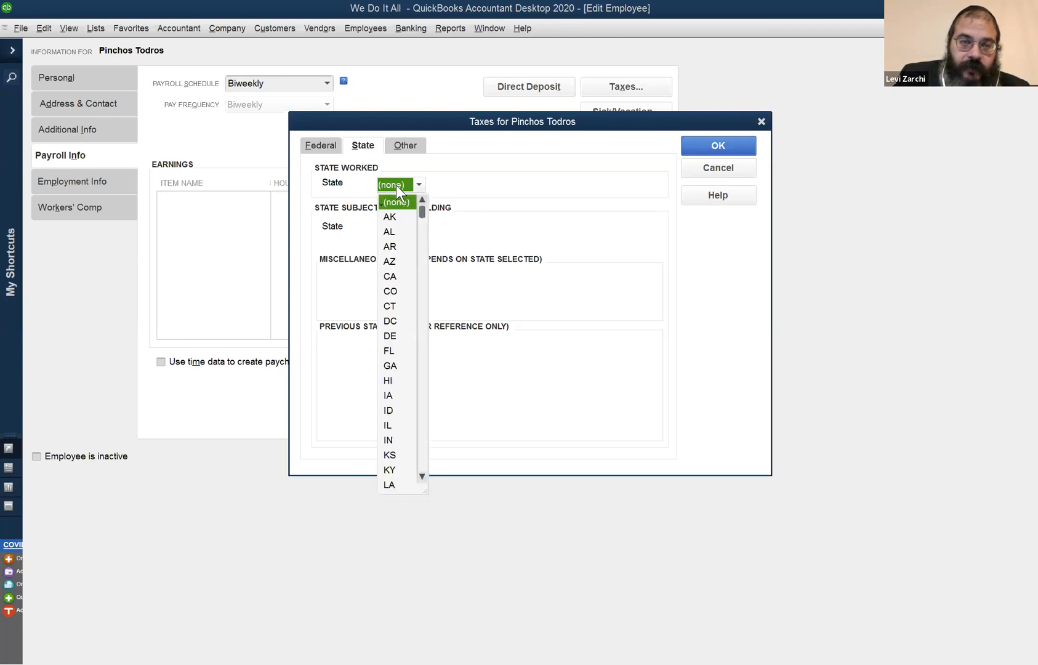
scroll(389, 375, "down", 3)
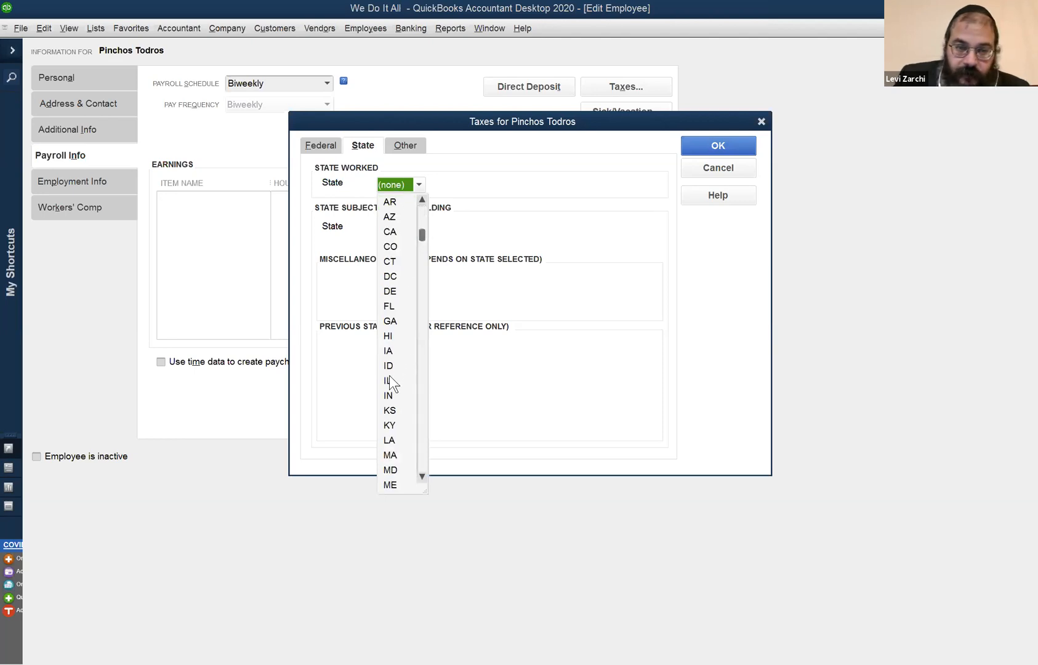
scroll(407, 346, "down", 2)
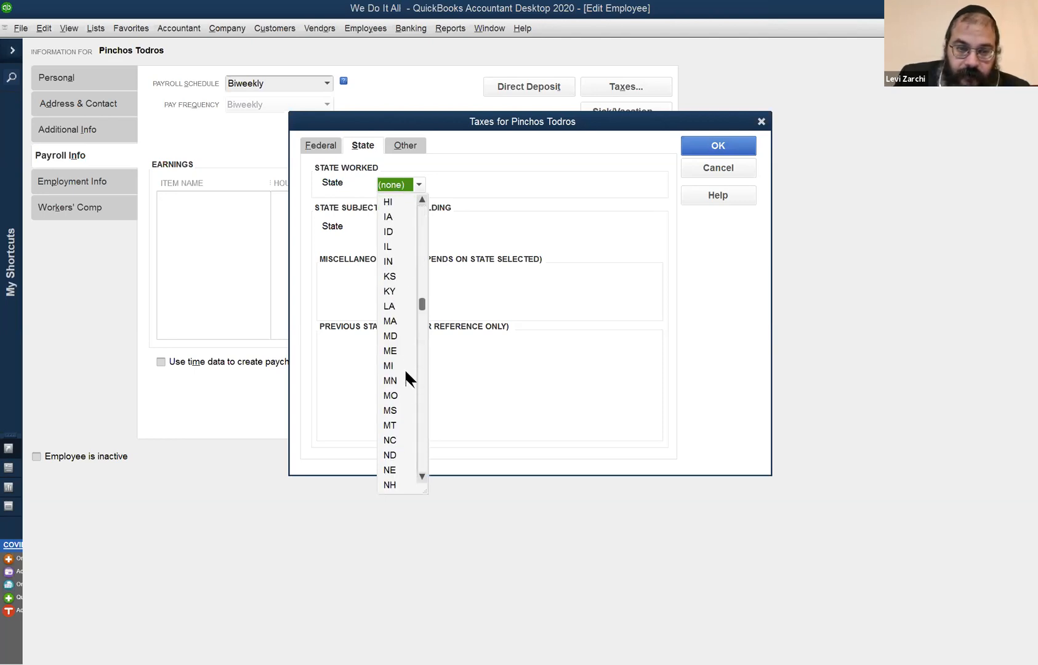
scroll(404, 322, "down", 3)
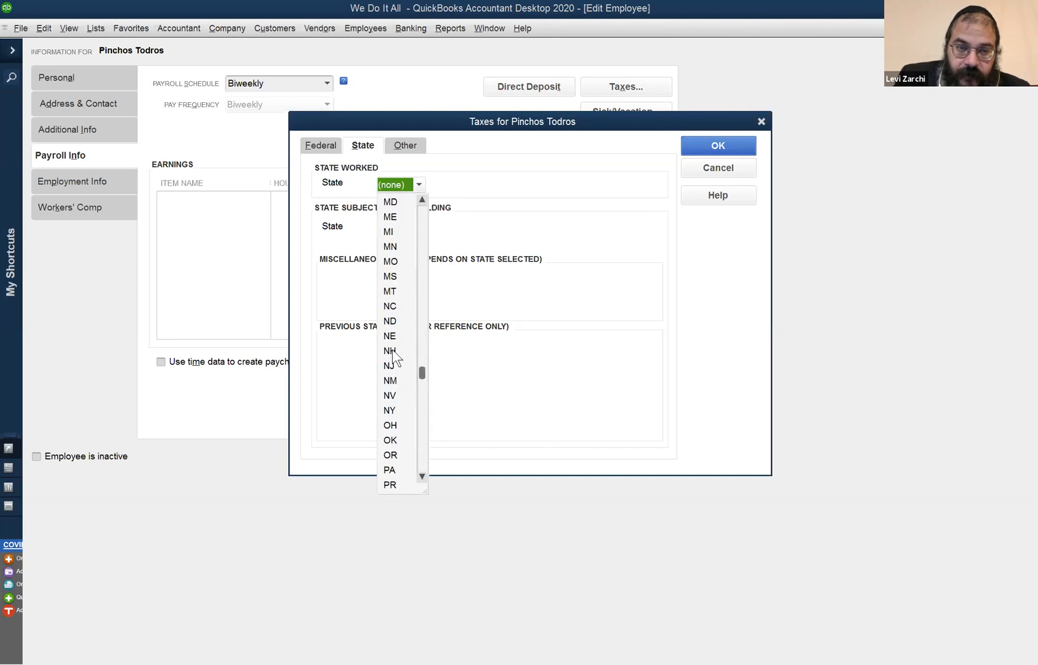
left_click(390, 366)
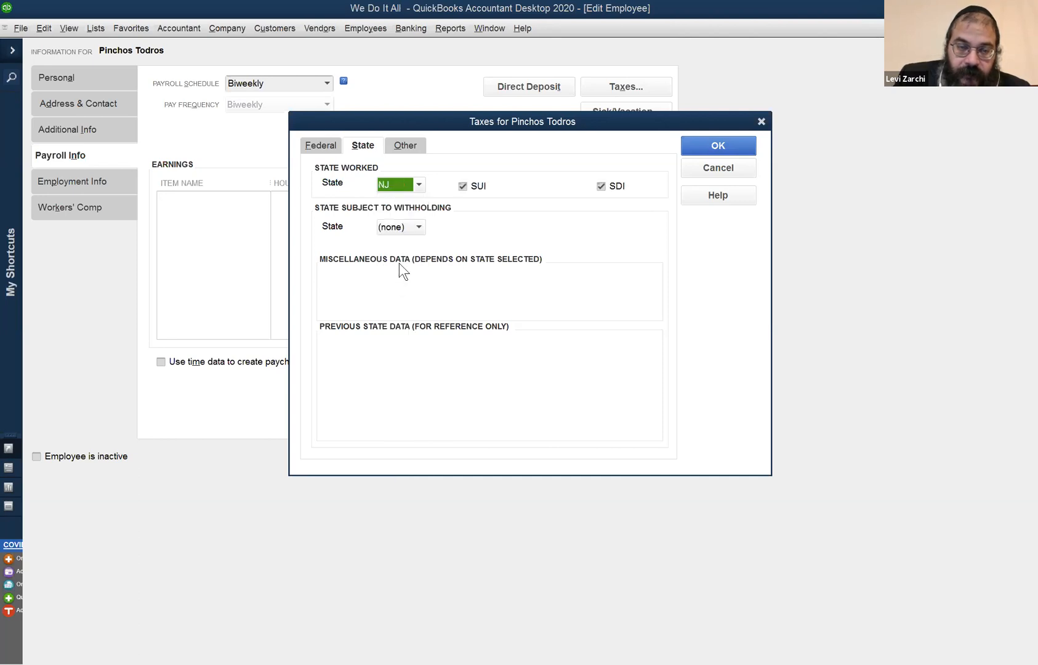
Set the employee's state subject to withholding to NJ.
left_click(404, 226)
scroll(394, 440, "down", 4)
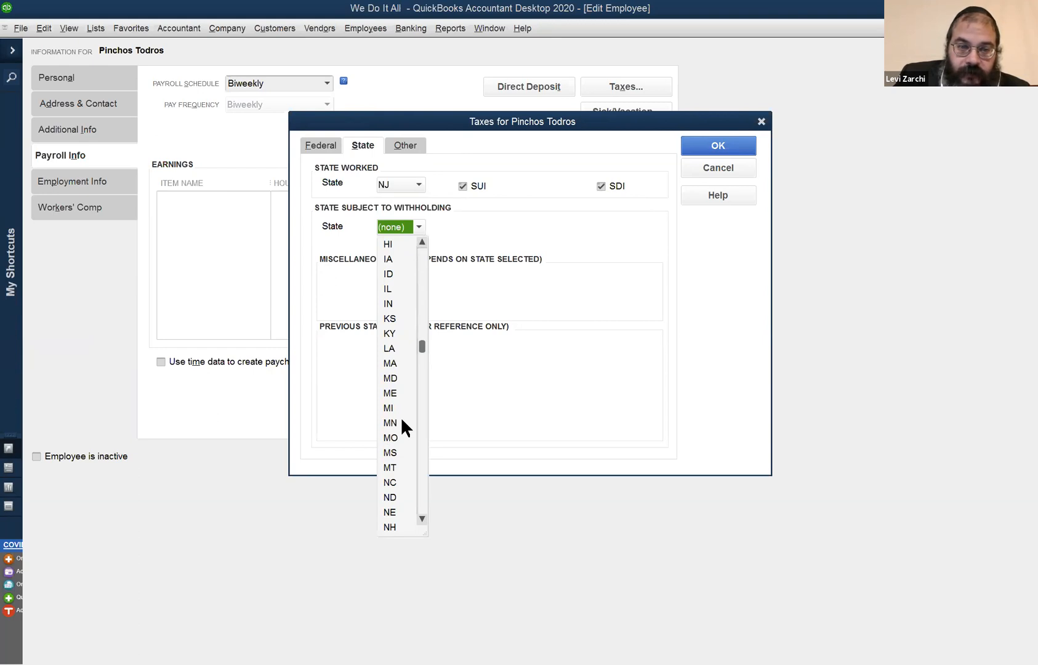
scroll(406, 366, "down", 3)
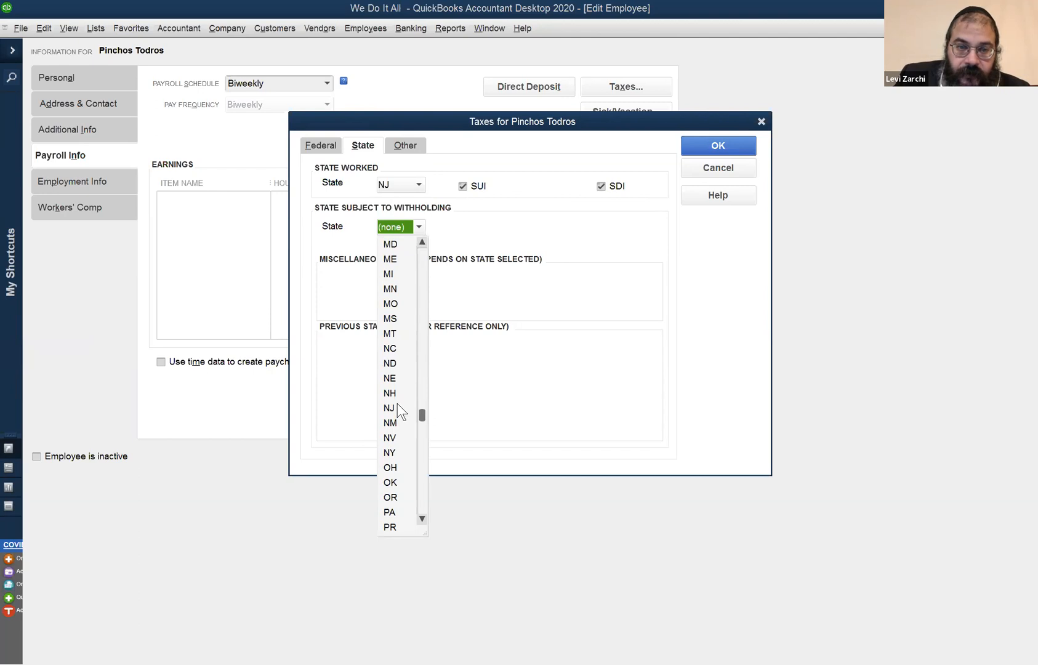
left_click(397, 407)
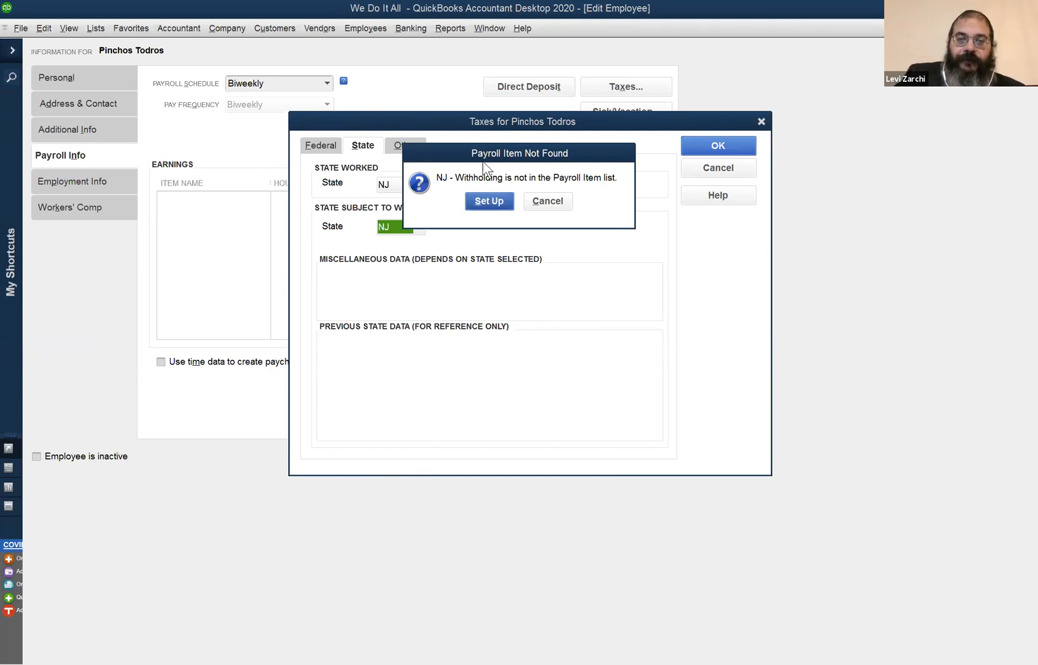
left_click_drag(482, 161, 466, 295)
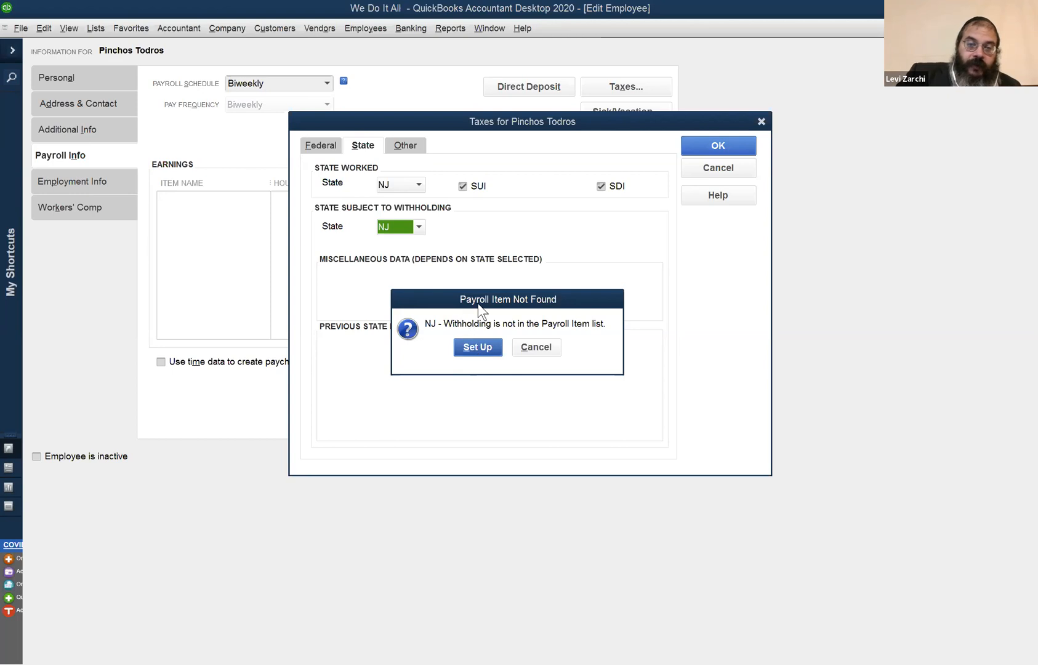
left_click_drag(486, 304, 512, 350)
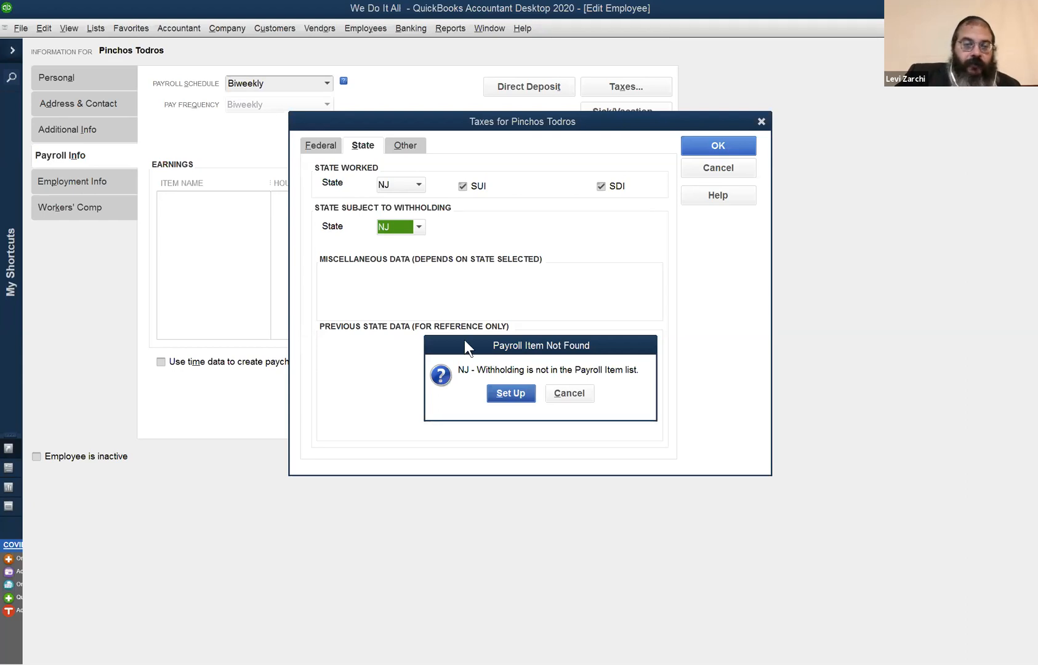
left_click_drag(464, 341, 425, 349)
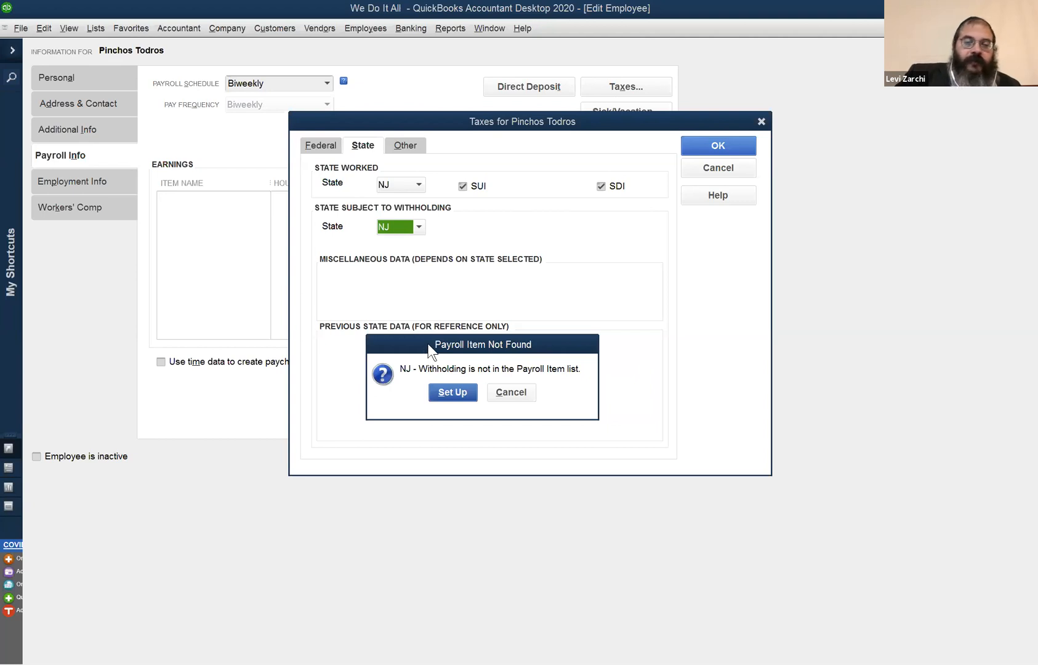
left_click_drag(436, 354, 489, 362)
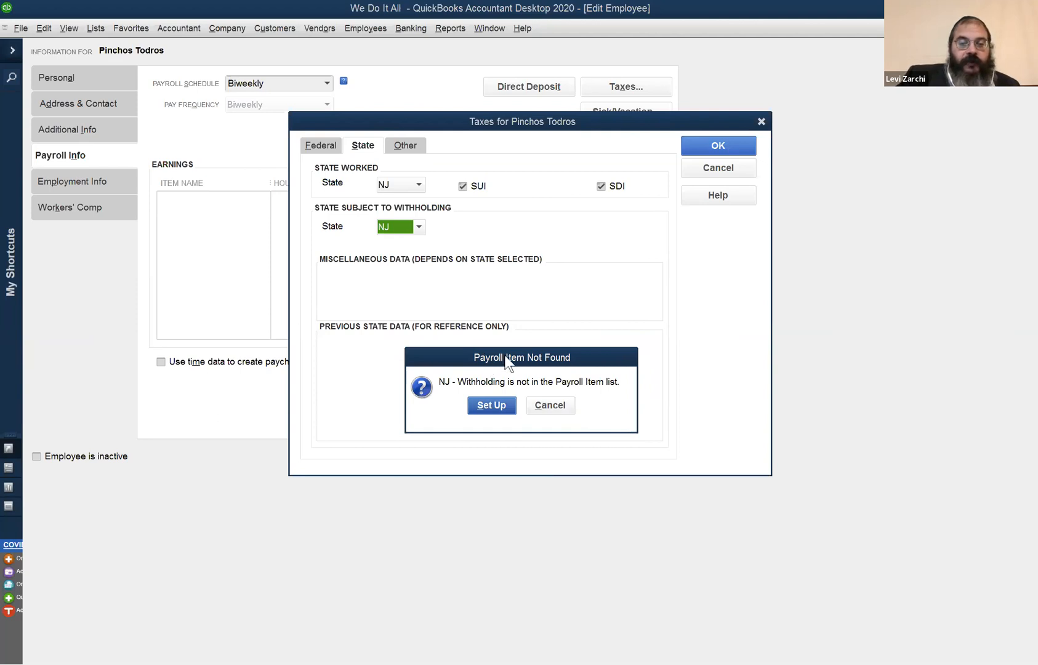
left_click_drag(506, 360, 554, 362)
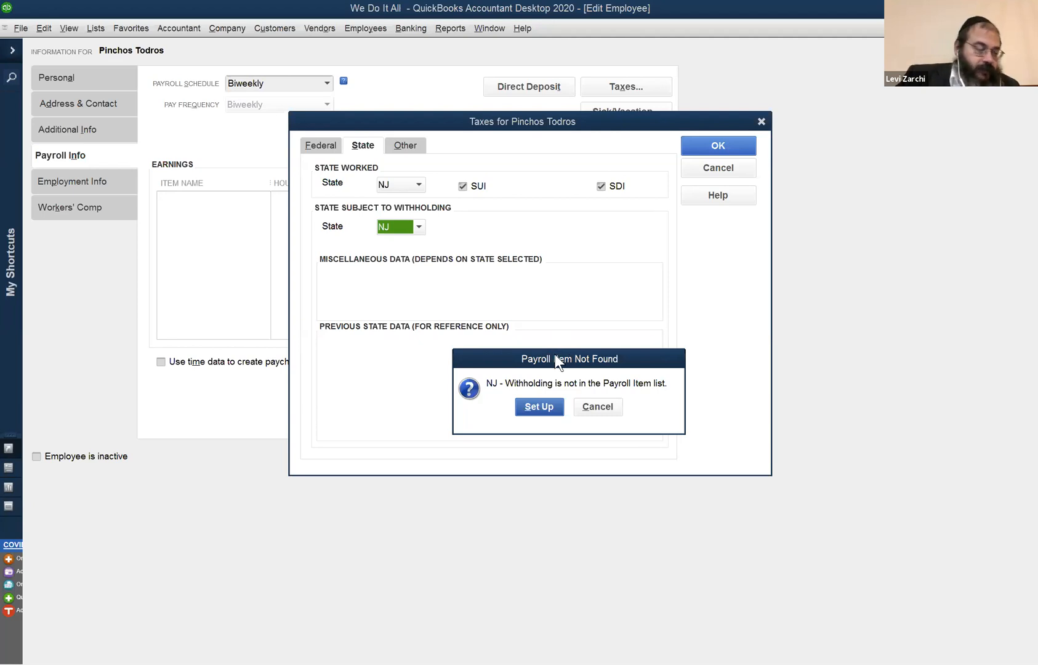
Start setting up the NJ withholding payroll item and quick-add NJ Department of Taxation as the vendor its liability is paid to.
left_click(550, 403)
left_click(390, 397)
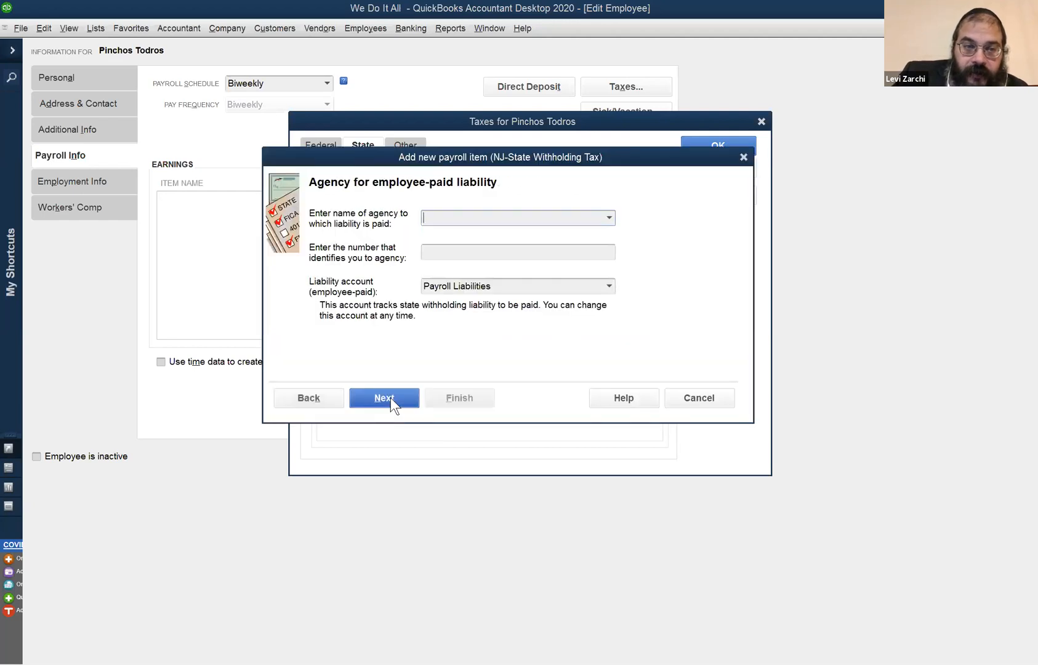
left_click(469, 220)
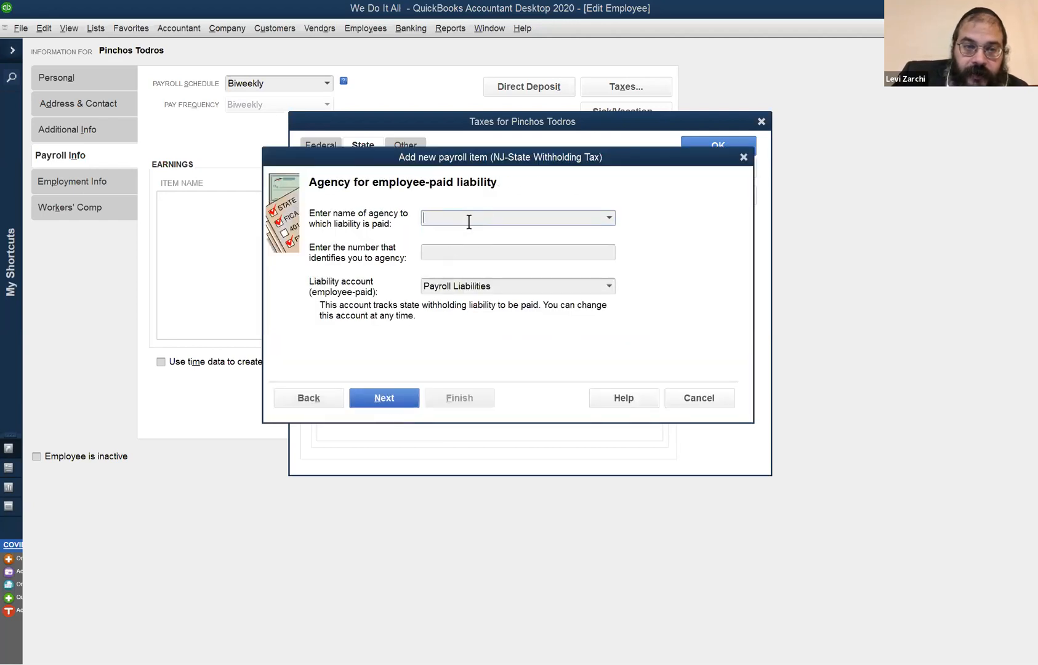
left_click(609, 216)
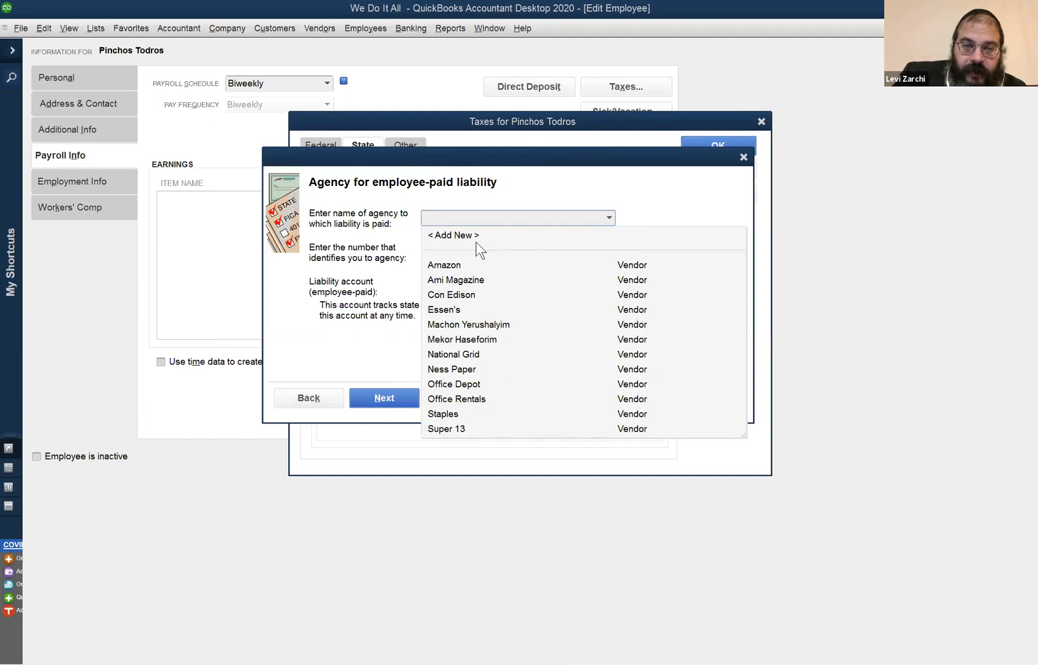
left_click(491, 221)
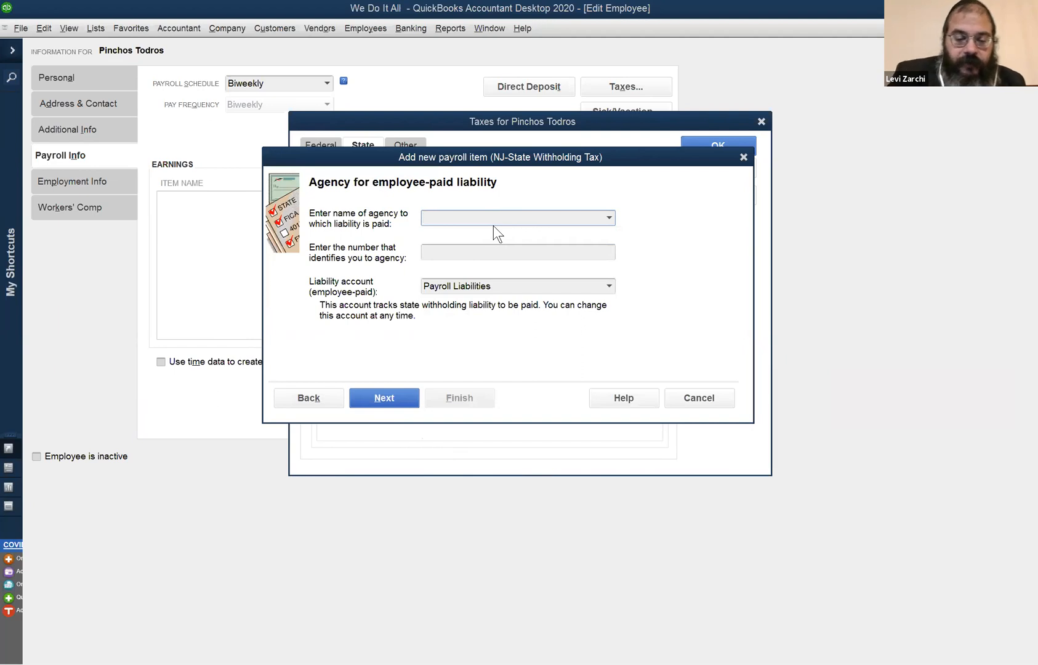
type("NJ De")
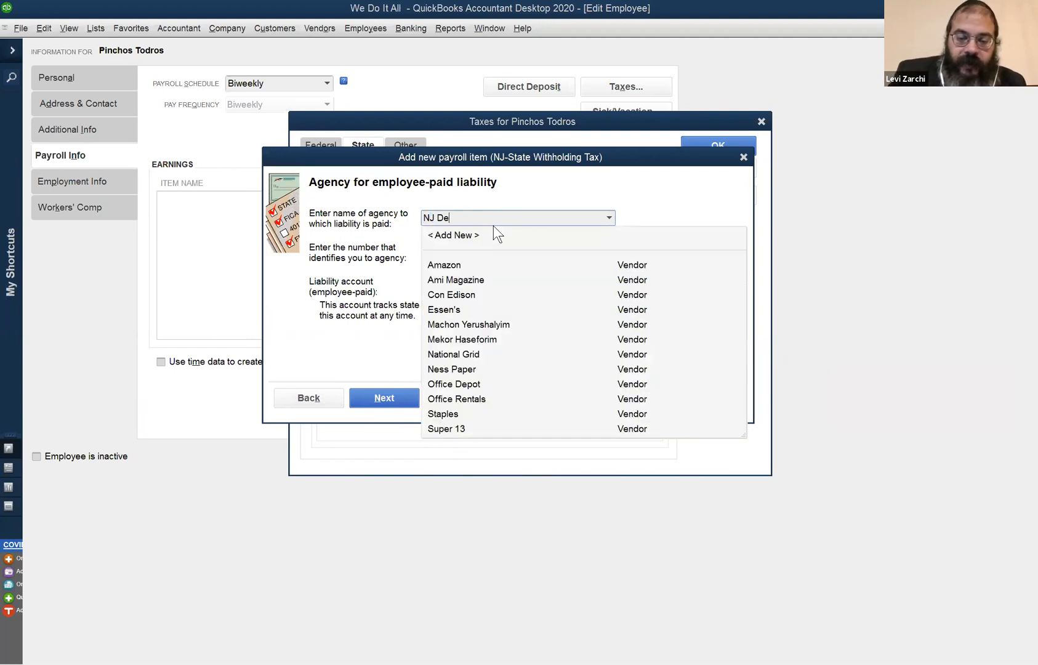
type("partment of T")
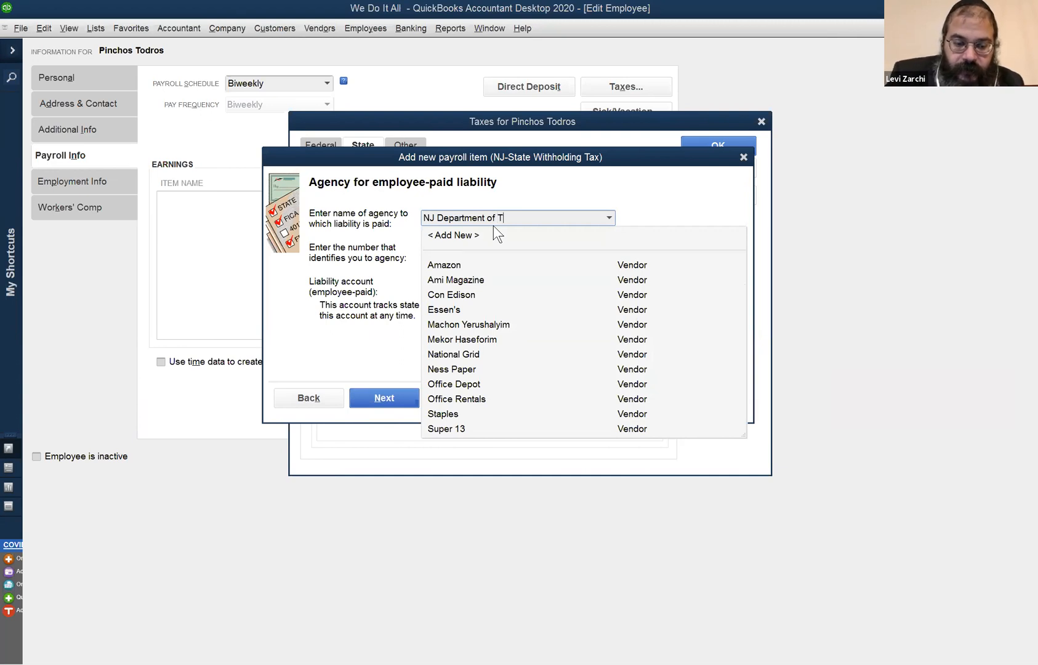
type("ion")
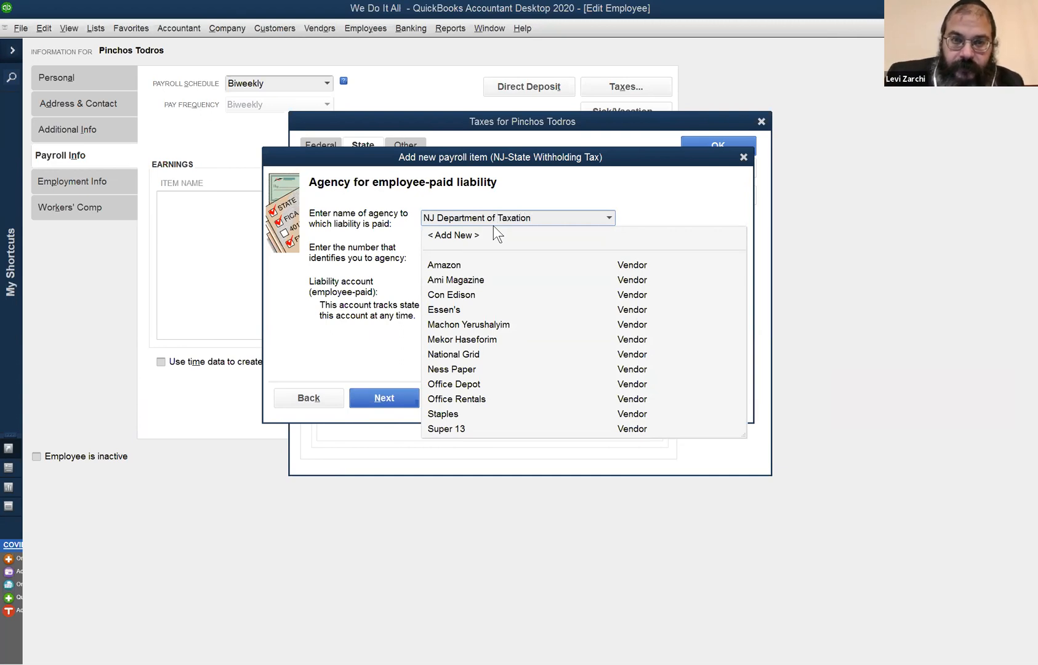
key("Tab")
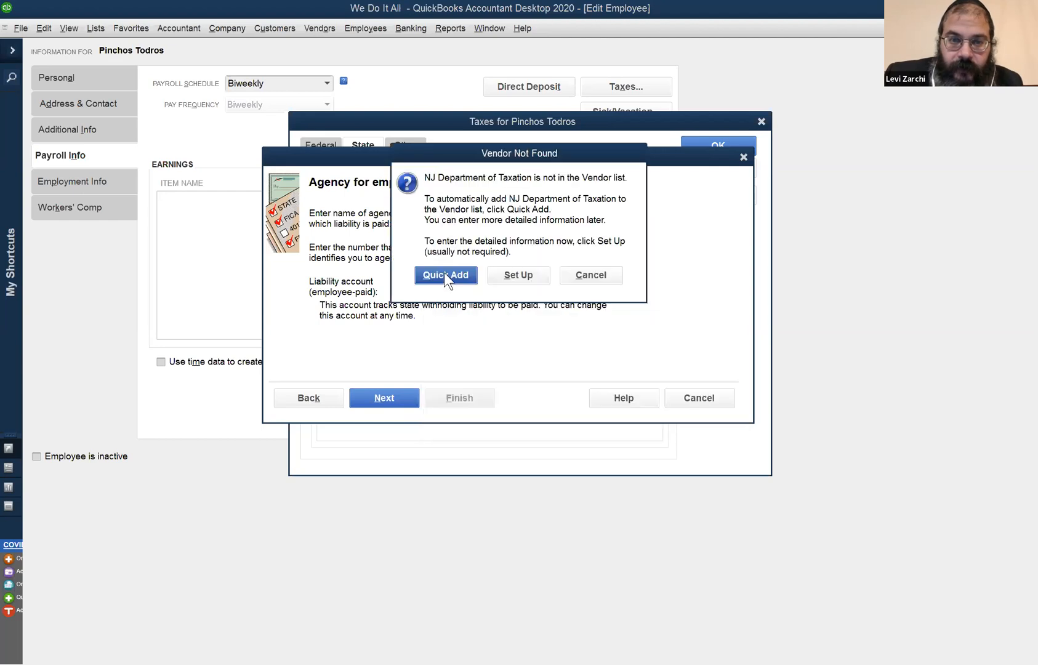
left_click(444, 275)
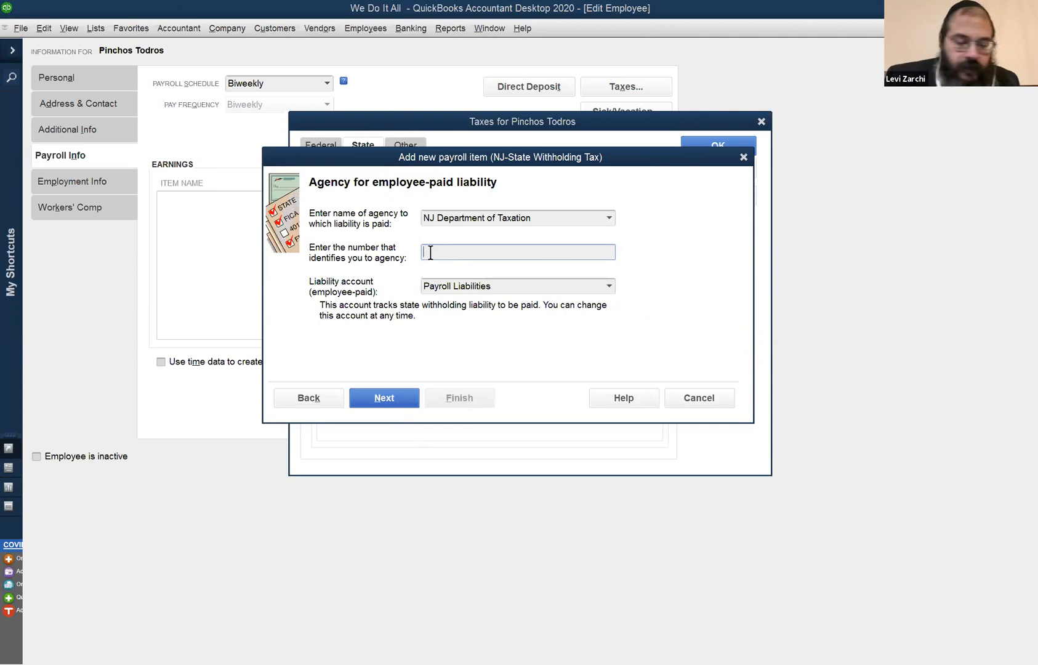
Enter the company's agency identification number, keep the Payroll Liabilities account, and finish the NJ withholding payroll item.
type("11-3456789")
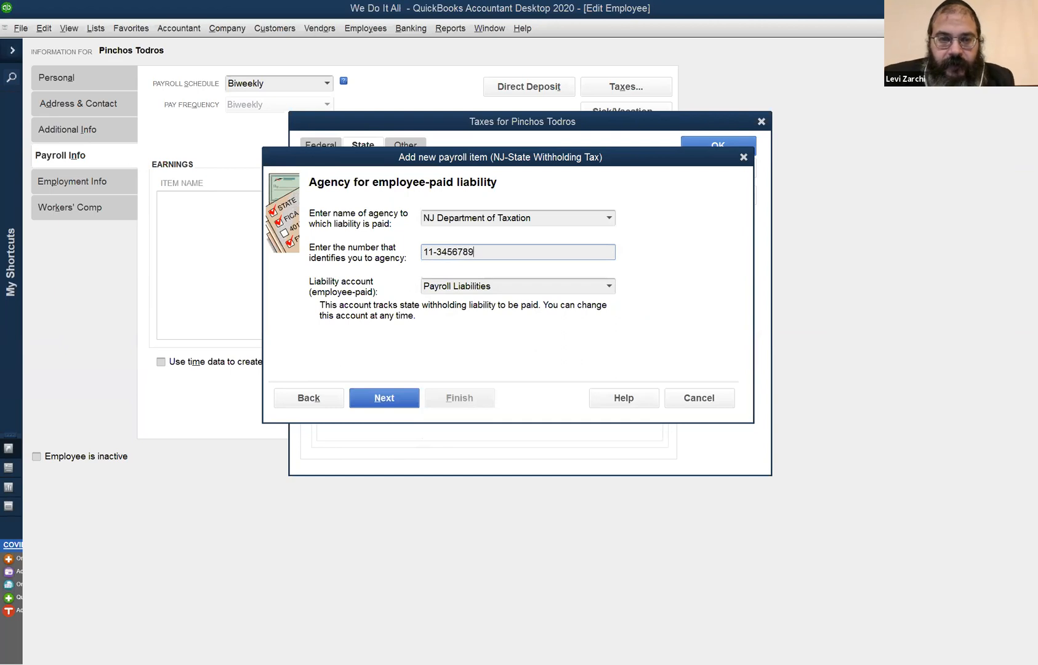
key("shift+Left")
key("shift+Left")
key("shift+Left")
key("shift+Left")
key("shift+Left")
key("shift+Left")
key("Left")
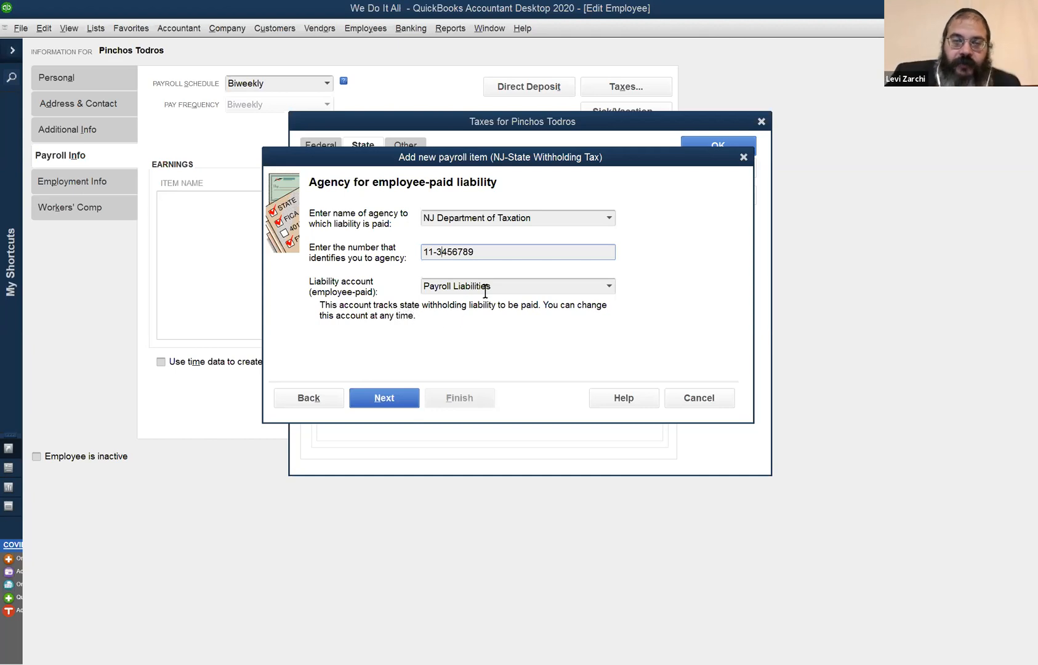
key("Tab")
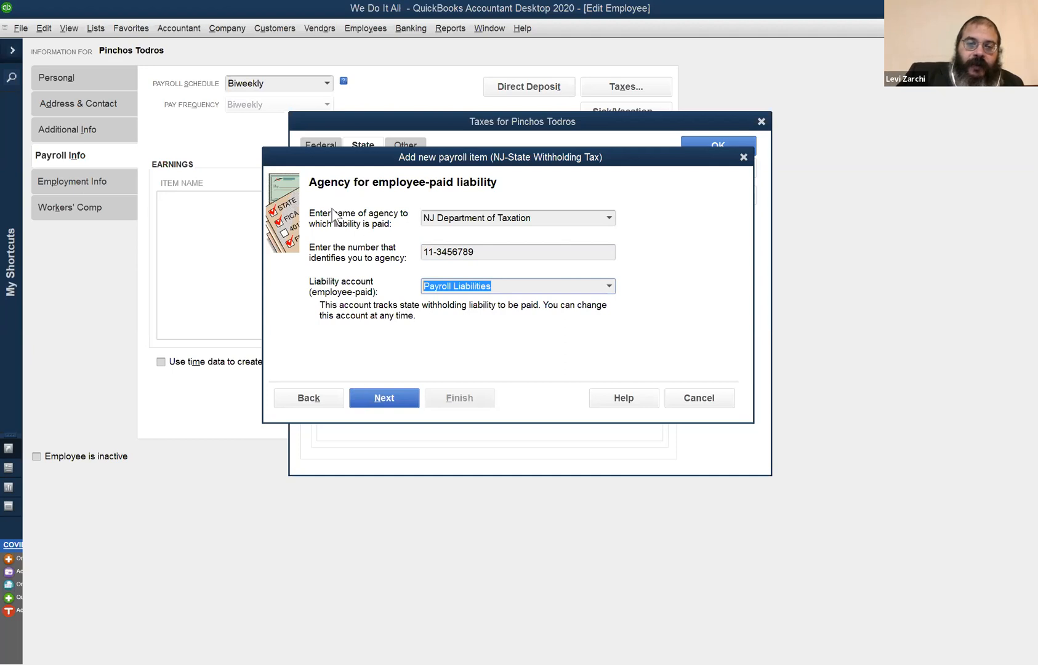
left_click(384, 399)
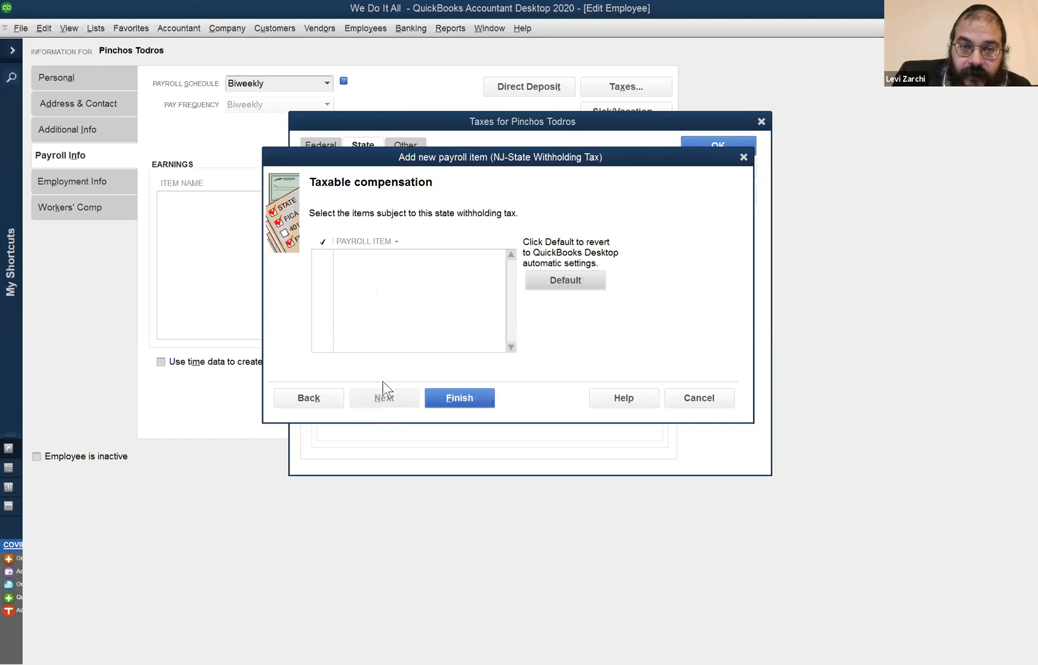
left_click(457, 399)
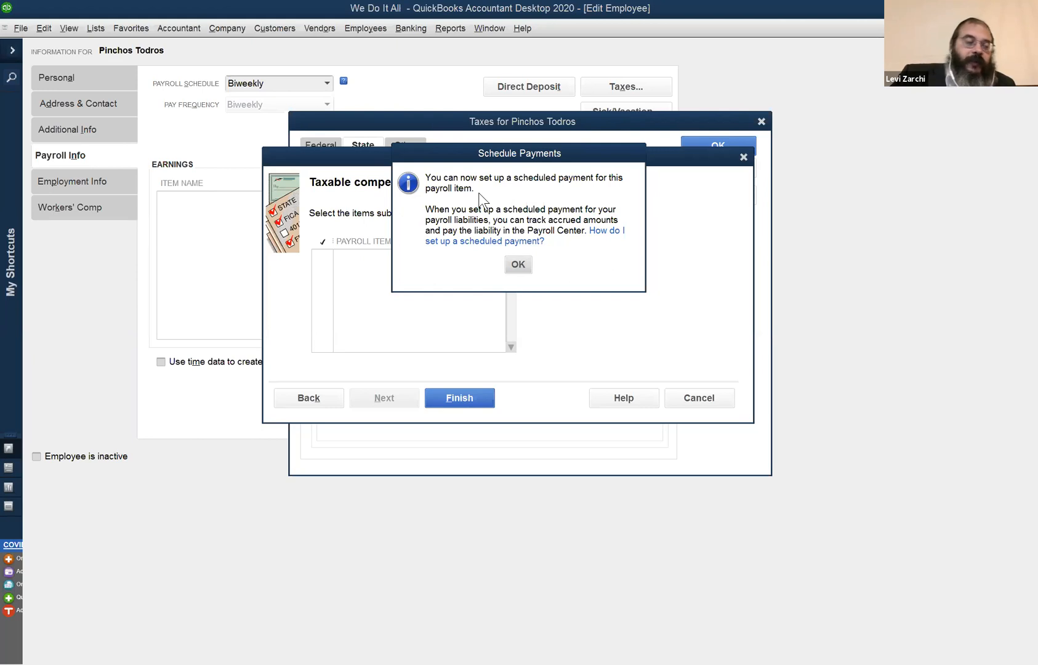
left_click(516, 263)
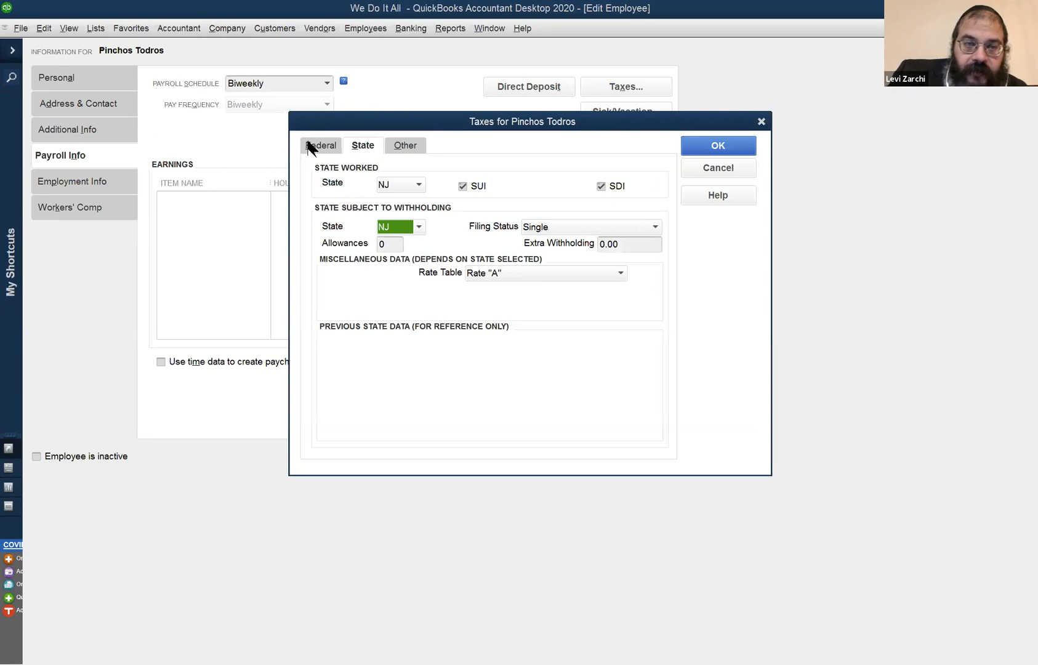
Accept the employee's tax settings and start setting up the NJ unemployment payroll item, keeping its suggested company and employee names.
left_click(329, 148)
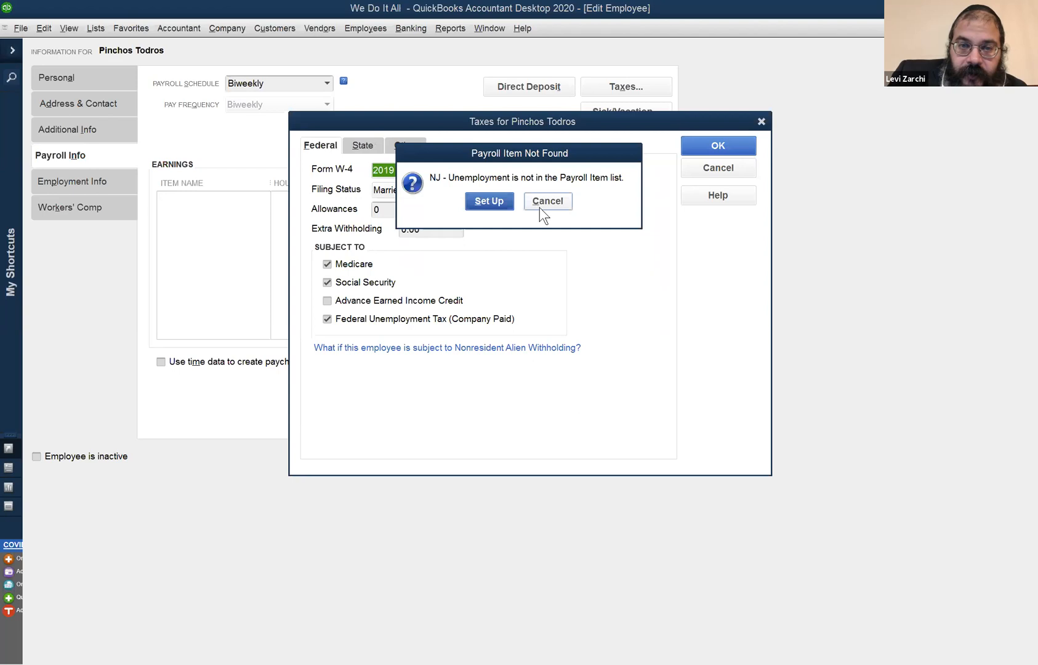
left_click(547, 201)
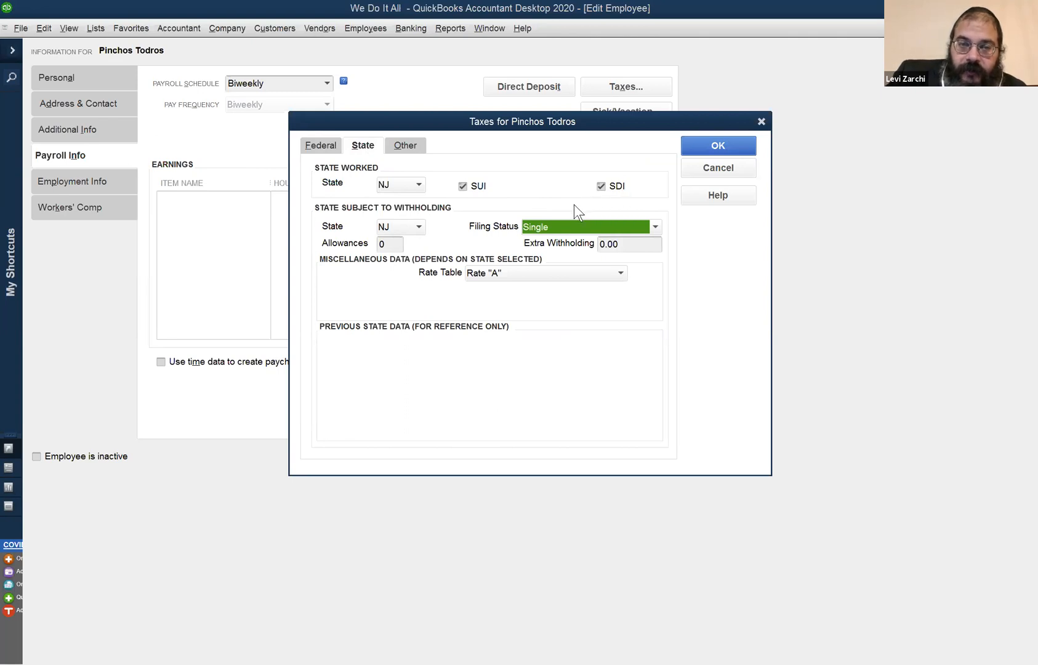
left_click(725, 146)
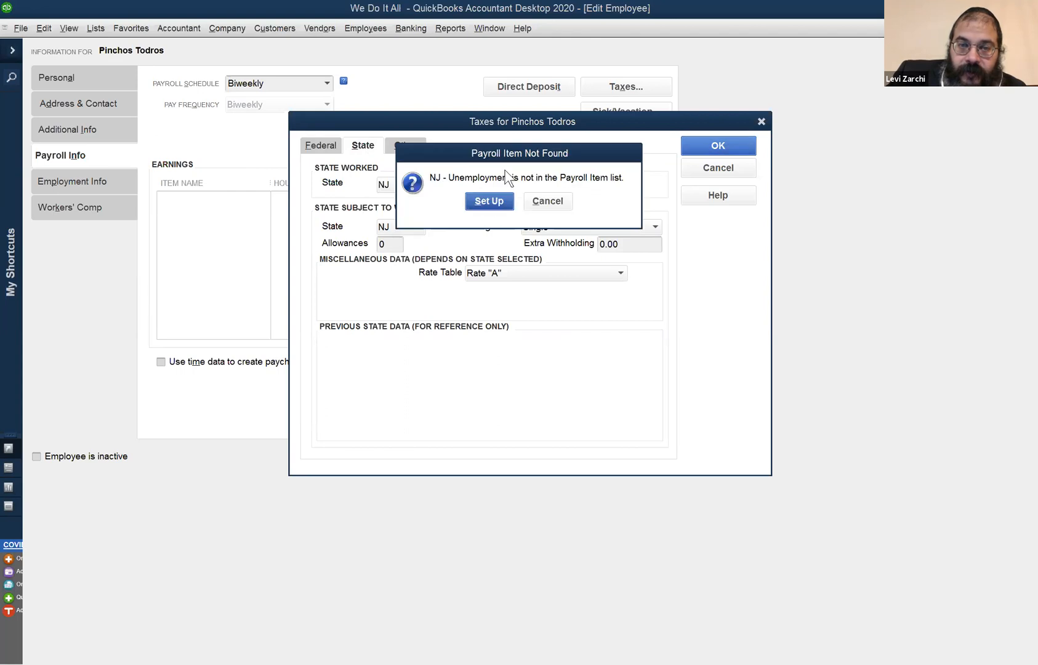
left_click_drag(514, 155, 497, 287)
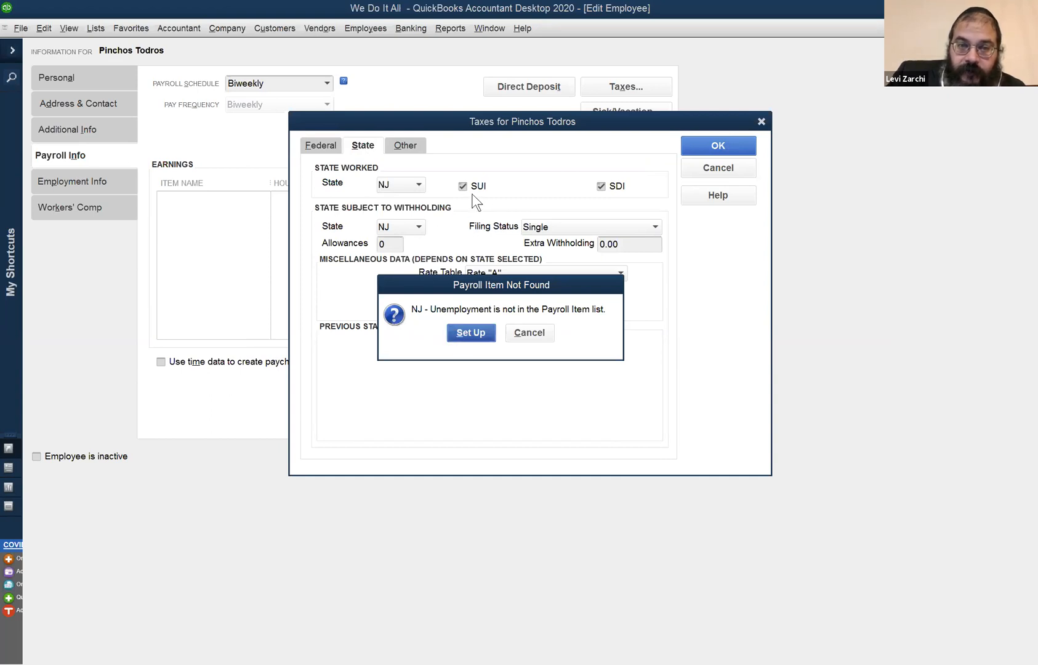
left_click(479, 332)
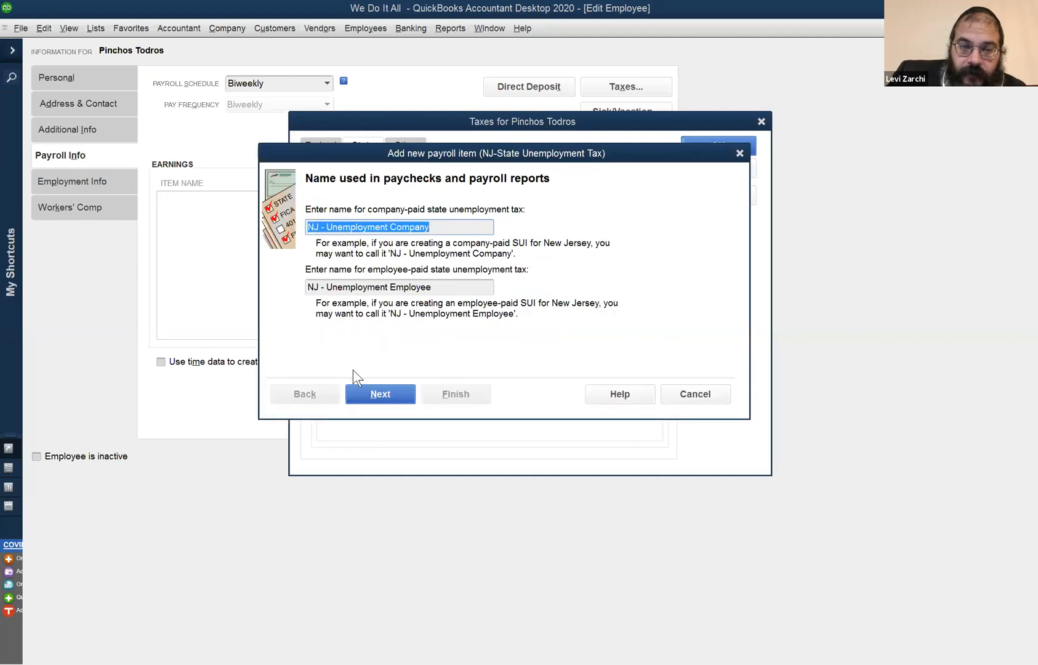
left_click(376, 394)
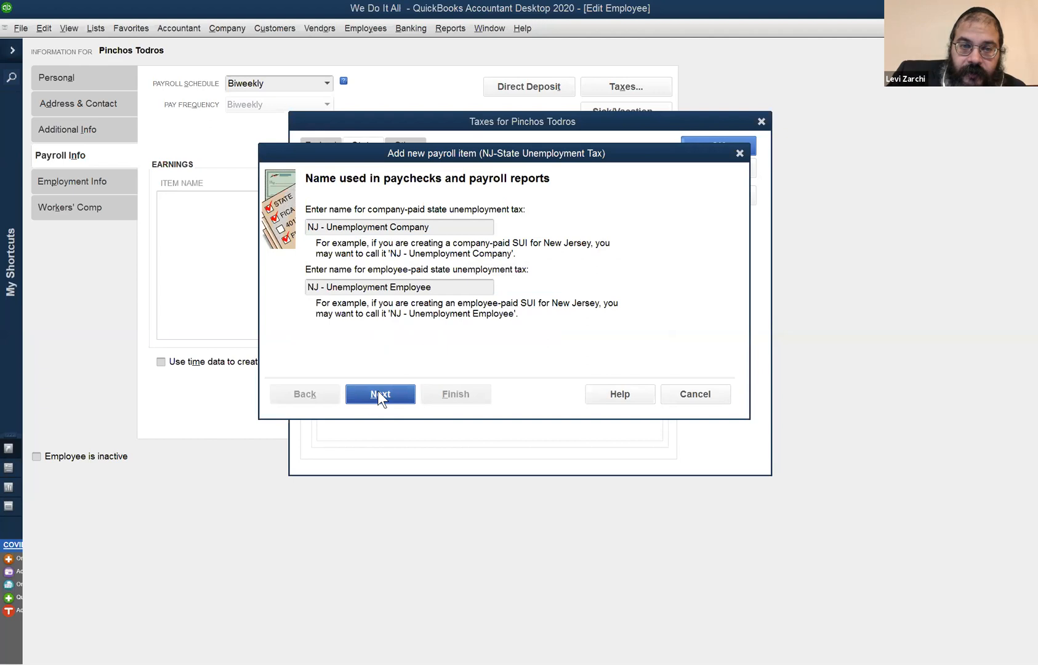
left_click(380, 393)
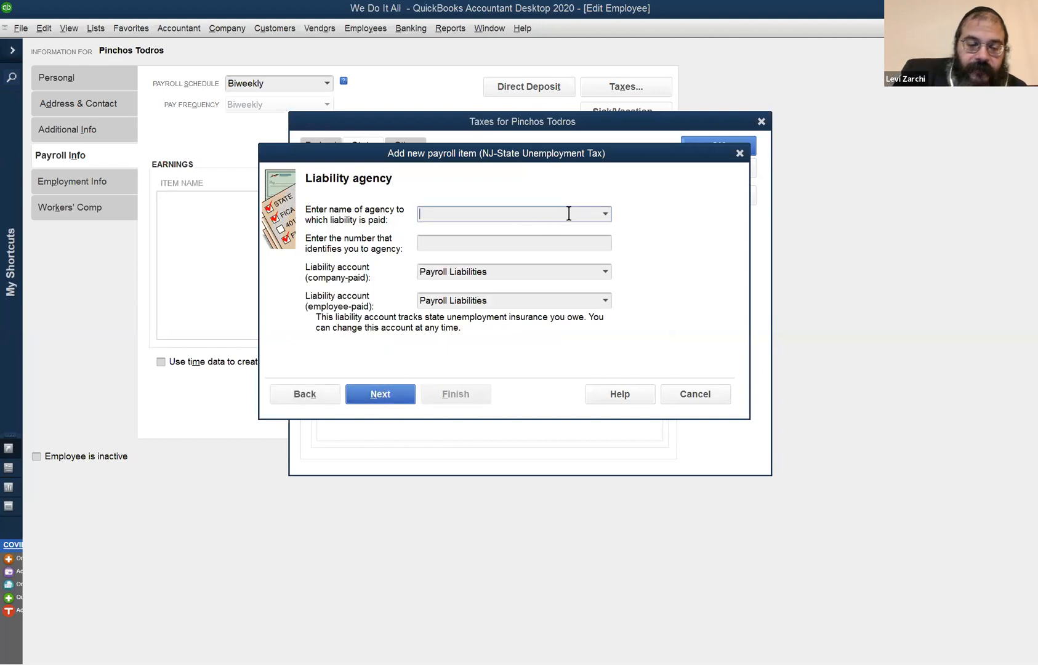
Complete the NJ unemployment item with NJ Department of Taxation as its agency, keeping the preset liability accounts, Payroll Expenses account and tax rates.
type("NJ")
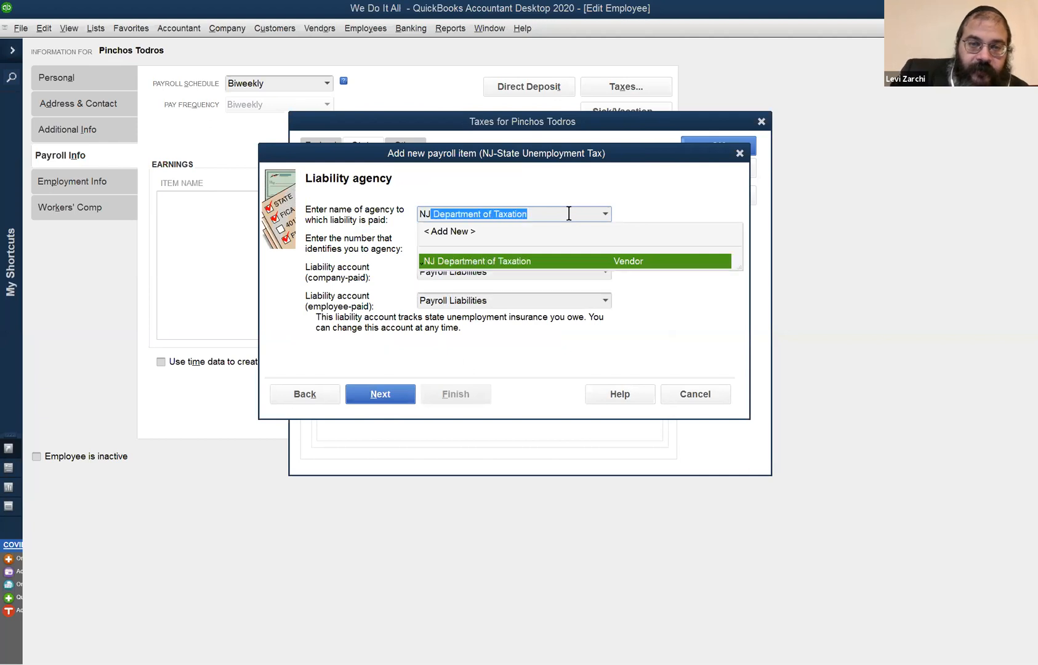
key("Tab")
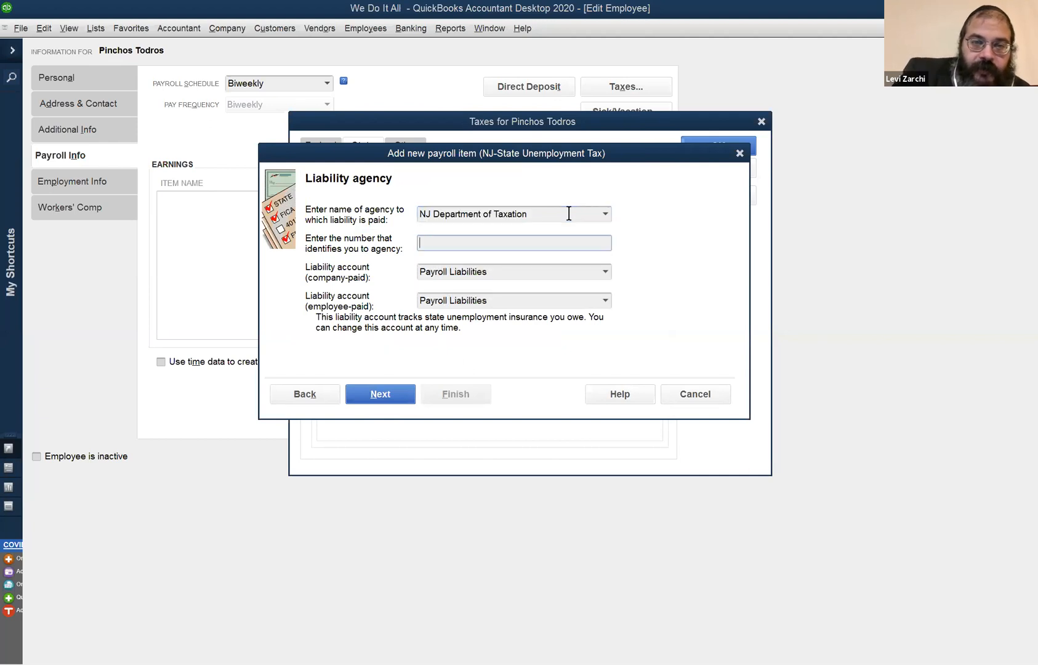
left_click(390, 394)
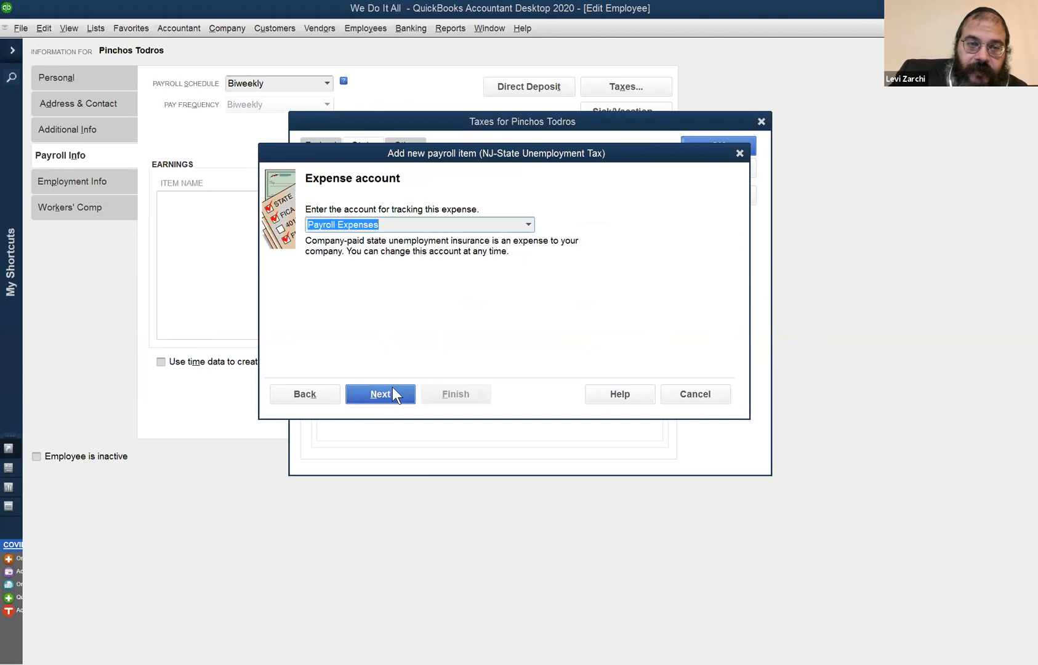
left_click(393, 391)
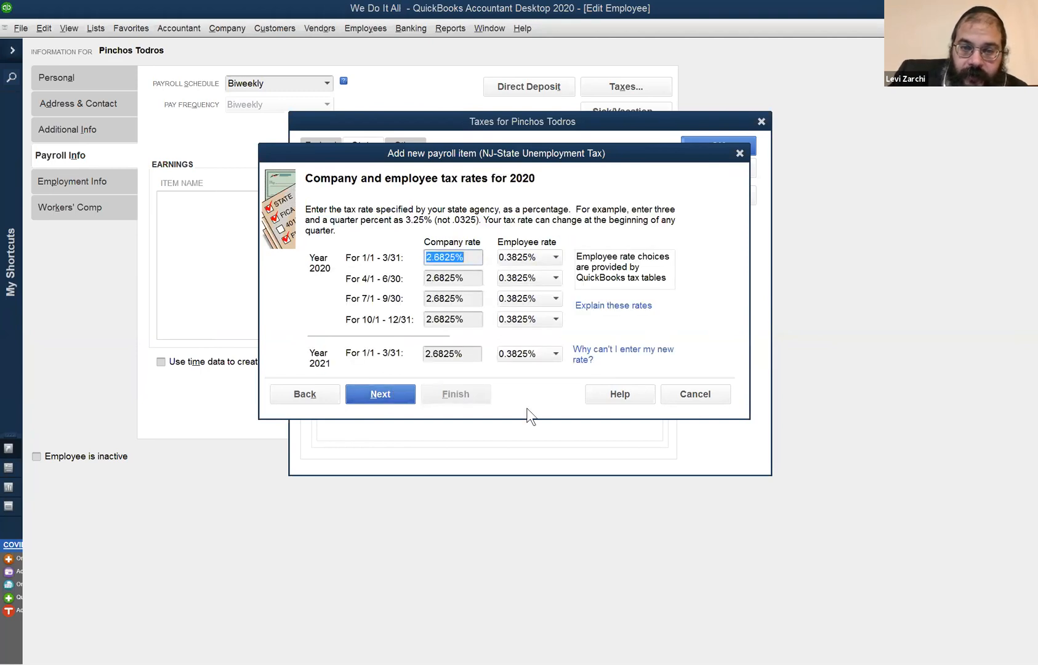
left_click(394, 391)
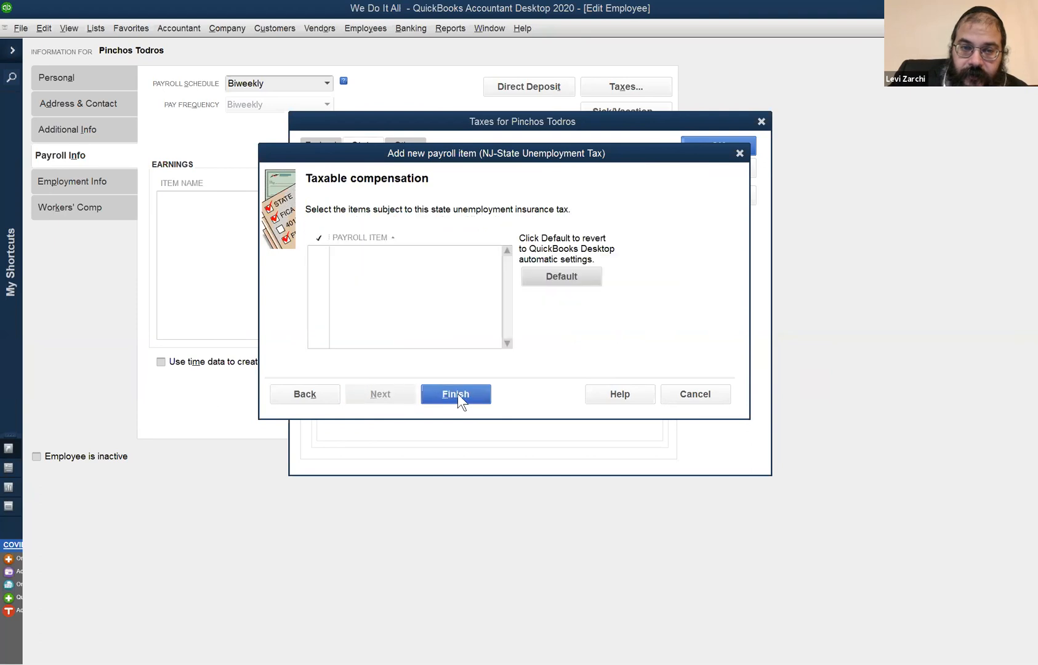
left_click(460, 395)
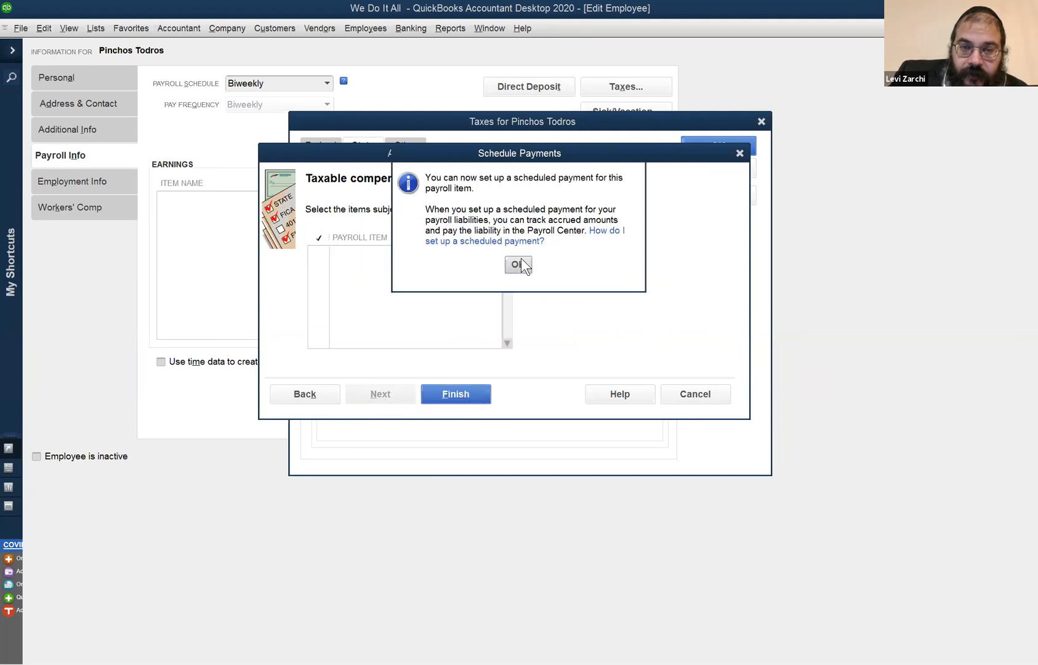
left_click(517, 262)
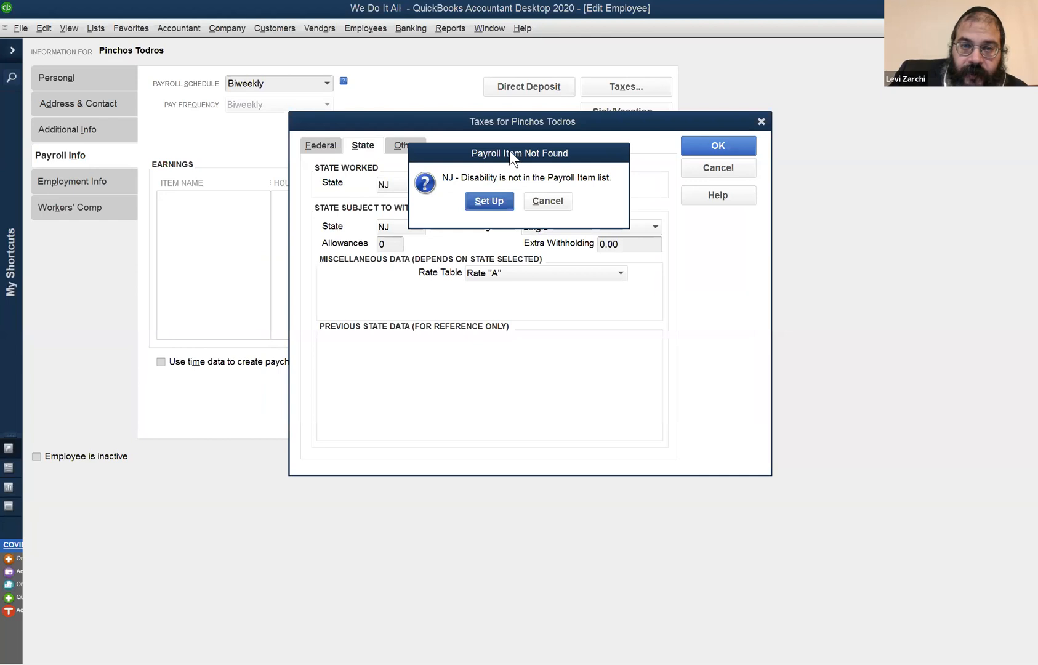
Start setting up the NJ disability payroll item, keeping the suggested names NJ - Disability Company and NJ - Disability Employee.
left_click_drag(515, 156, 496, 306)
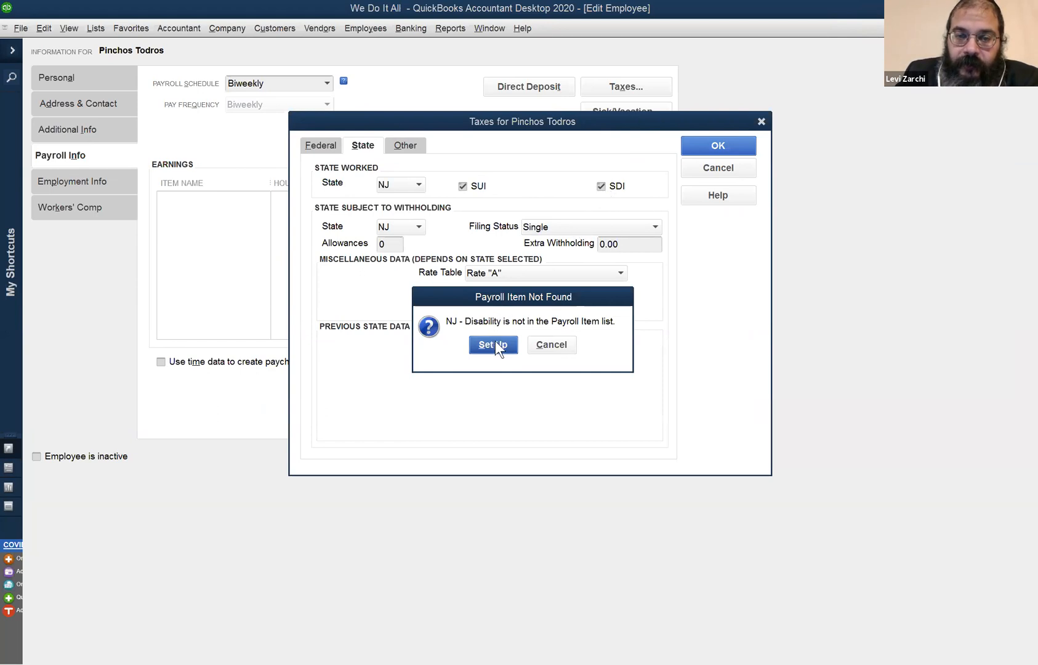
left_click(480, 346)
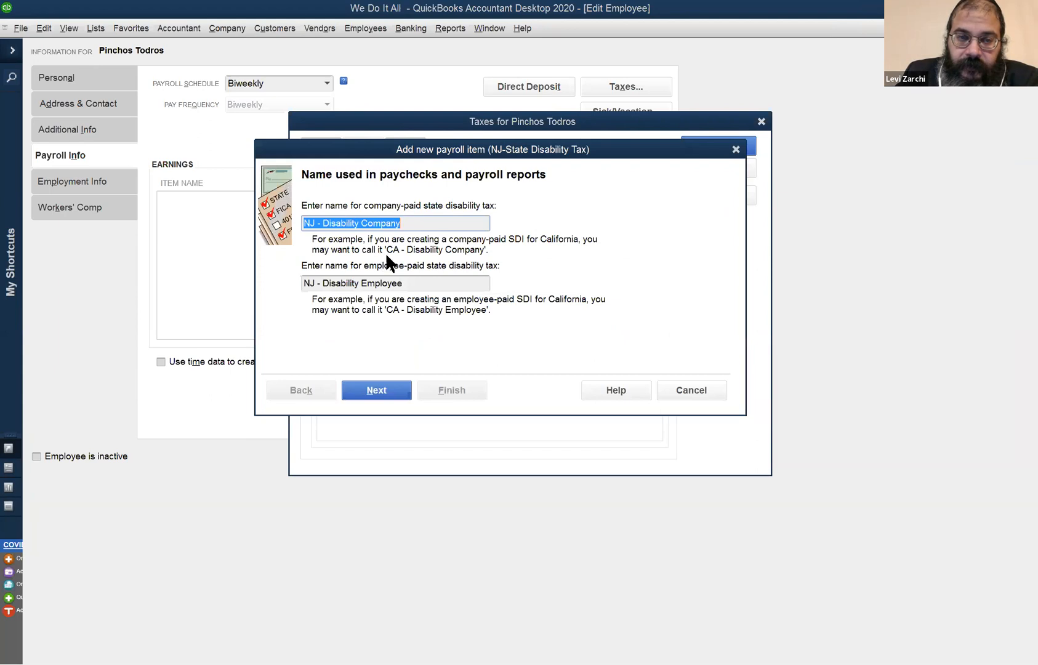
left_click(377, 390)
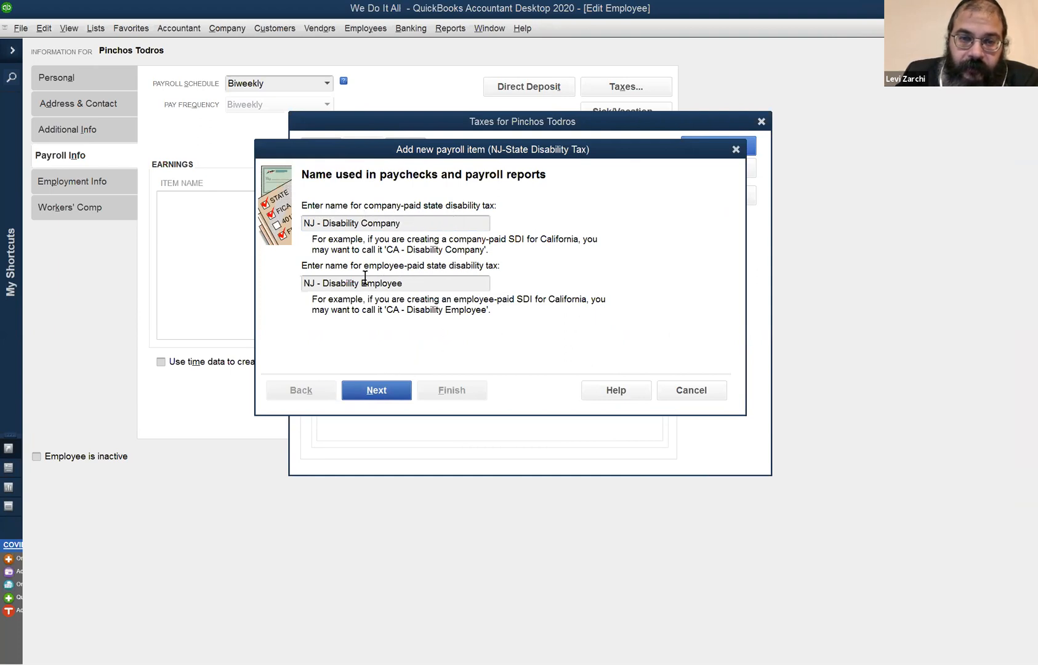
left_click_drag(392, 283, 412, 276)
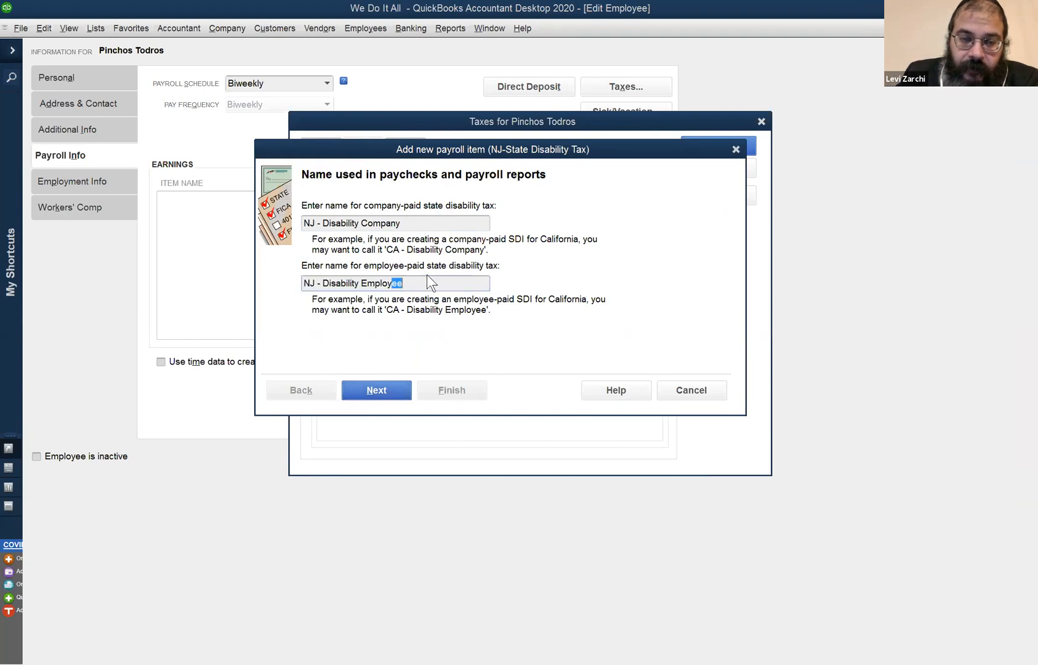
left_click(366, 283)
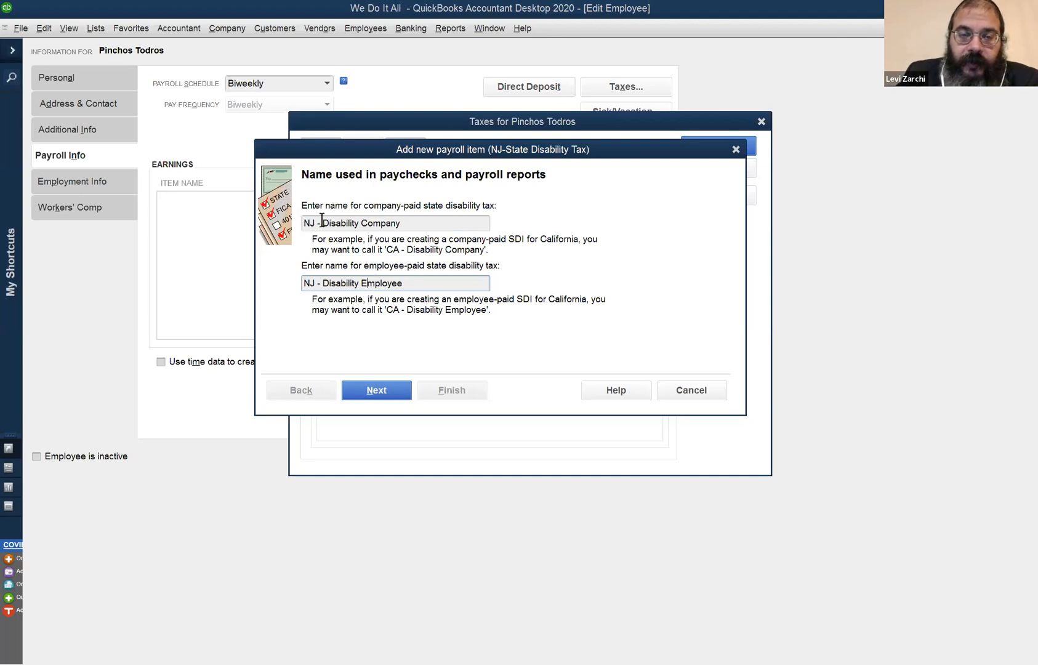
left_click(371, 385)
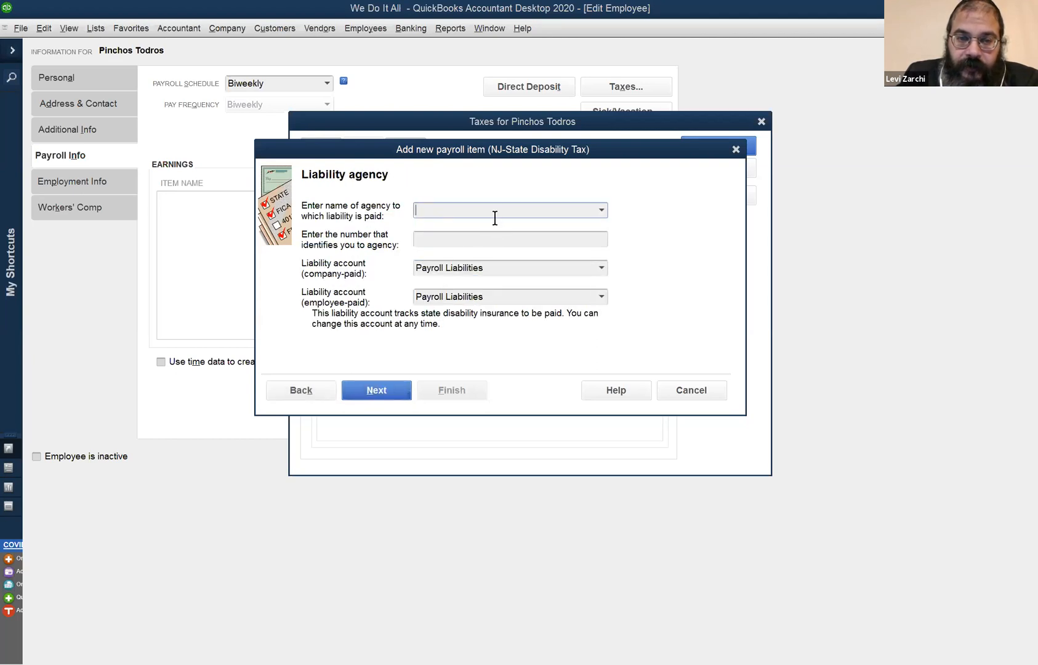
Complete the NJ disability item with NJ Department of Taxation as its agency, keeping the preset liability accounts, Payroll Expenses account and tax rates.
type("N")
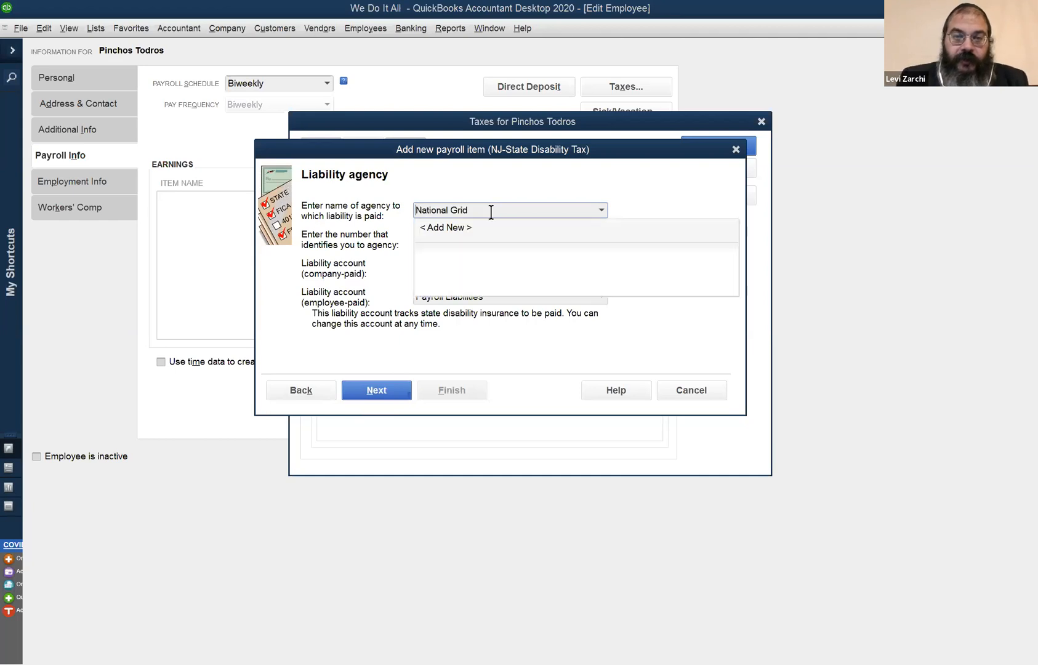
type("J")
key("Tab")
left_click(404, 388)
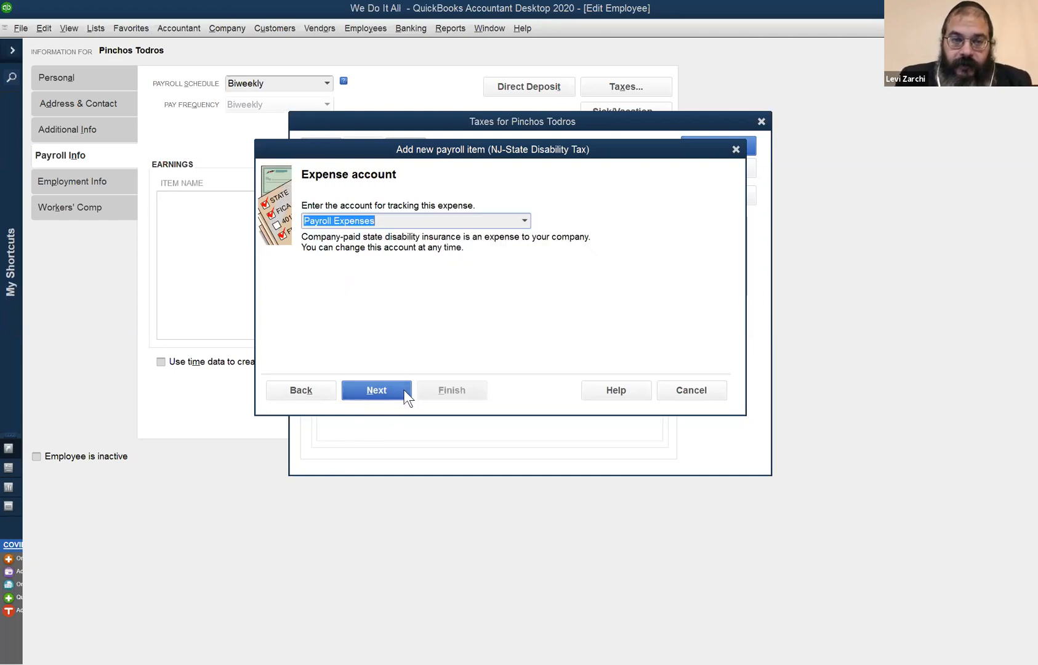
left_click(404, 391)
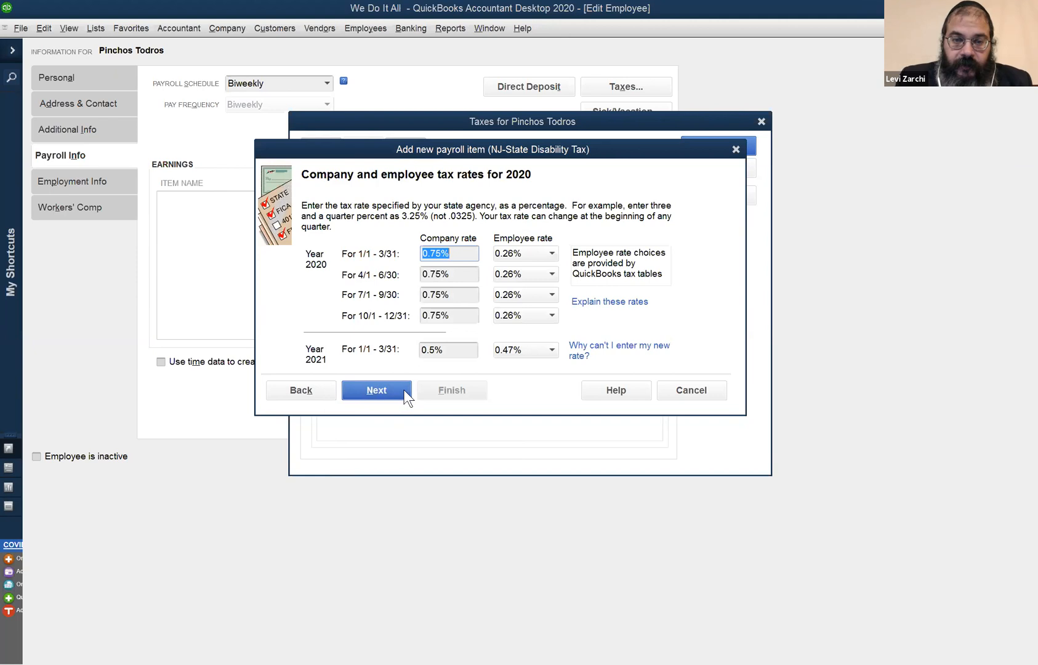
left_click(404, 390)
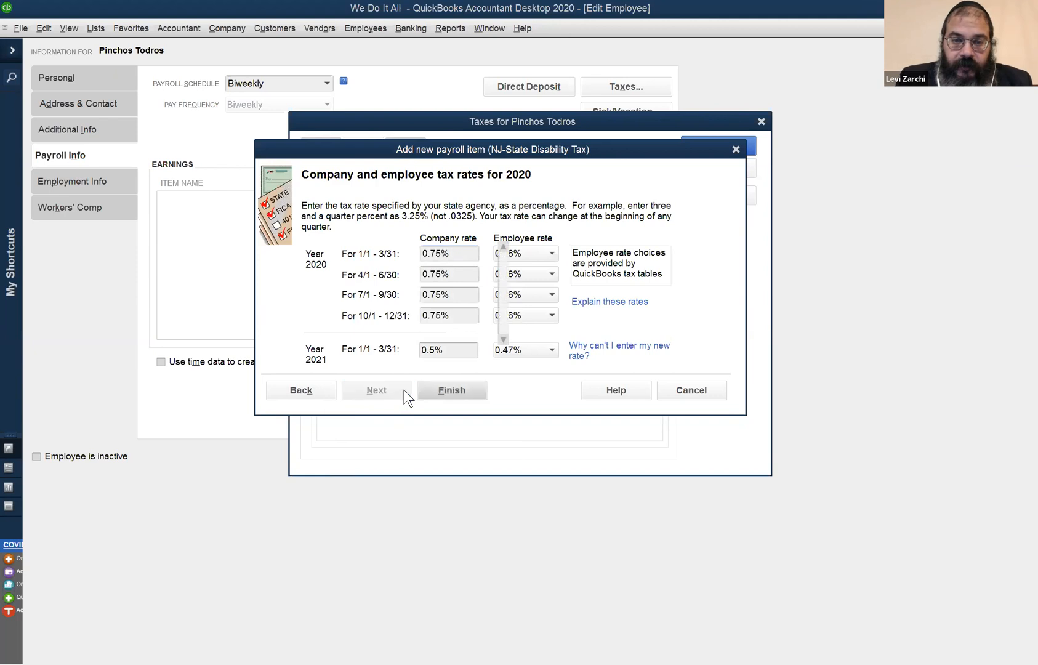
left_click(452, 394)
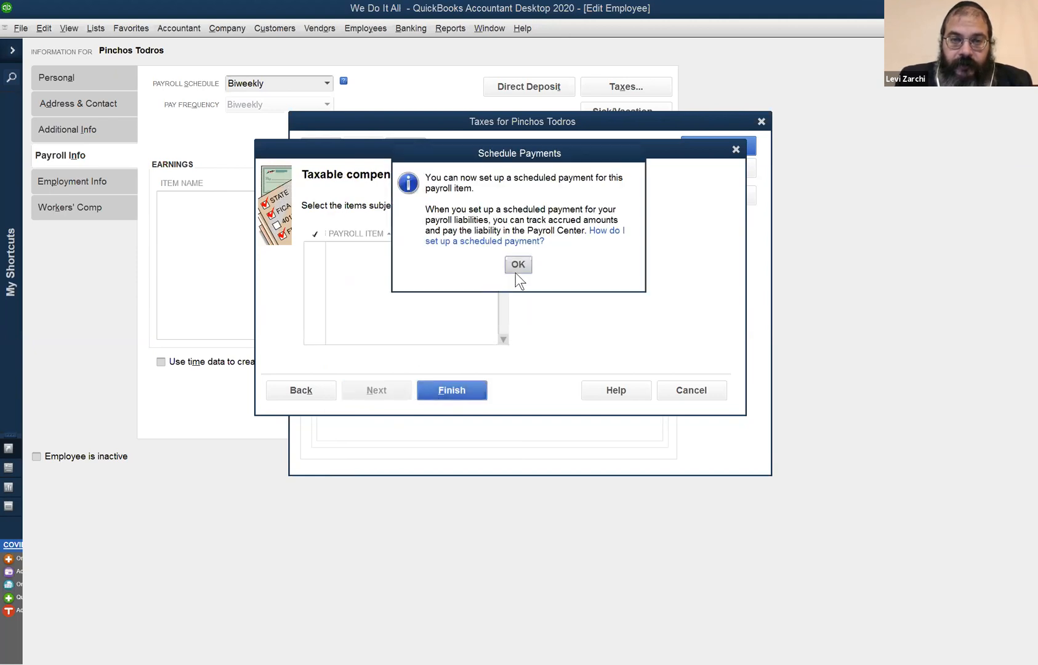
left_click(514, 270)
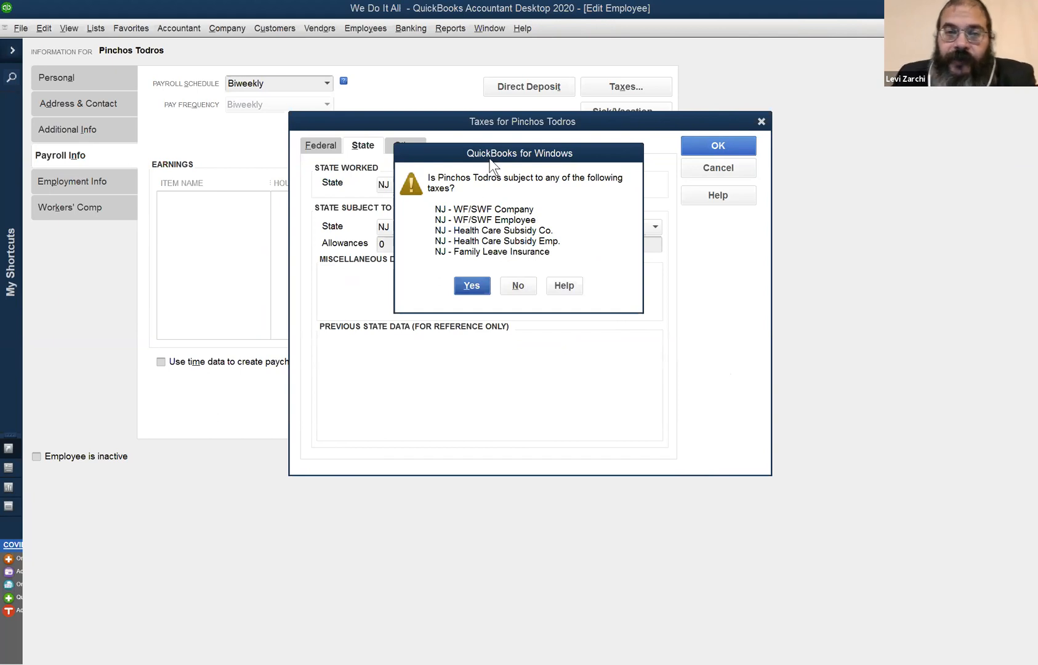
Make the employee subject to the NJ WF/SWF, Health Care Subsidy and Family Leave Insurance taxes, and accept the tax settings.
left_click_drag(491, 154, 492, 241)
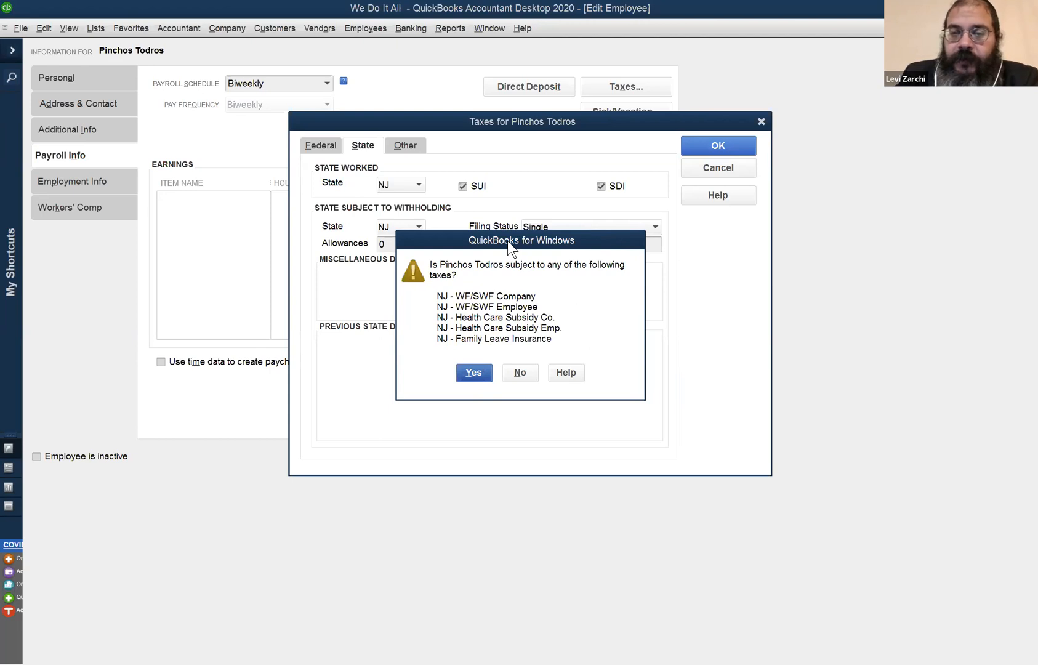
left_click_drag(508, 240, 745, 293)
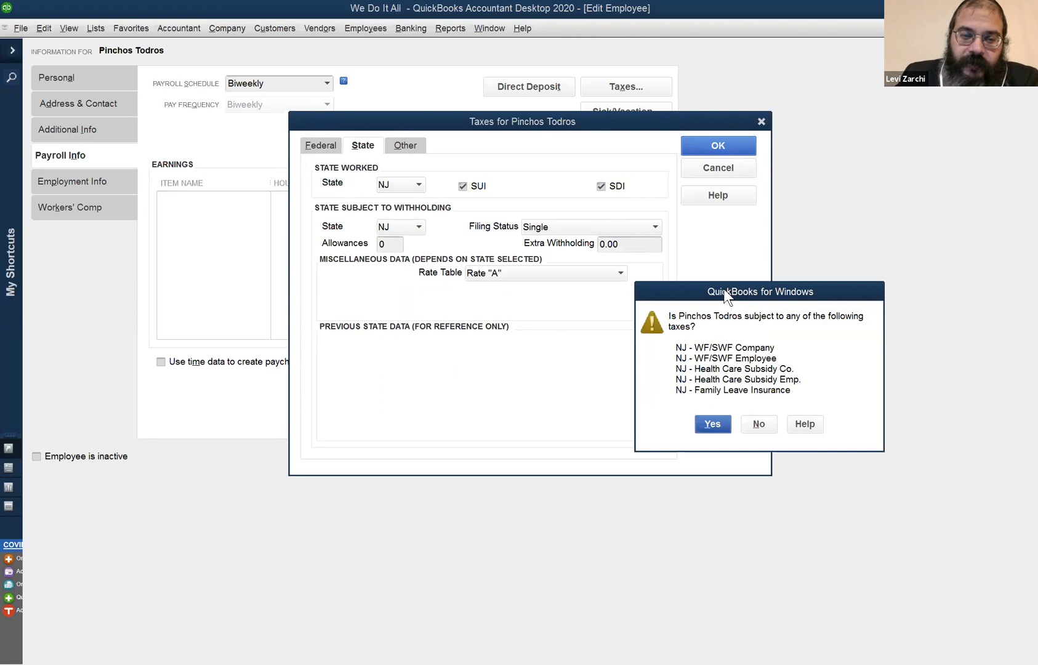
left_click_drag(725, 289, 380, 312)
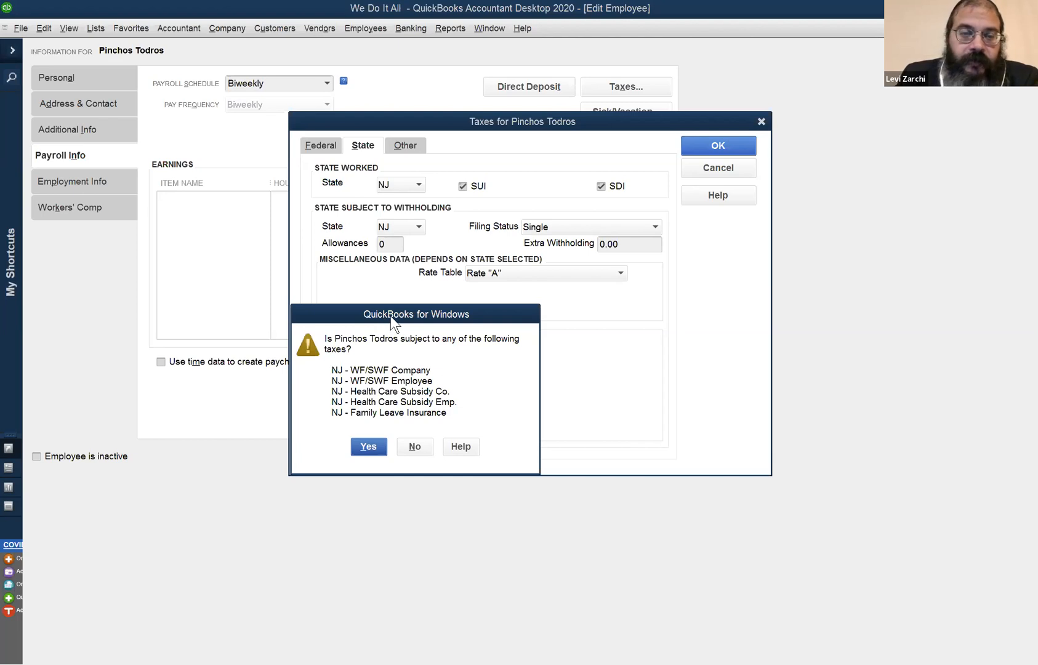
left_click_drag(390, 316, 387, 318)
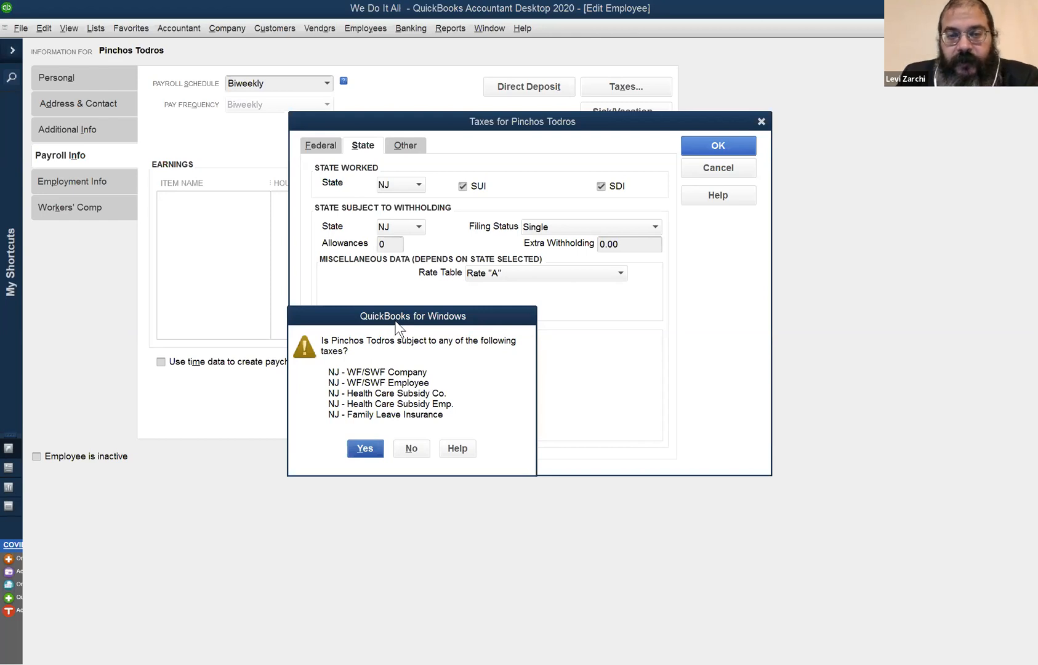
left_click_drag(396, 326, 398, 326)
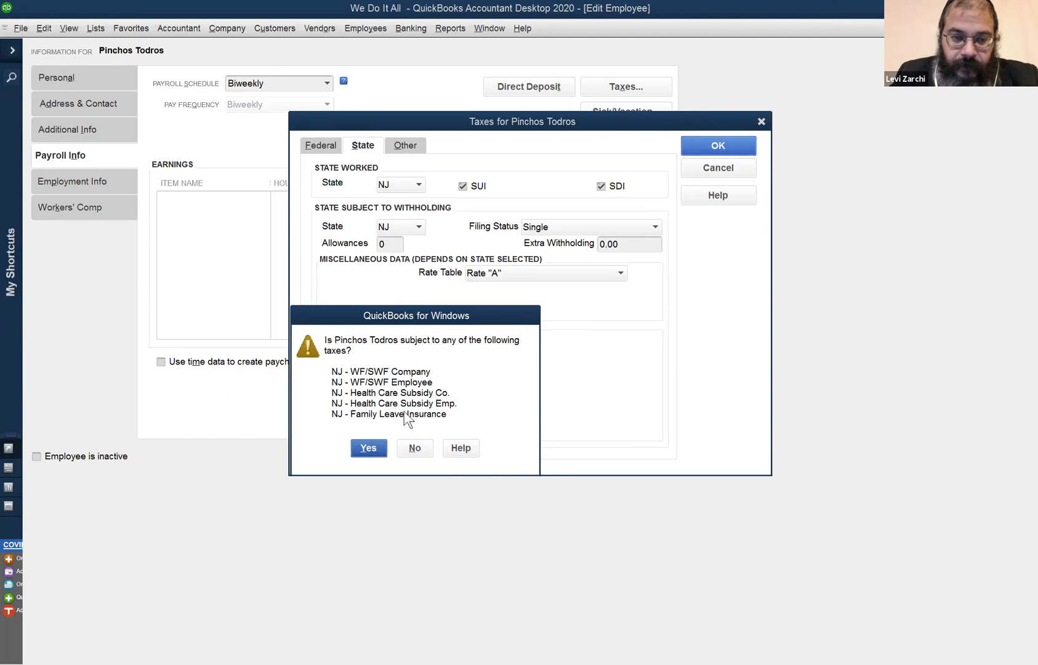
left_click(368, 447)
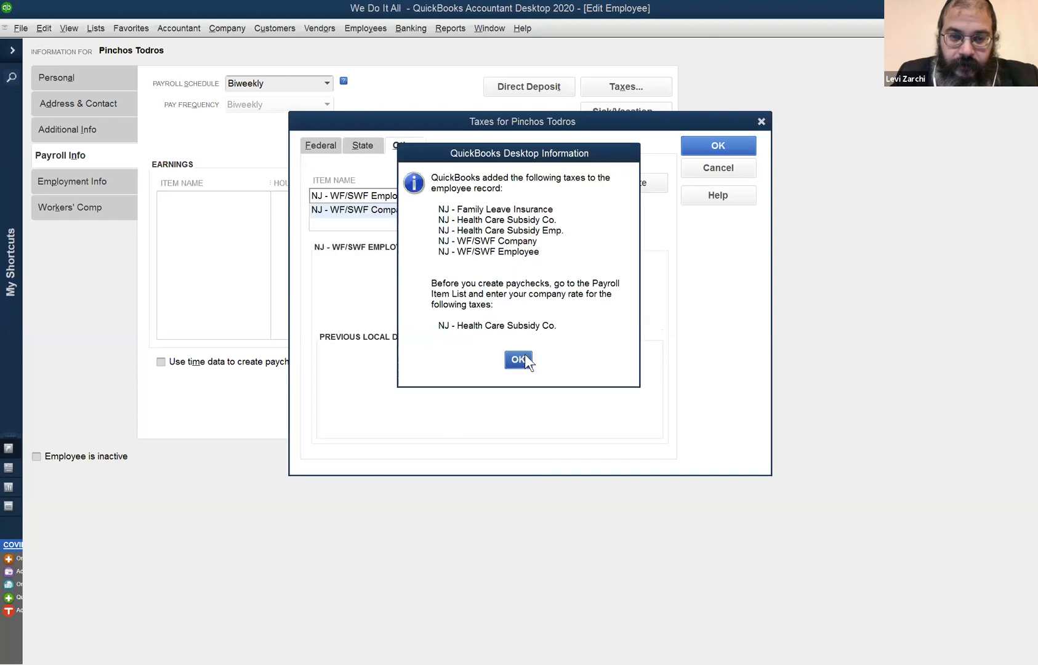
left_click(525, 355)
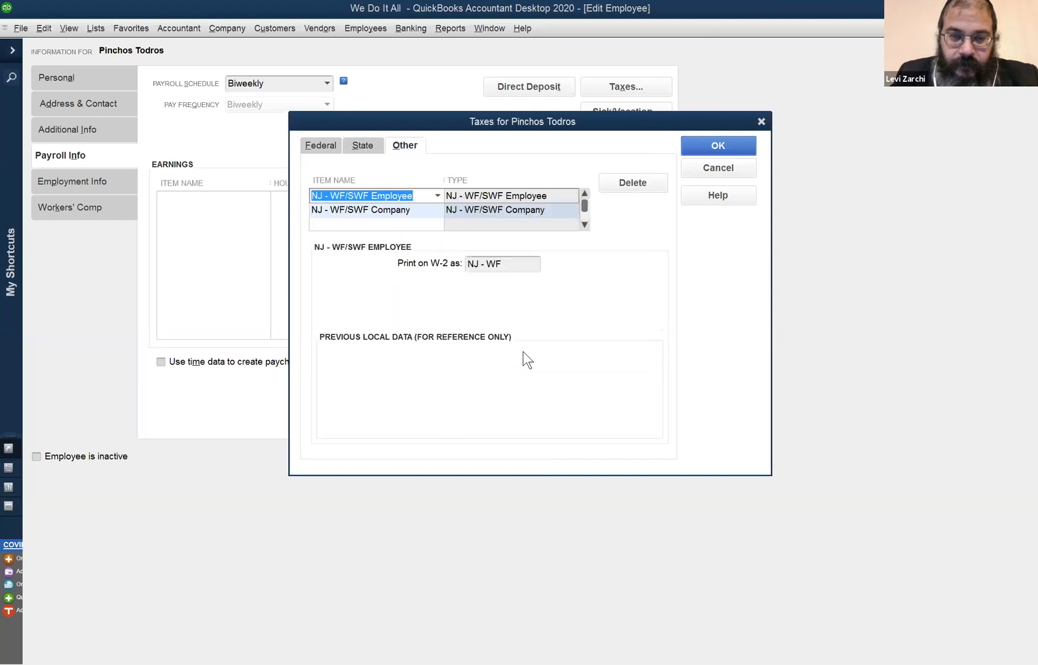
left_click(735, 142)
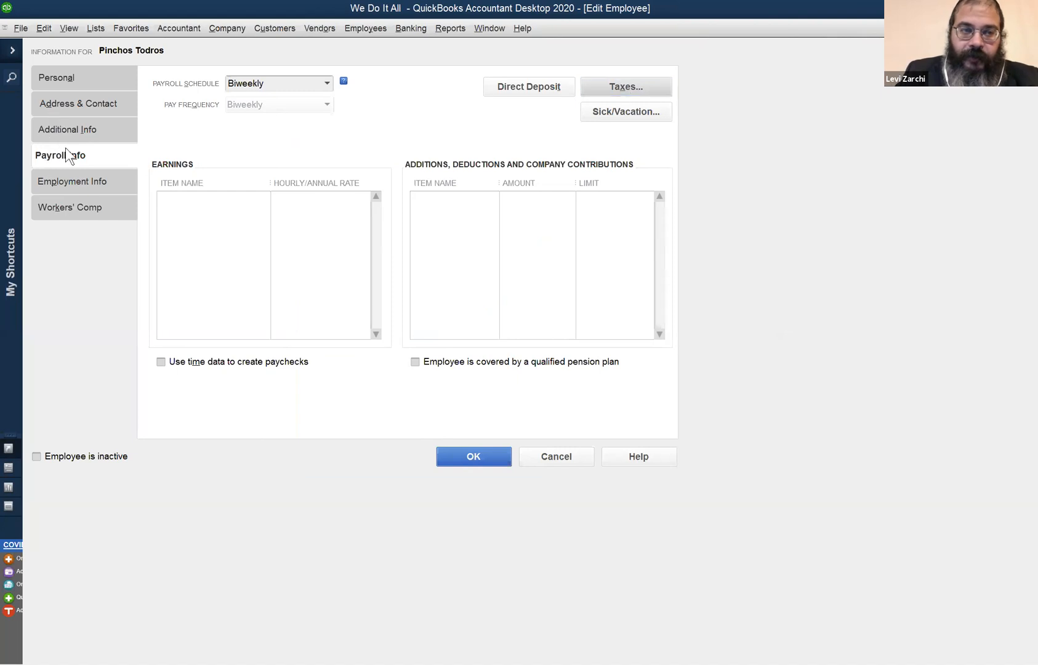
Reopen the employee's tax settings and review the state worked and state withholding details.
left_click(610, 84)
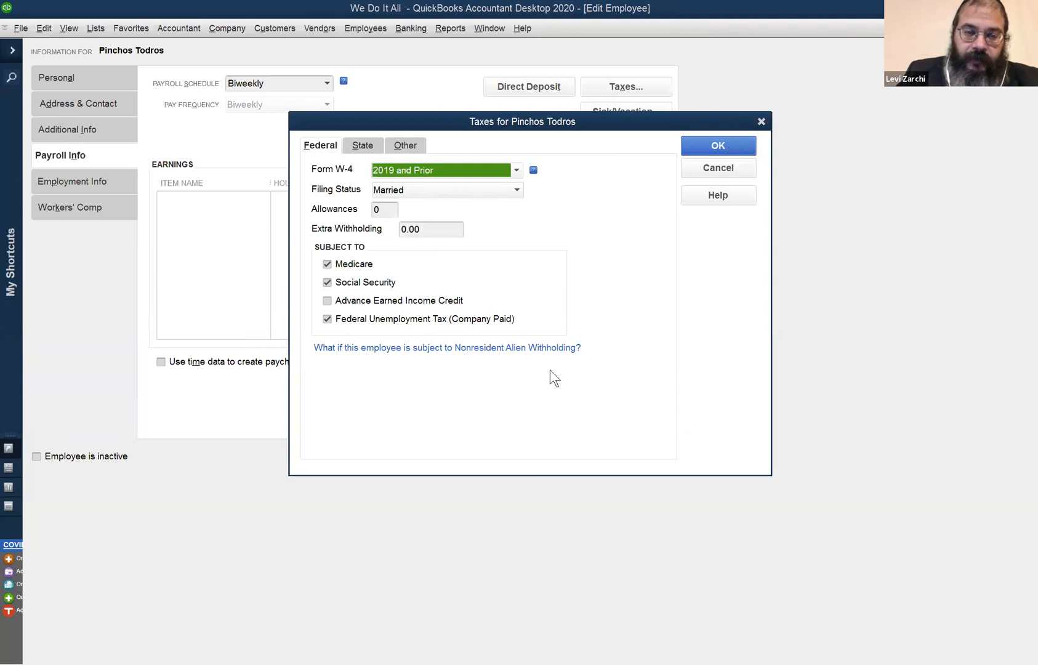
left_click(364, 147)
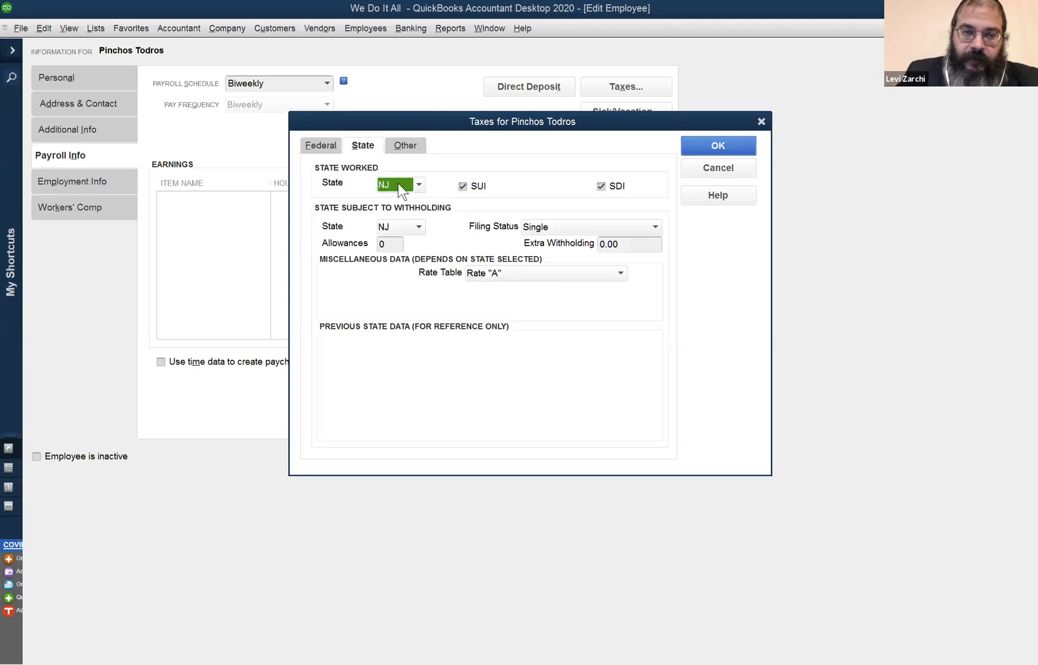
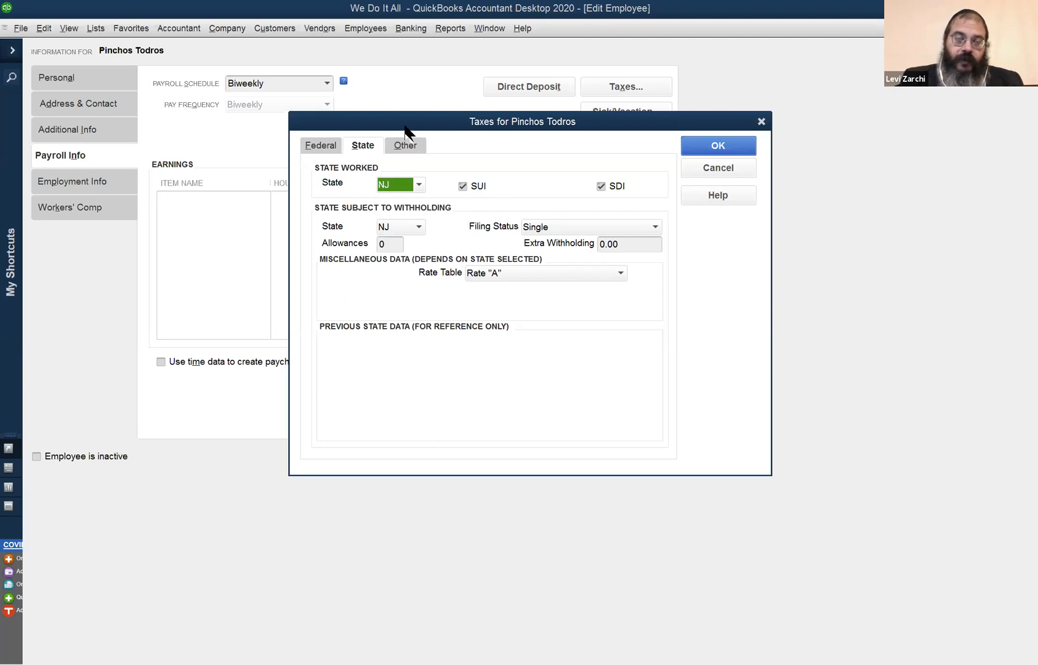
left_click_drag(406, 125, 430, 135)
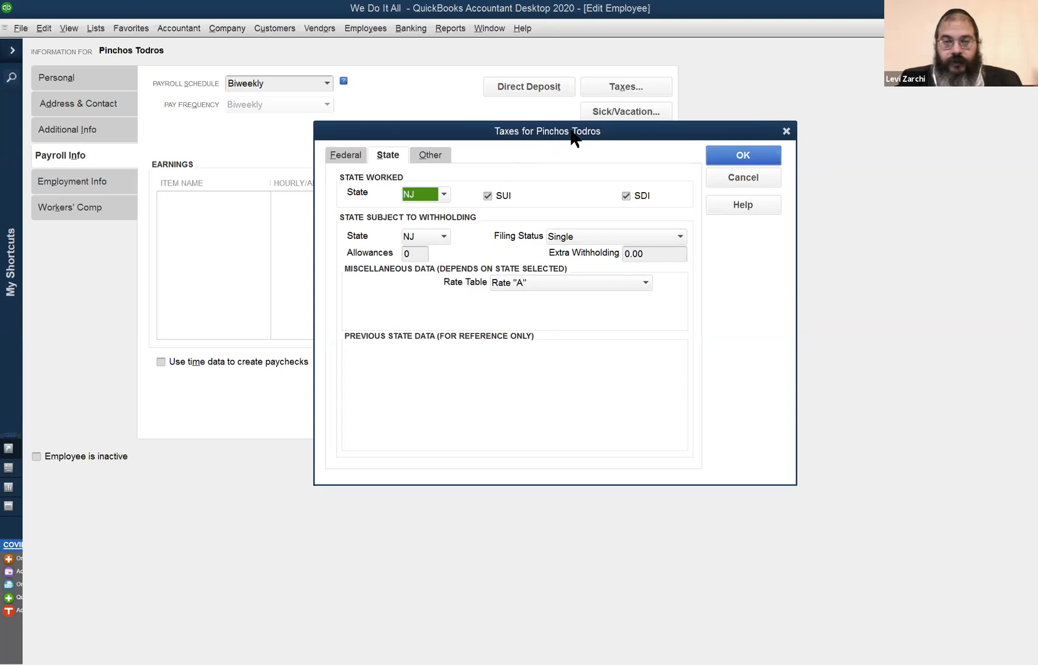
left_click_drag(527, 140, 382, 146)
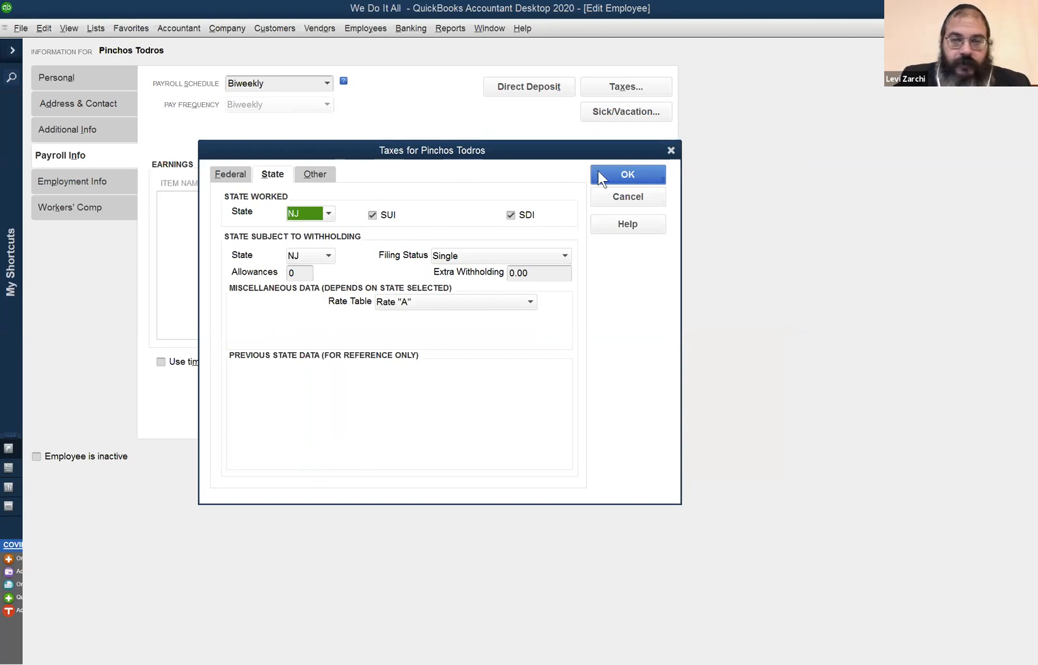
left_click(469, 527)
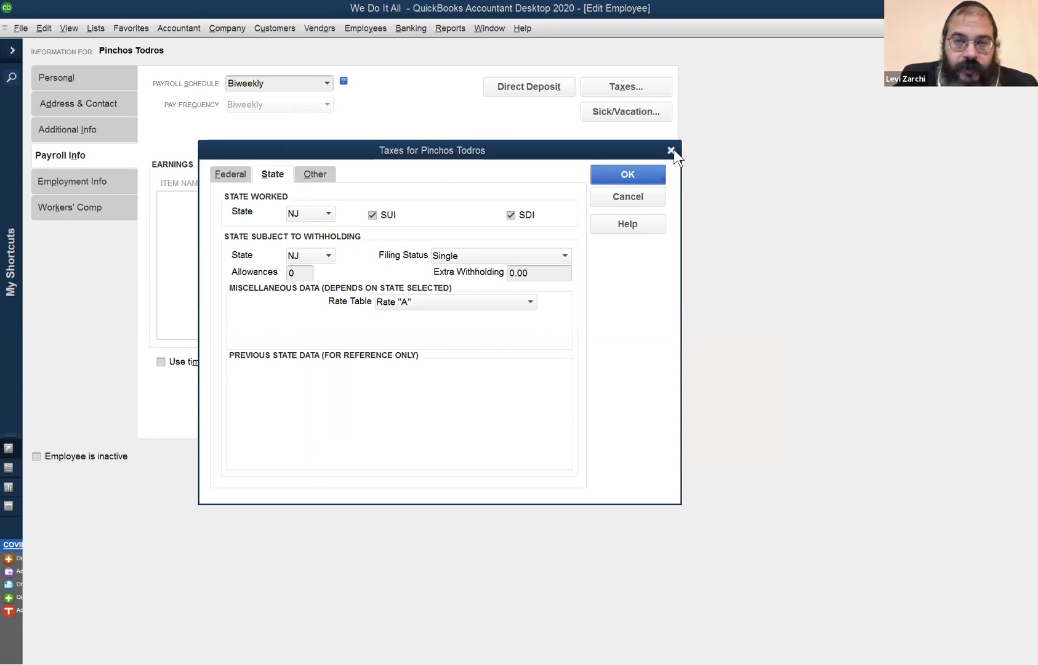
left_click(64, 78)
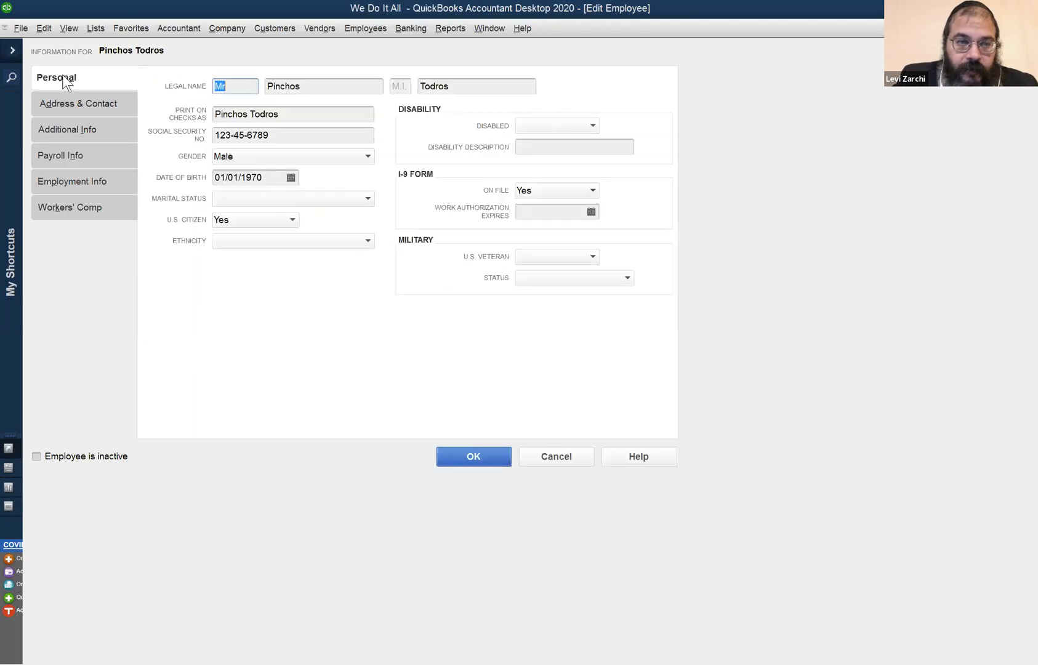
left_click(264, 179)
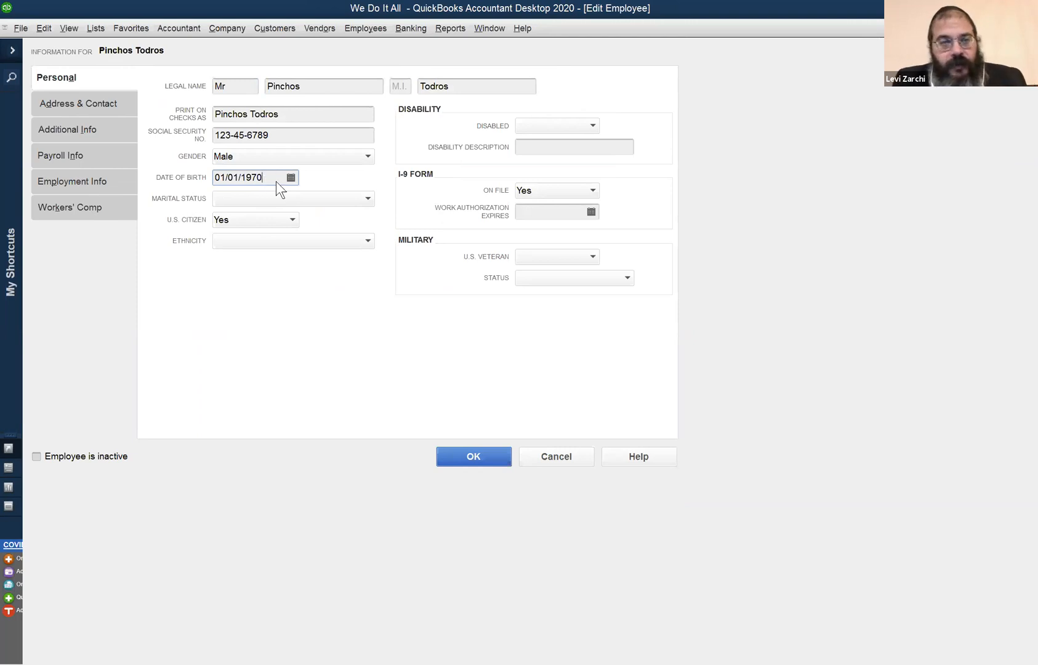
left_click(291, 178)
left_click(227, 200)
left_click(227, 200)
left_click(227, 200)
left_click(227, 200)
left_click(227, 200)
left_click(227, 200)
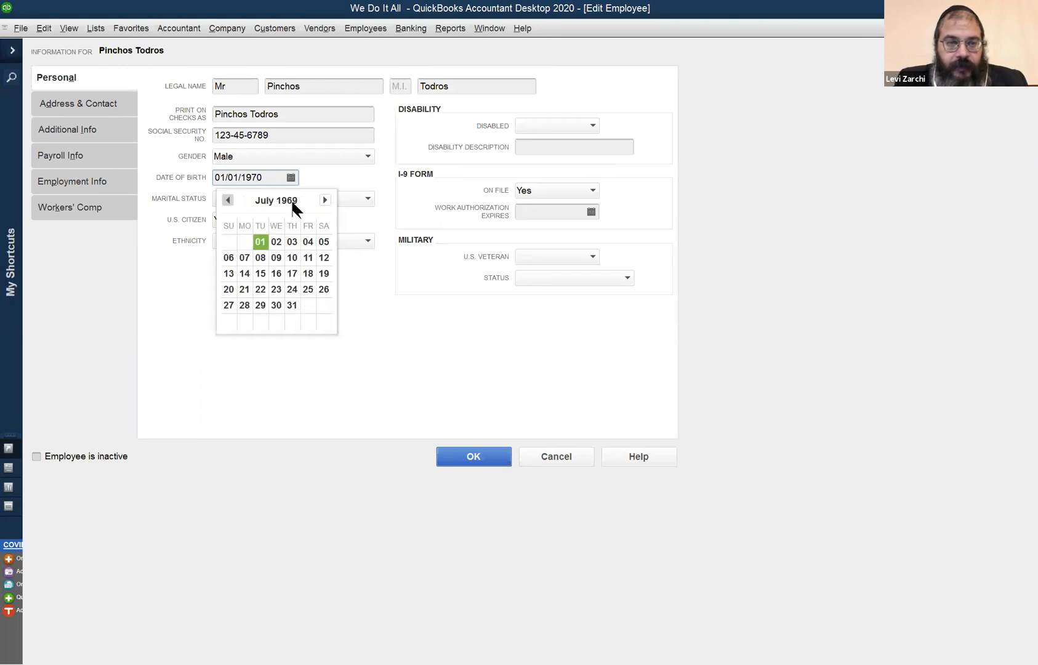
left_click(358, 177)
Re-enter the employee's date of birth in the personal information.
left_click_drag(281, 180, 20, 119)
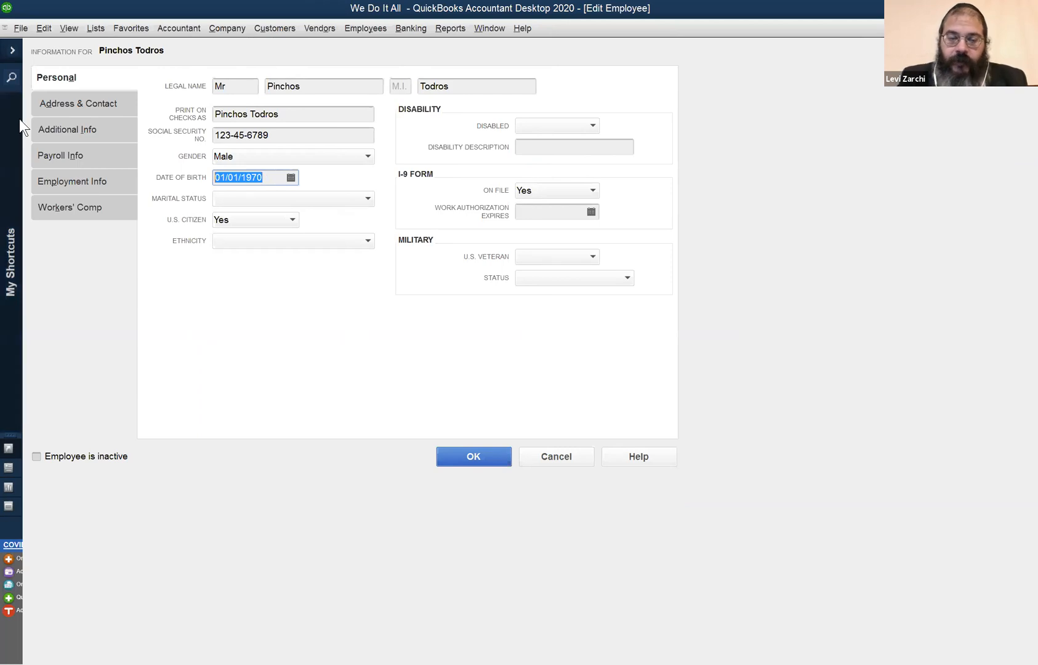
type("01/01/197")
type("0")
key("Tab")
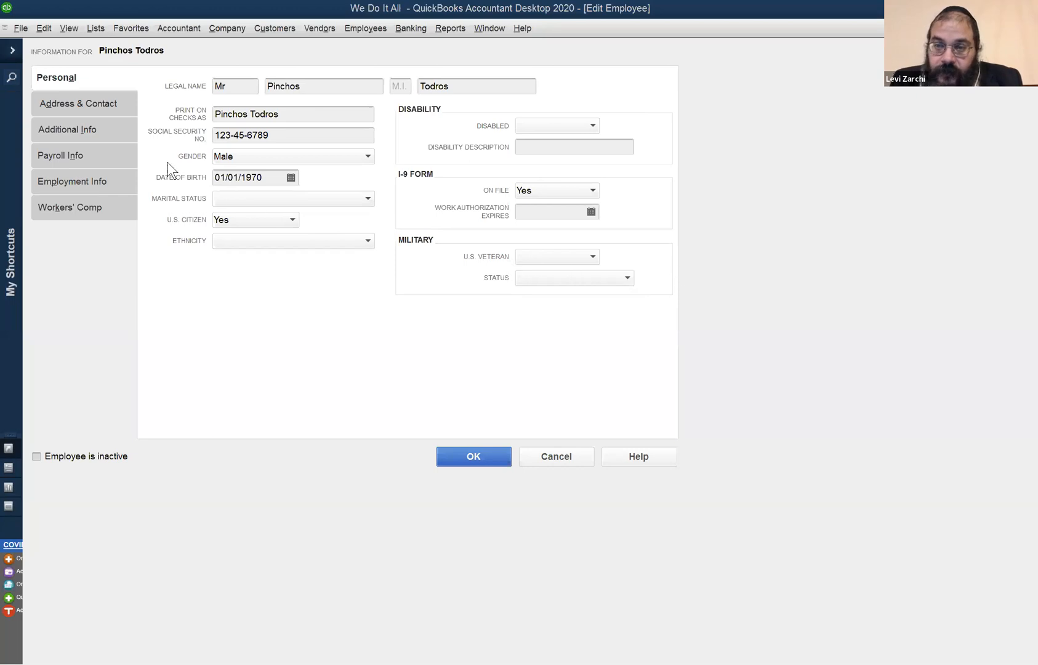
Set the filing status for the employee's New Jersey state withholding to Married/Civil Union Joint.
left_click(76, 137)
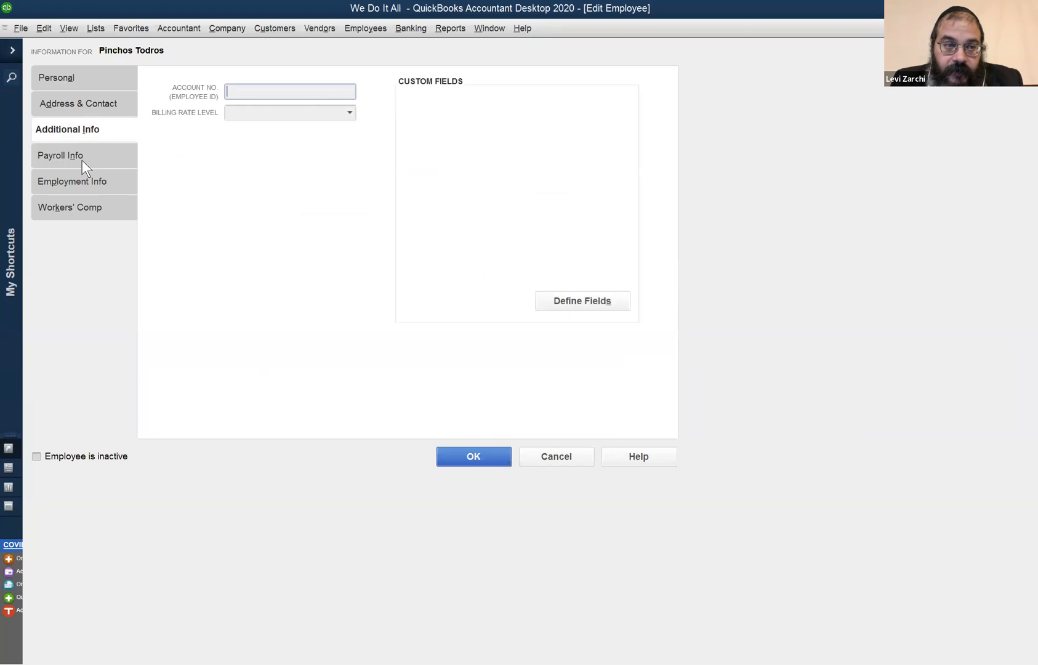
left_click(82, 159)
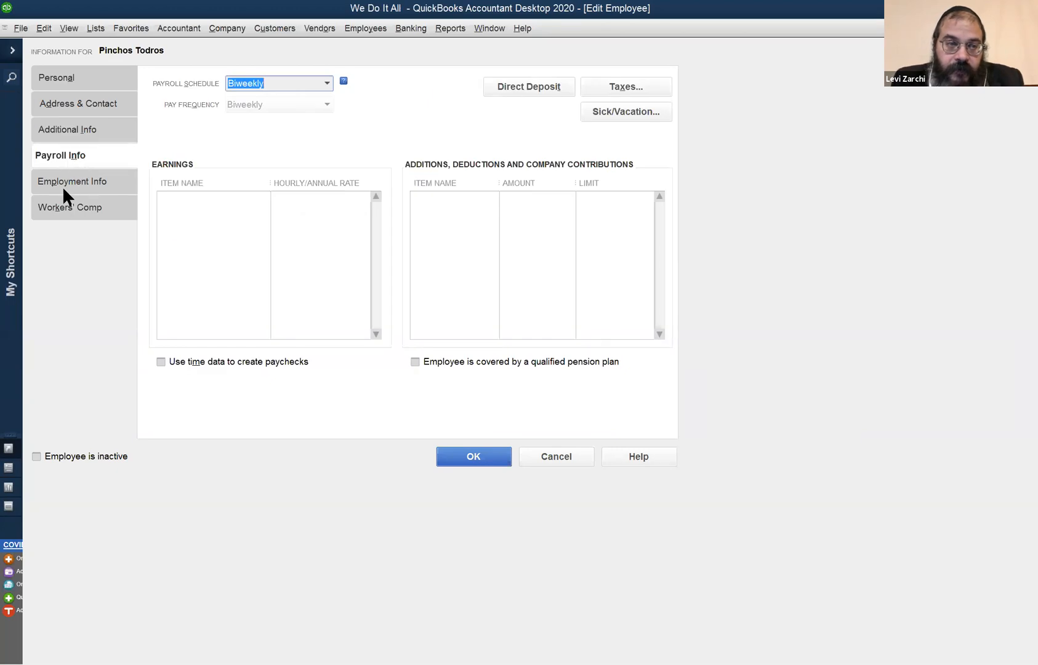
left_click(64, 133)
left_click(56, 155)
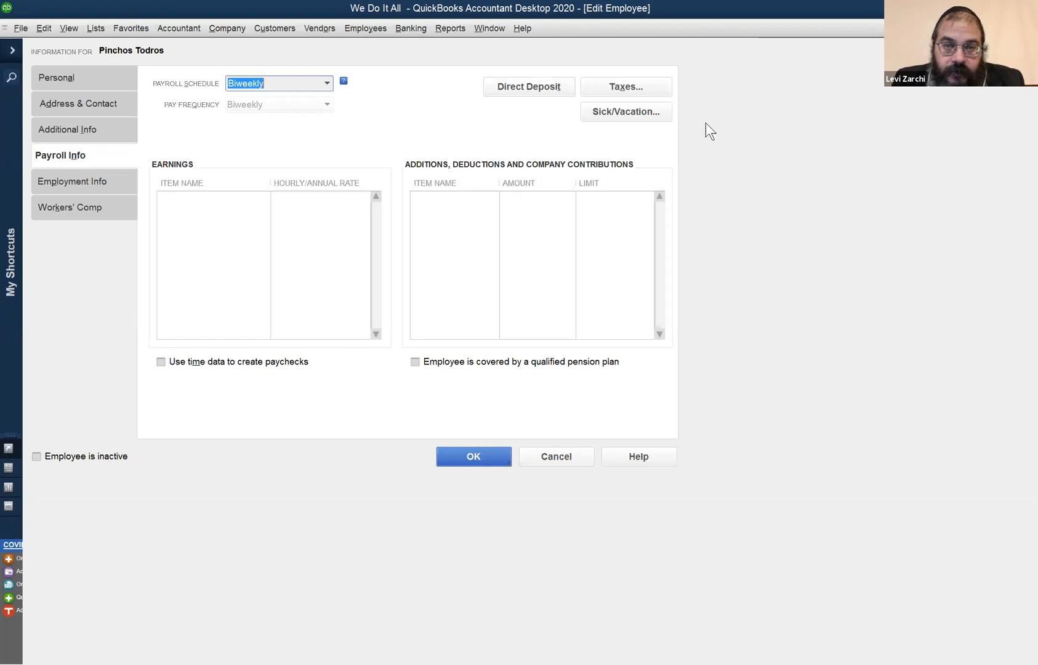
left_click(647, 84)
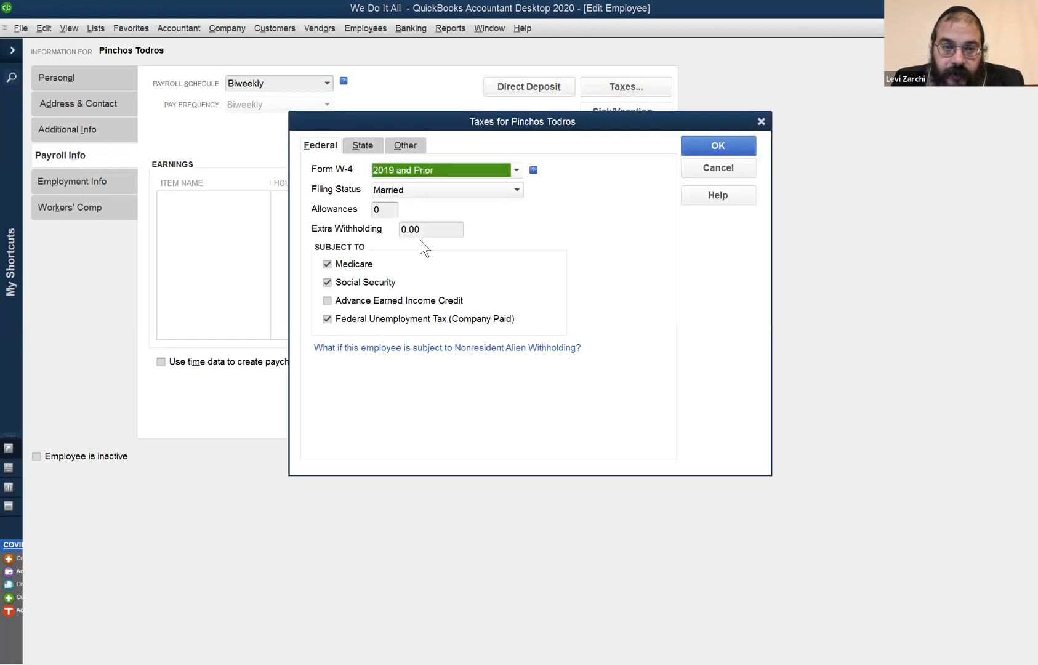
left_click(359, 148)
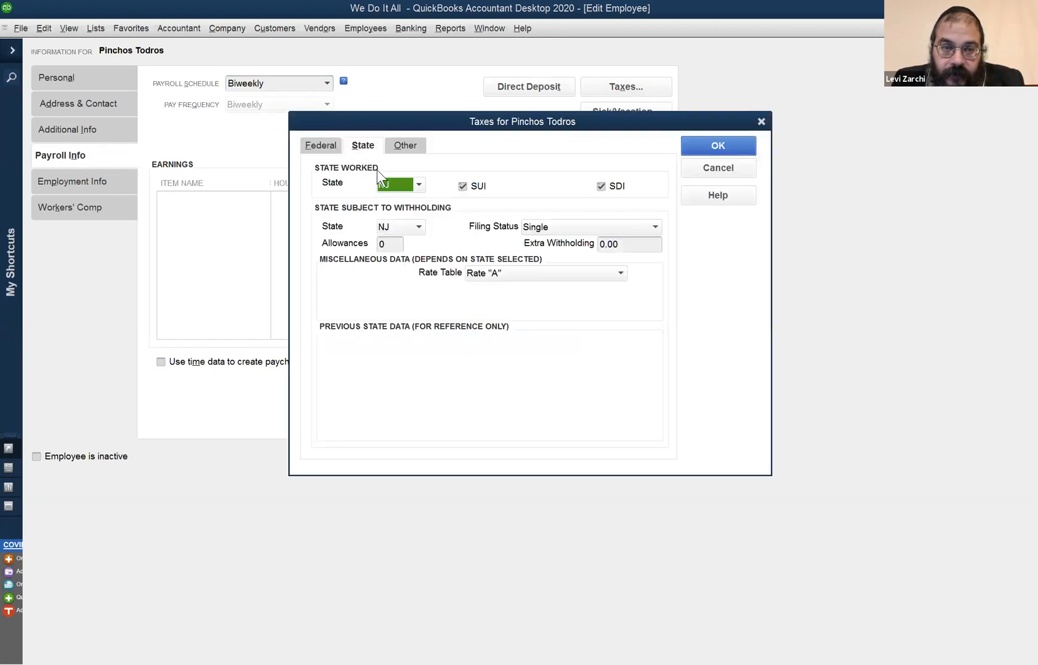
left_click(590, 225)
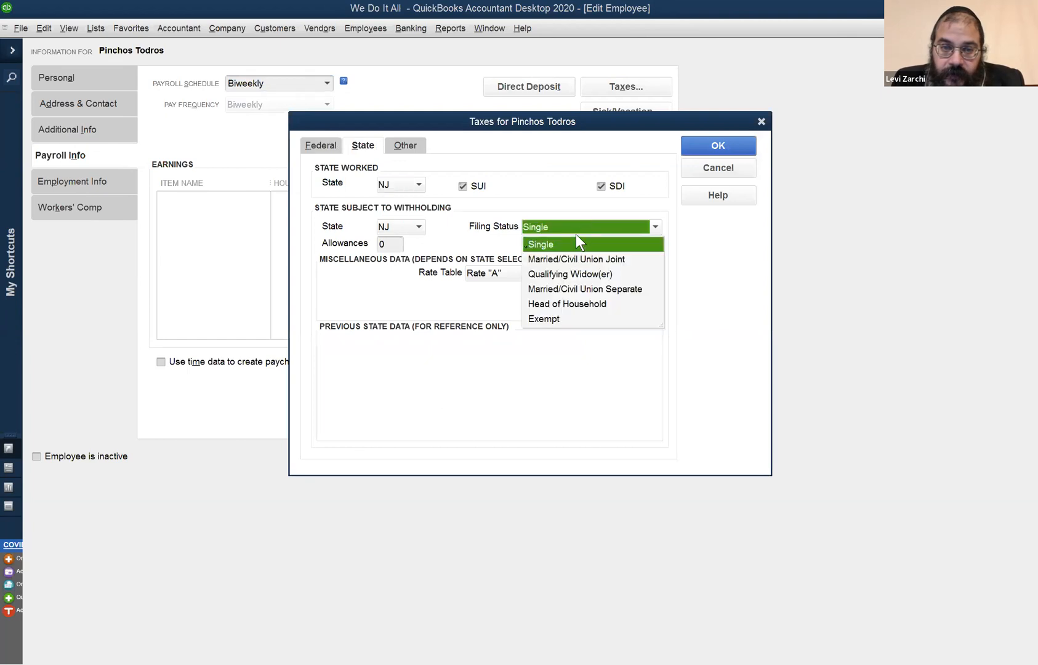
left_click(623, 258)
Check the federal filing status choices, keep Married, and accept the employee's tax settings.
left_click(320, 145)
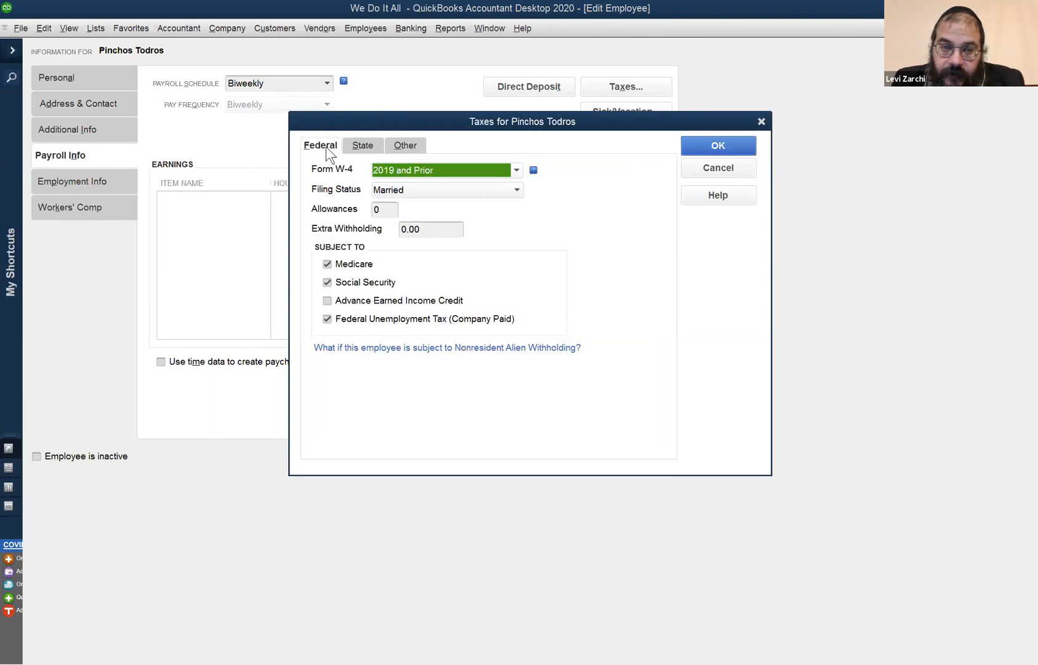
left_click(452, 195)
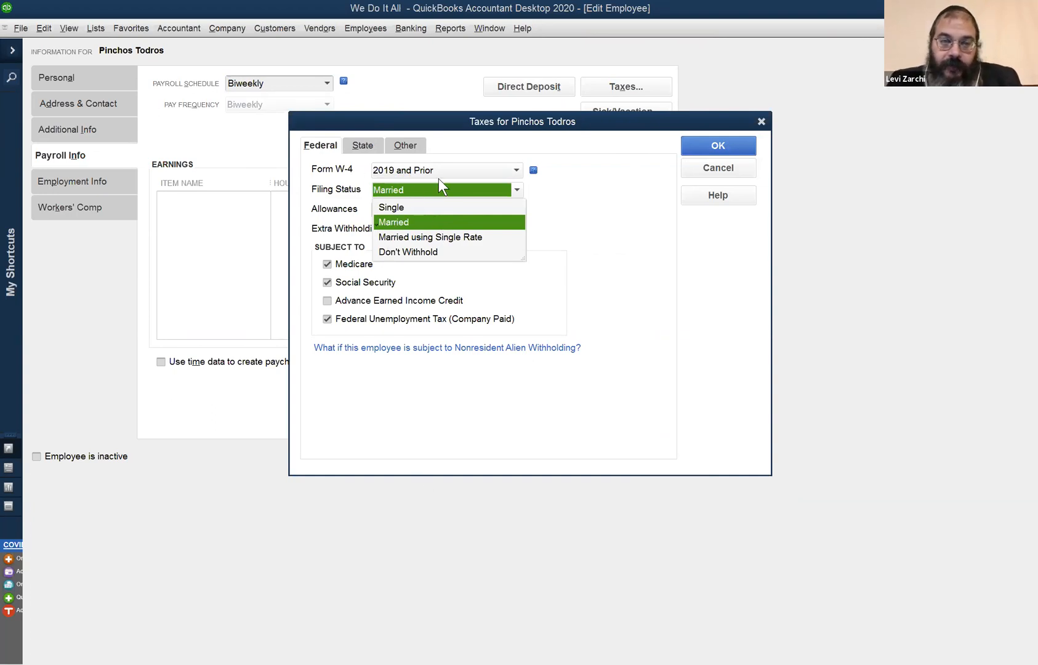
left_click(550, 187)
left_click(360, 144)
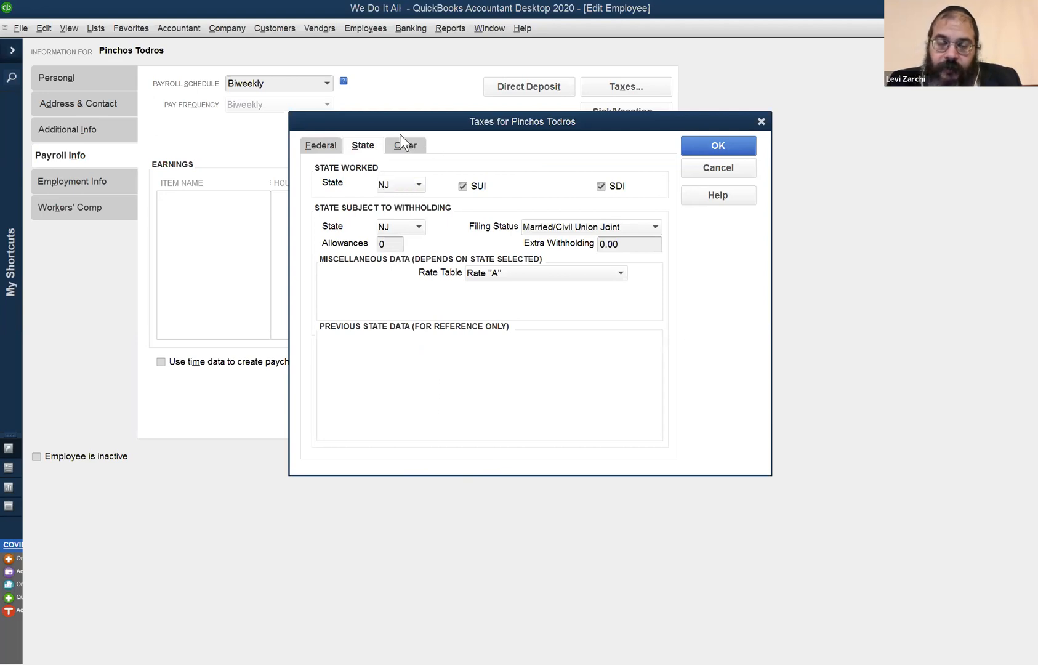
left_click(714, 146)
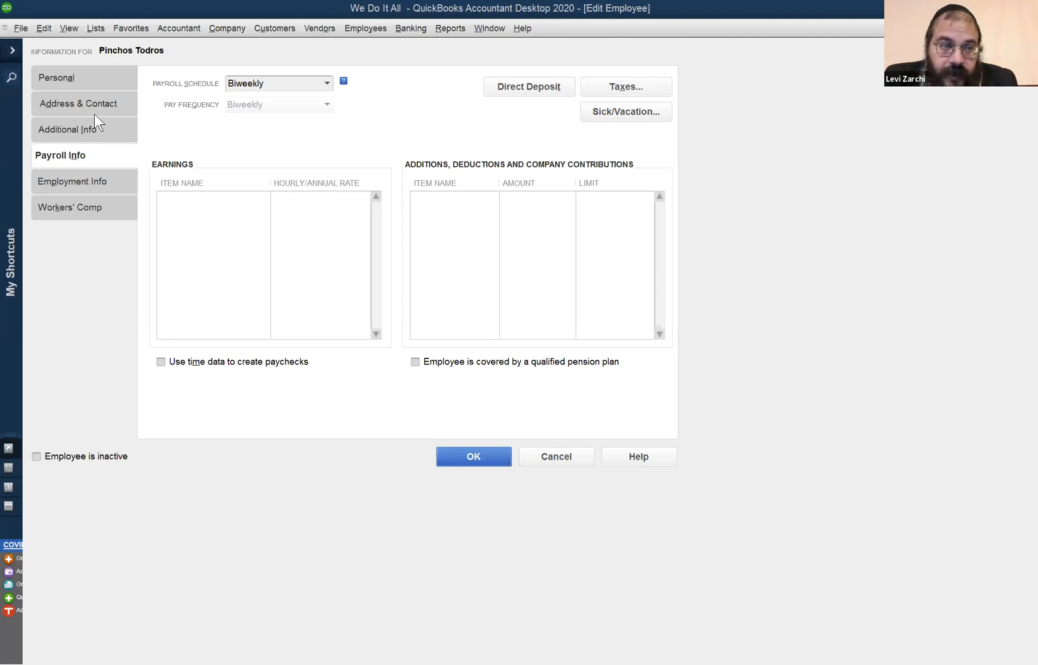
Set the employee's marital status to Married in the personal information.
left_click(79, 82)
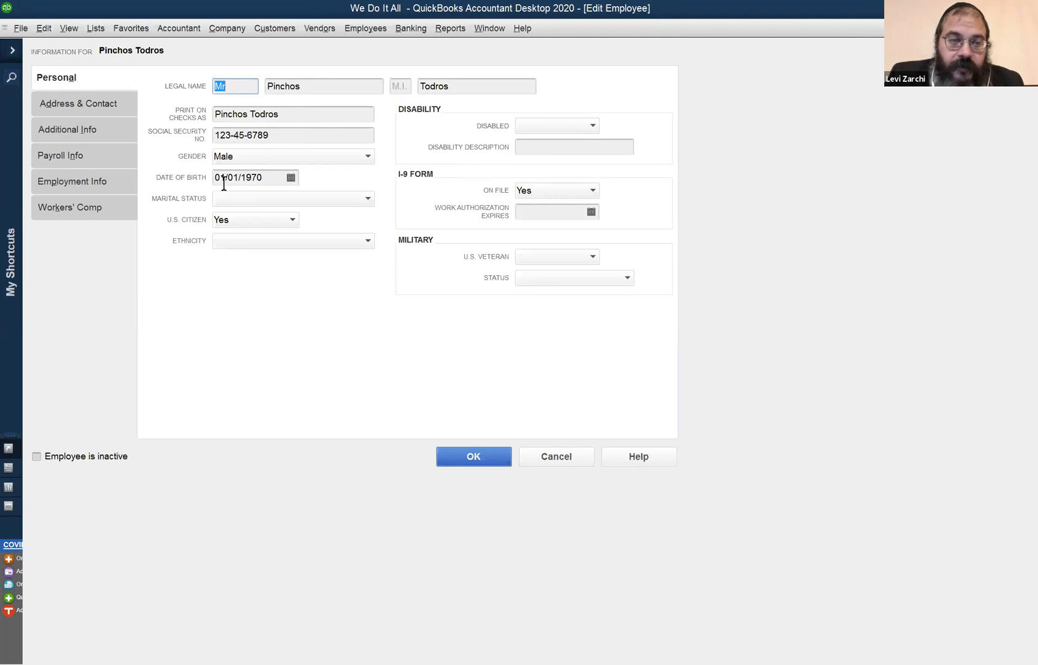
left_click(265, 198)
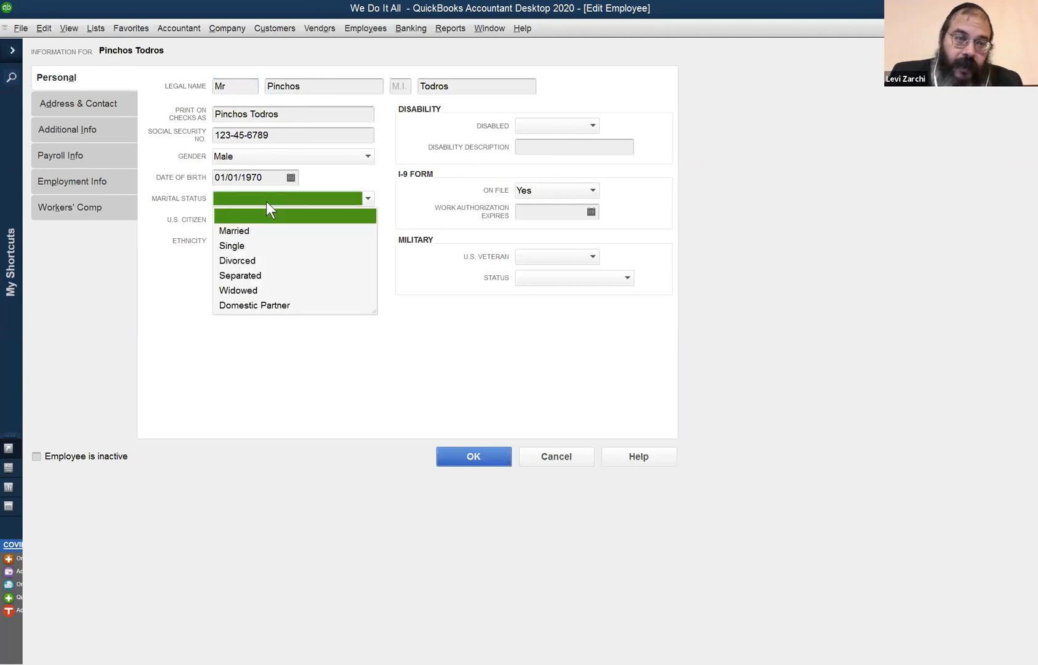
left_click(252, 231)
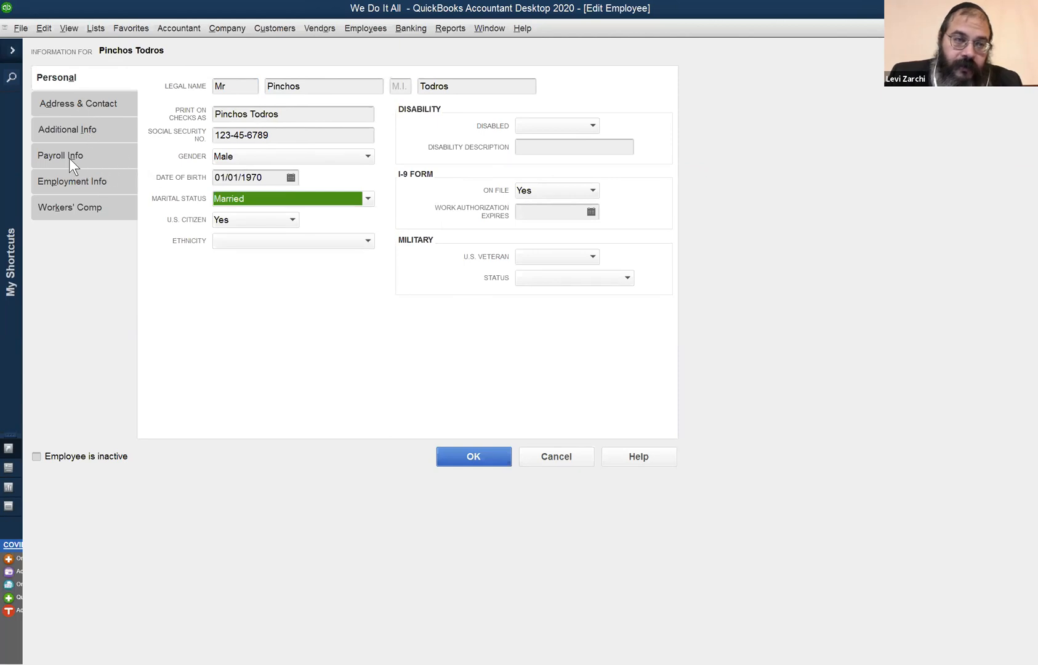
Review the employee's address and contact details, additional information with its billing rate level choices, and payroll schedule.
left_click(65, 100)
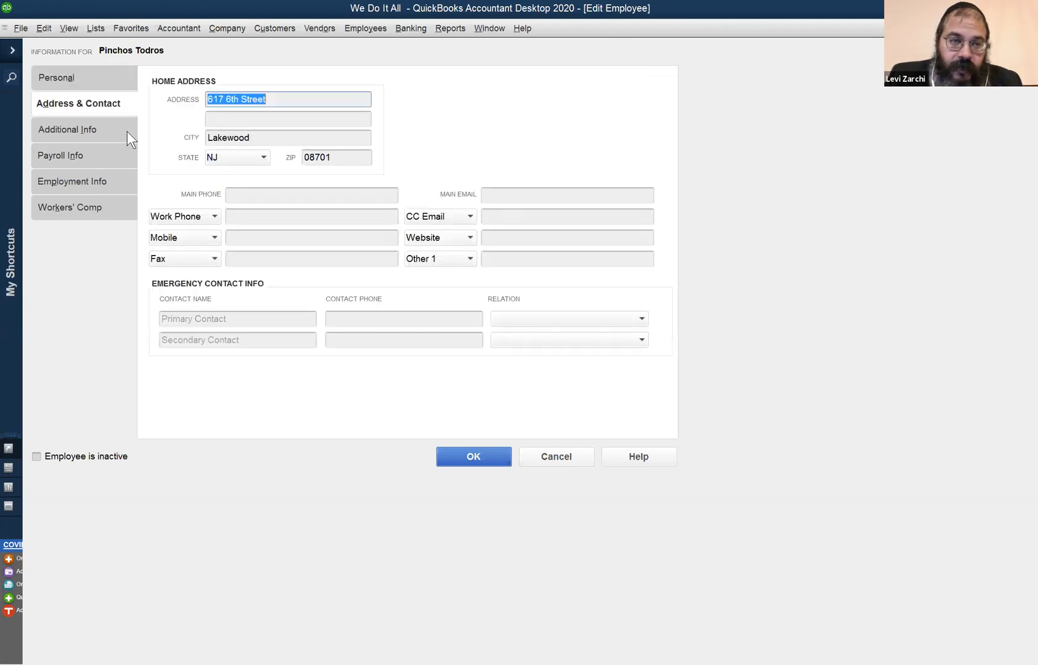
left_click(102, 131)
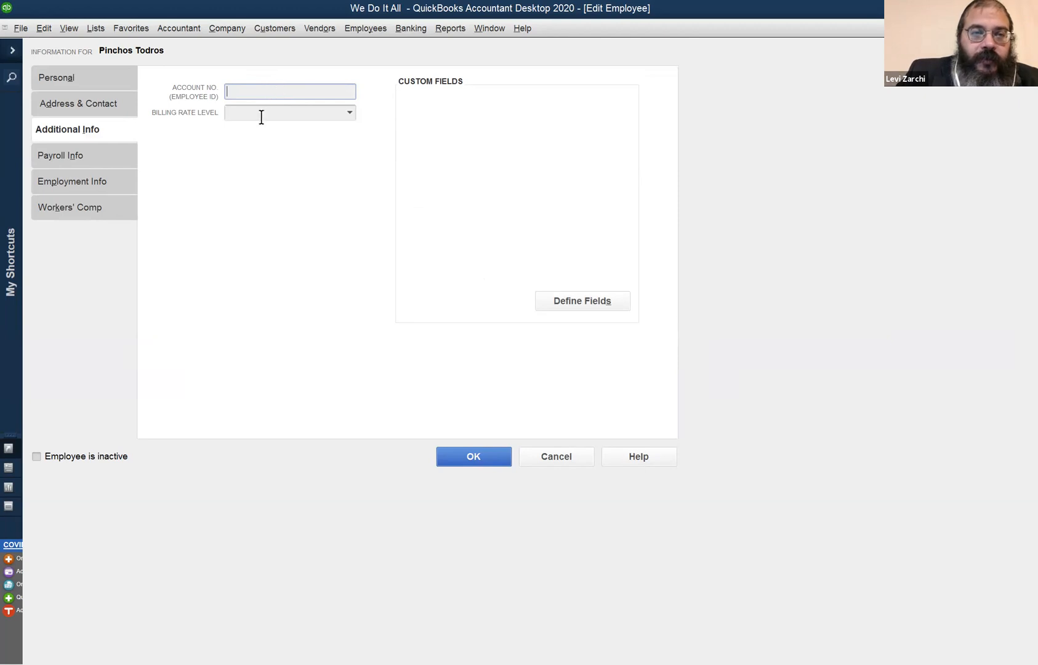
left_click(347, 113)
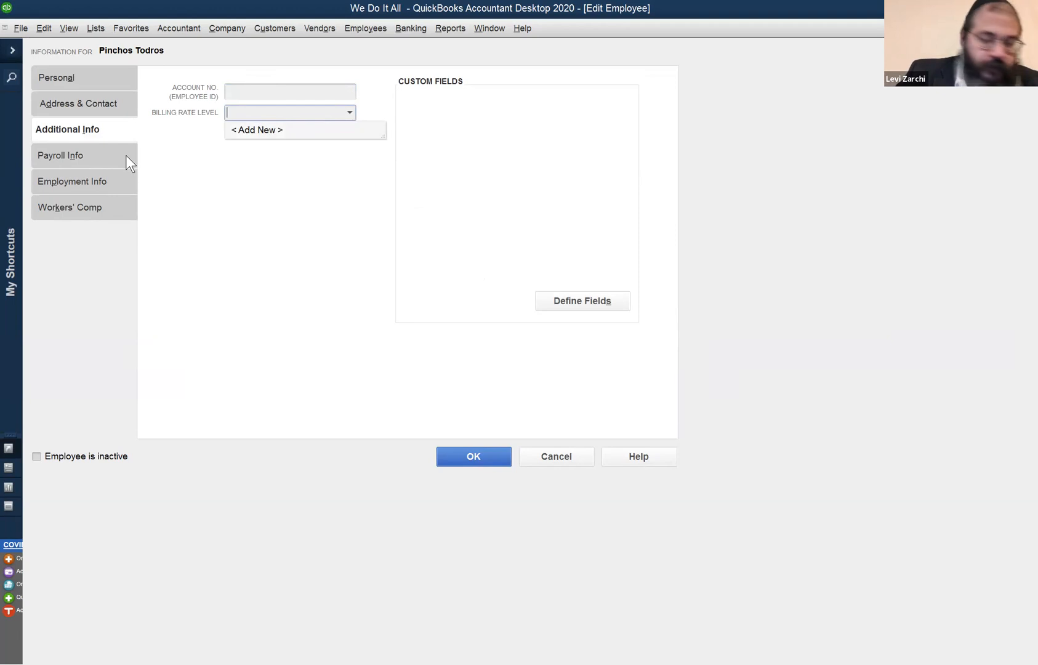
left_click(85, 157)
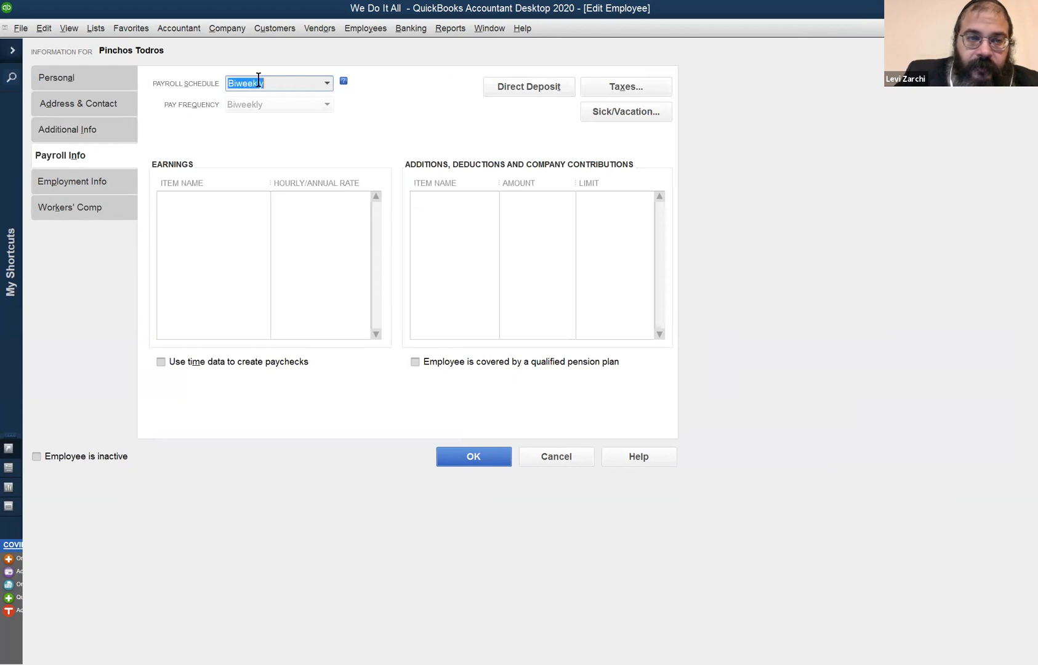
left_click(331, 87)
left_click(433, 90)
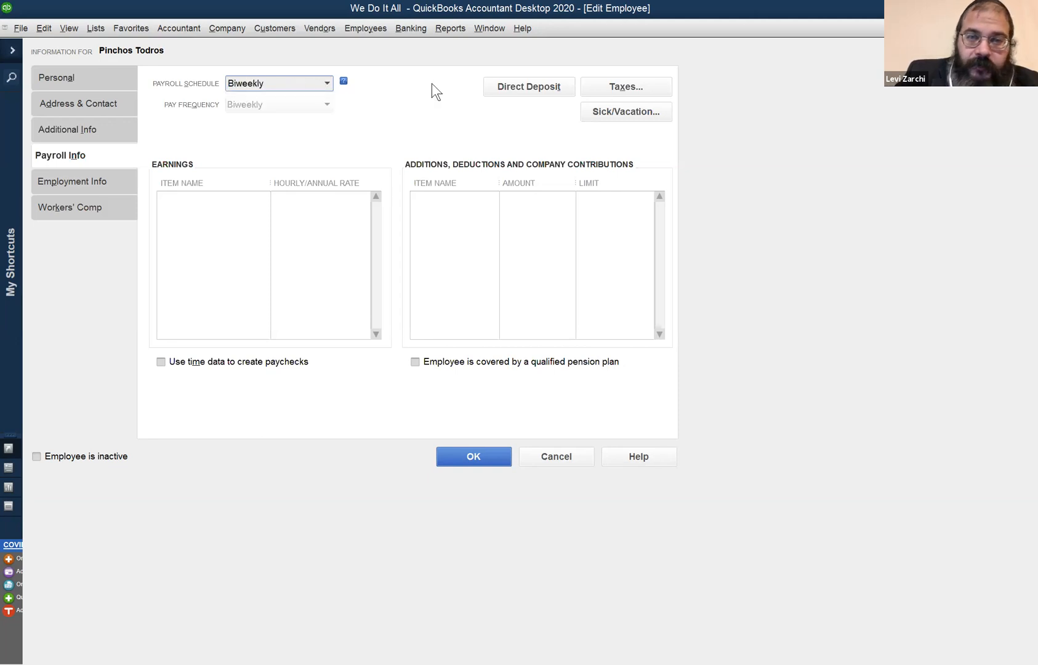
Reopen the employee's tax settings and review the federal, state and other tax details, including the W-2 label for NJ - WF/SWF Employee.
left_click(619, 82)
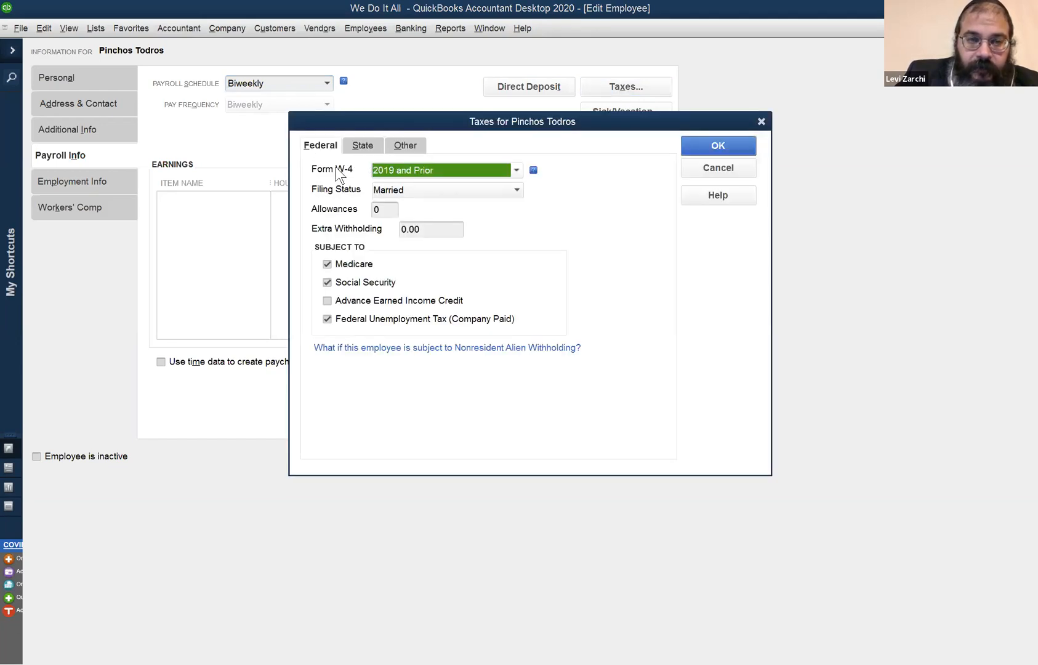
left_click(408, 146)
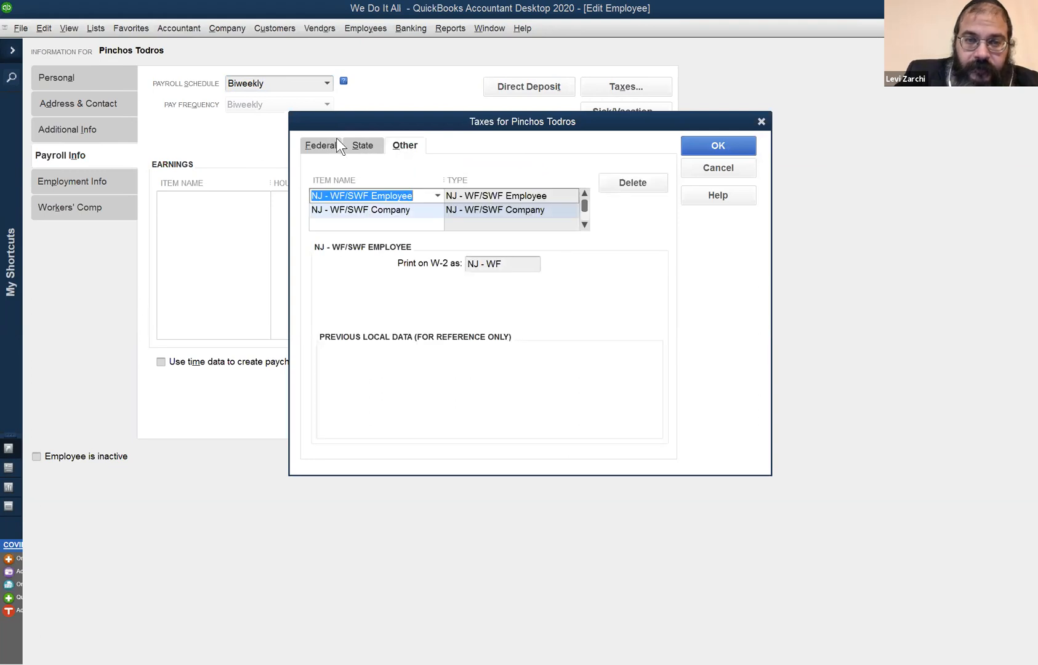
left_click(324, 148)
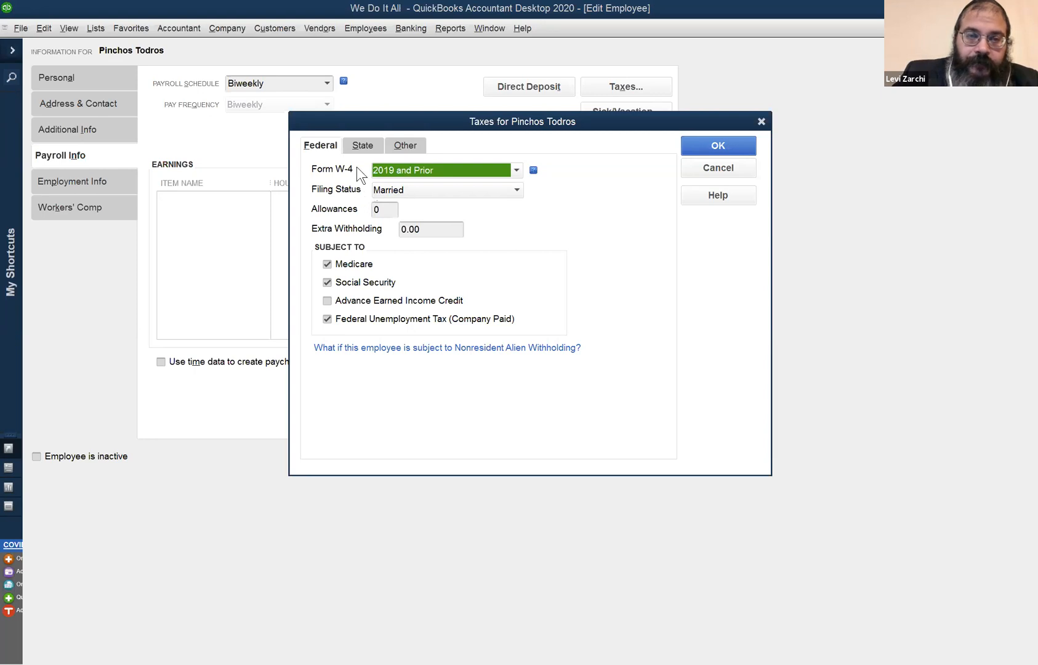
left_click(363, 148)
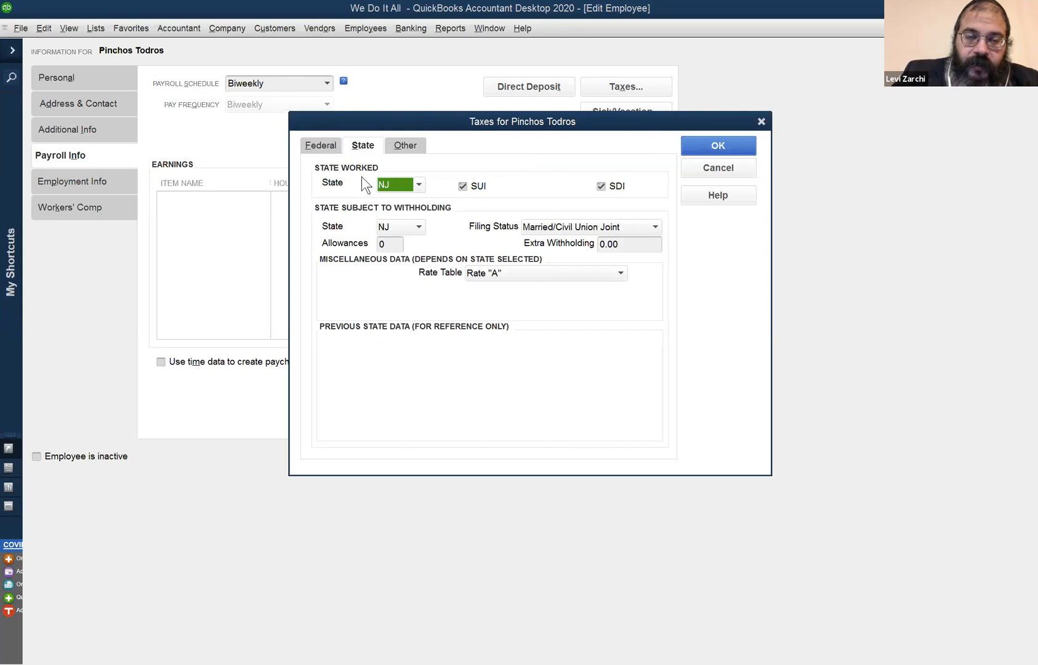
left_click(317, 150)
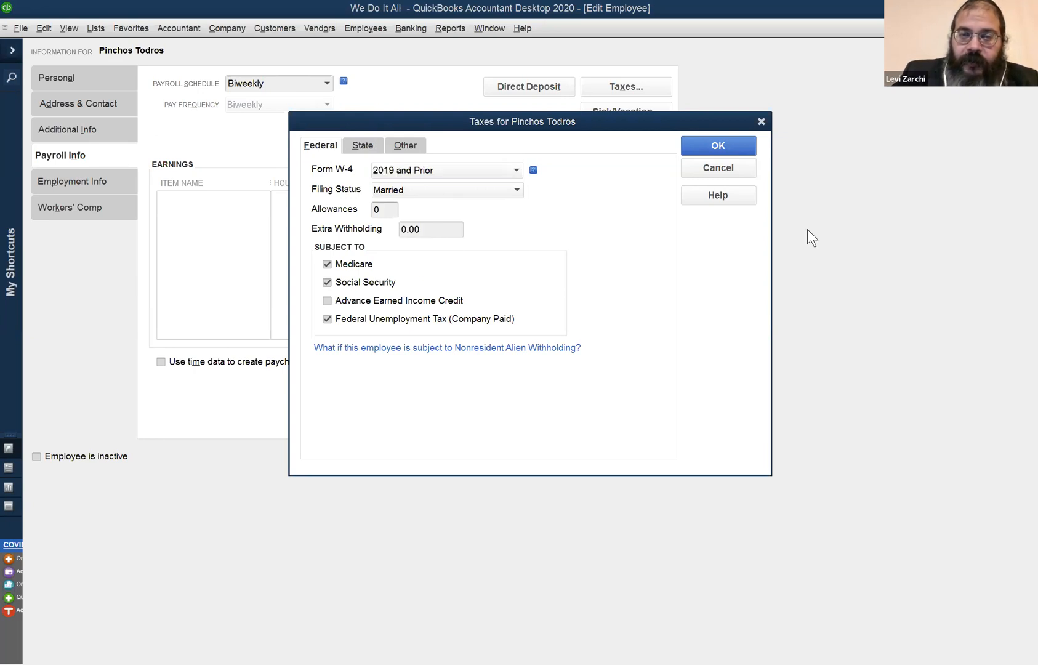
left_click(369, 142)
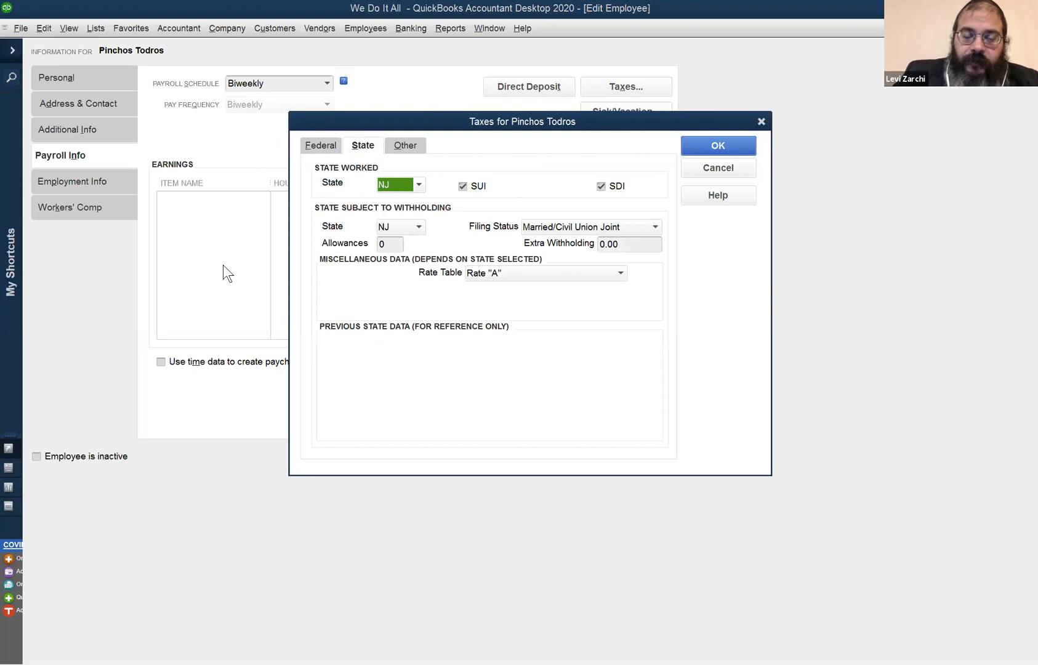
left_click(432, 216)
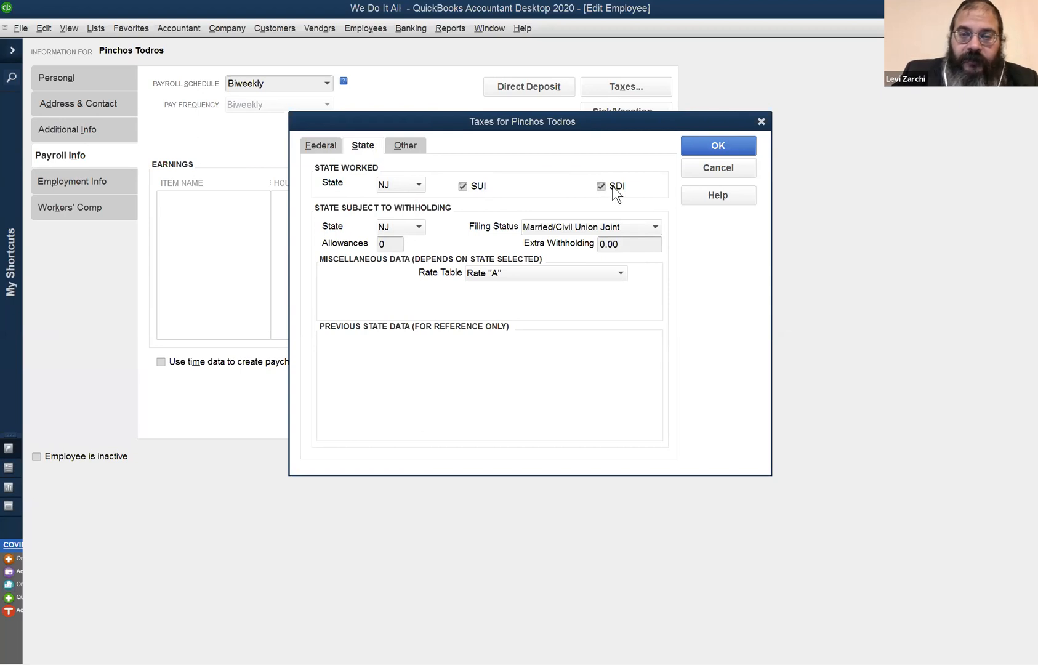
left_click(405, 146)
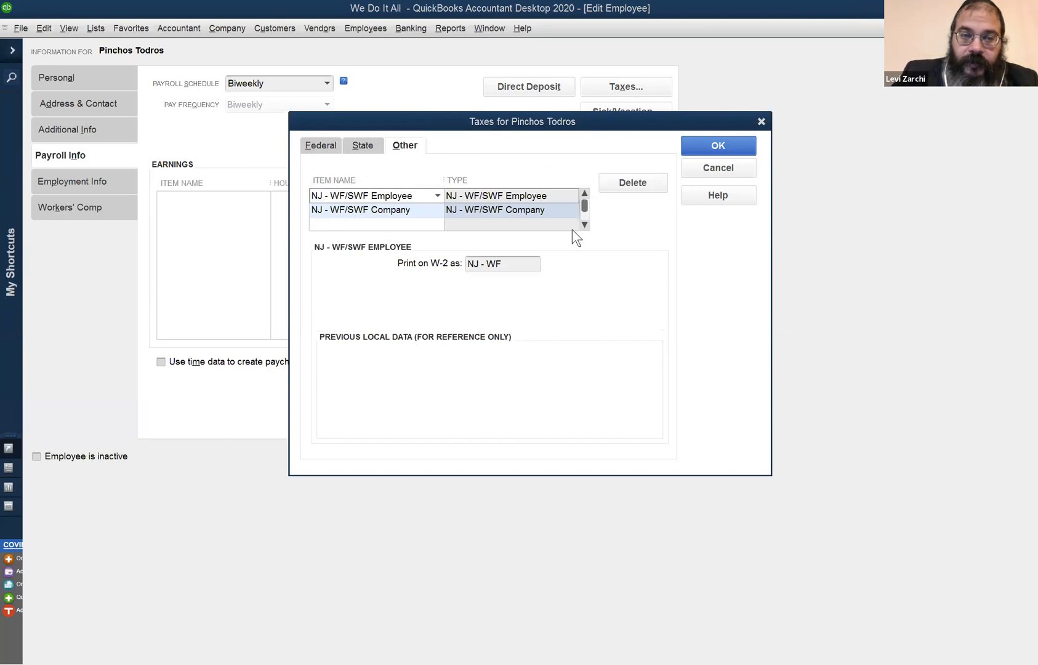
left_click(513, 266)
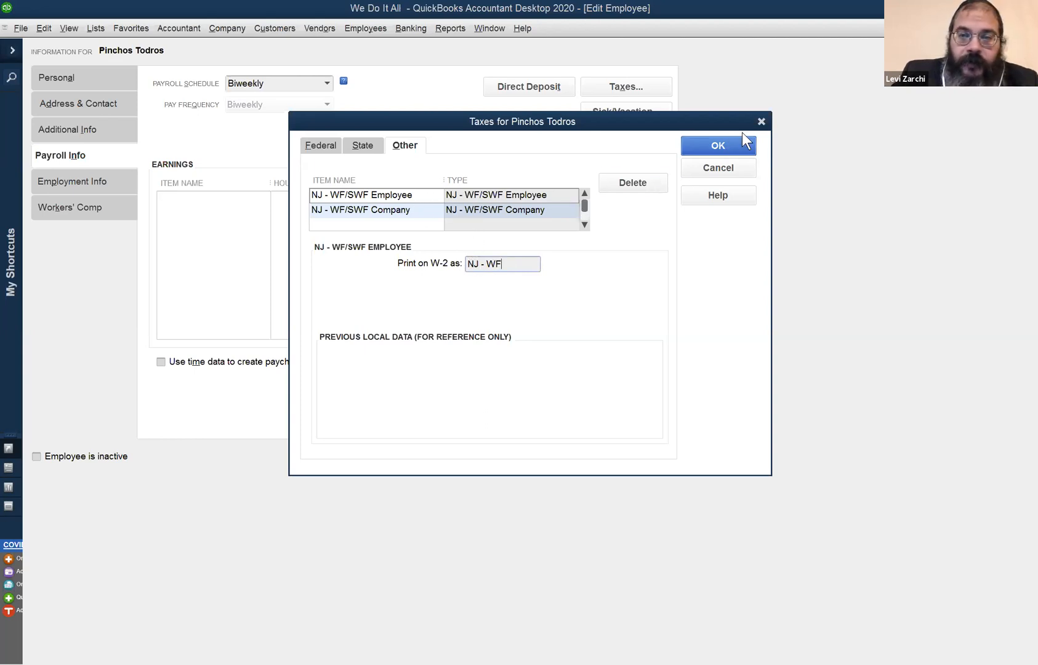
Close the tax settings and set the hire date to 05/22/2020 in the employment information.
left_click(760, 122)
left_click(91, 179)
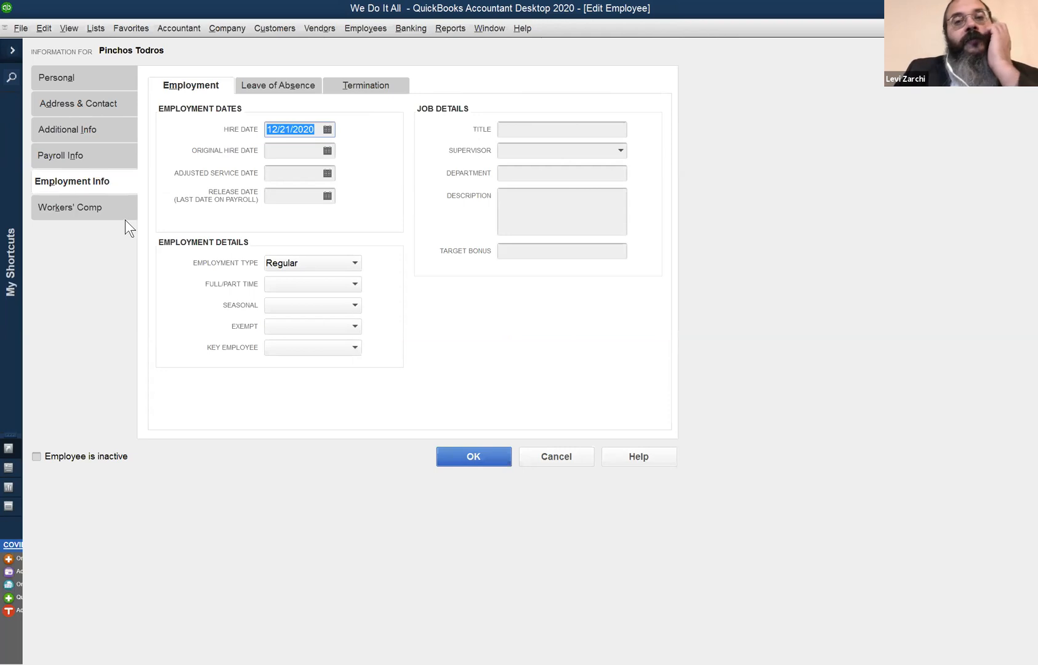
left_click(544, 372)
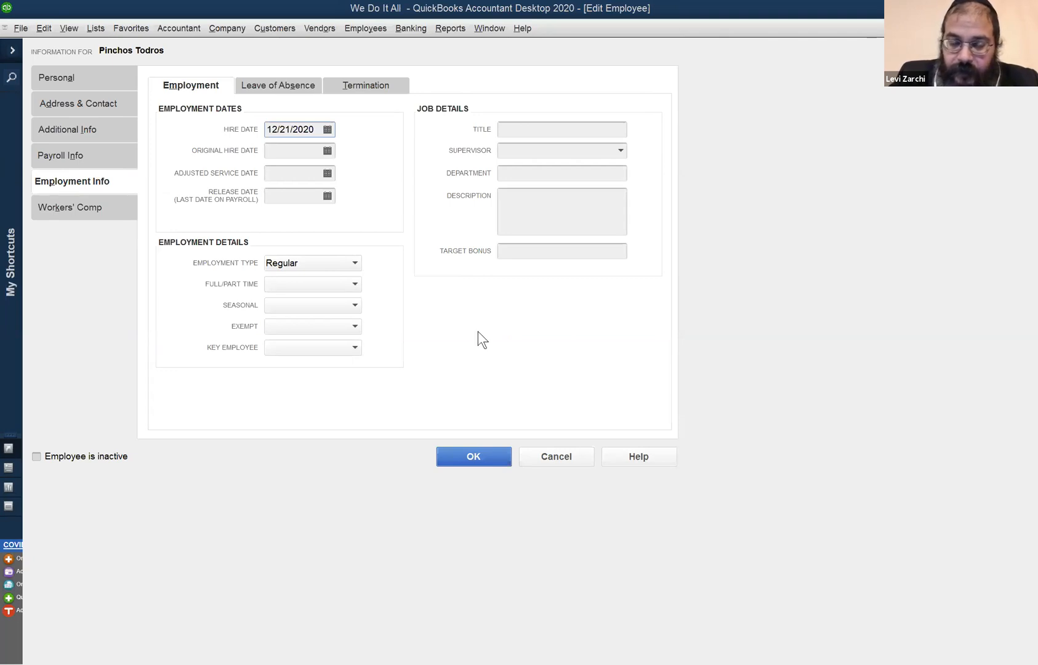
left_click(319, 130)
type("0522")
key("Tab")
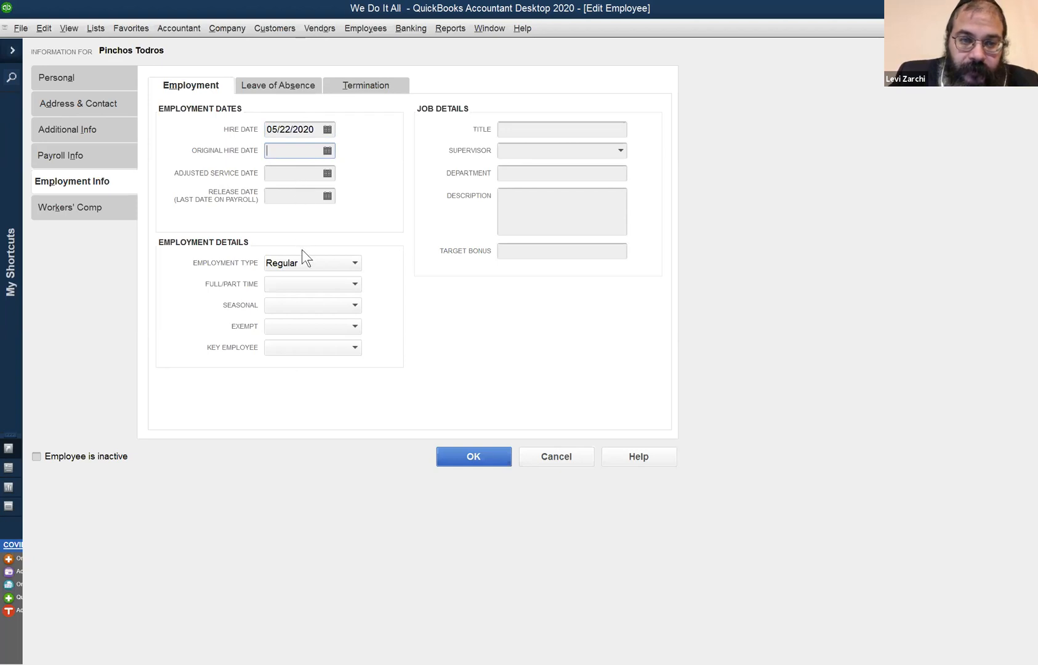
Keep the employment type as Regular, set the employee to Part-time, and set Seasonal to No.
left_click(311, 263)
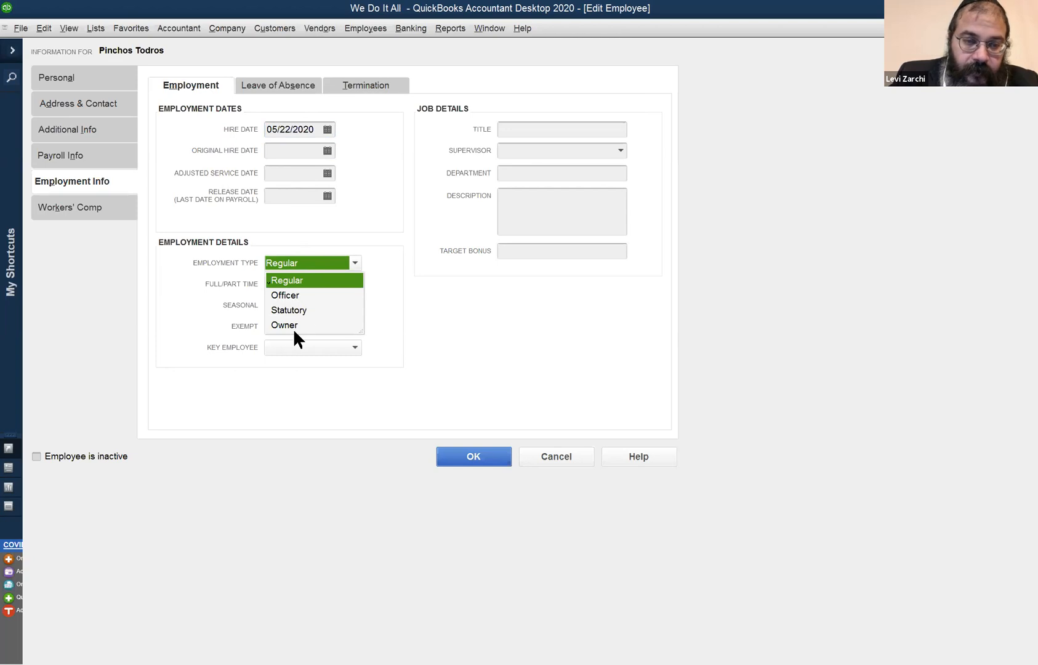
left_click(193, 309)
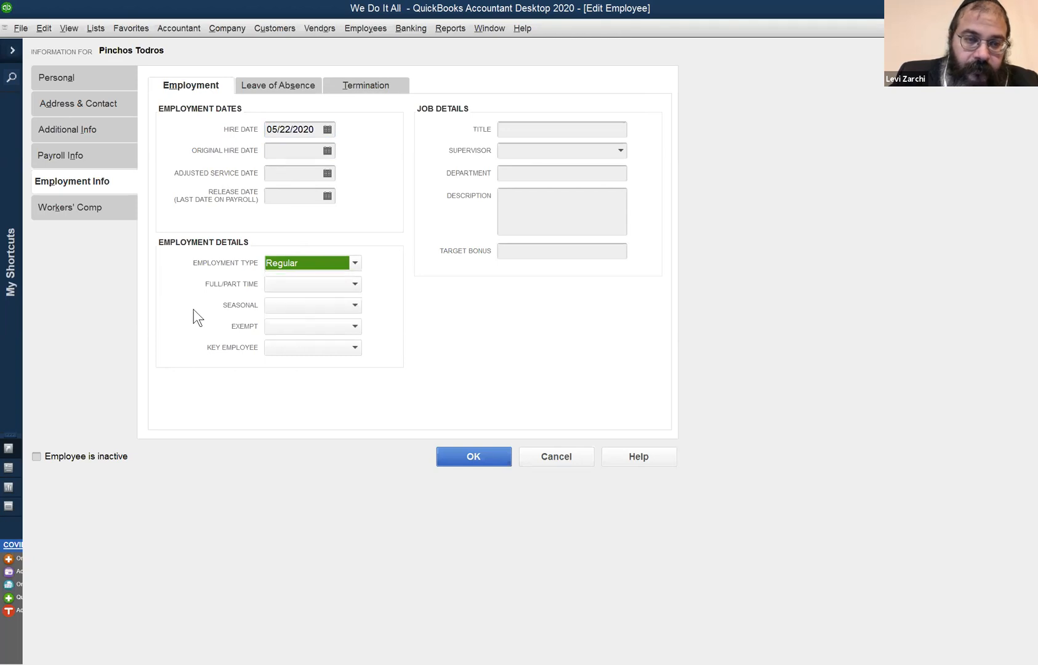
left_click(315, 284)
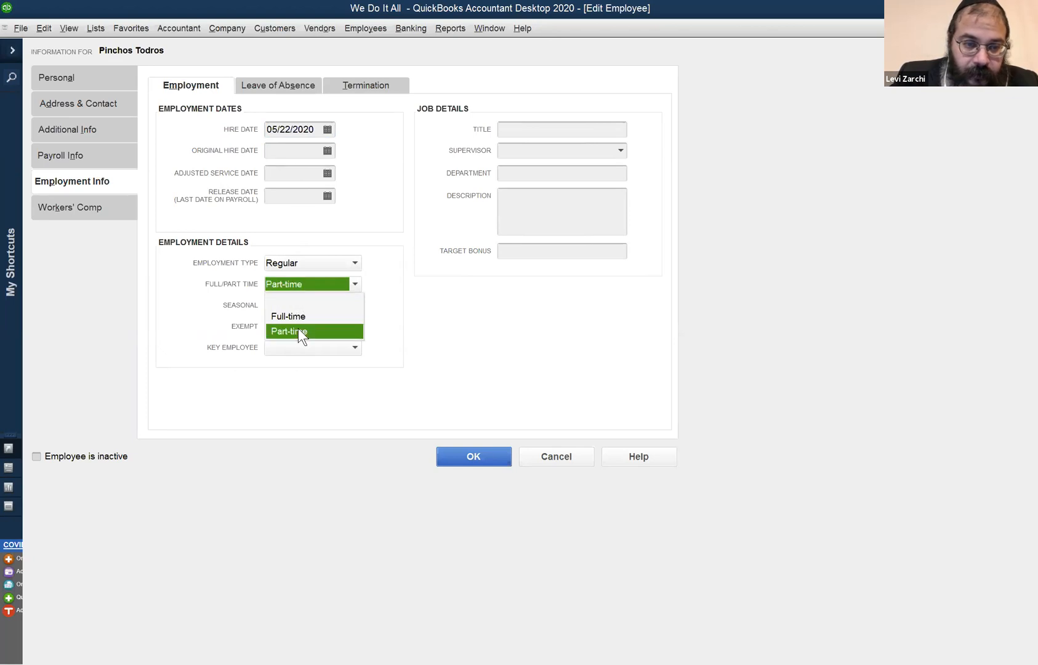
left_click(299, 278)
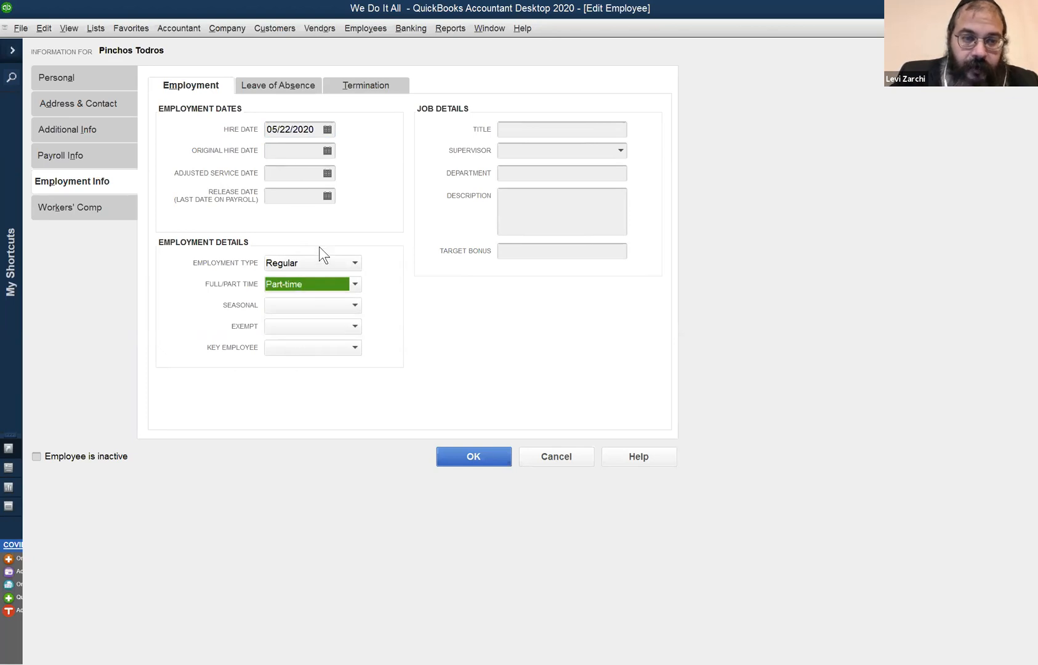
left_click(349, 304)
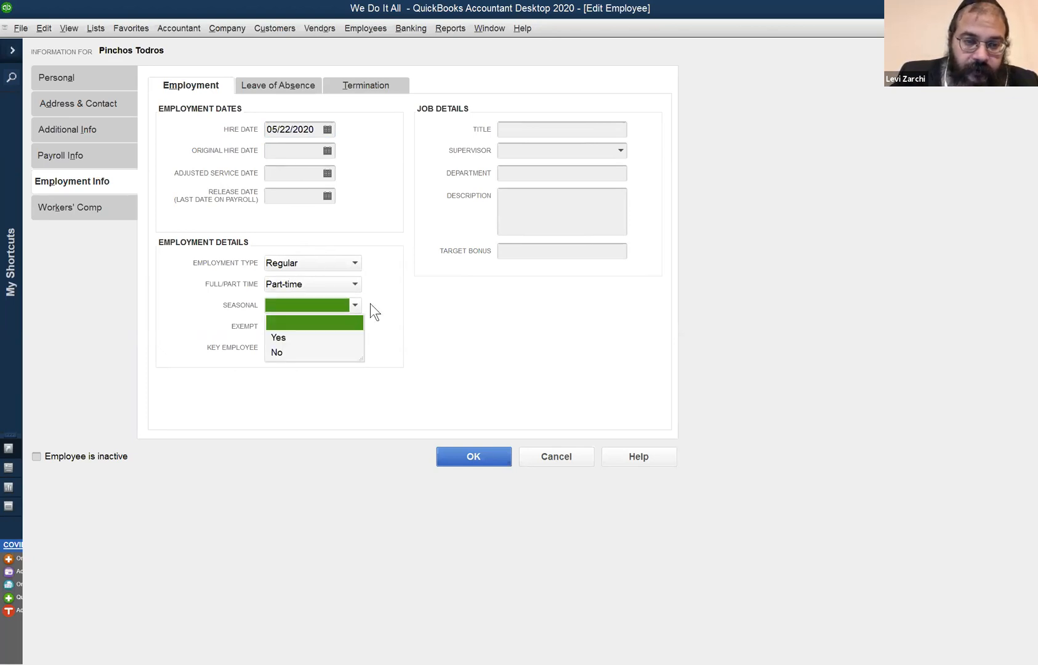
left_click(310, 353)
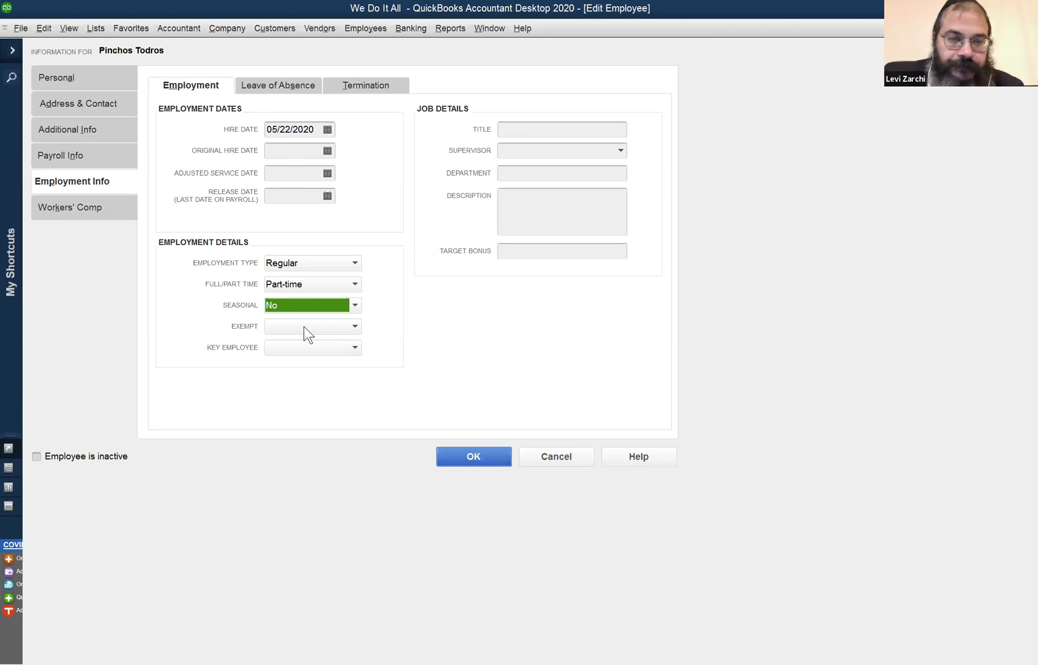
Check the exempt and key employee choices and the job details, including the supervisor choices, leaving them all blank.
left_click(304, 327)
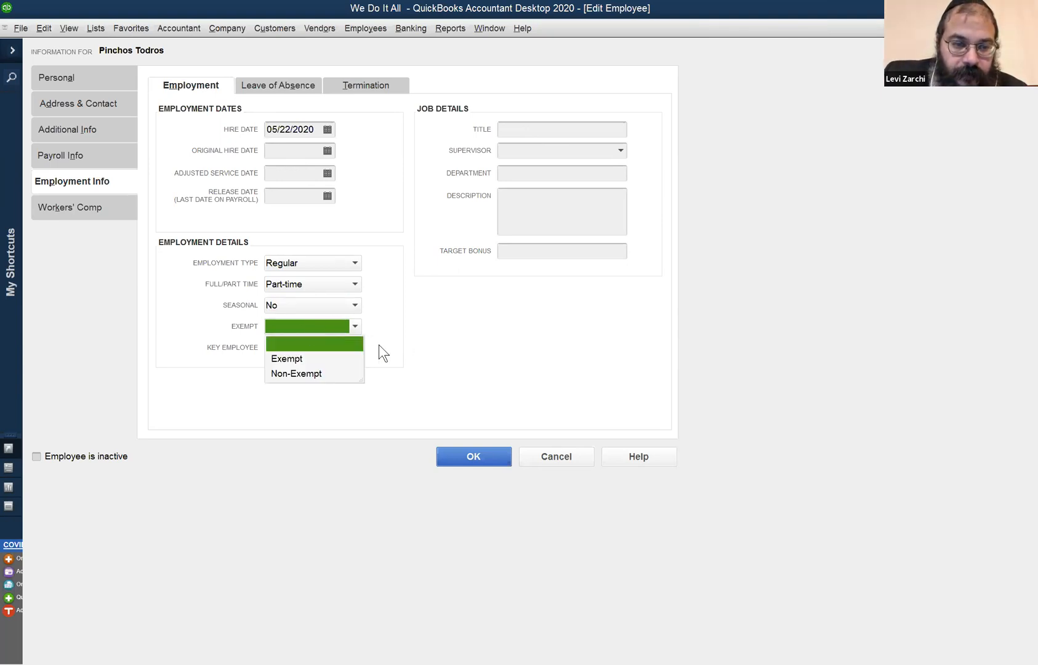
left_click(361, 345)
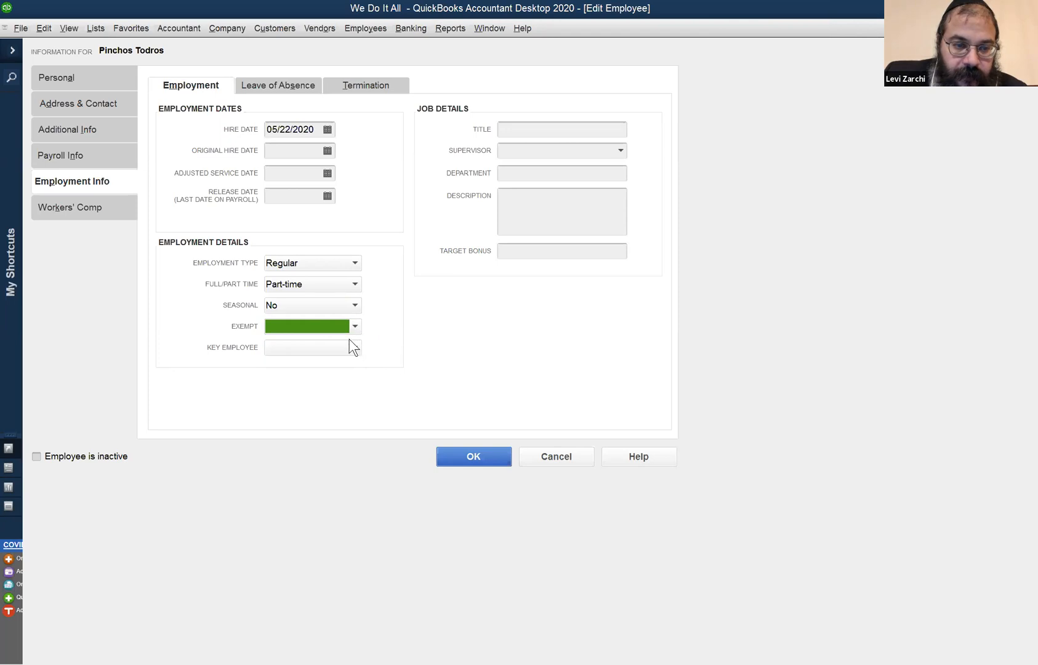
left_click(350, 348)
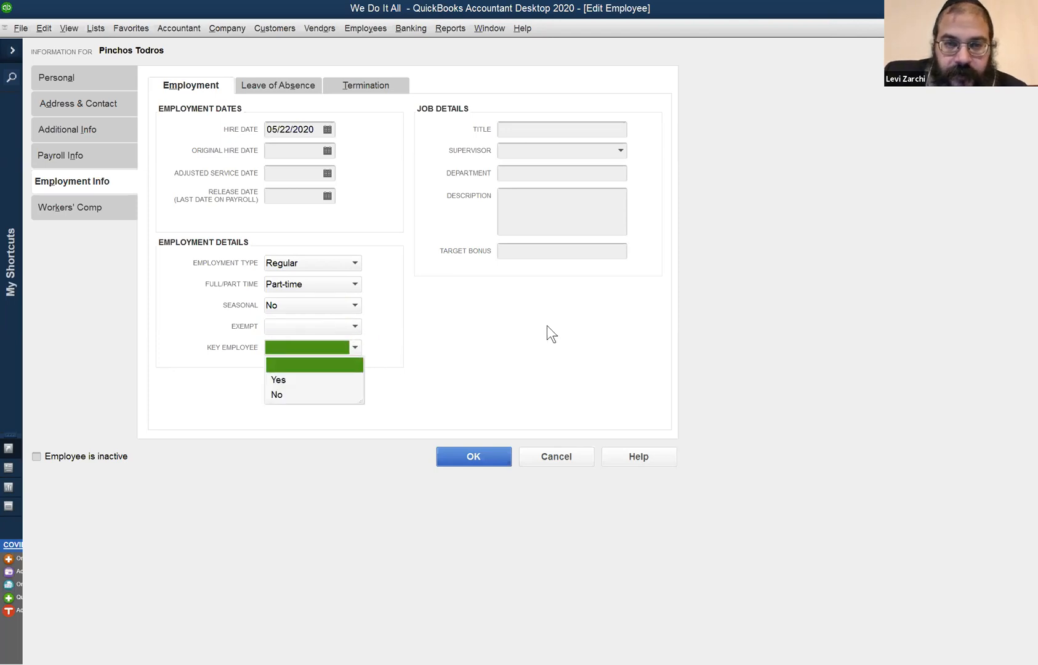
left_click(450, 335)
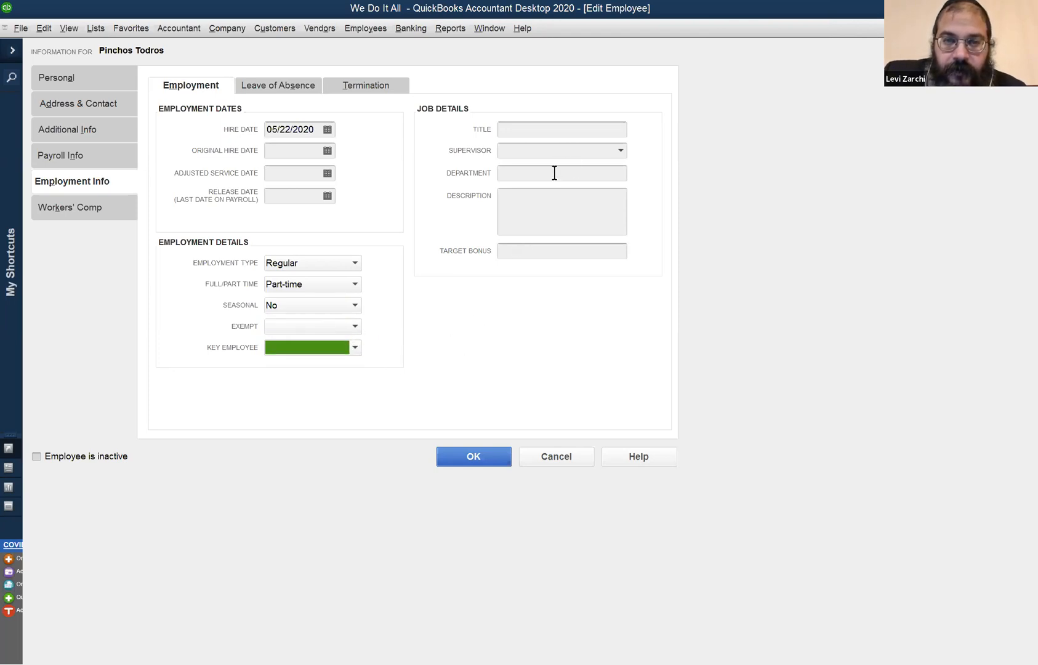
left_click(619, 148)
left_click(624, 100)
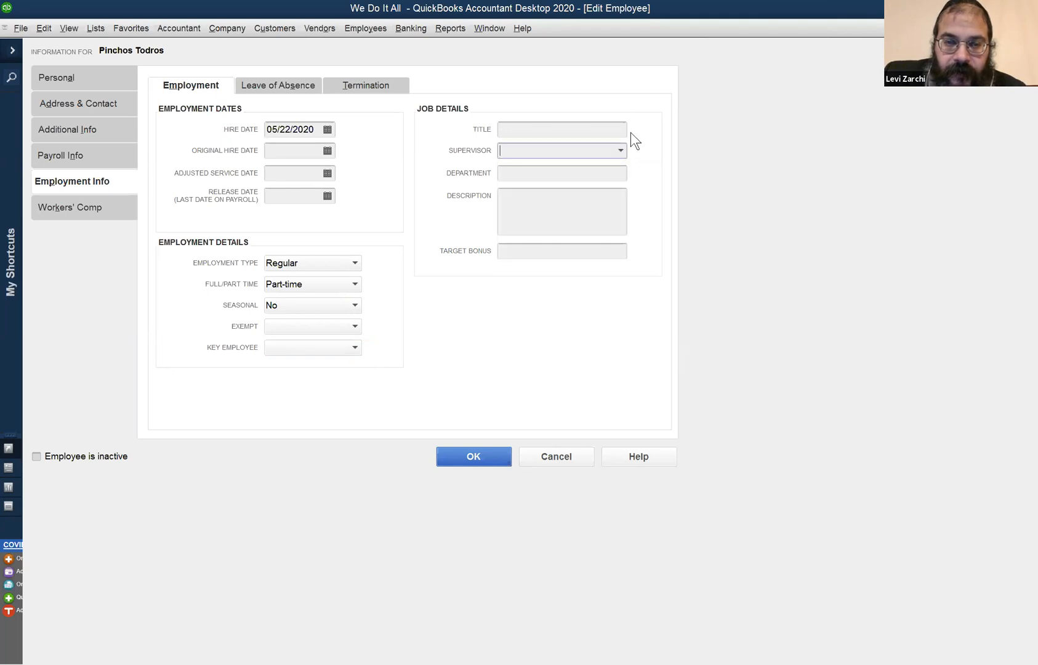
left_click(571, 125)
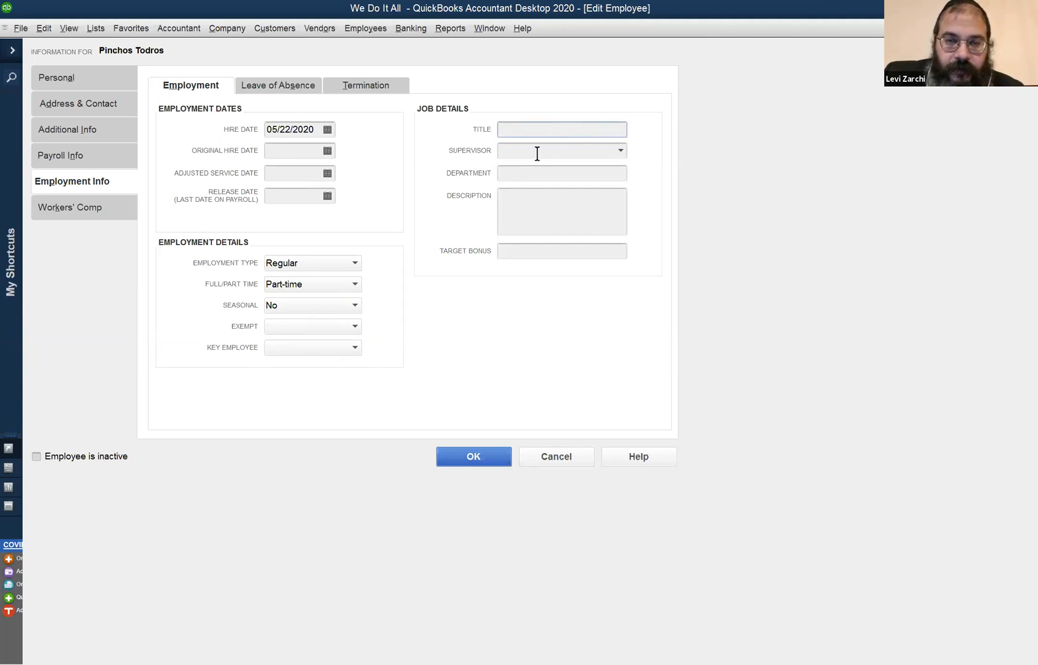
left_click(621, 152)
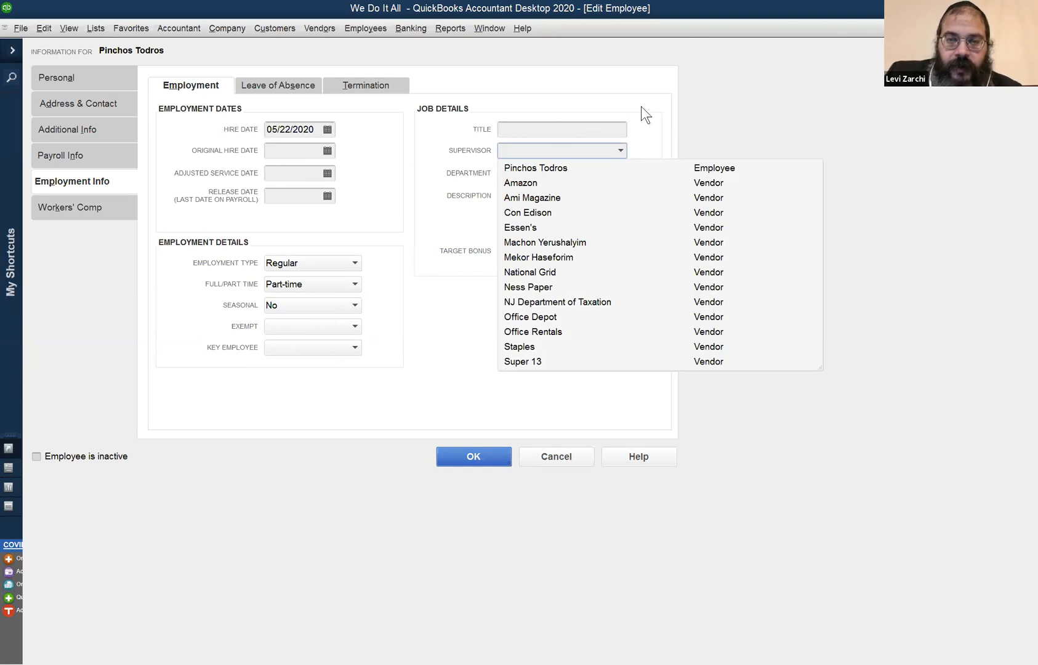
key("Escape")
left_click(582, 172)
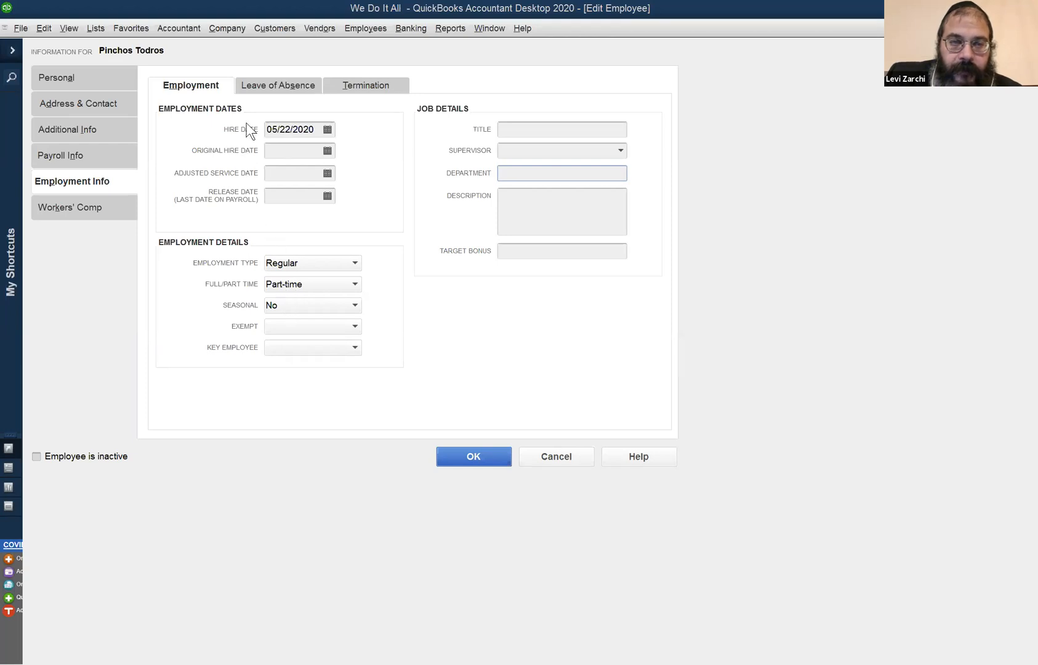
Review the employee's termination and leave of absence details, including the leave paid choices, and return to the employment details.
left_click(366, 89)
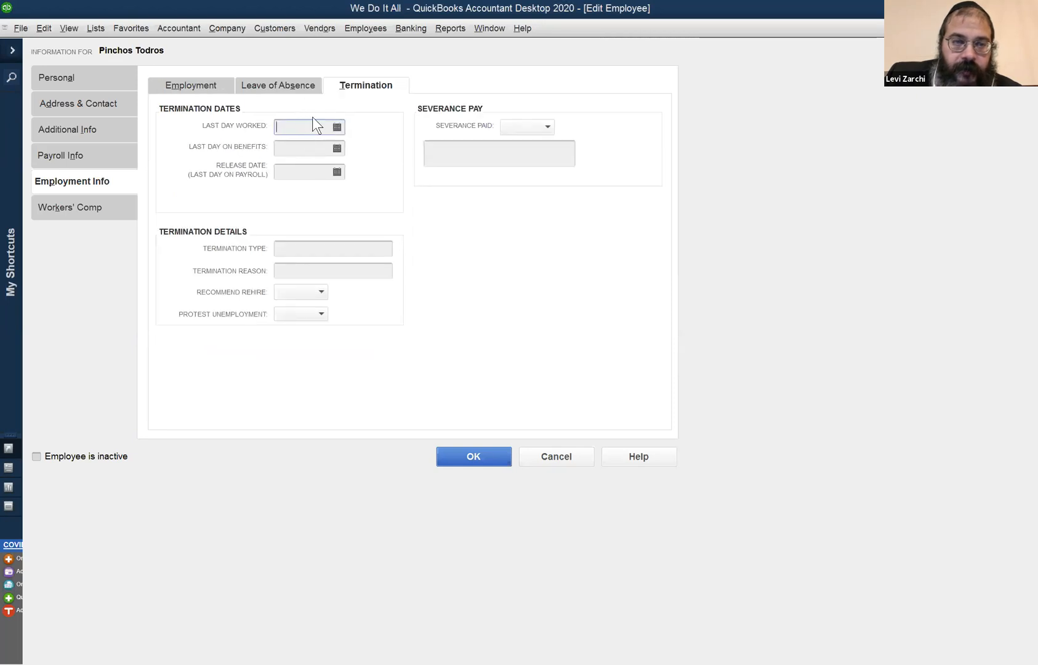
left_click(289, 85)
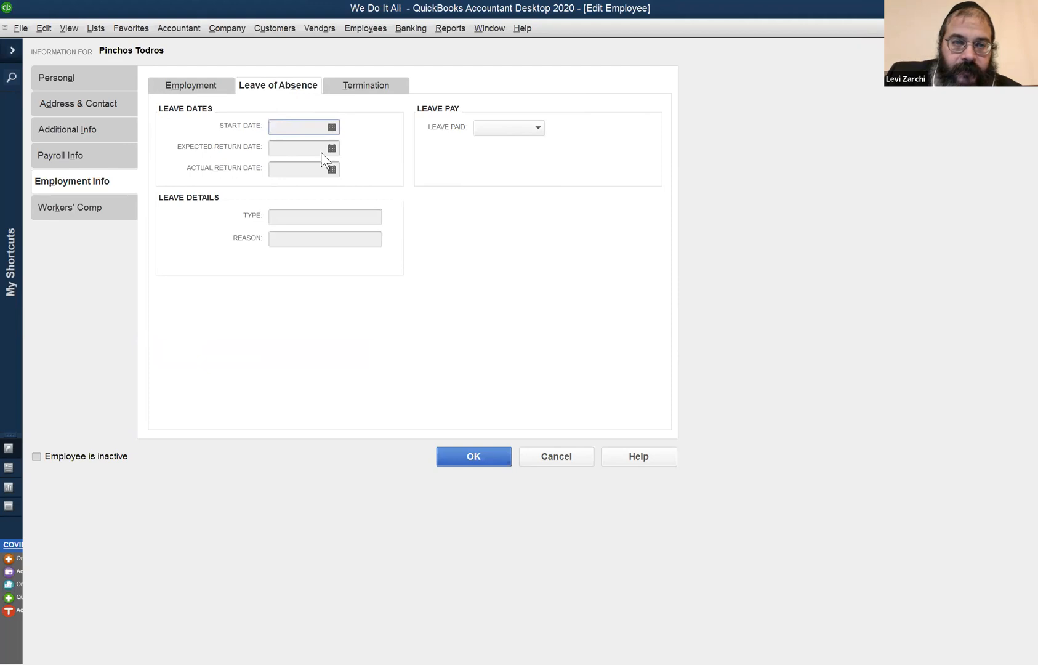
left_click(493, 126)
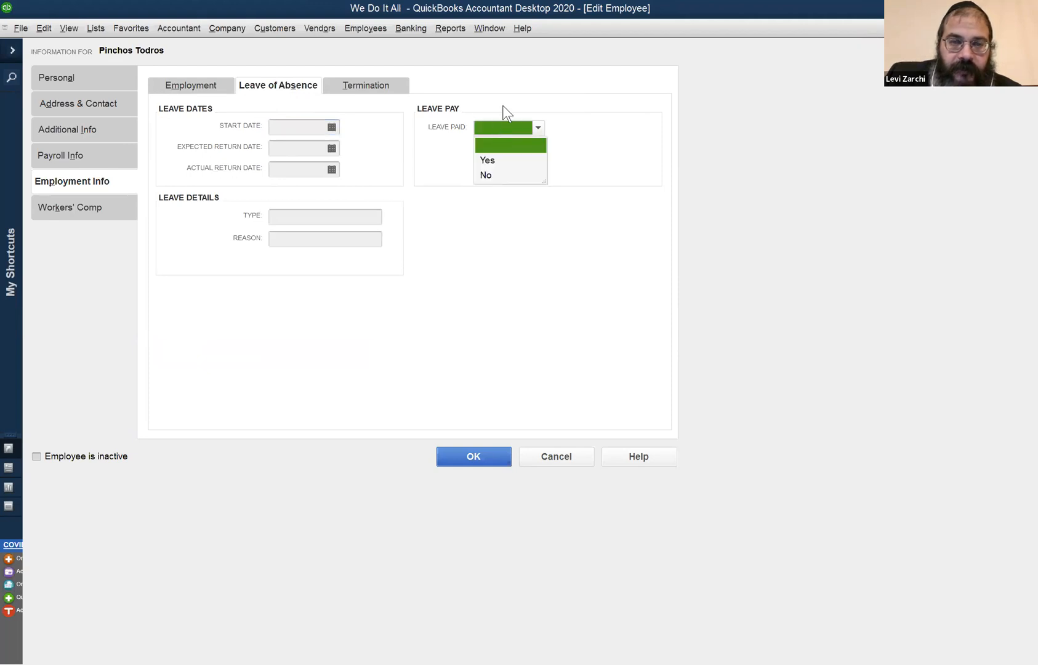
left_click(484, 110)
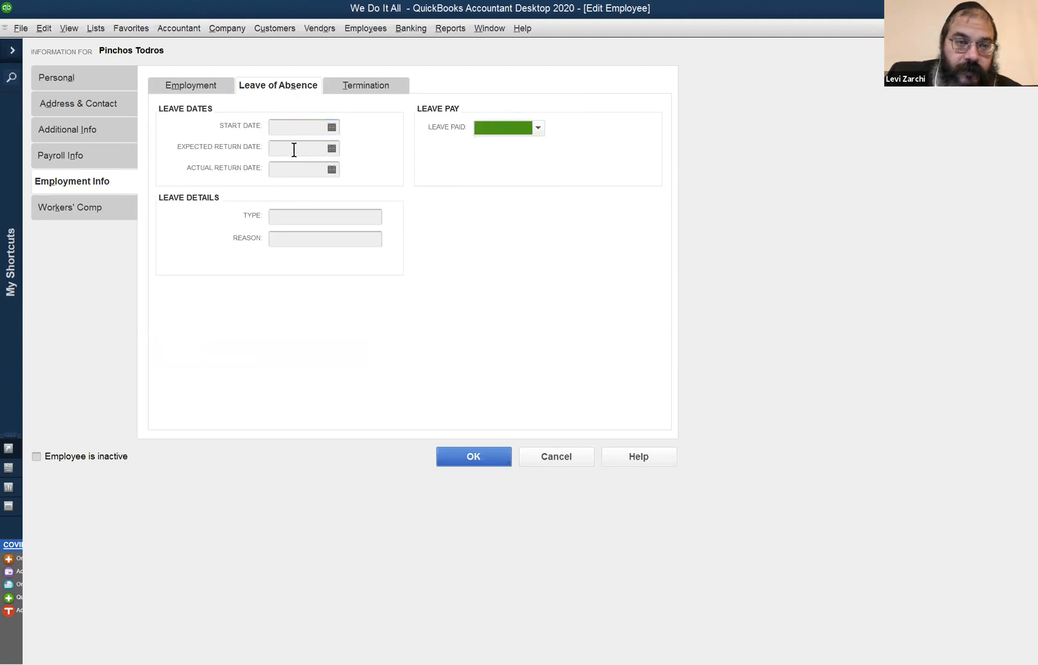
left_click(180, 90)
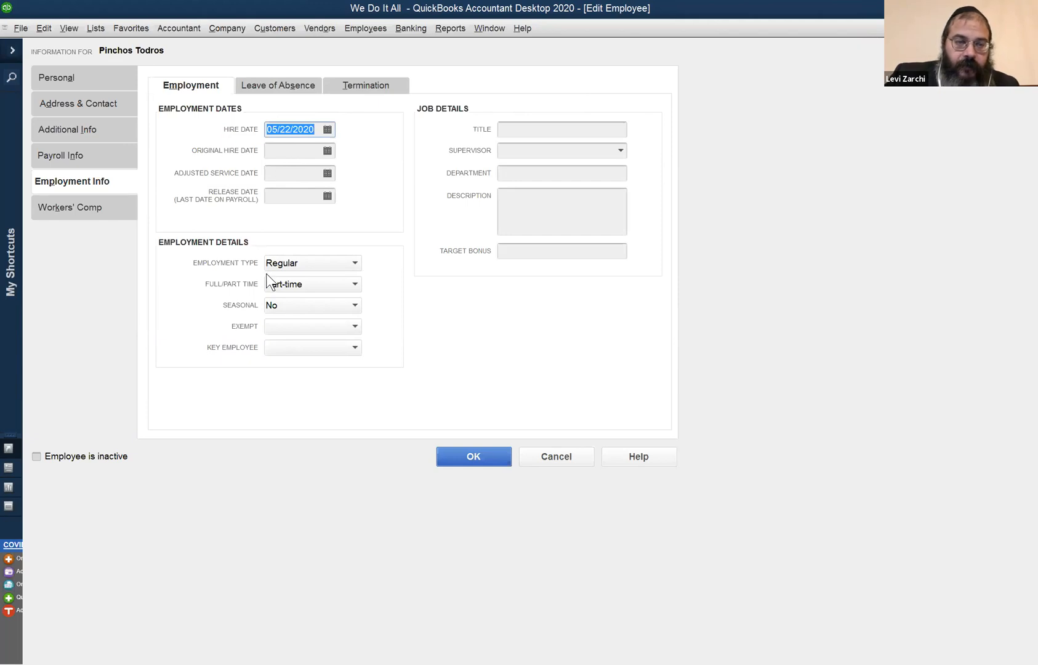
Check the workers' comp code choices, leave the code unassigned, and save the employee record.
left_click(106, 210)
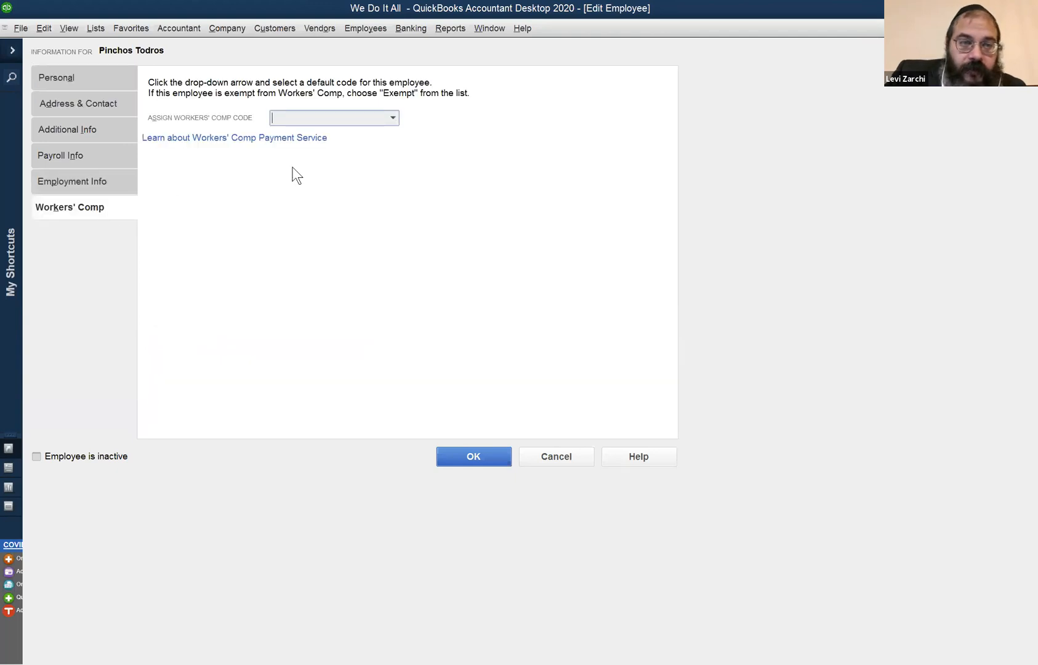
left_click(393, 117)
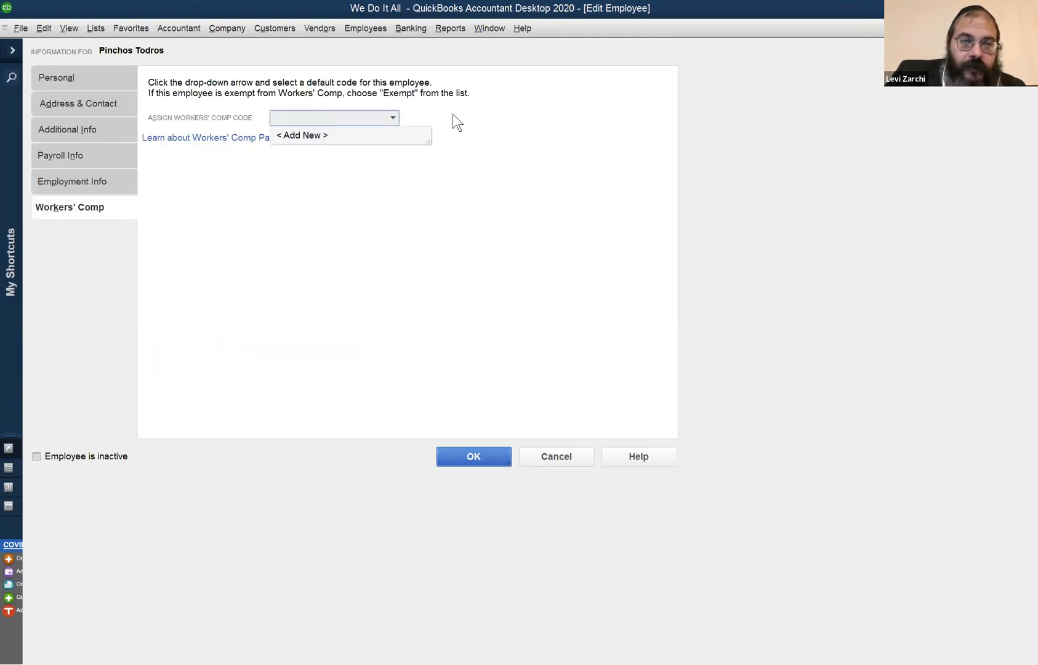
left_click(498, 117)
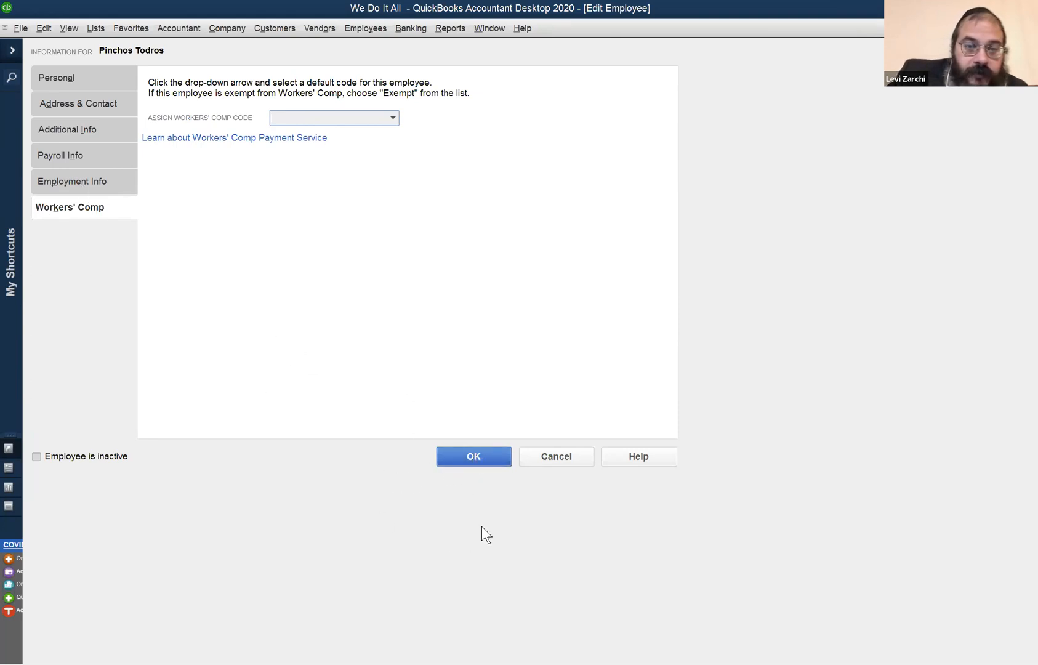
left_click(484, 455)
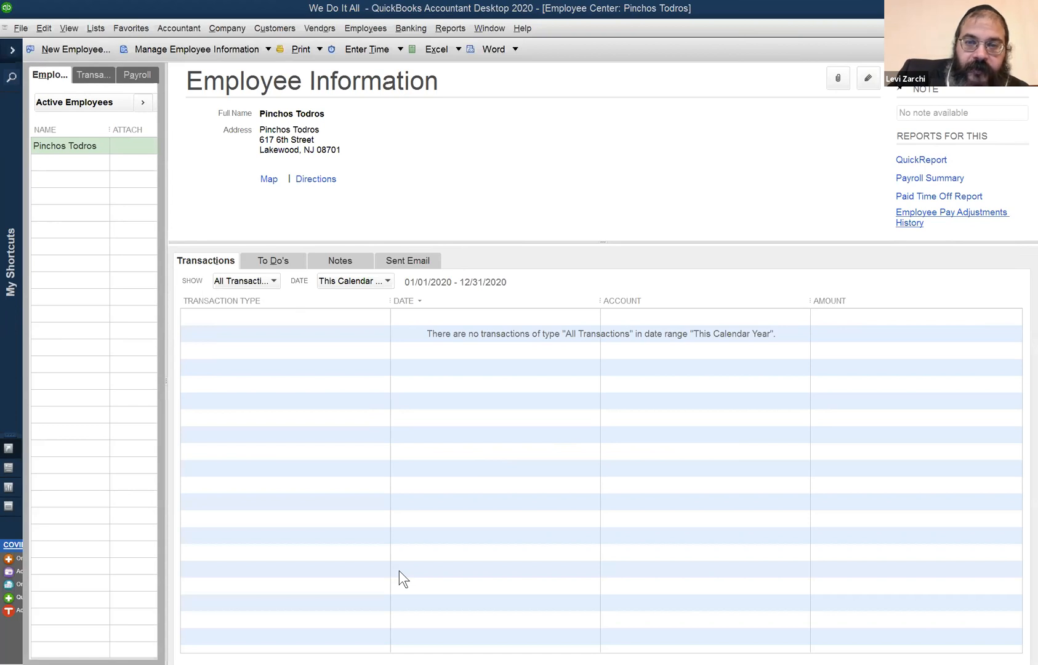
Go to the Employee Center, open the employee's record to view the personal information, and close it without saving.
left_click(358, 31)
left_click(368, 47)
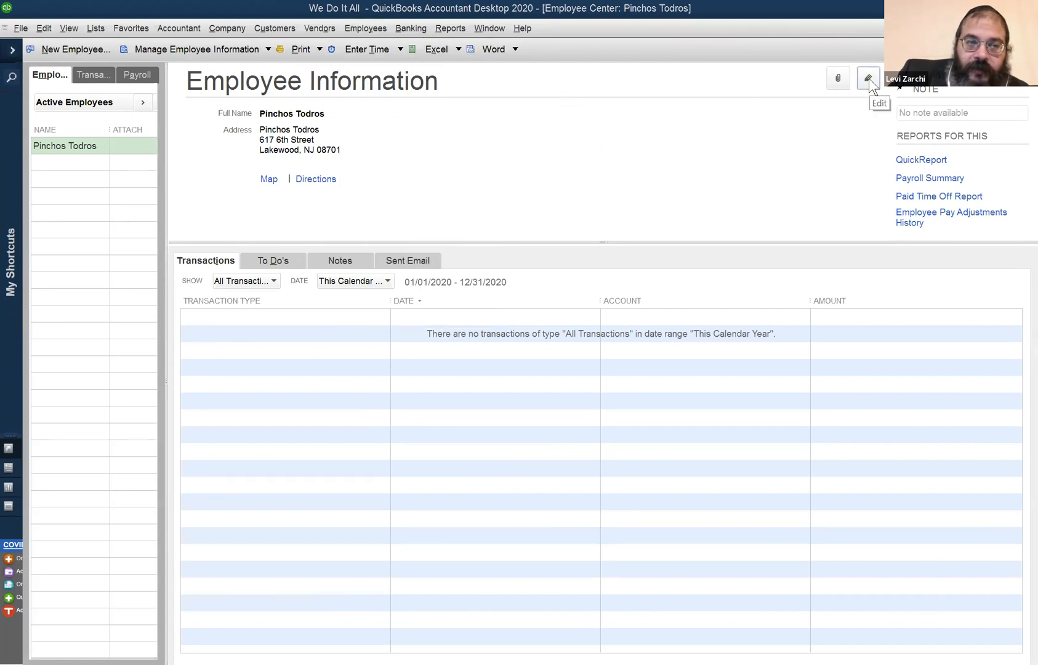
left_click(868, 78)
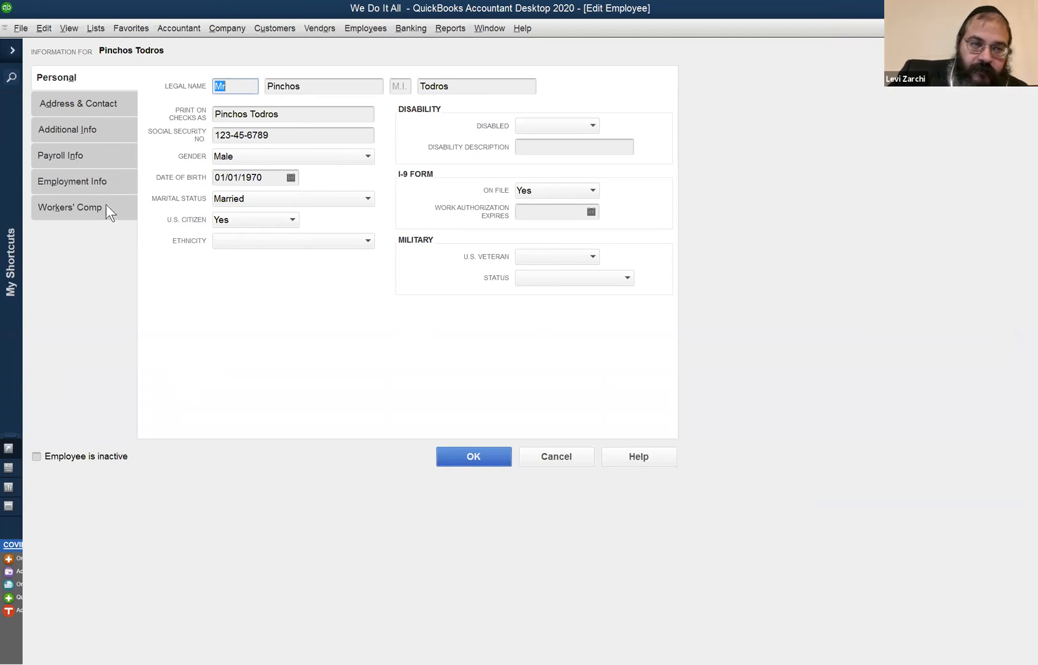
left_click(559, 454)
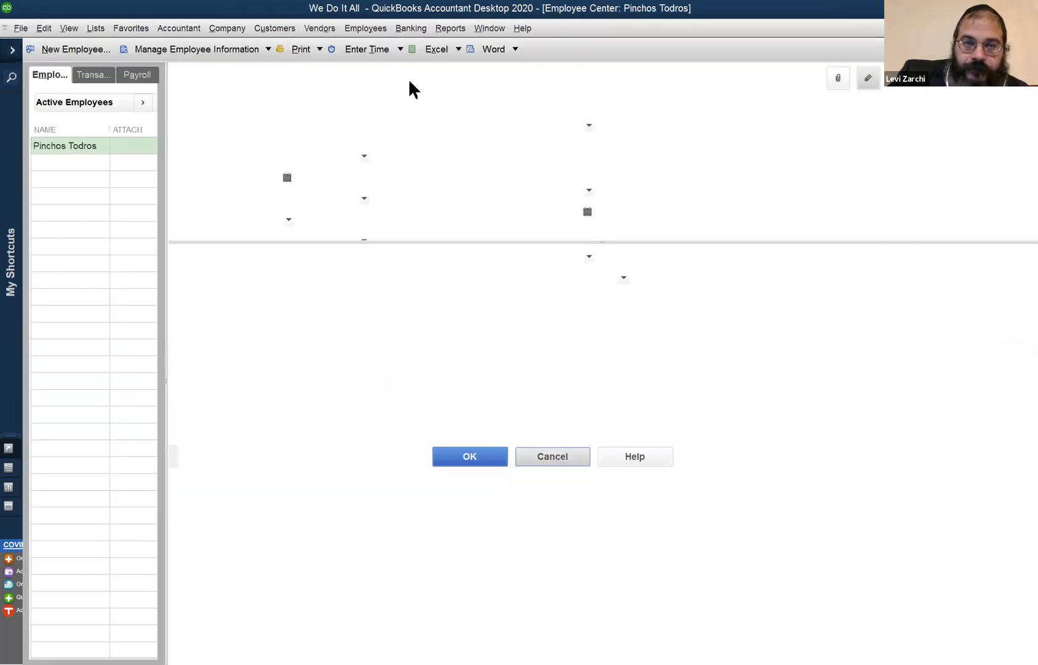
Look through the employee and payroll commands, including the options for paying employees.
left_click(370, 27)
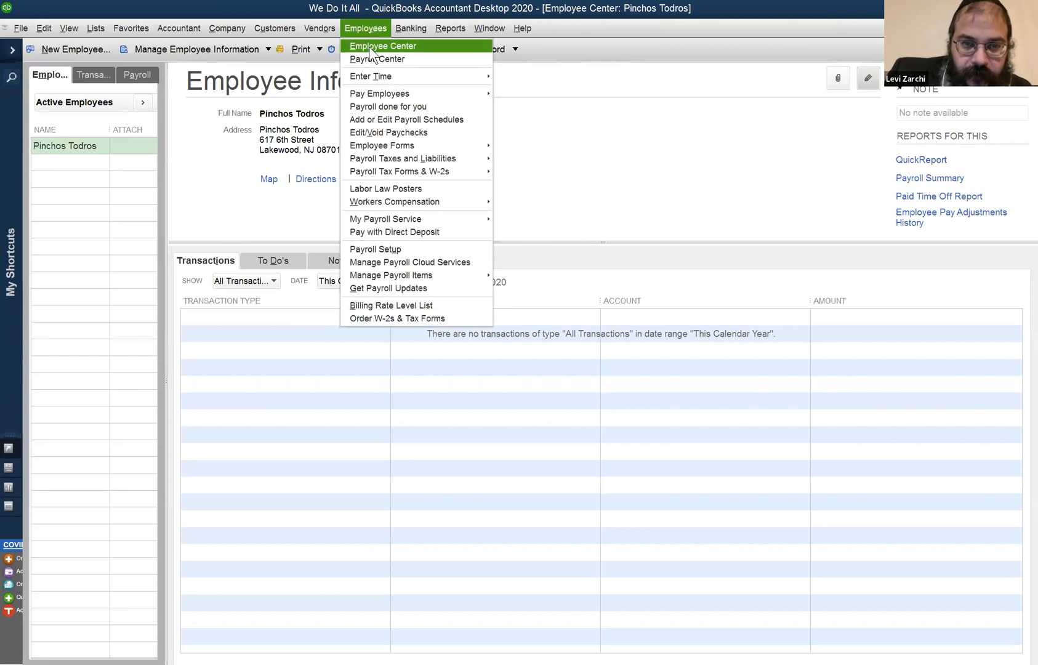
mouse_move(386, 82)
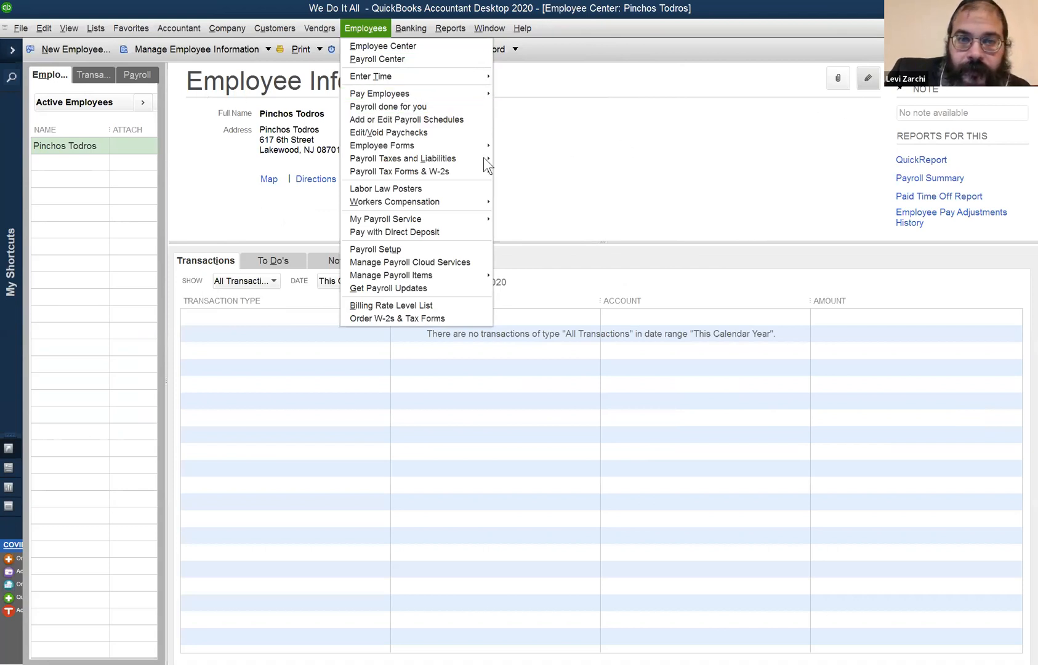
mouse_move(447, 90)
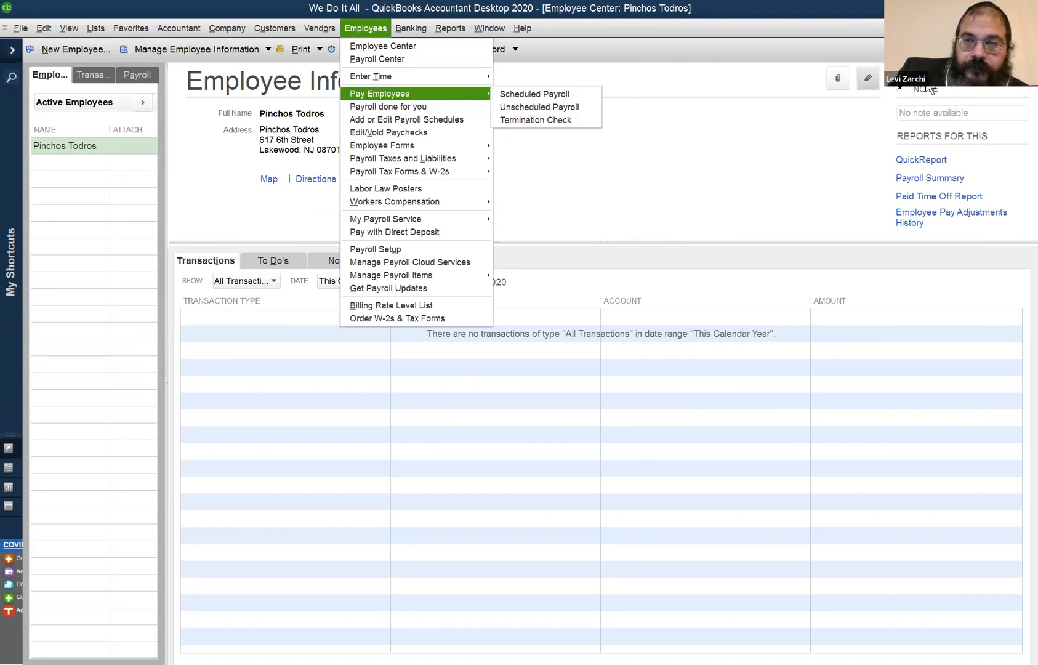
Open the employee's record for editing and review the payroll, additional, and address and contact information.
left_click(868, 78)
left_click(866, 83)
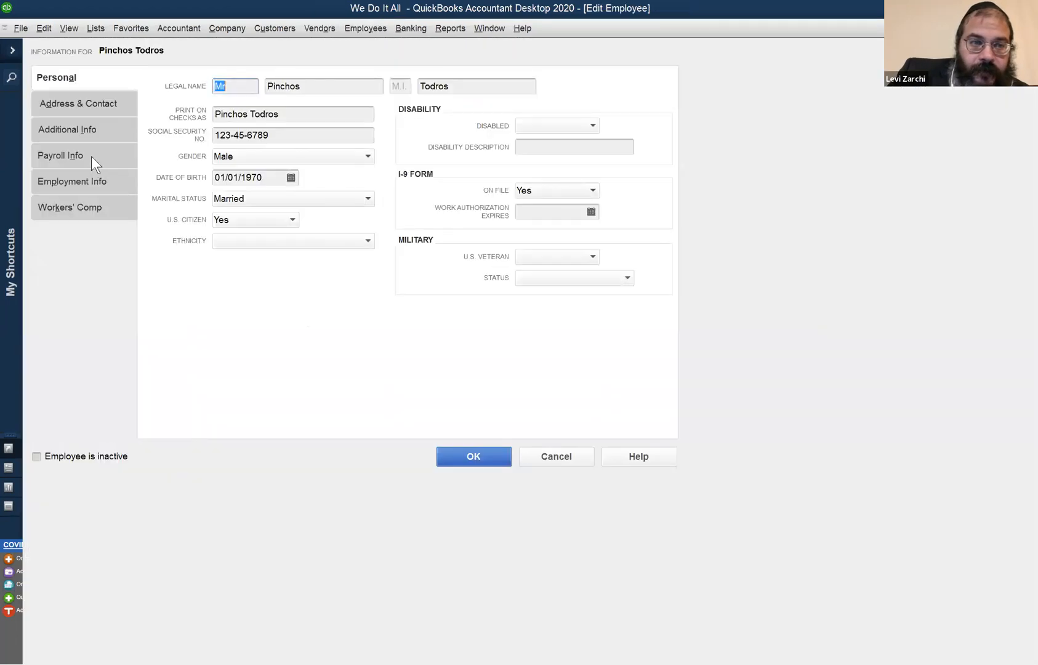
left_click(91, 156)
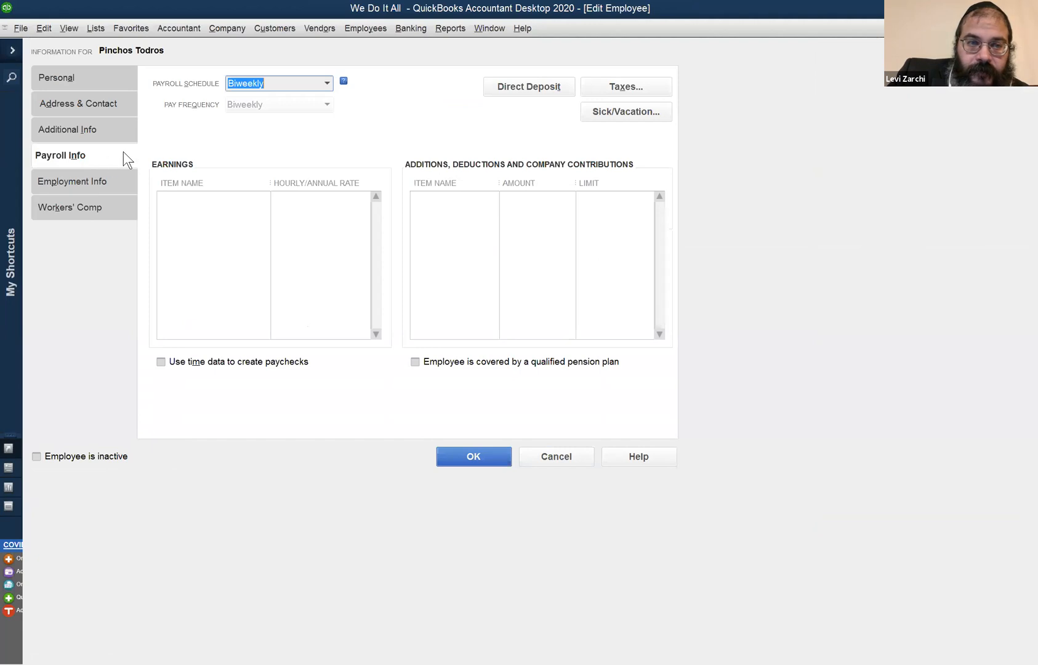
left_click(115, 133)
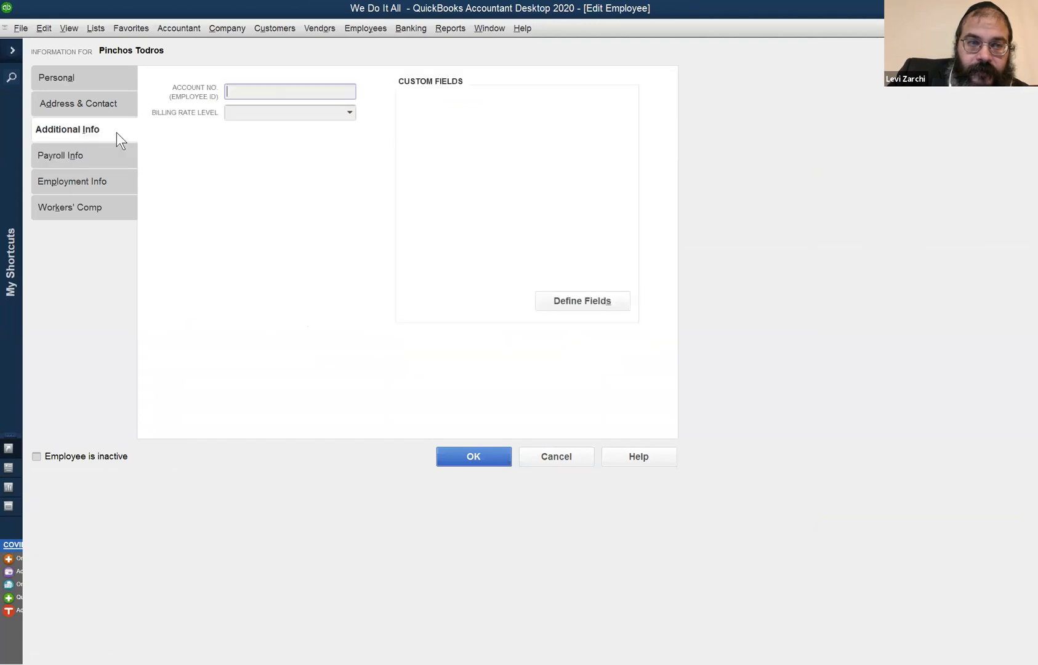
left_click(123, 100)
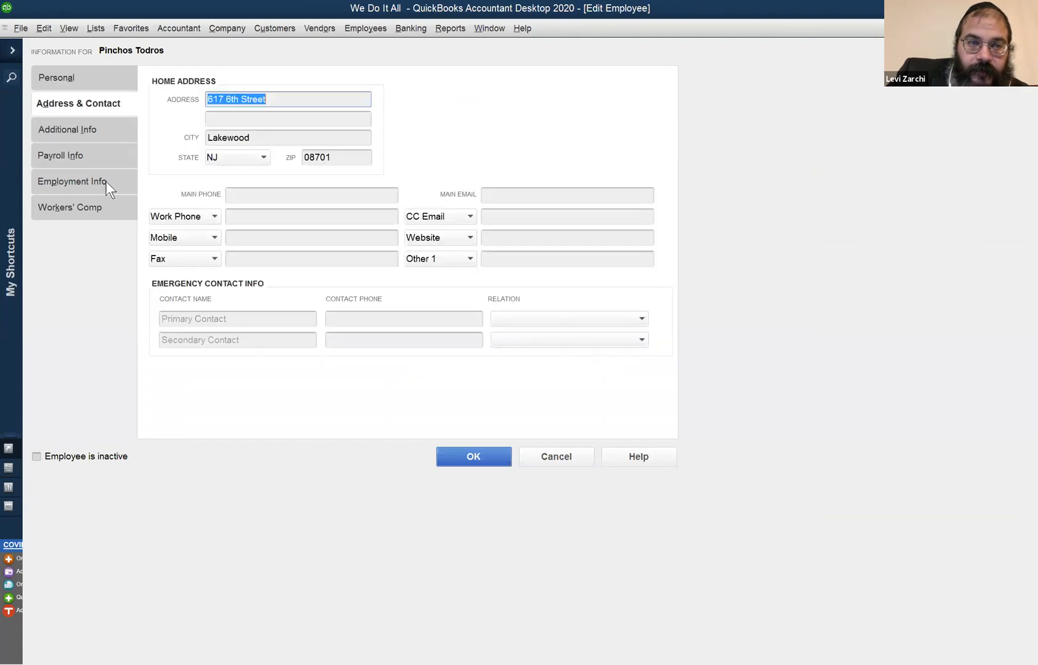
left_click(103, 158)
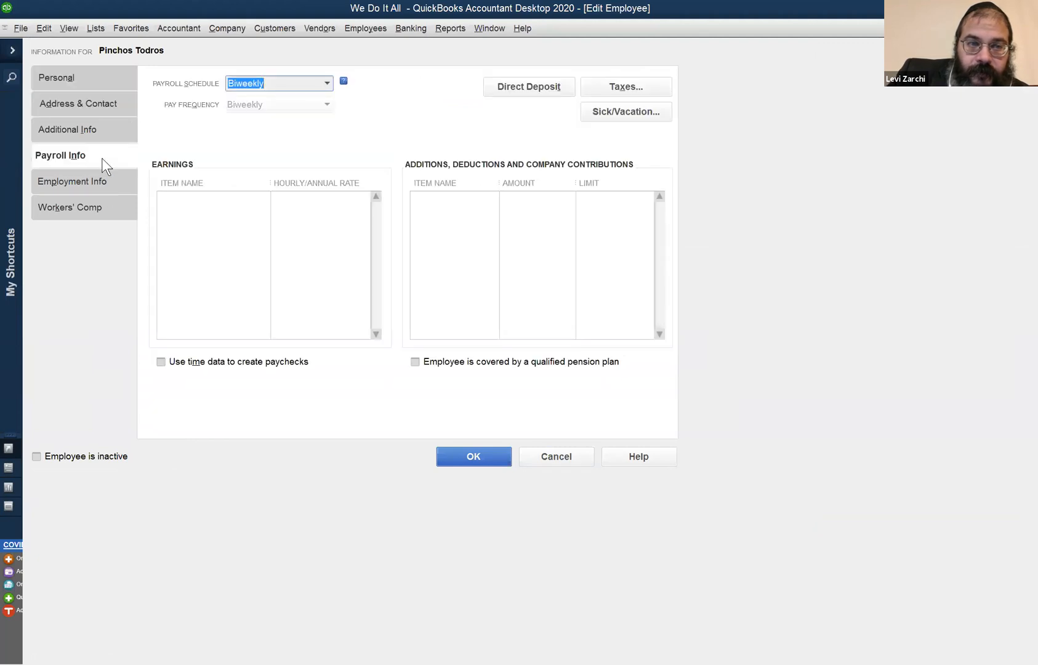
left_click(190, 196)
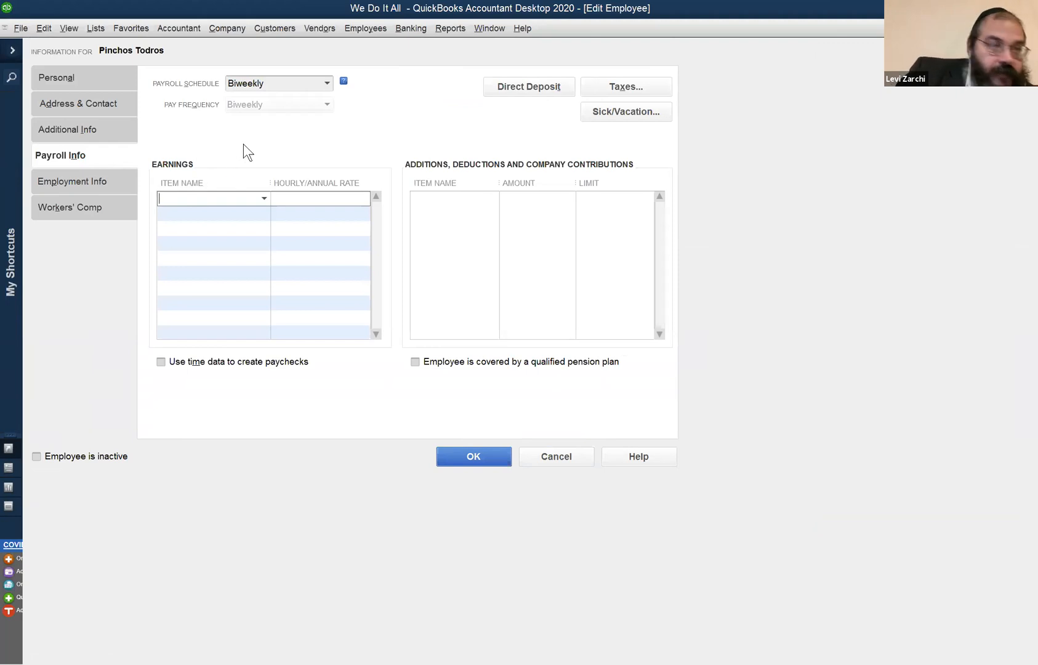
left_click(89, 126)
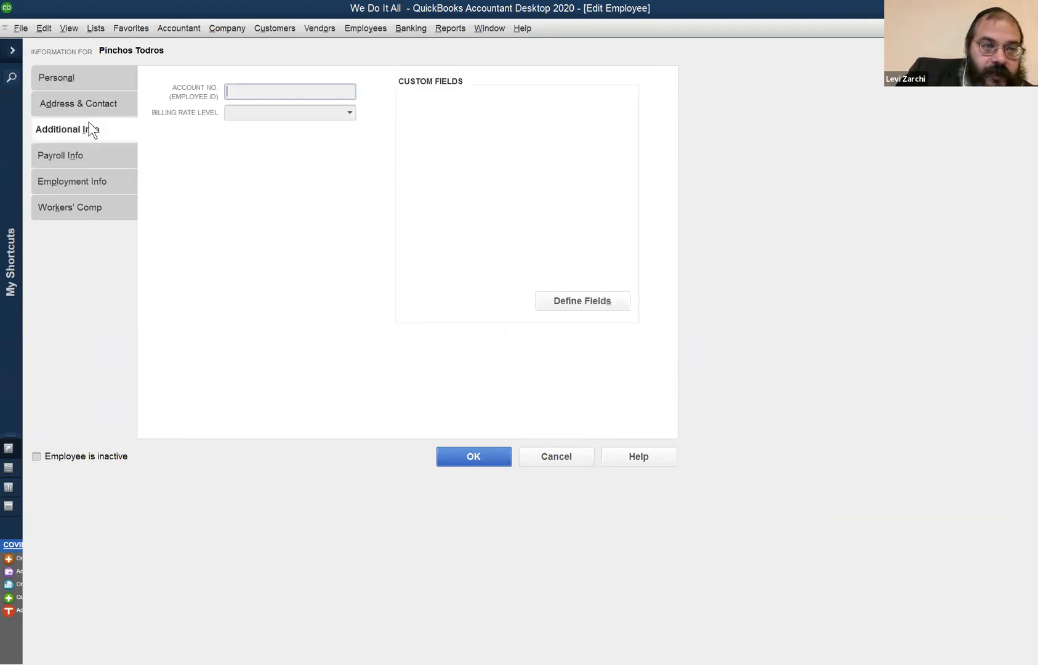
In the employee's payroll information, enter PRH as the first earnings item and start setting it up as a new payroll item.
left_click(89, 155)
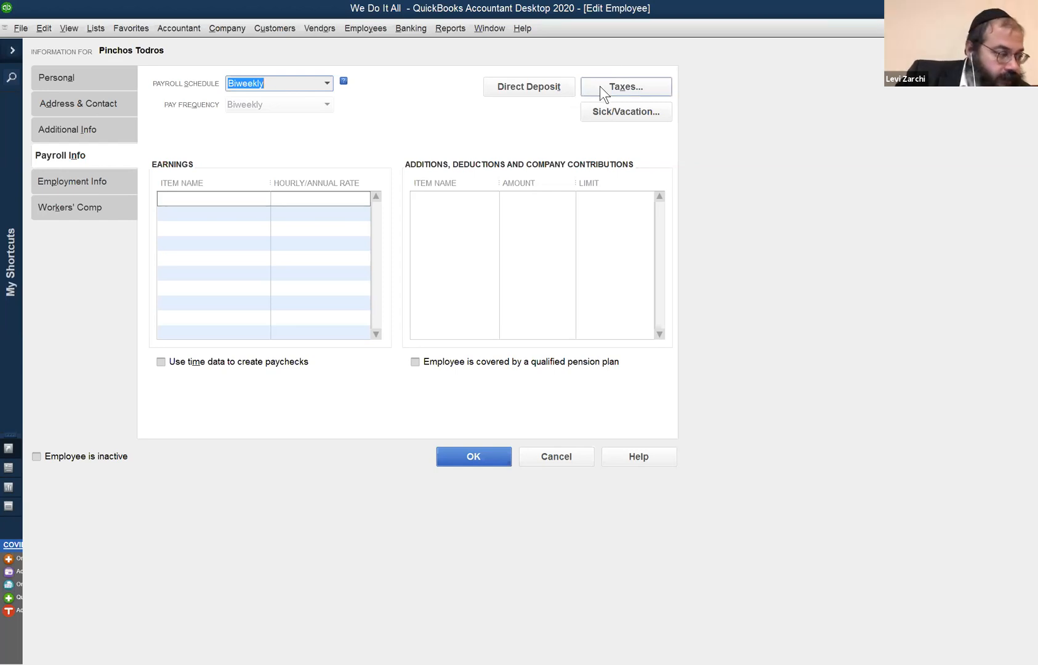
left_click(191, 197)
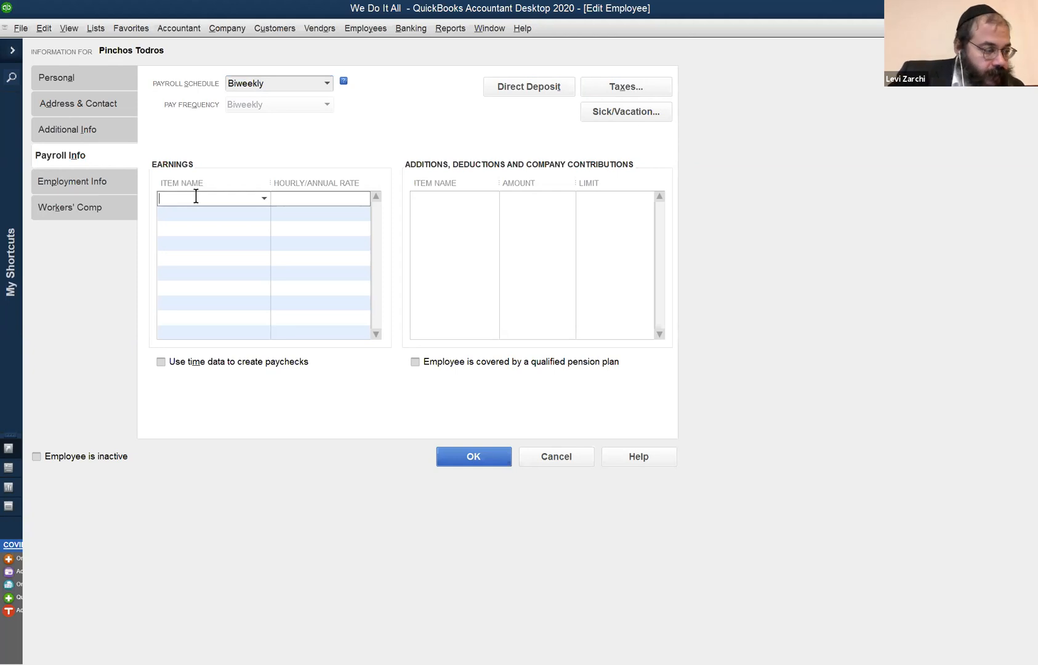
type("PRH")
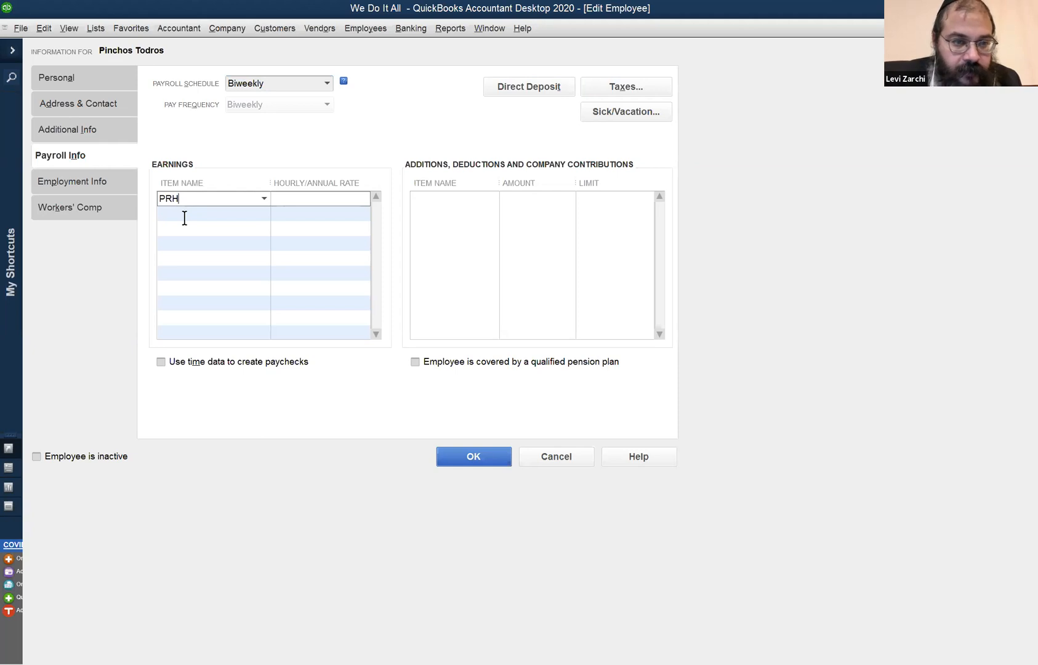
left_click(430, 203)
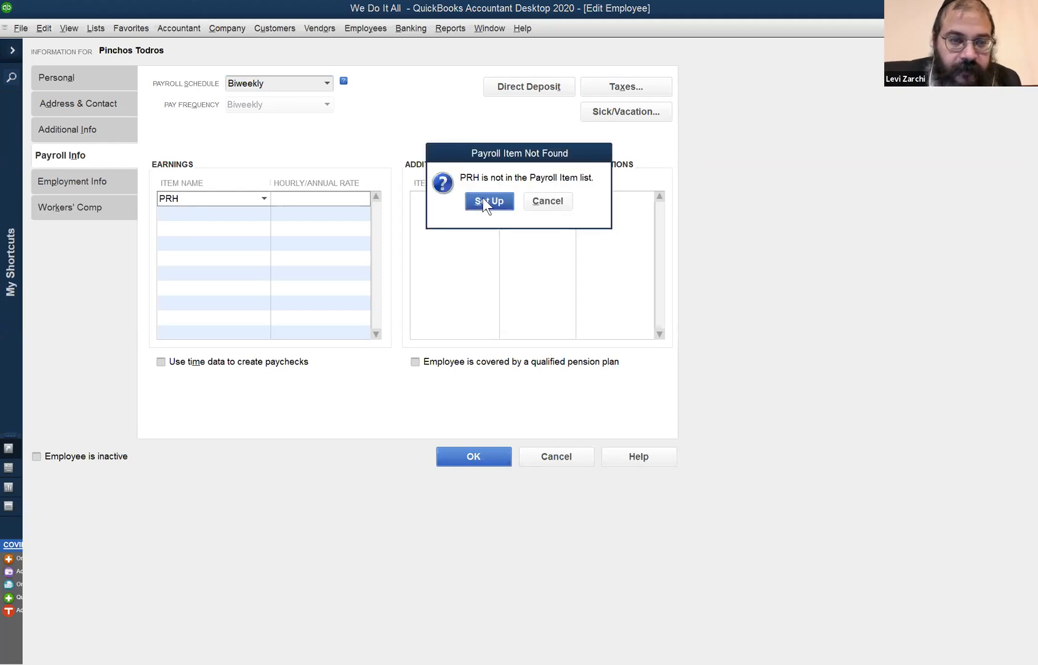
left_click(480, 199)
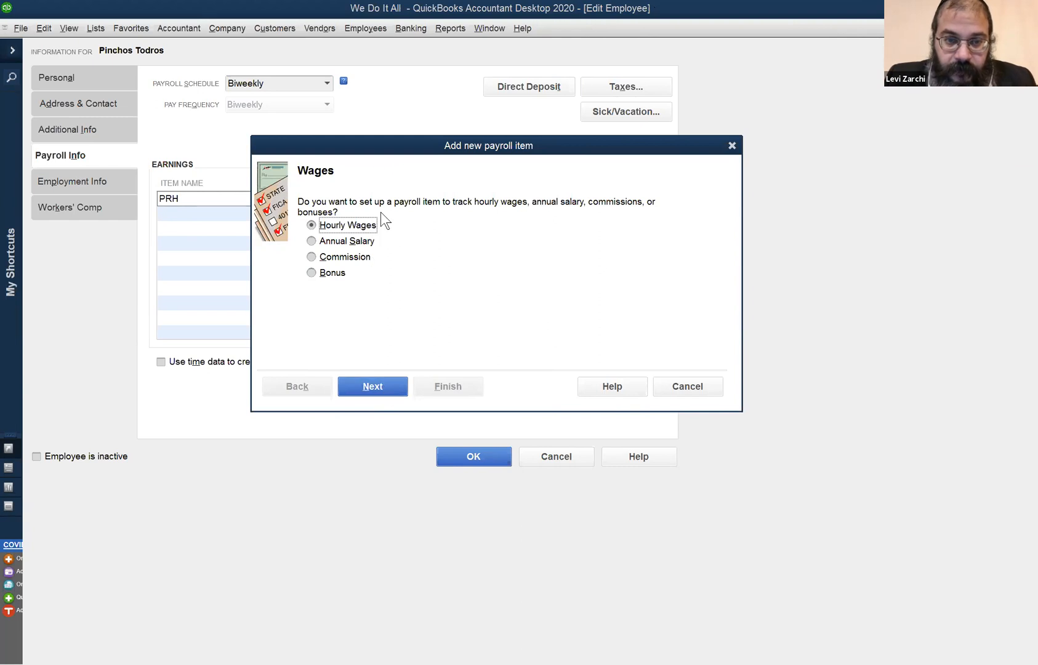
Define the new payroll item as hourly wages for regular pay, named PRH and tracked under Payroll Expenses.
left_click(364, 390)
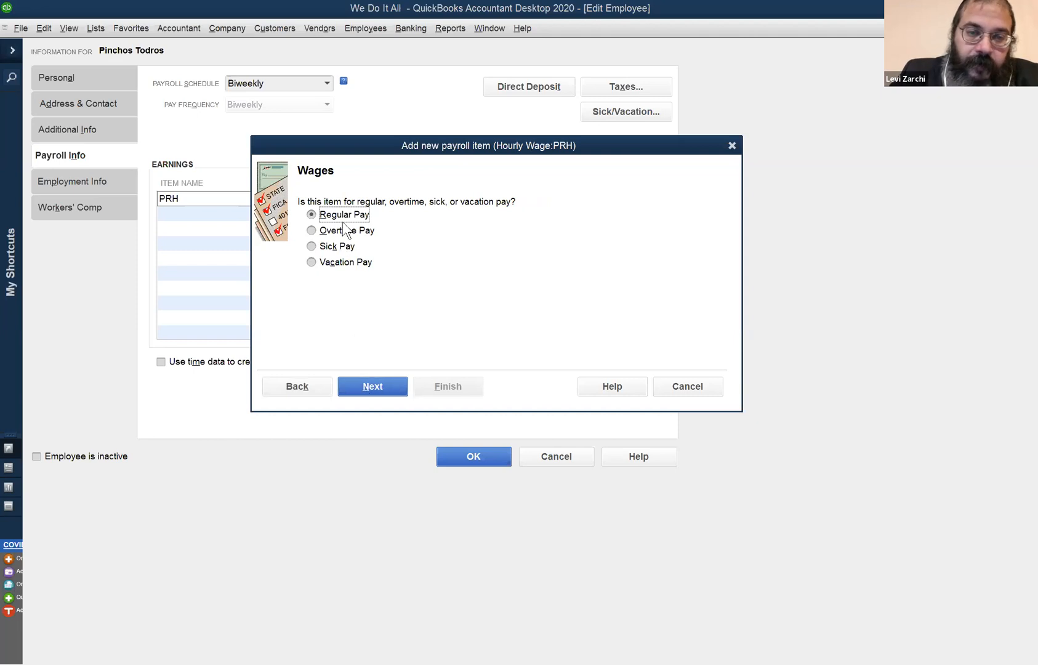
left_click(365, 384)
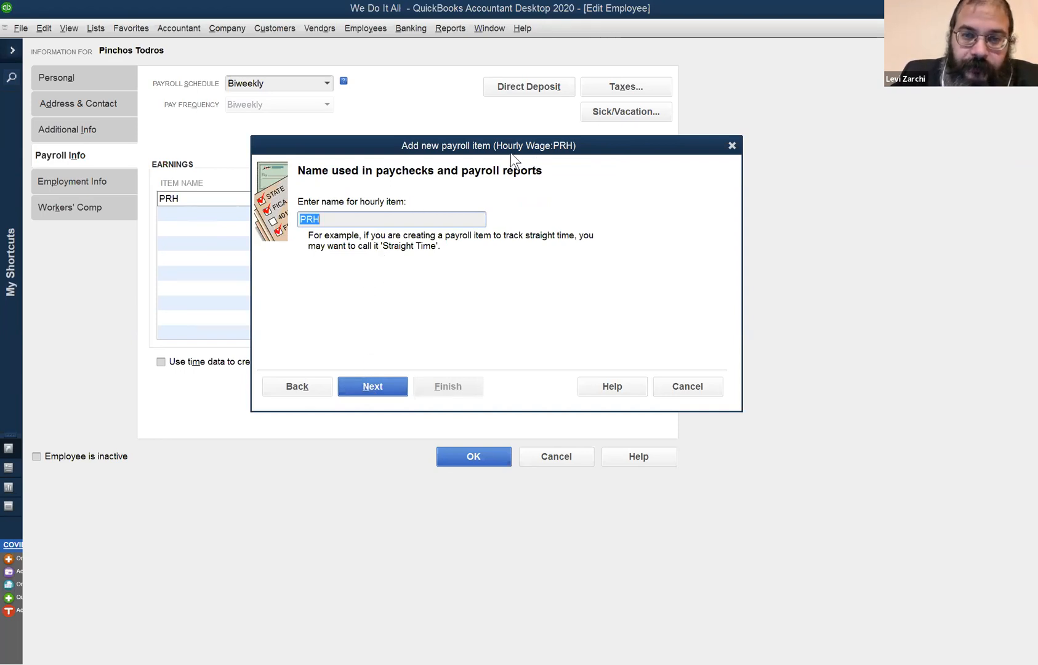
left_click_drag(510, 152, 660, 201)
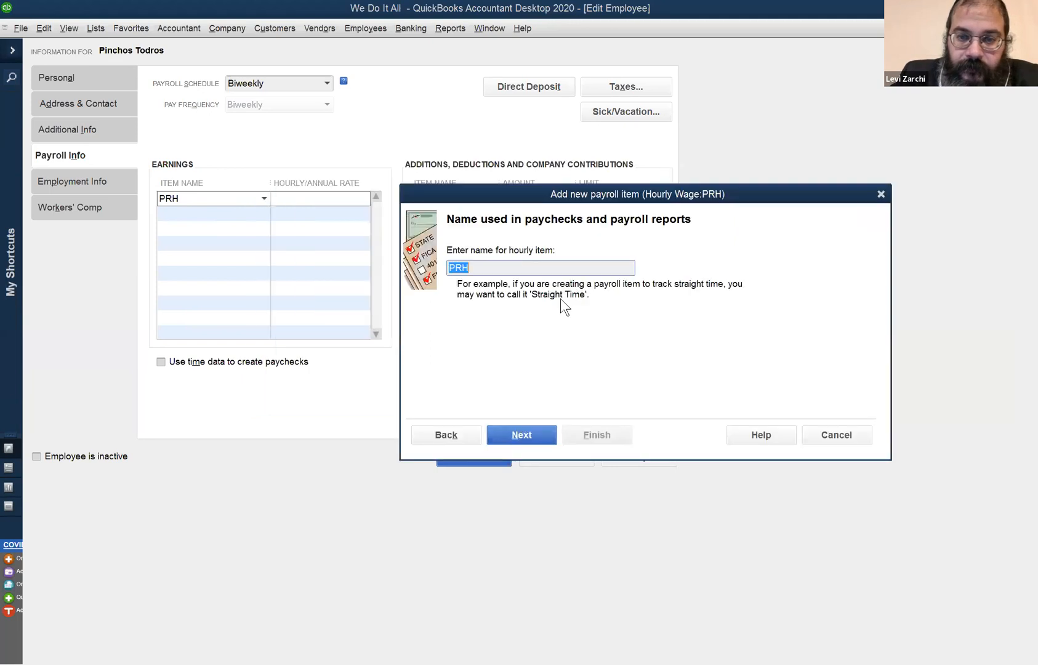
left_click(519, 436)
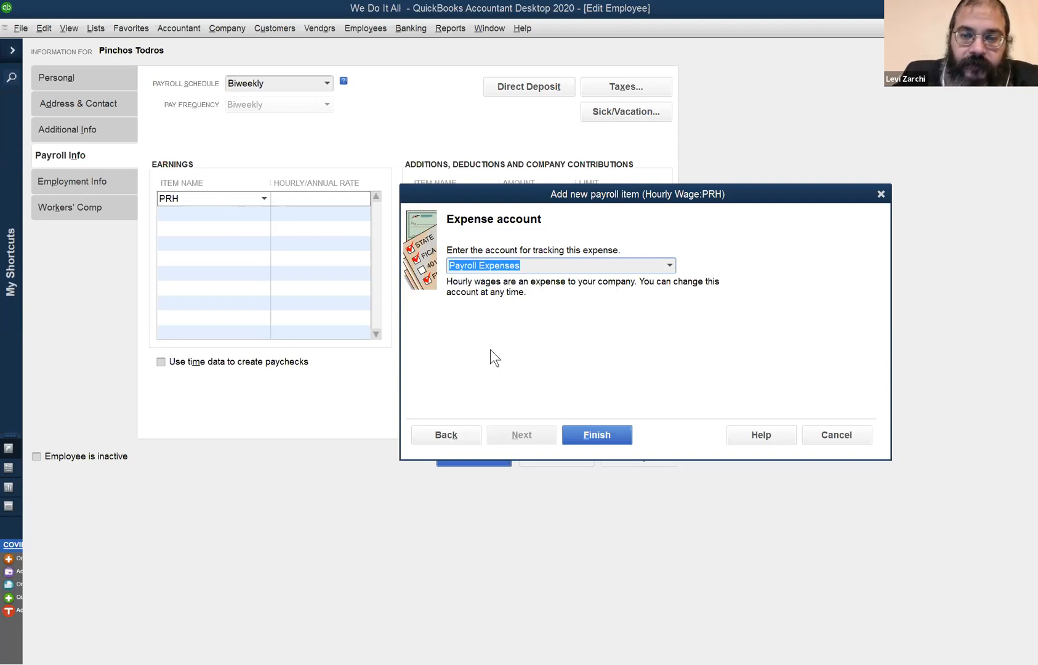
left_click(594, 436)
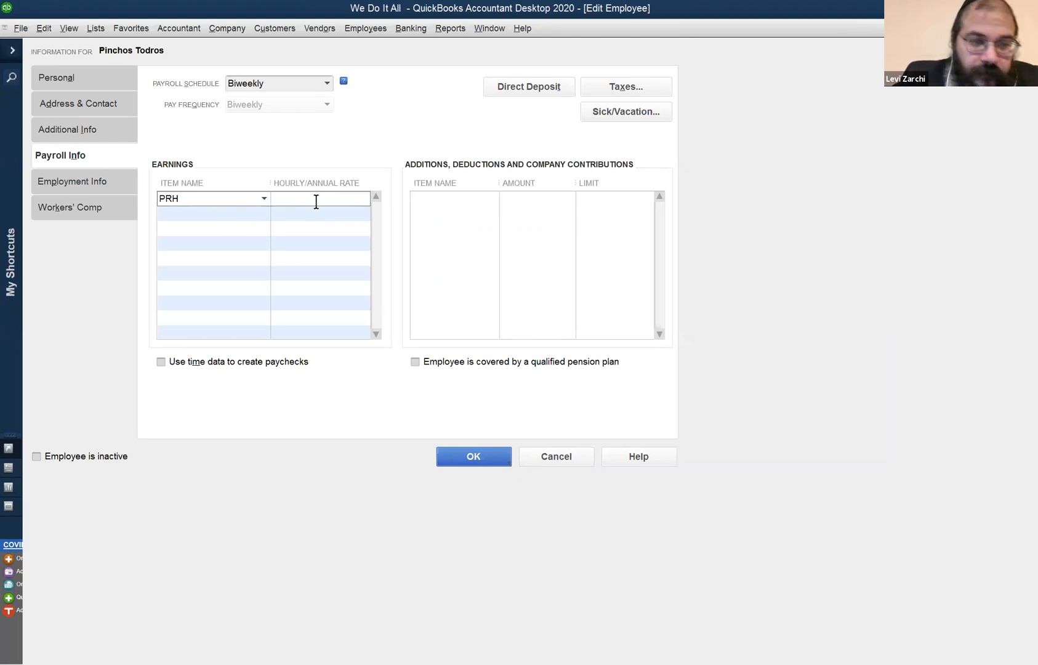
Check the PRH entry and the available earnings items, leave the rate blank, and save the employee record.
left_click(263, 197)
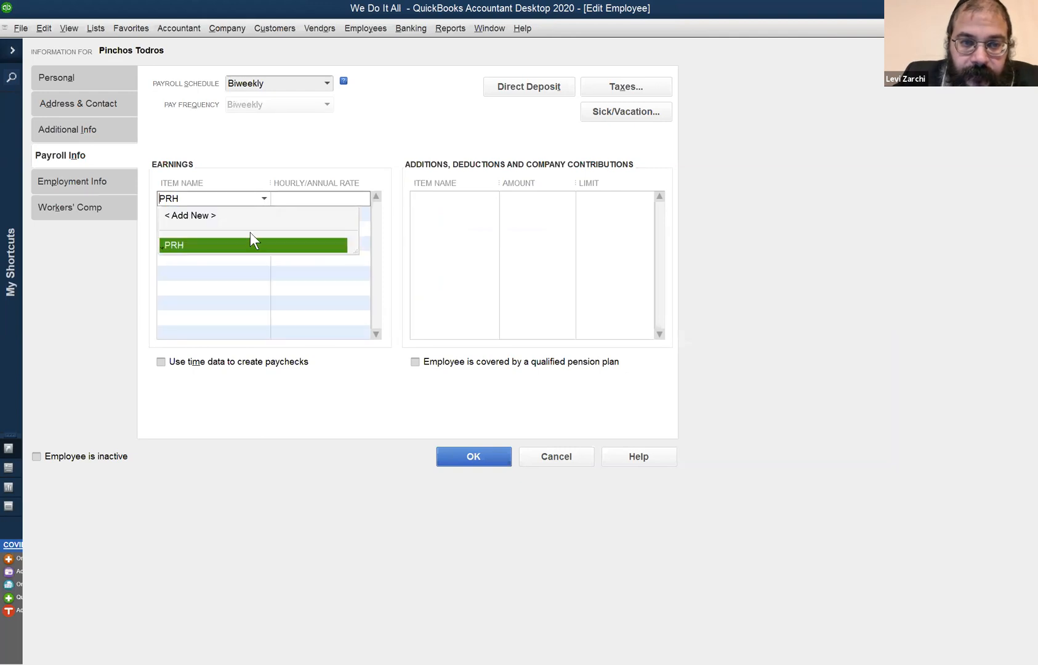
left_click(279, 198)
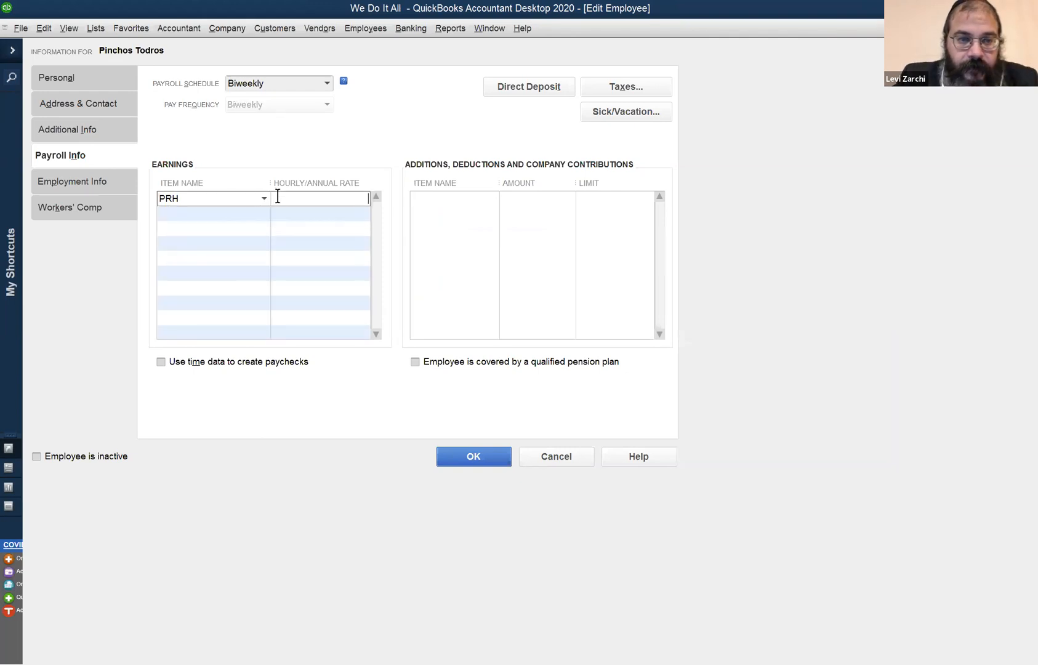
key("Tab")
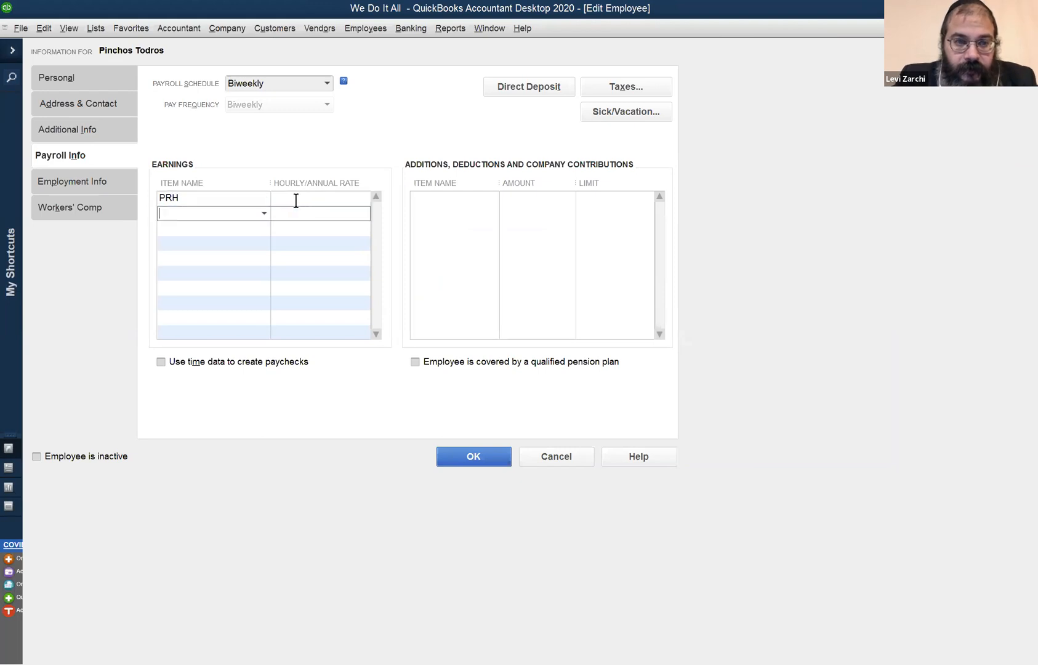
left_click(242, 198)
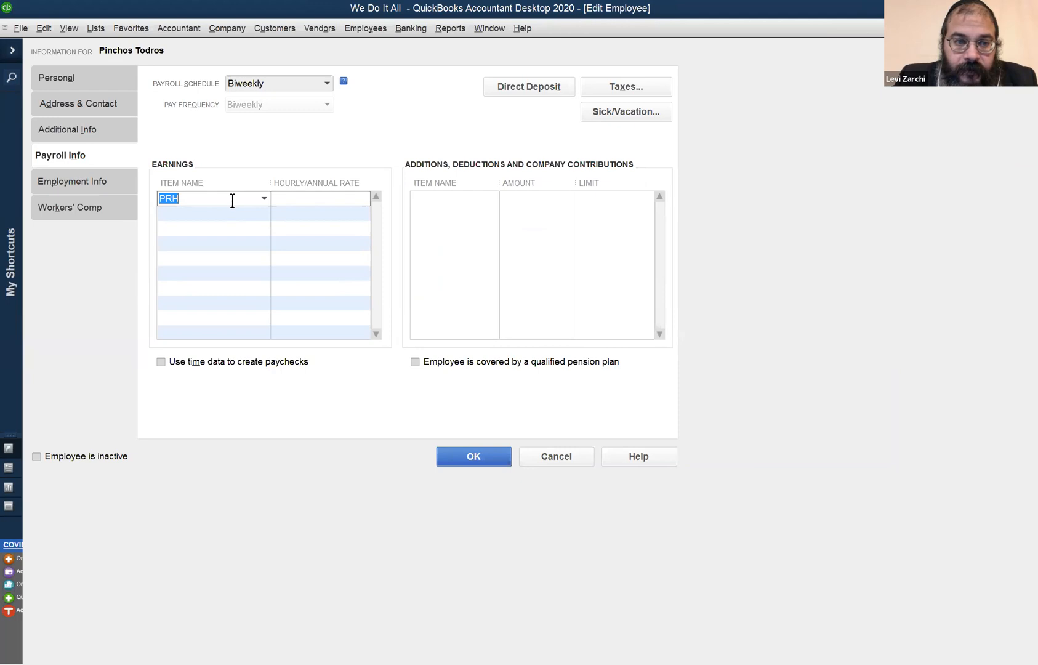
right_click(233, 202)
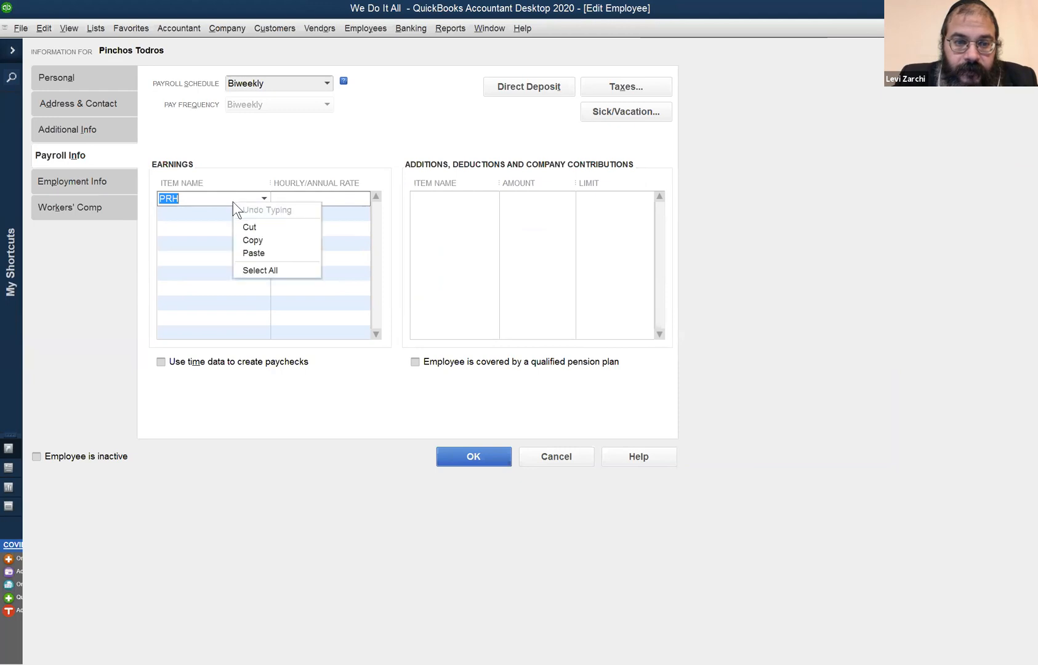
left_click(472, 455)
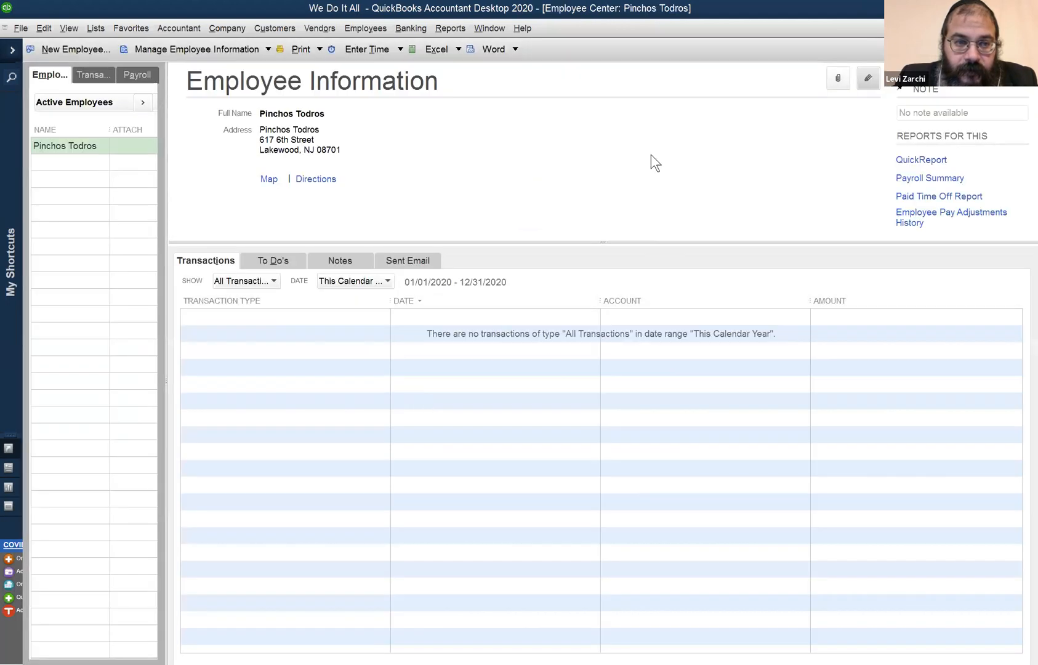
Reopen the employee's payroll information and select PRH as the earnings item.
left_click(868, 78)
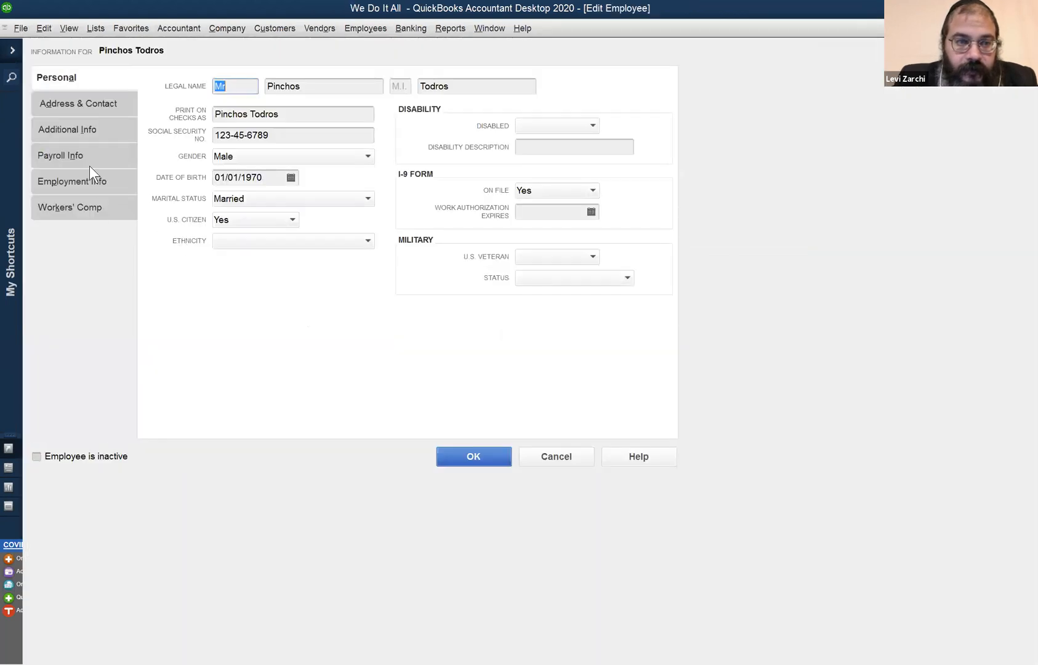
left_click(94, 154)
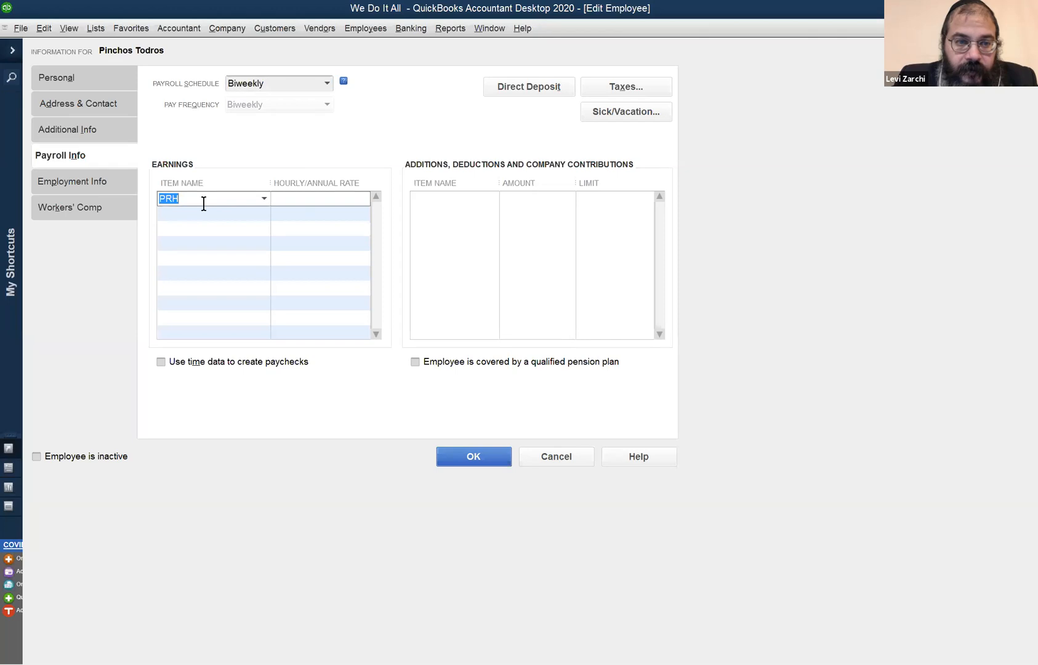
left_click(264, 198)
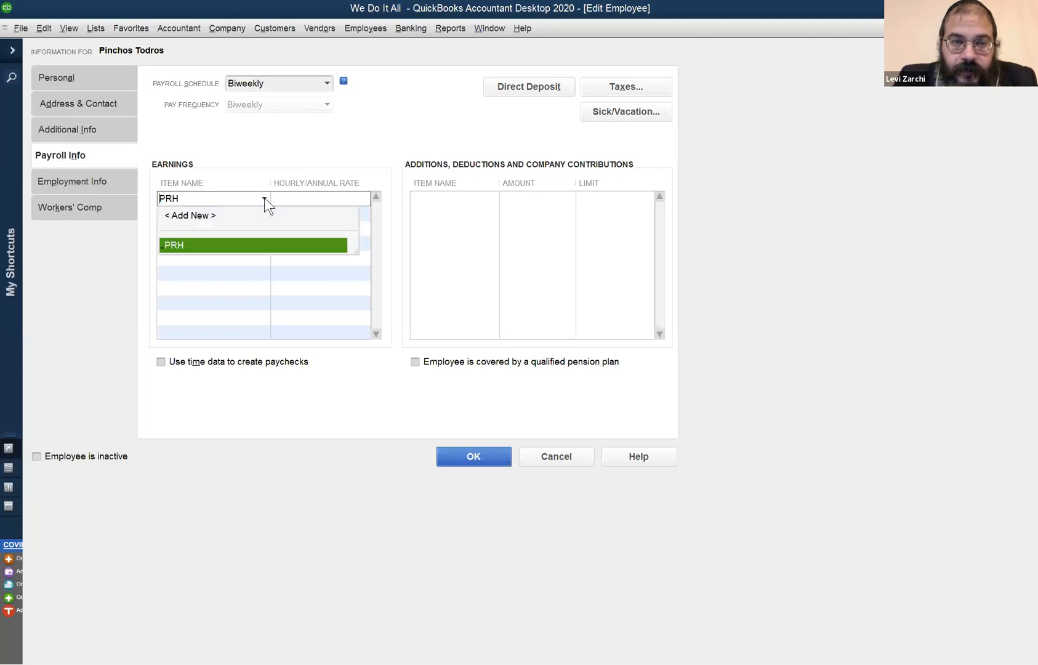
left_click(258, 246)
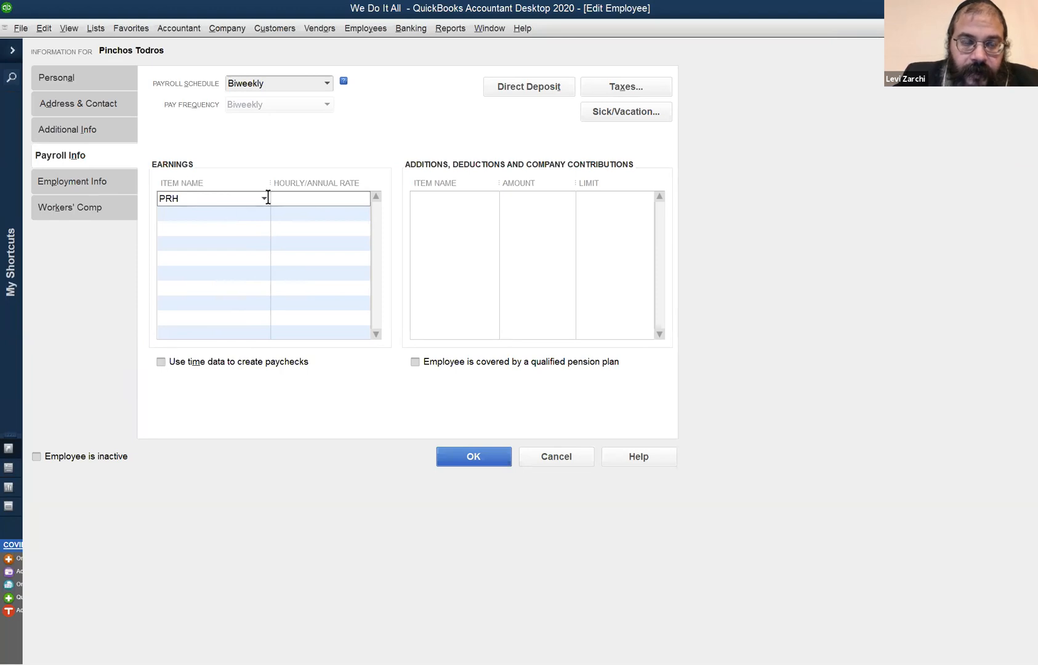
Set the PRH hourly rate to 40.00, leave time data off for creating paychecks, and save the employee record.
left_click(160, 362)
left_click(292, 206)
left_click(297, 199)
type("4")
left_click(165, 363)
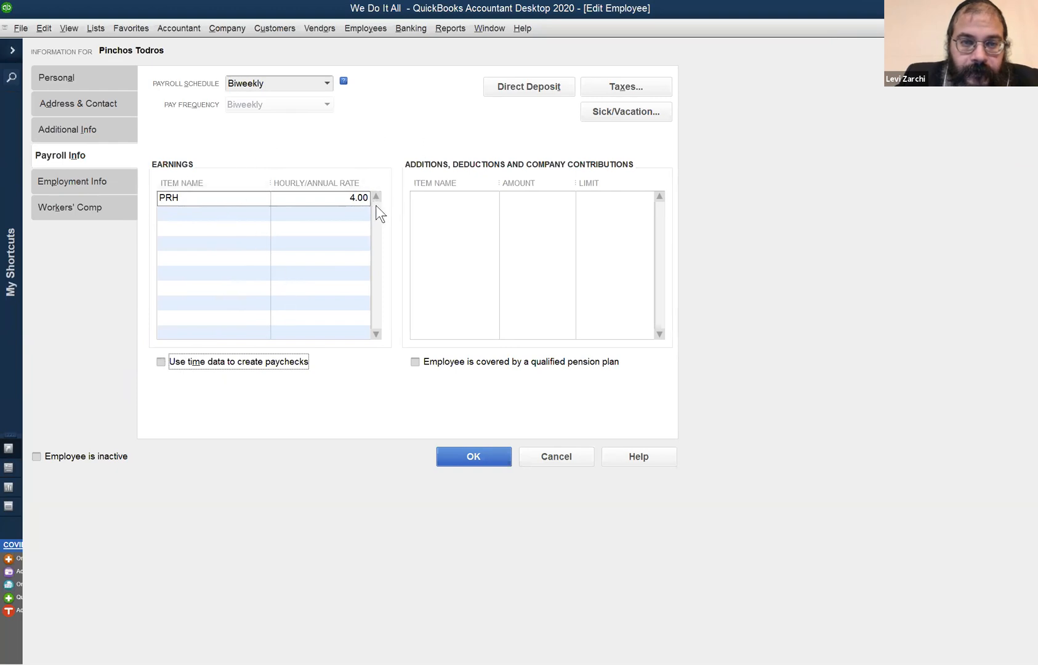
double_click(358, 197)
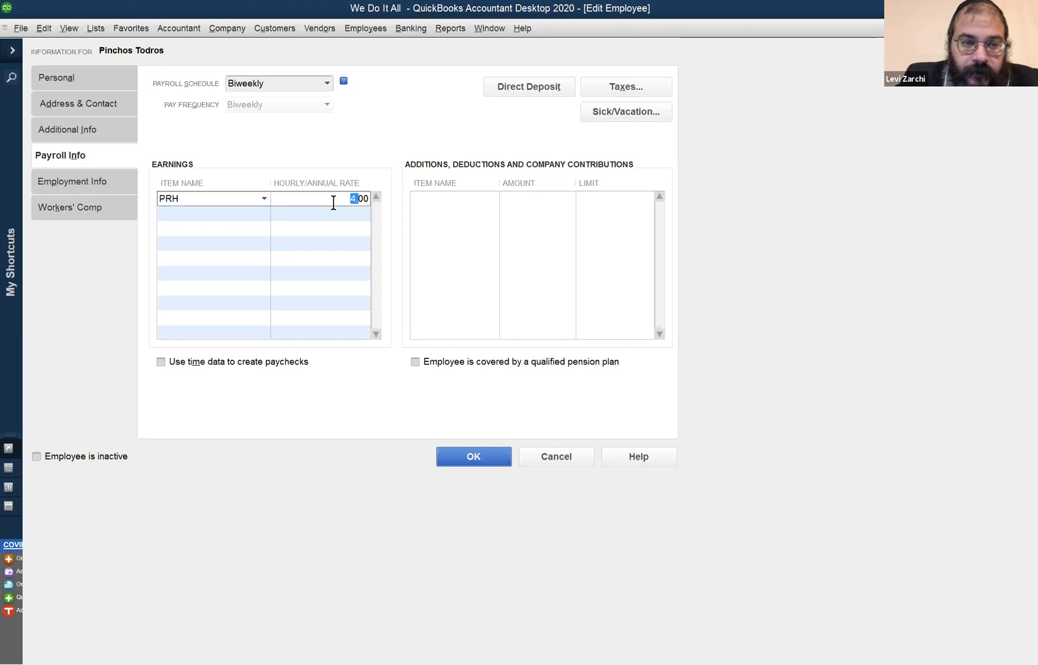
left_click(352, 201)
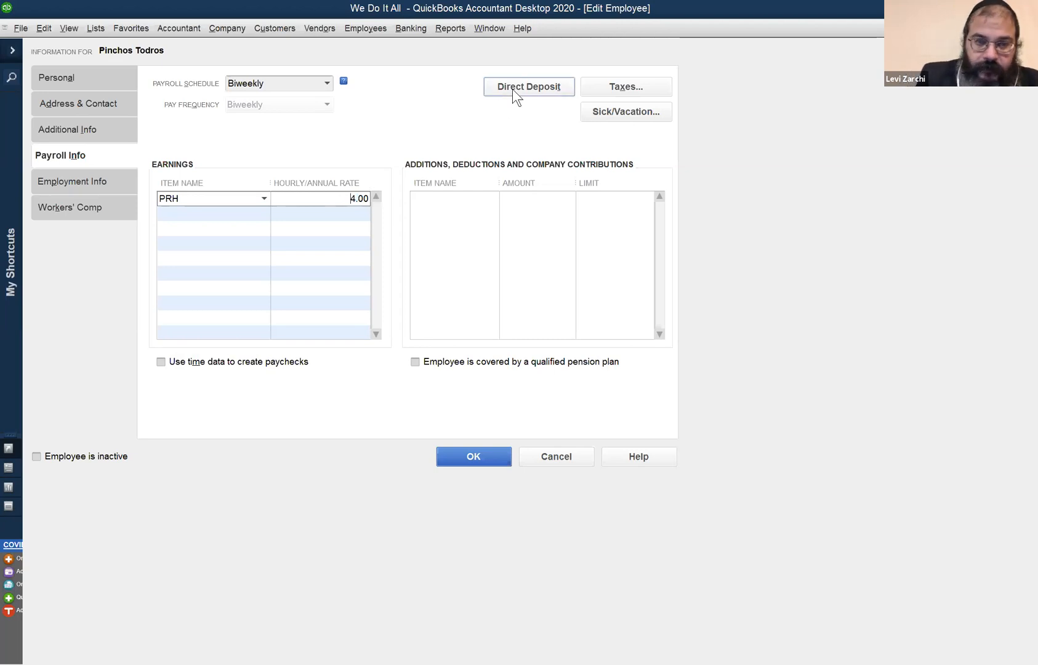
type("0")
key("Tab")
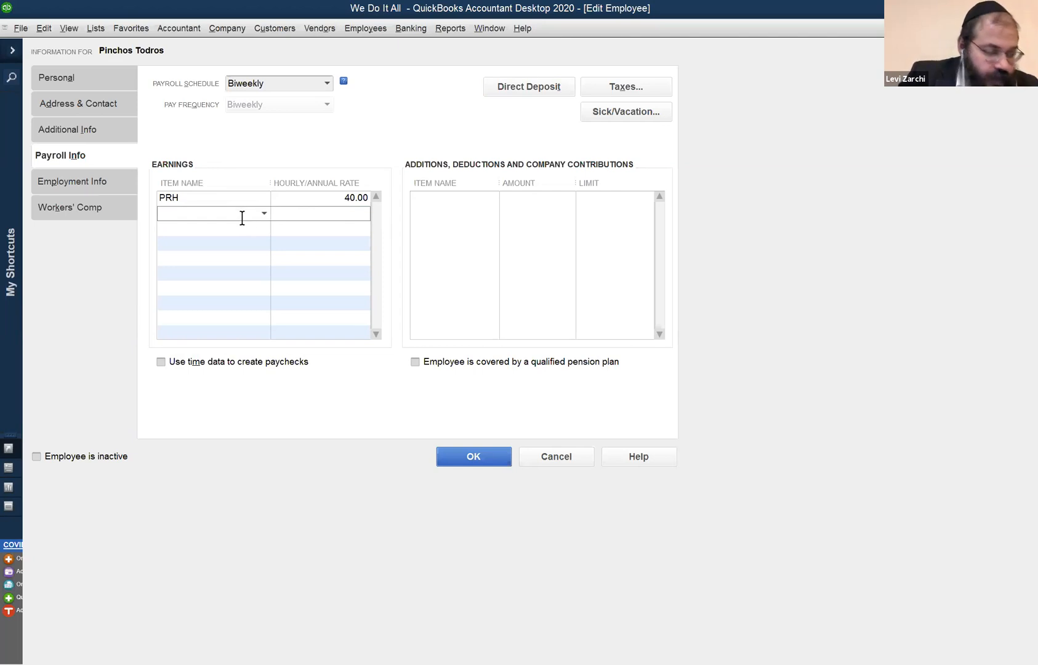
left_click(325, 199)
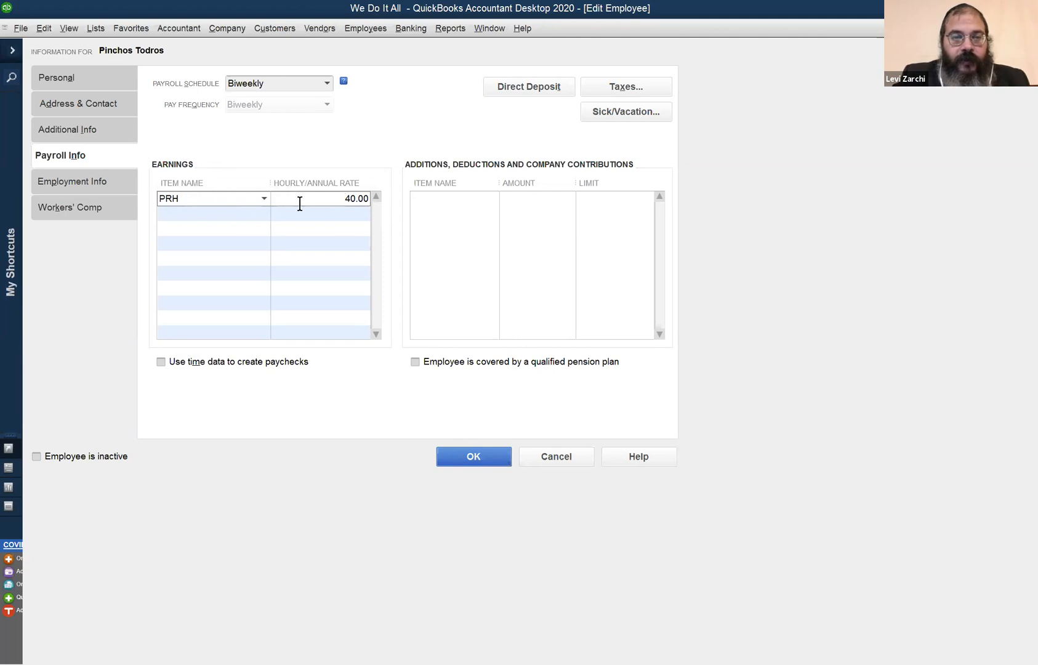
left_click(470, 459)
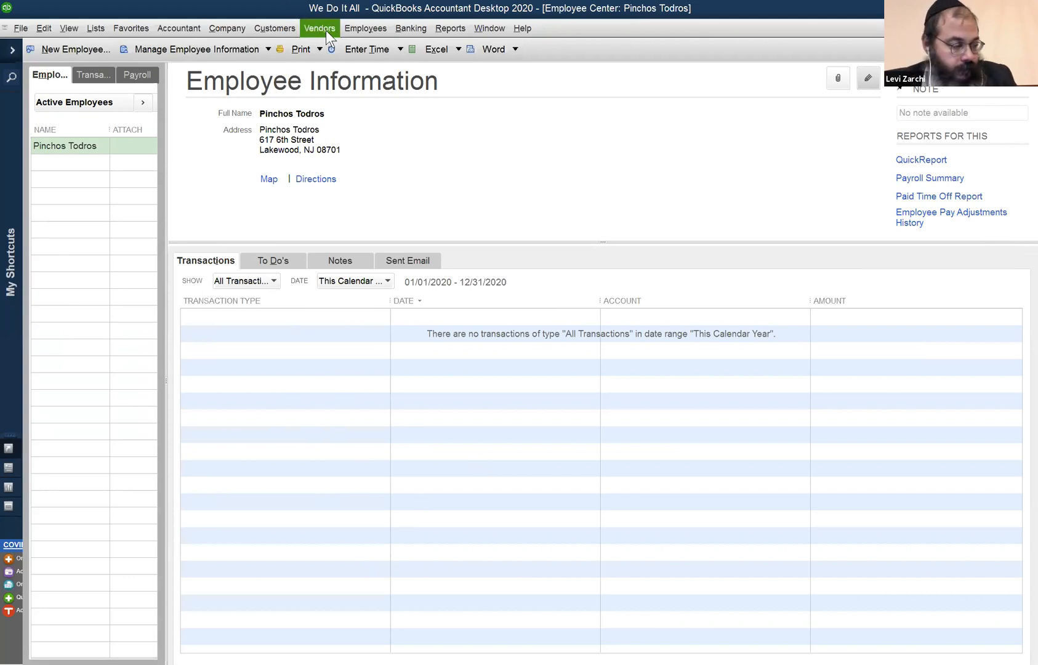
Reopen the employee's record for editing and show the payroll information.
left_click(360, 30)
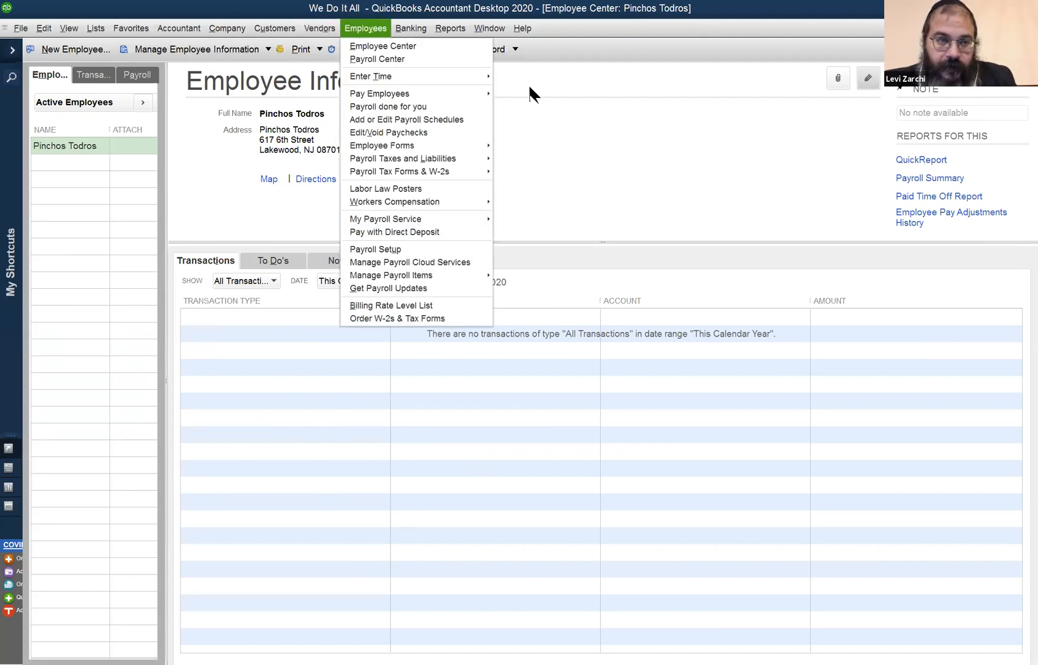
left_click(866, 80)
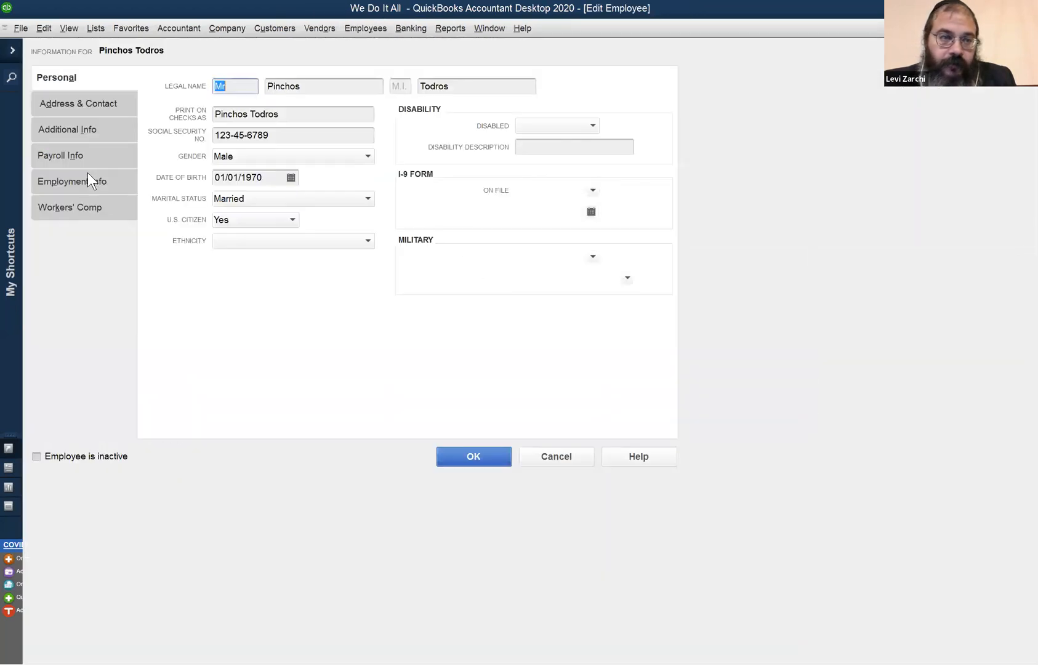
left_click(87, 158)
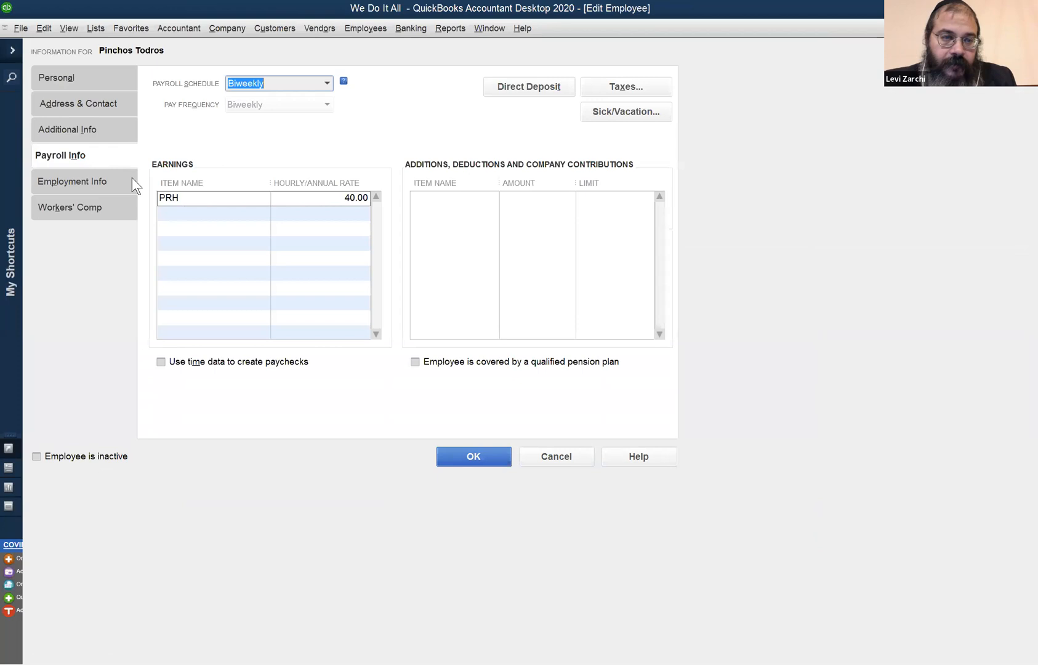
left_click(220, 199)
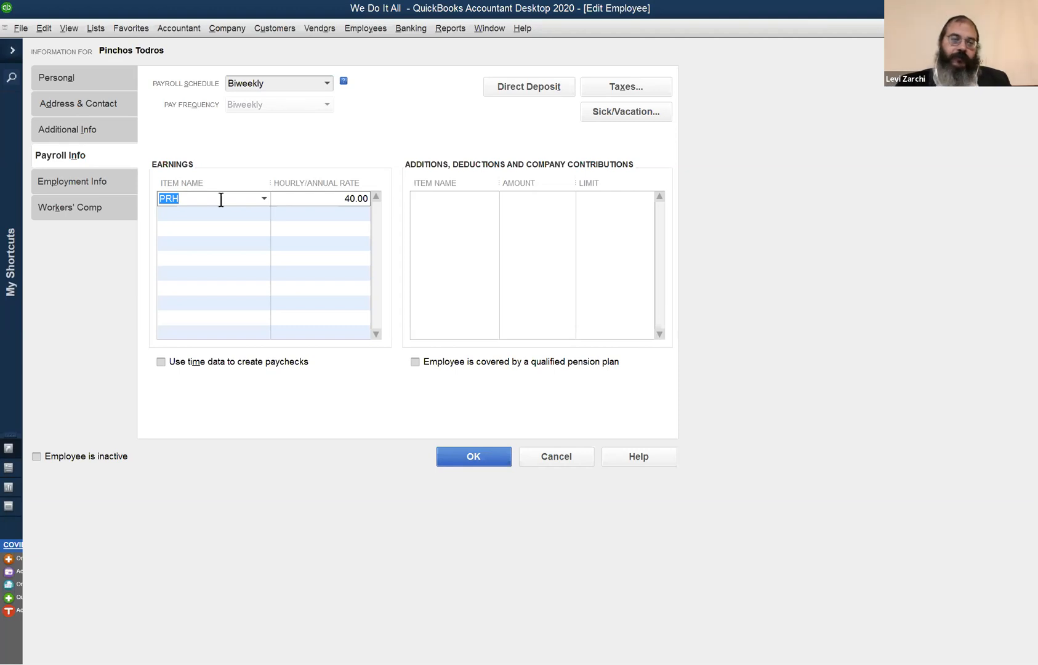
left_click(264, 198)
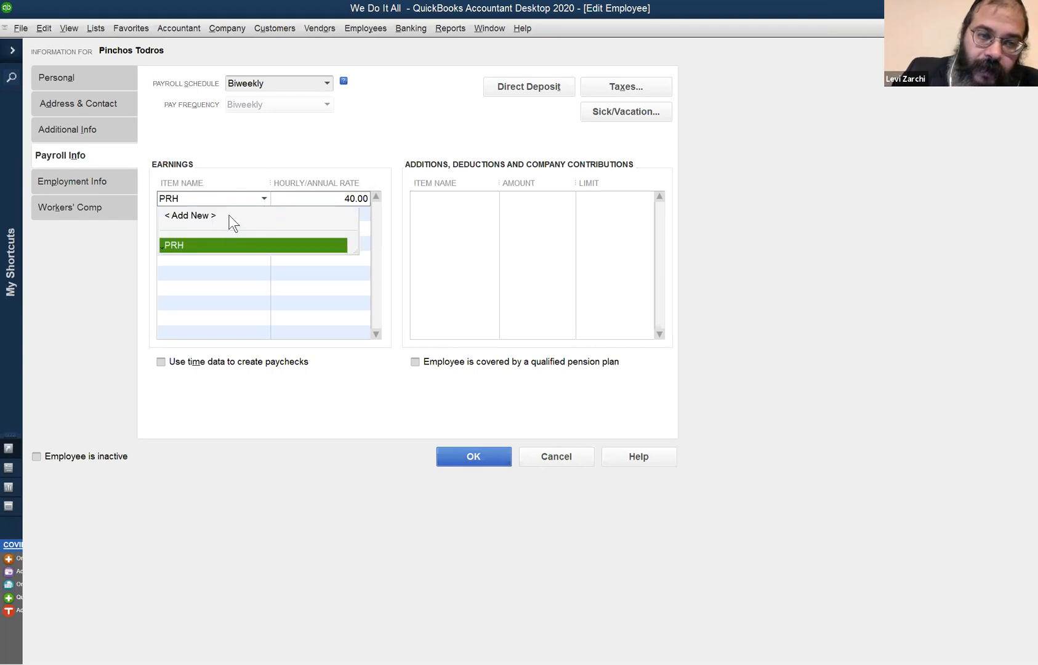
left_click(238, 217)
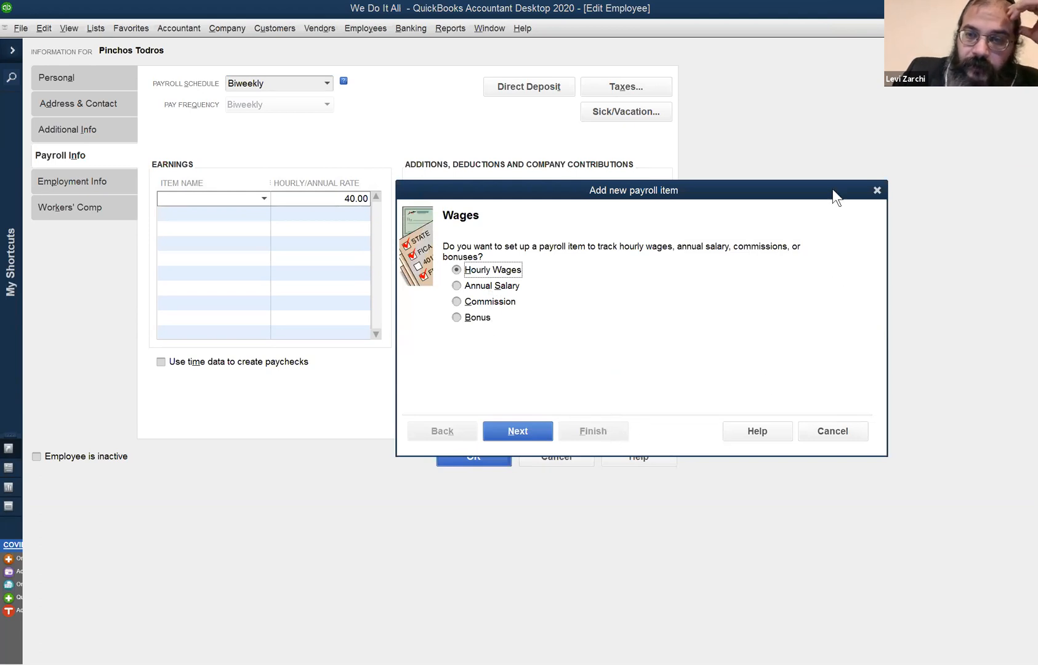
left_click(877, 190)
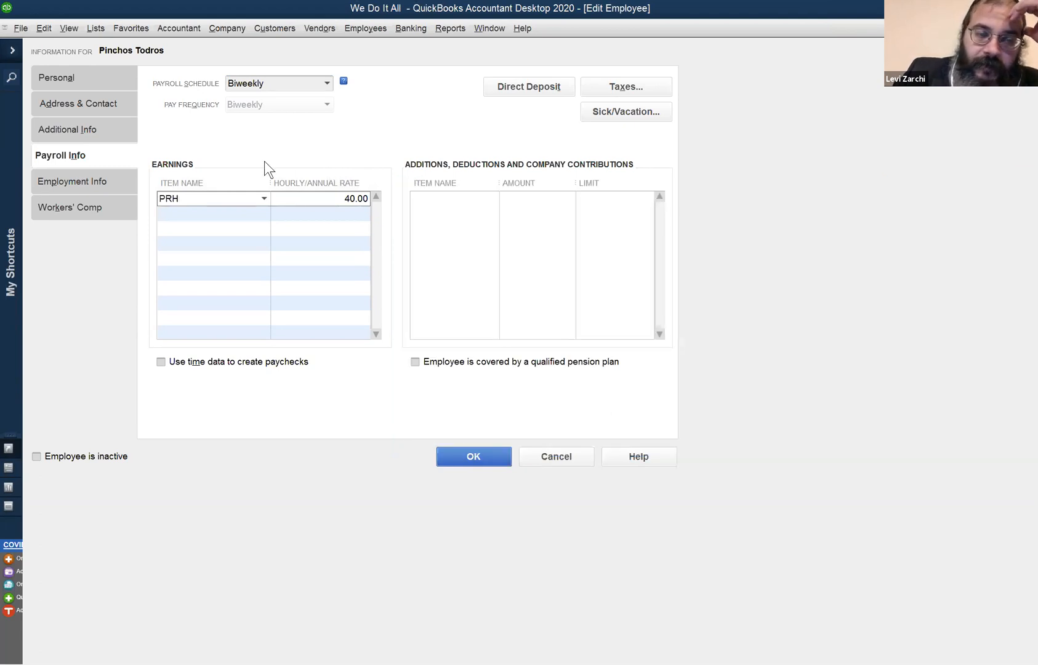
left_click(208, 196)
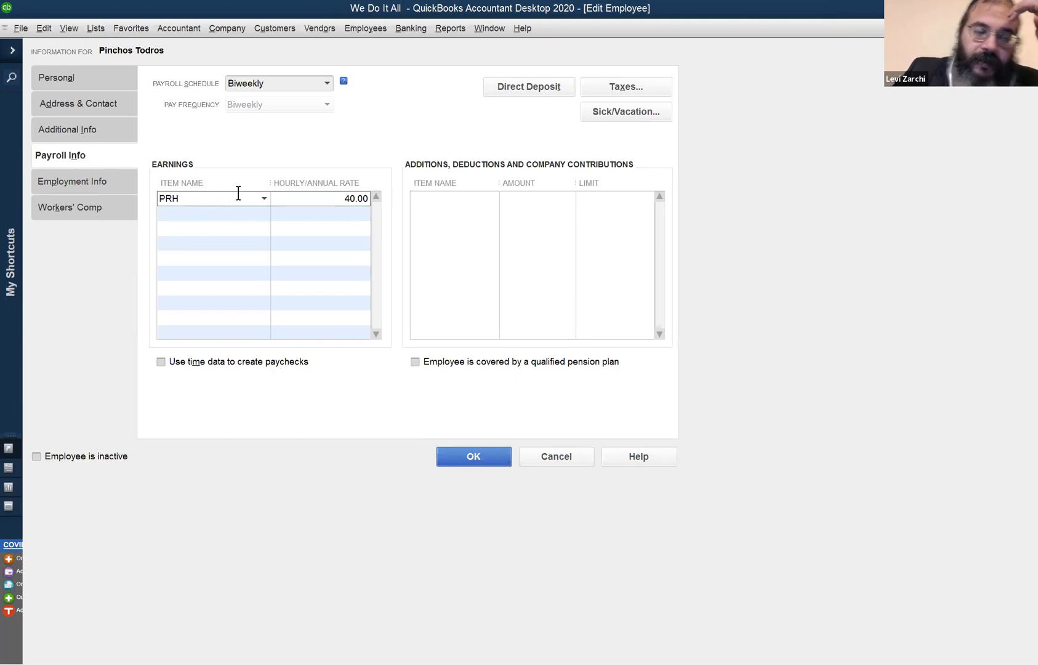
key("Tab")
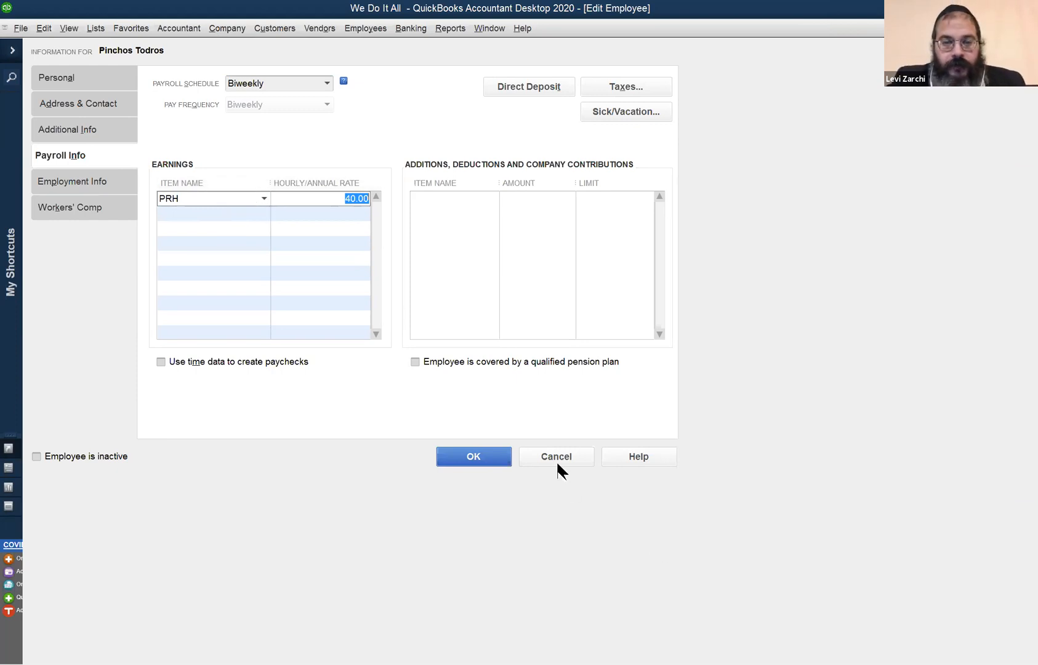
left_click(262, 198)
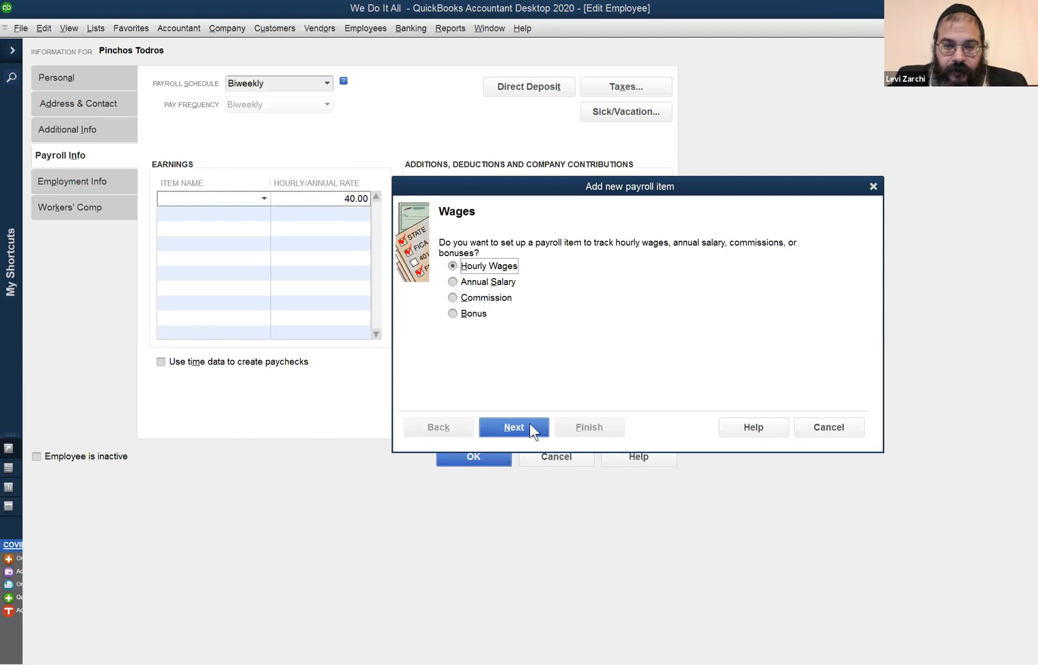
left_click(529, 428)
left_click(514, 424)
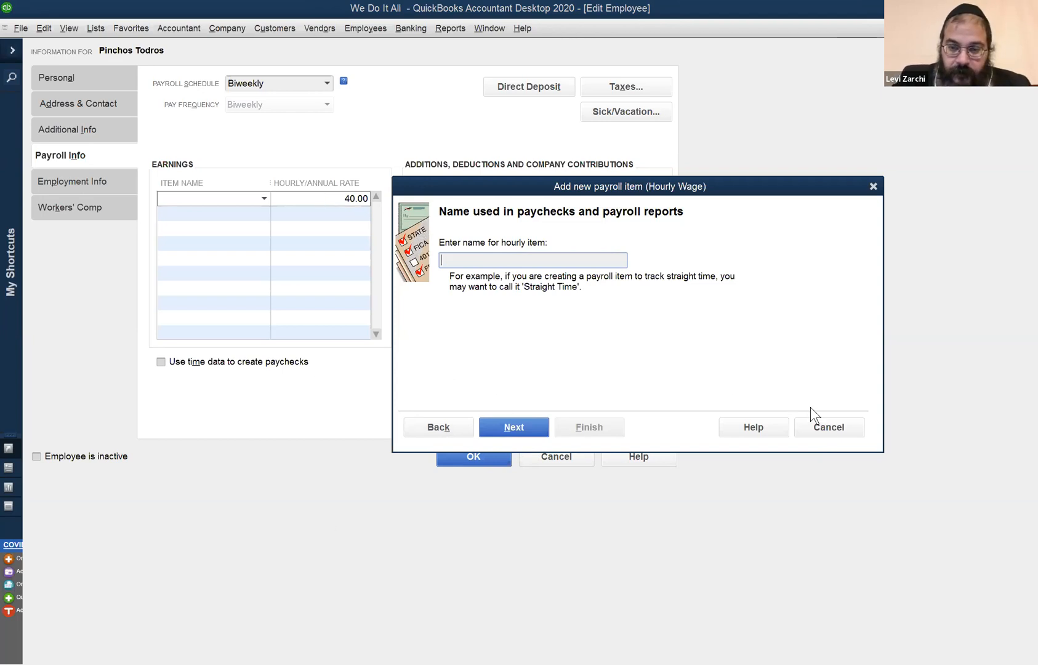
left_click(824, 426)
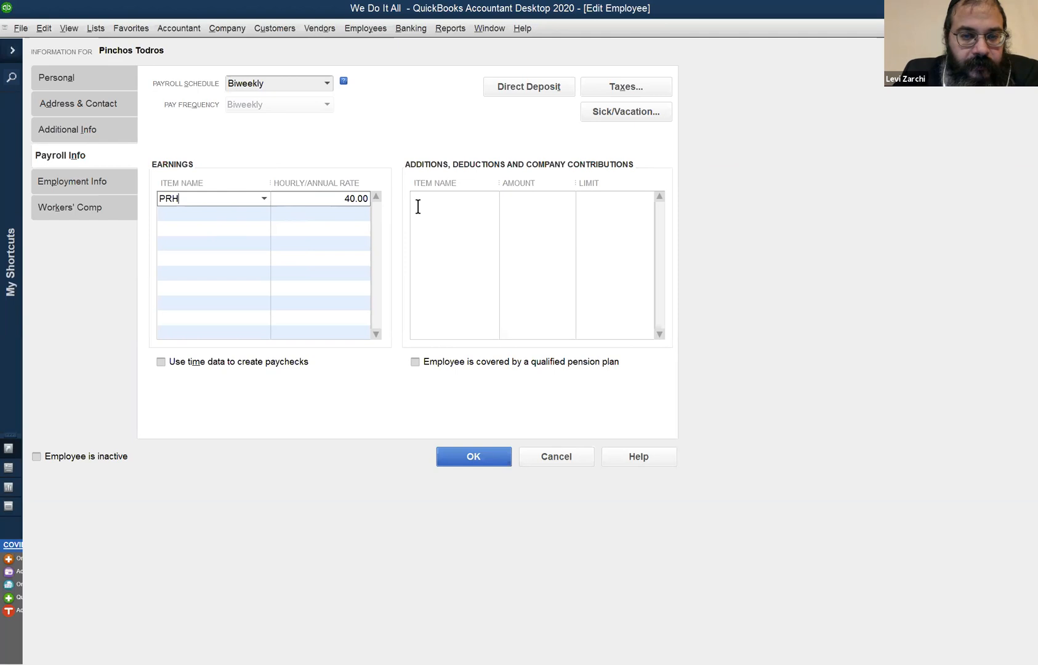
Turn on the use of time data to create the employee's paychecks and save the employee record.
left_click(328, 198)
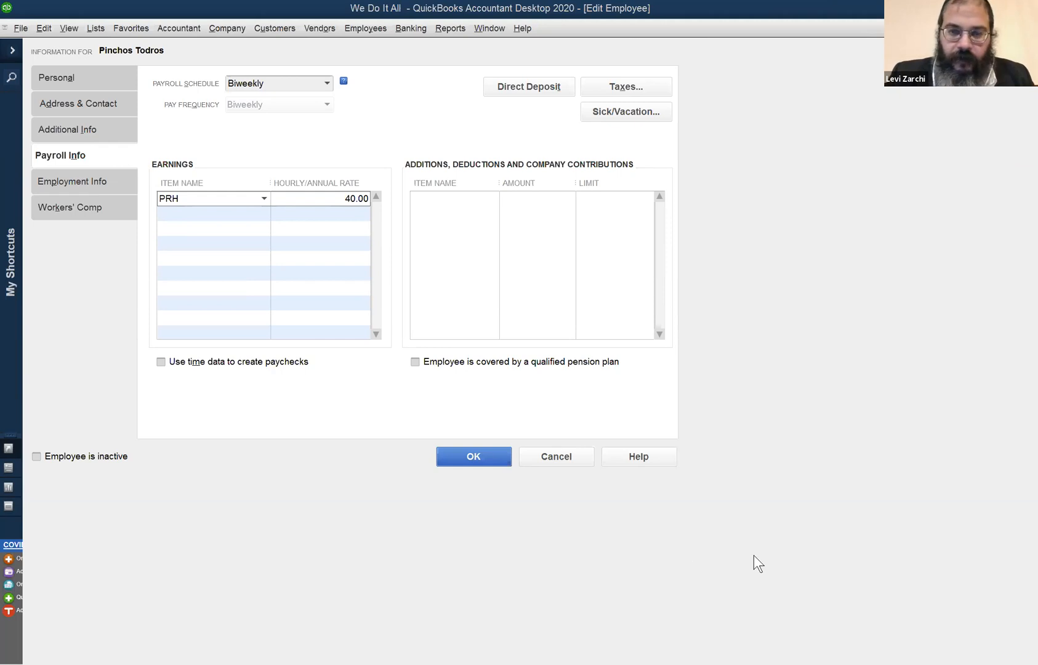
left_click(202, 364)
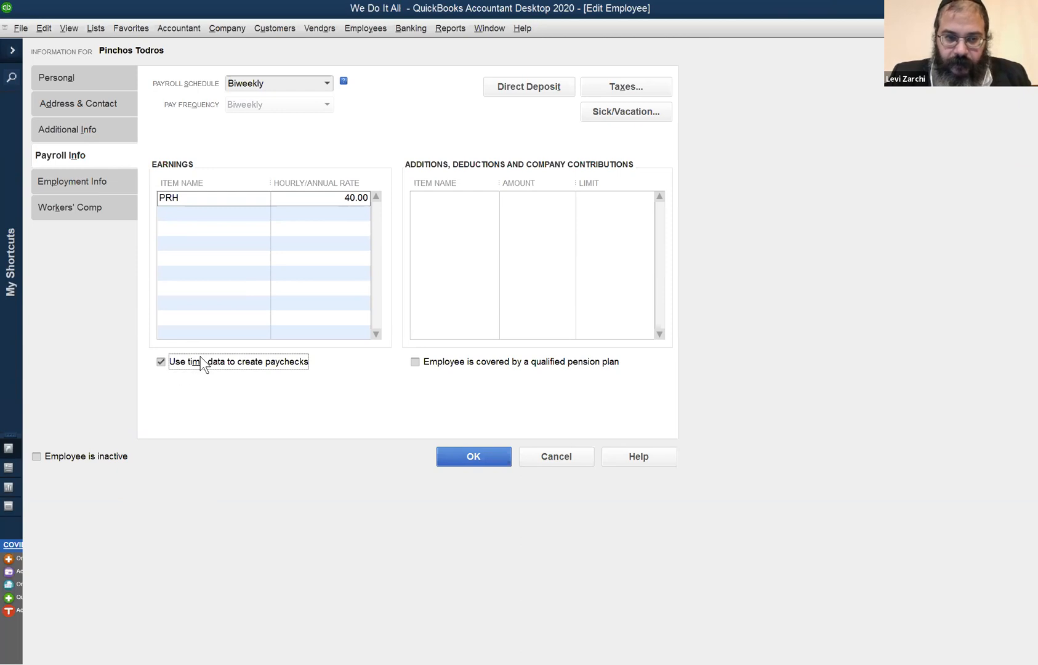
left_click(474, 456)
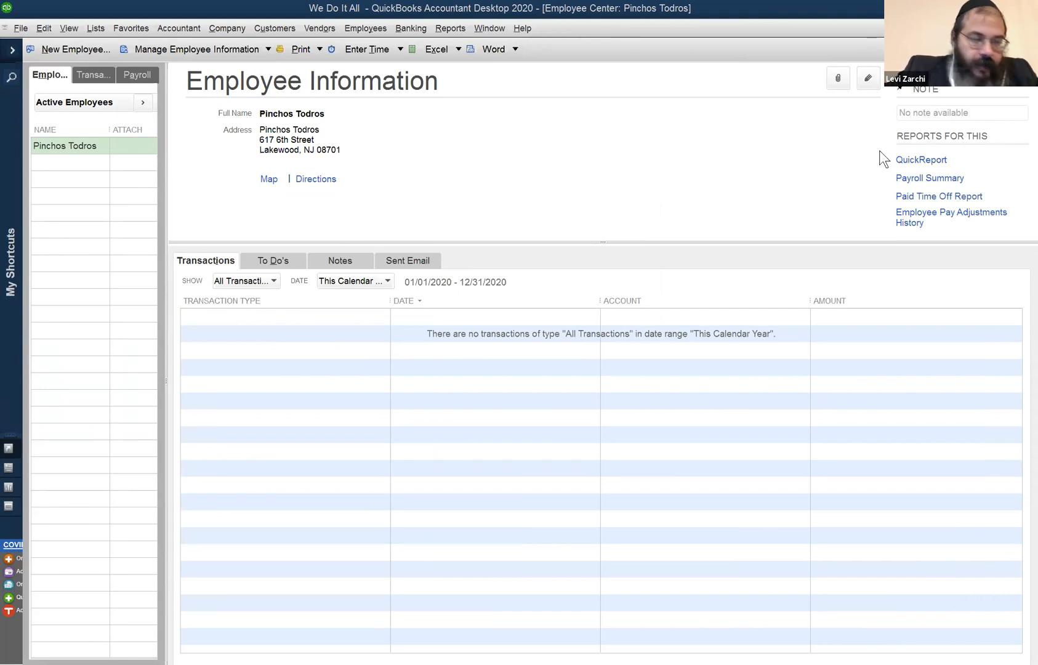
Open the weekly timesheet for entering the employee's time.
left_click(381, 31)
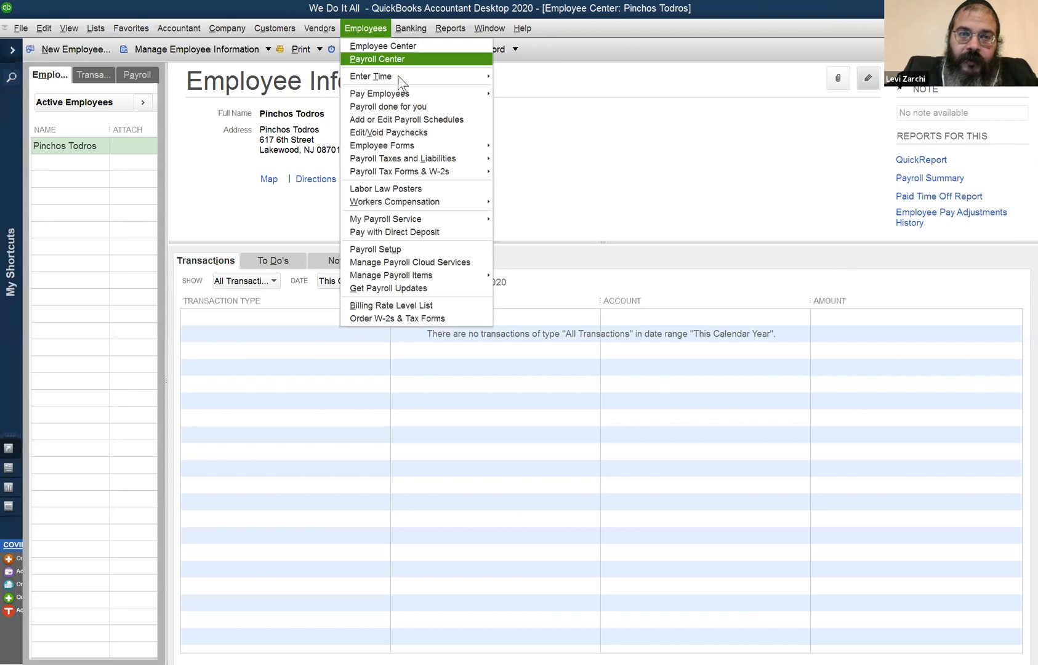
mouse_move(419, 79)
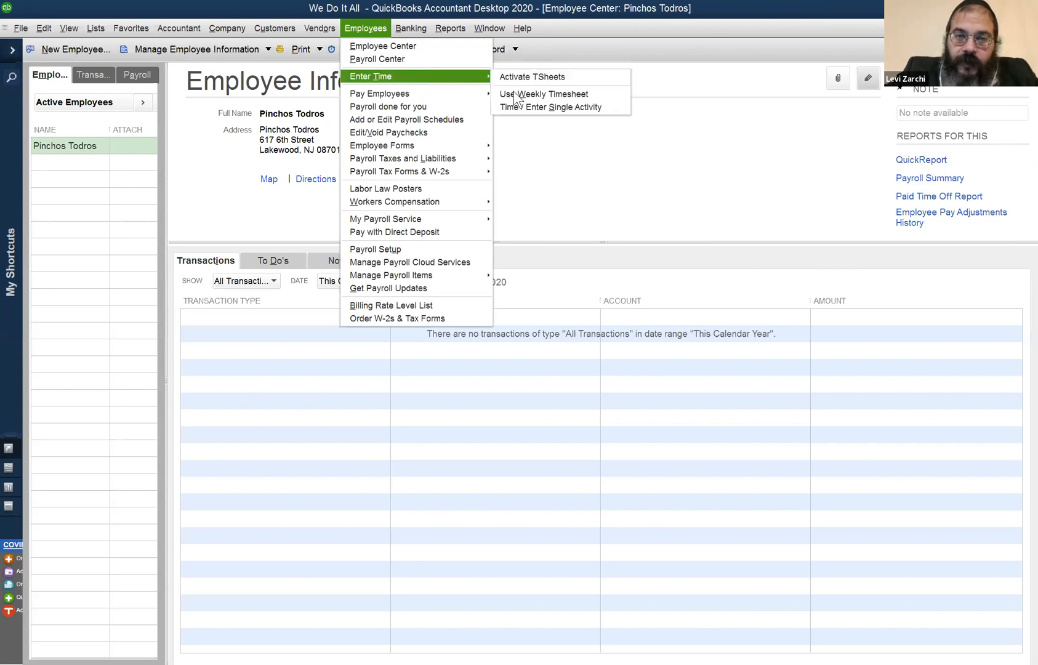
left_click(542, 94)
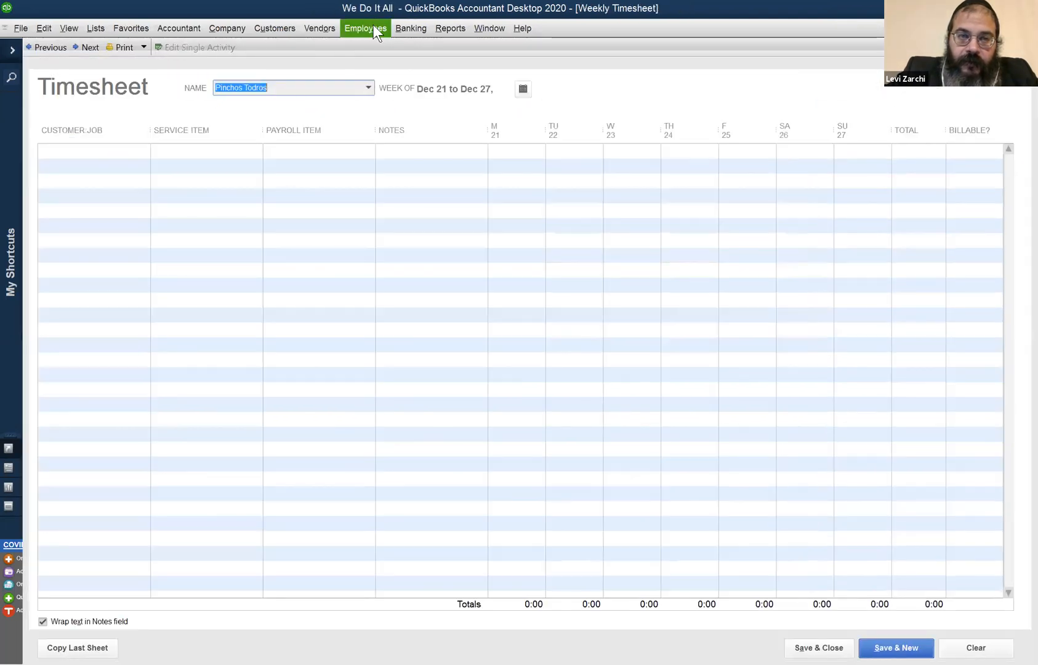
left_click(373, 27)
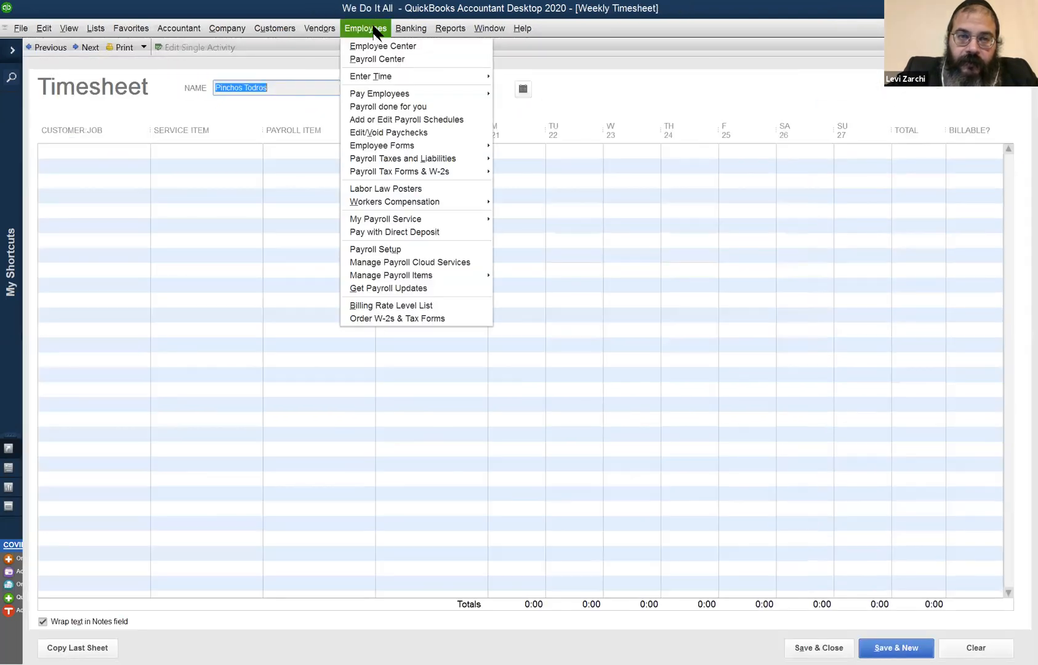
mouse_move(389, 80)
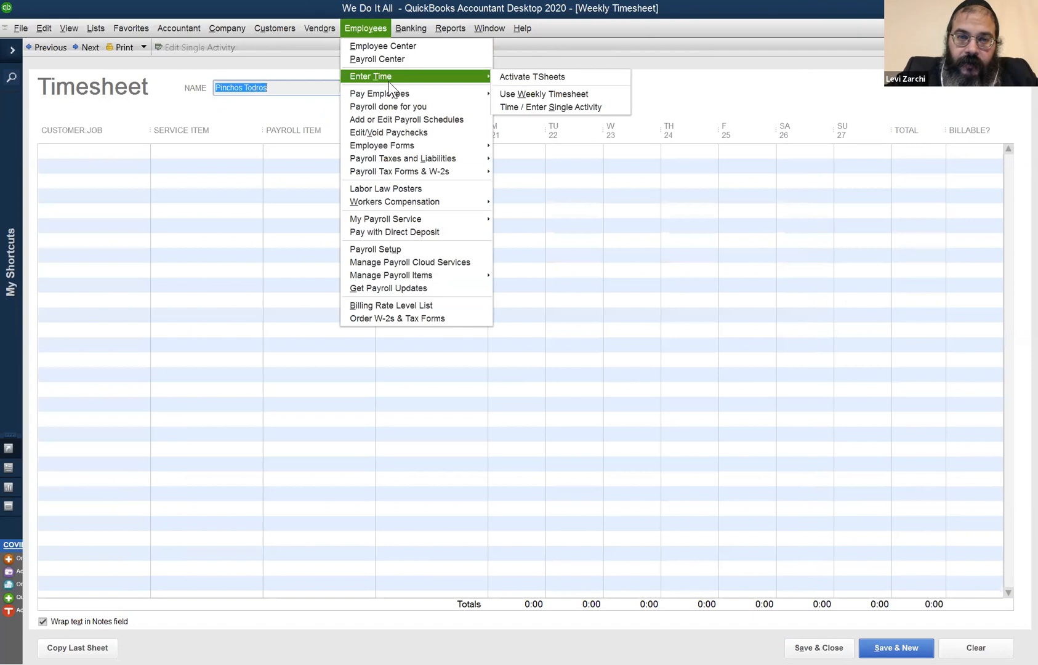
left_click(557, 94)
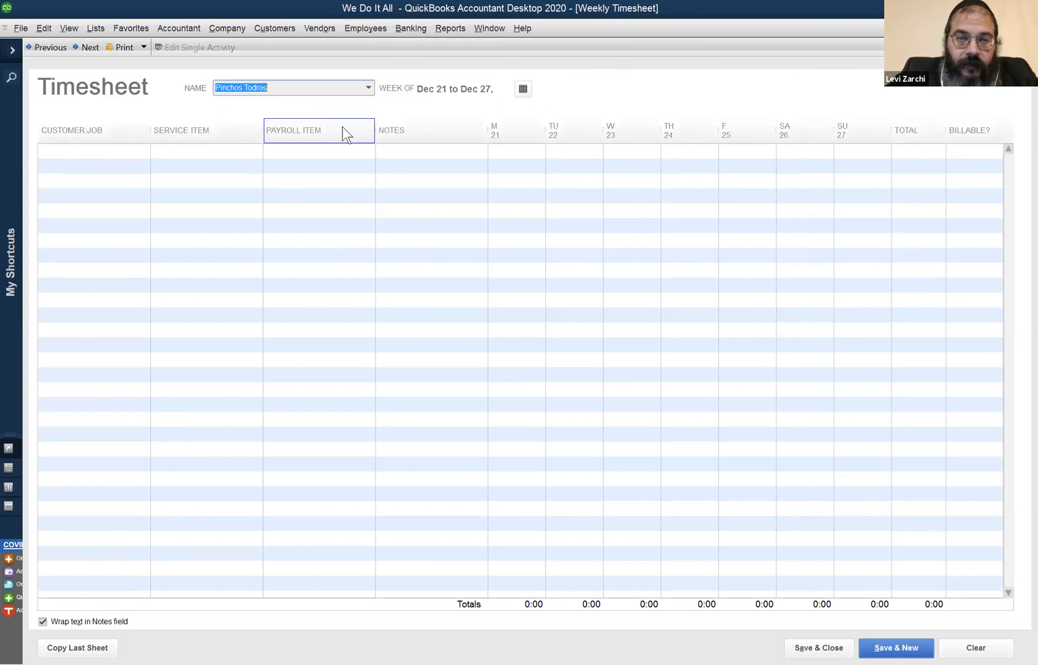
Set the timesheet week by selecting May 24, 2020, so it covers May 18 to May 24.
left_click(523, 89)
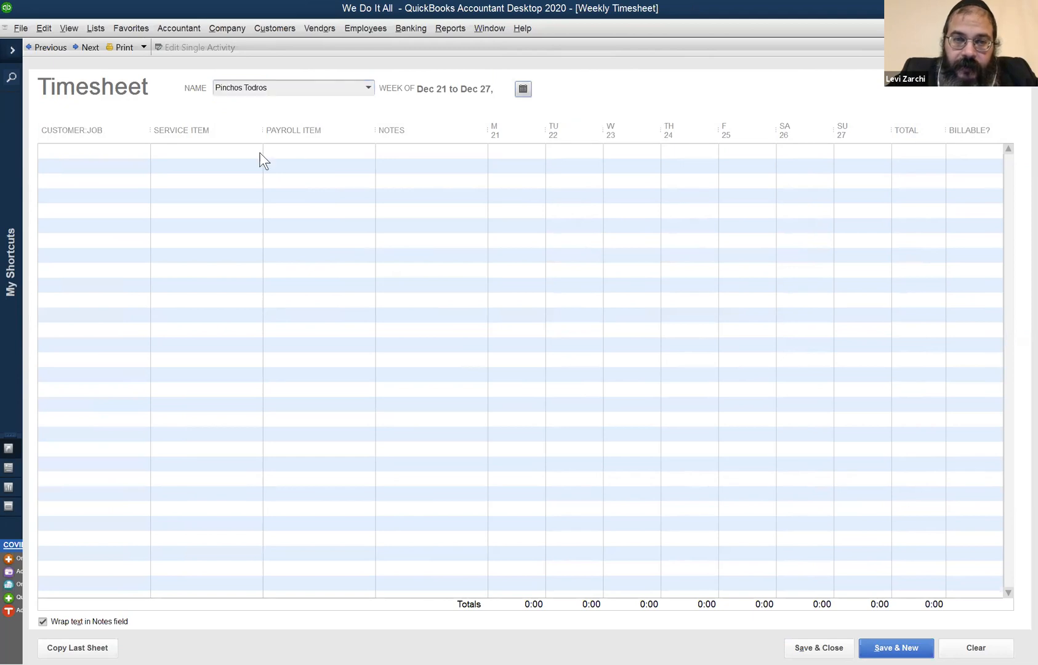
left_click(195, 240)
left_click(195, 239)
left_click(195, 239)
left_click(196, 239)
left_click(195, 240)
left_click(195, 239)
left_click(195, 240)
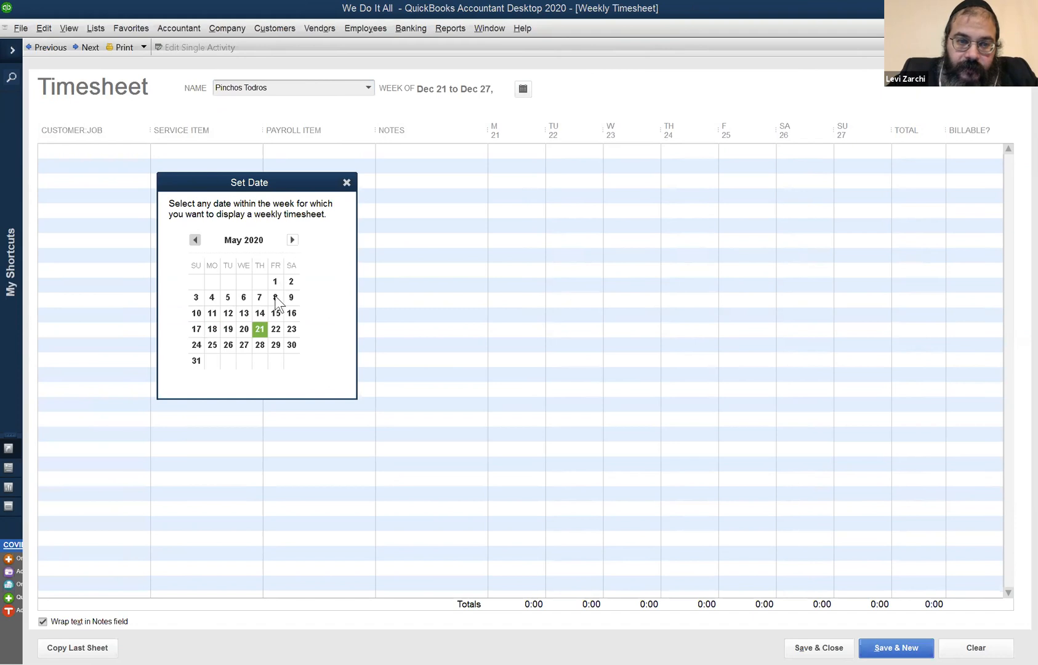
left_click(196, 344)
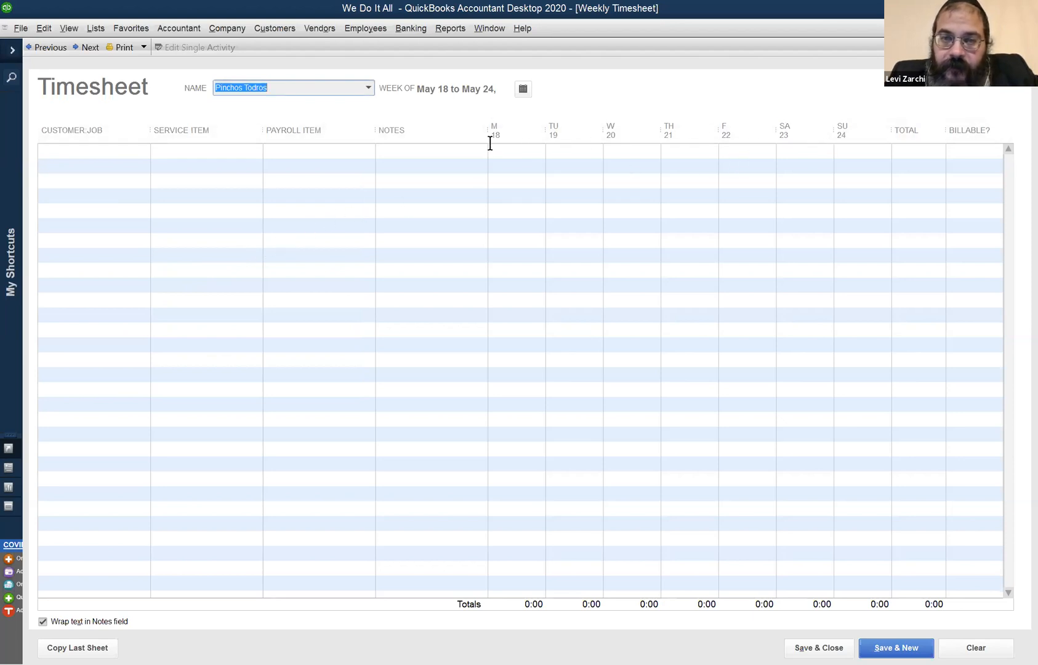
Enter the customer whose name begins with "Pl" as the customer job in the first timesheet row.
left_click(857, 149)
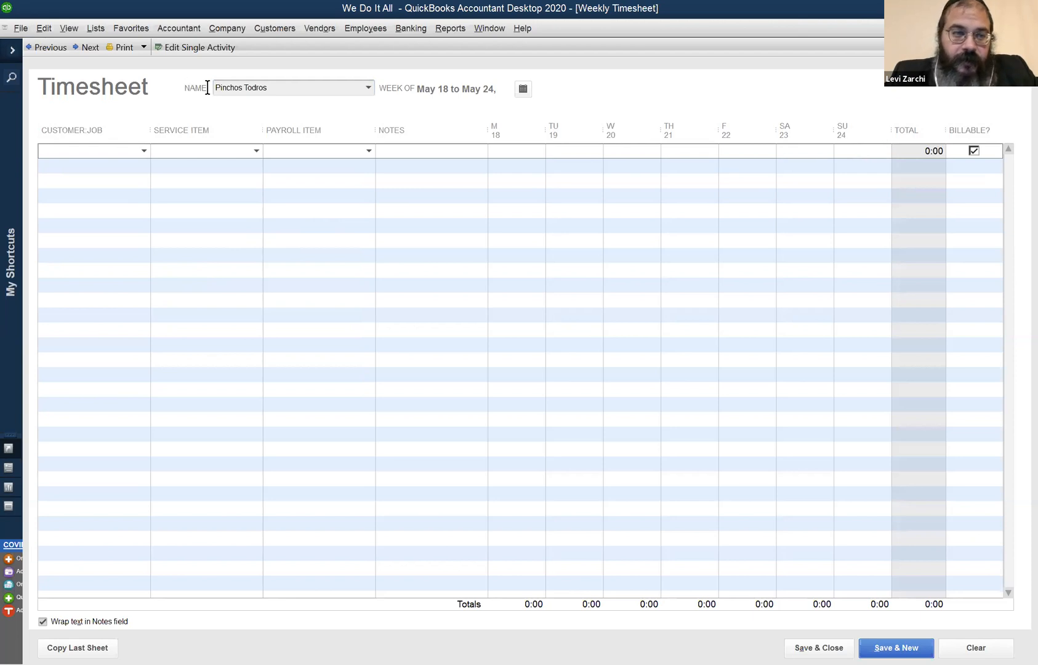
left_click(279, 88)
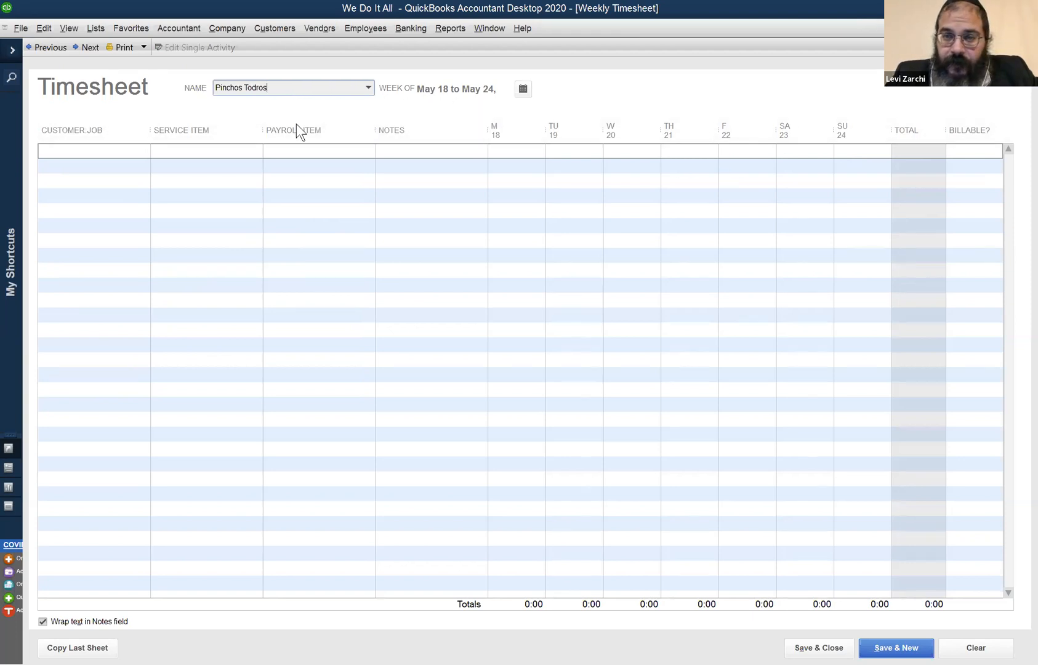
left_click(80, 151)
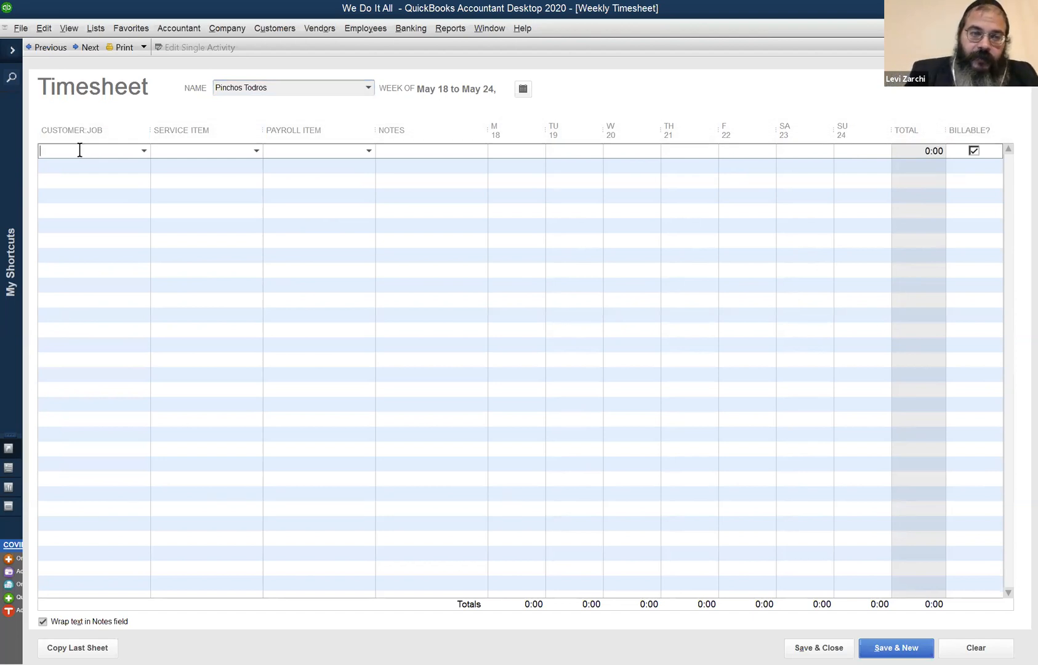
type("P")
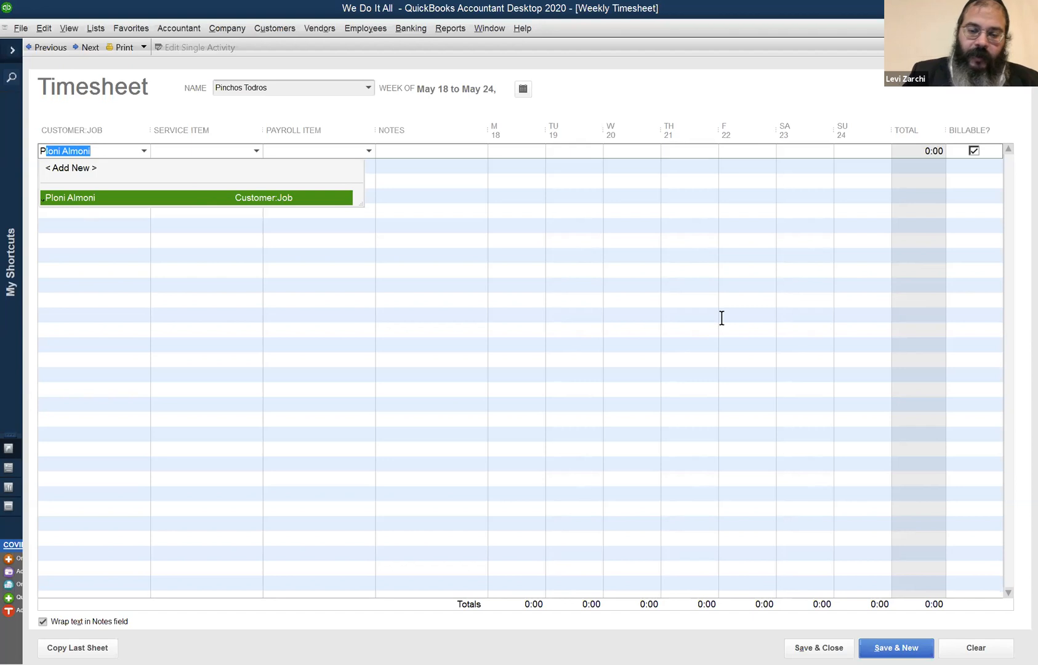
type("o")
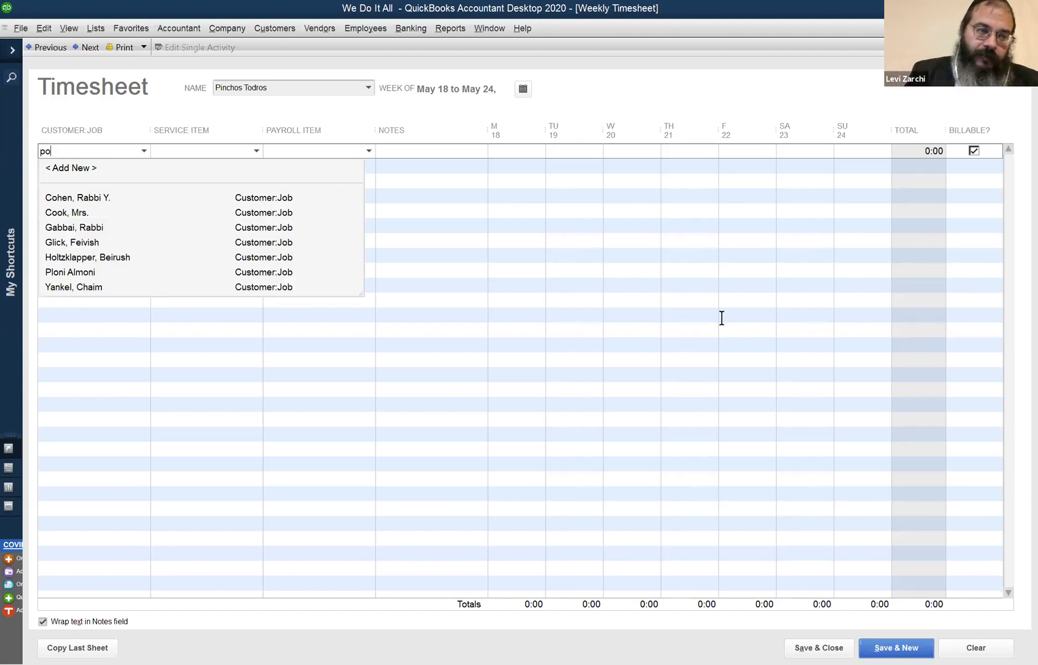
key("BackSpace")
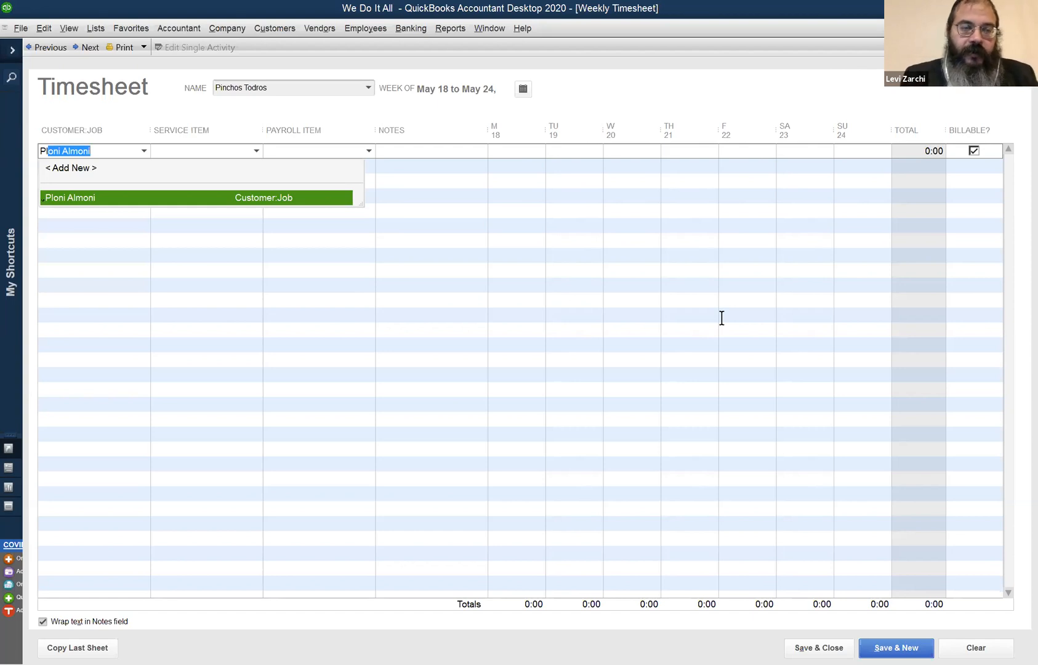
key("Tab")
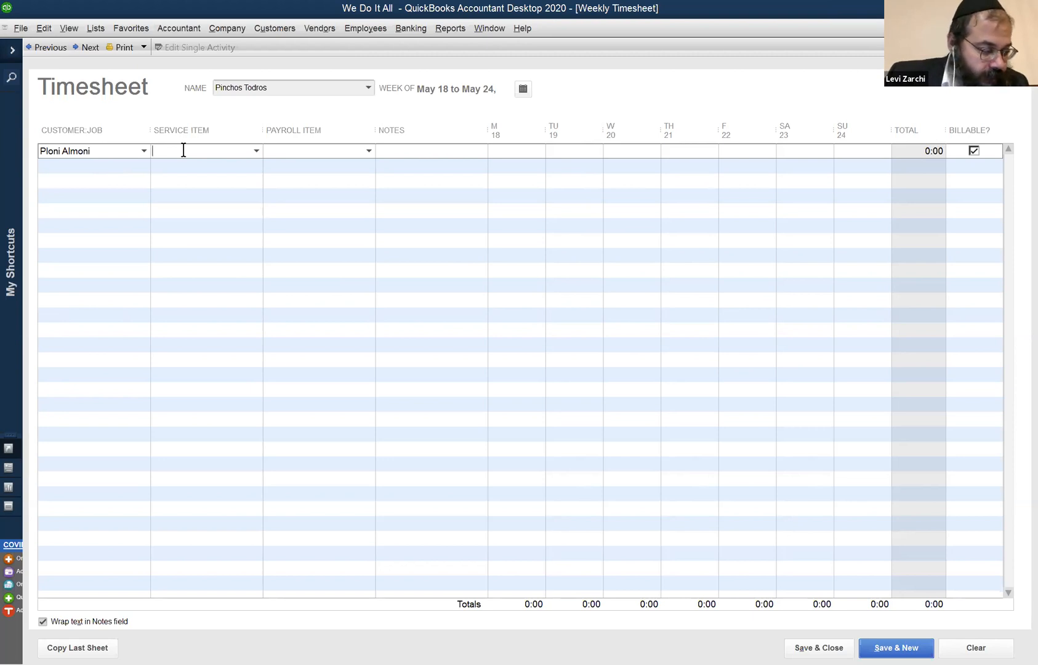
type("WD")
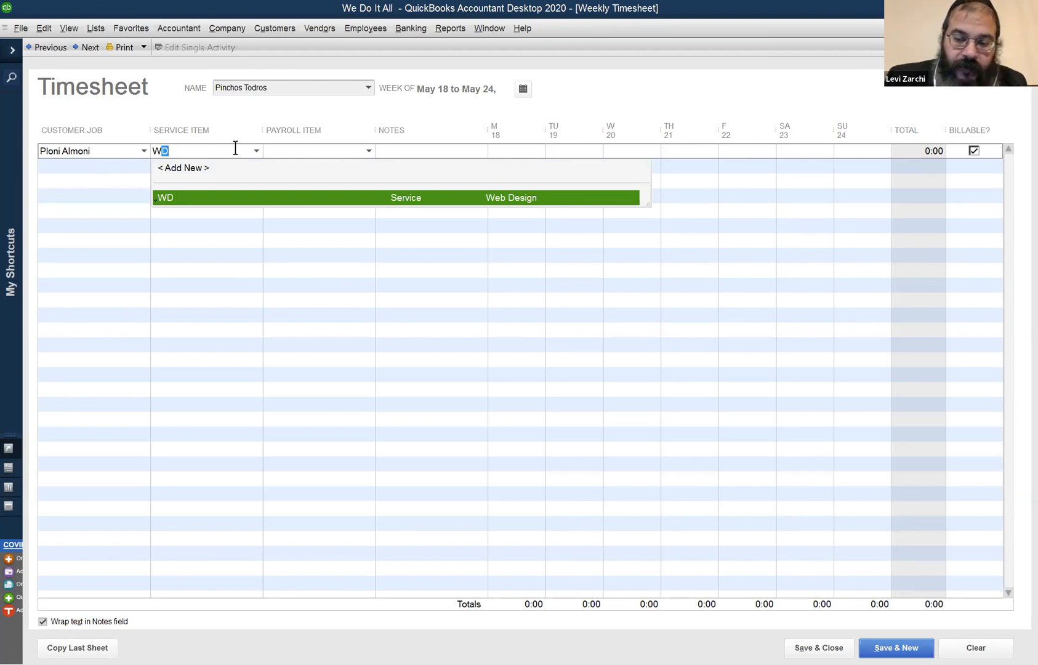
key("BackSpace")
key("BackSpace")
type("HK")
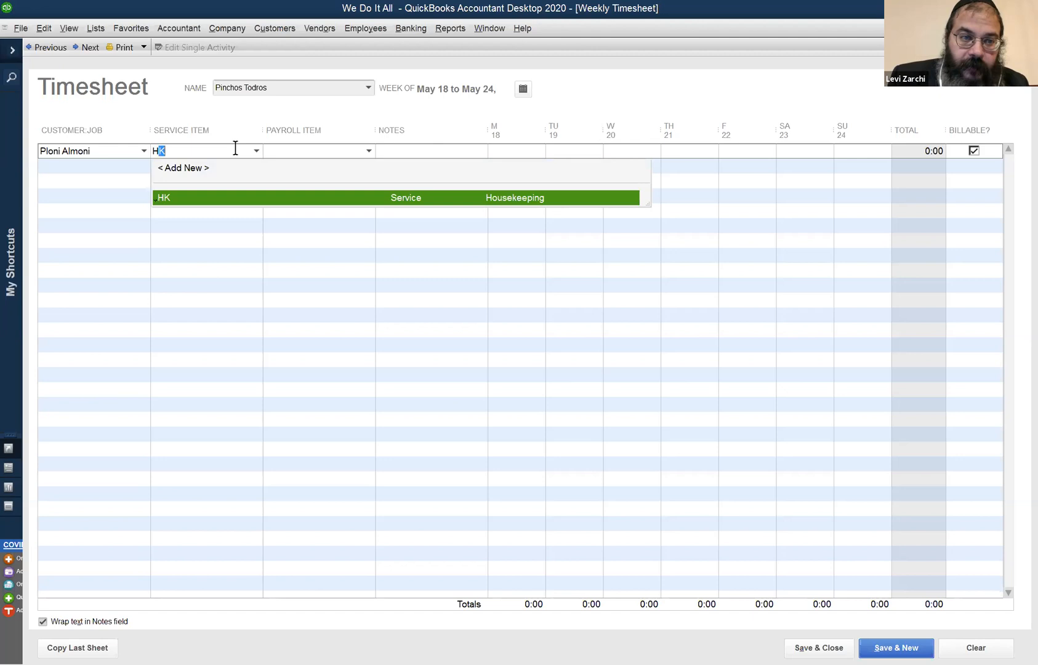
key("BackSpace")
key("BackSpace")
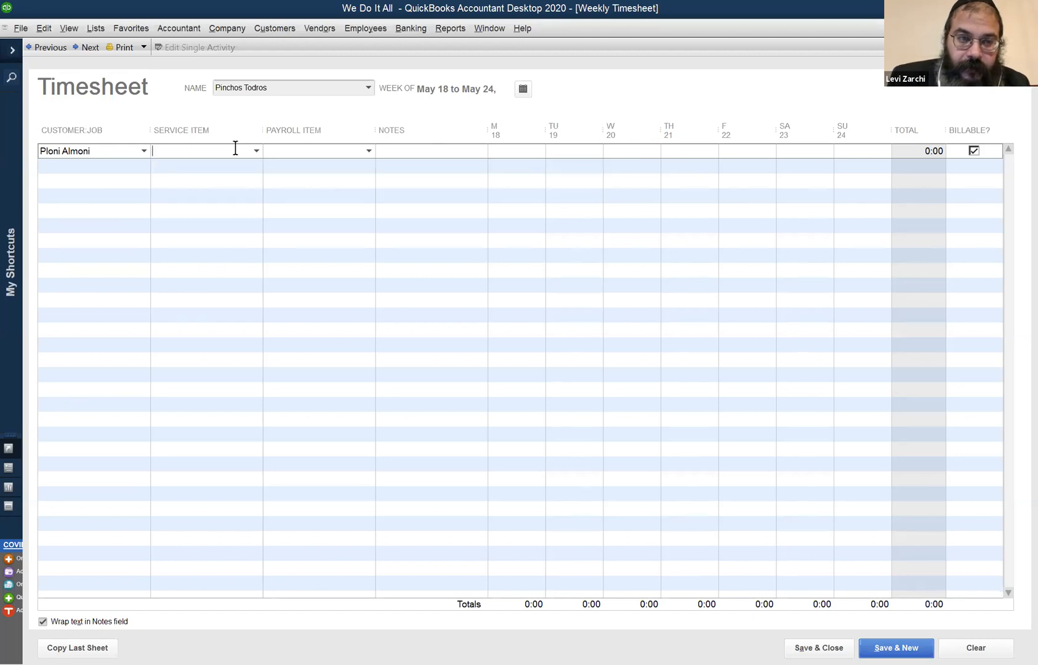
type("m")
key("BackSpace")
type("t")
key("BackSpace")
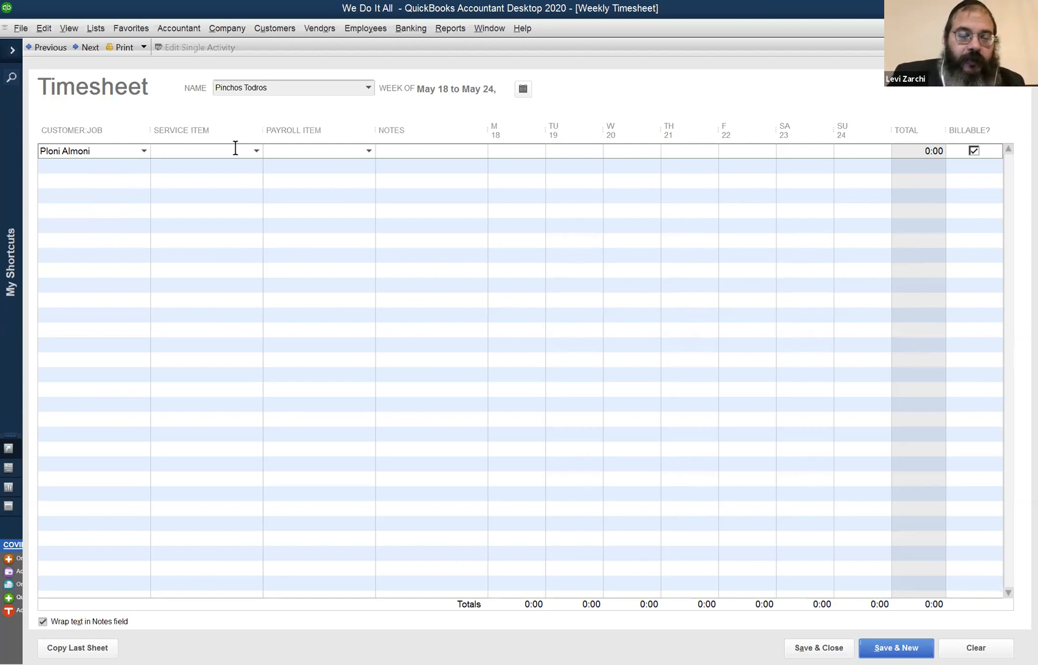
type("m")
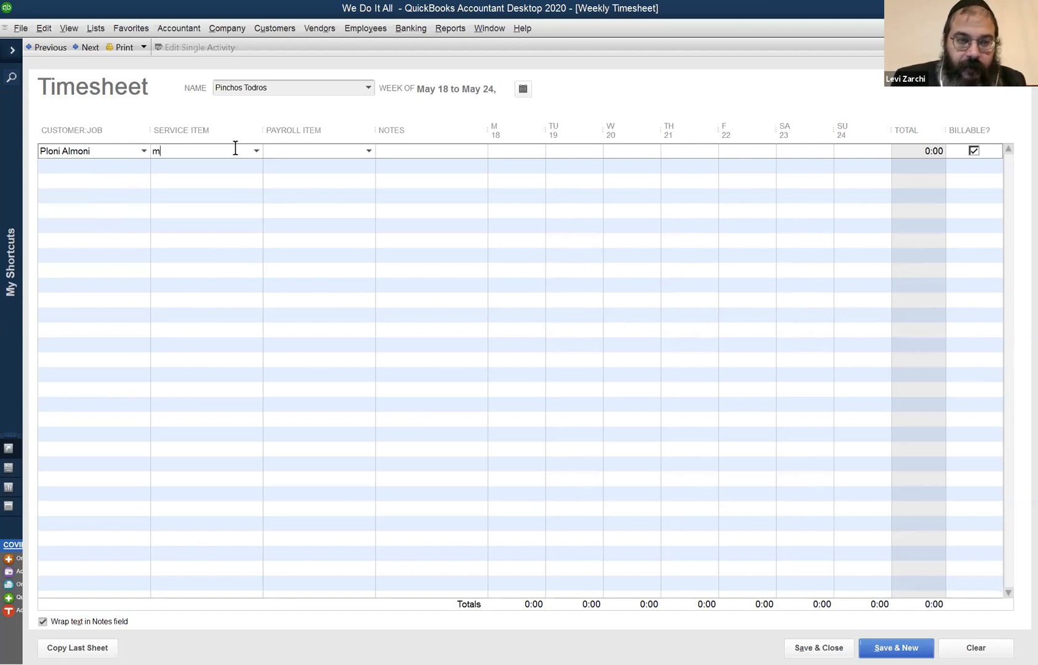
key("BackSpace")
type("t")
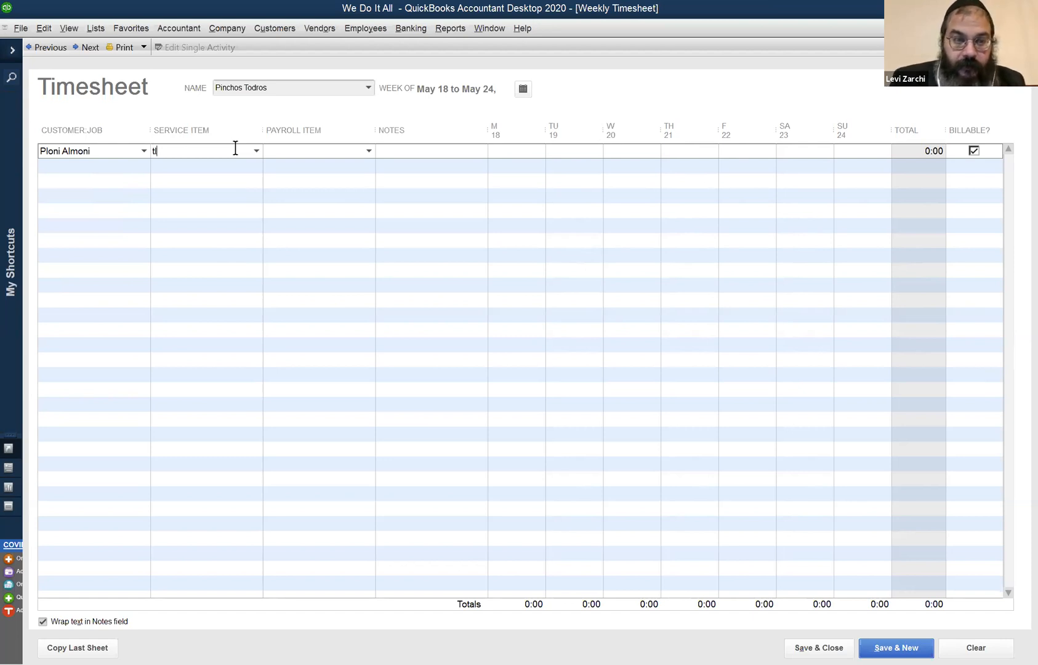
key("BackSpace")
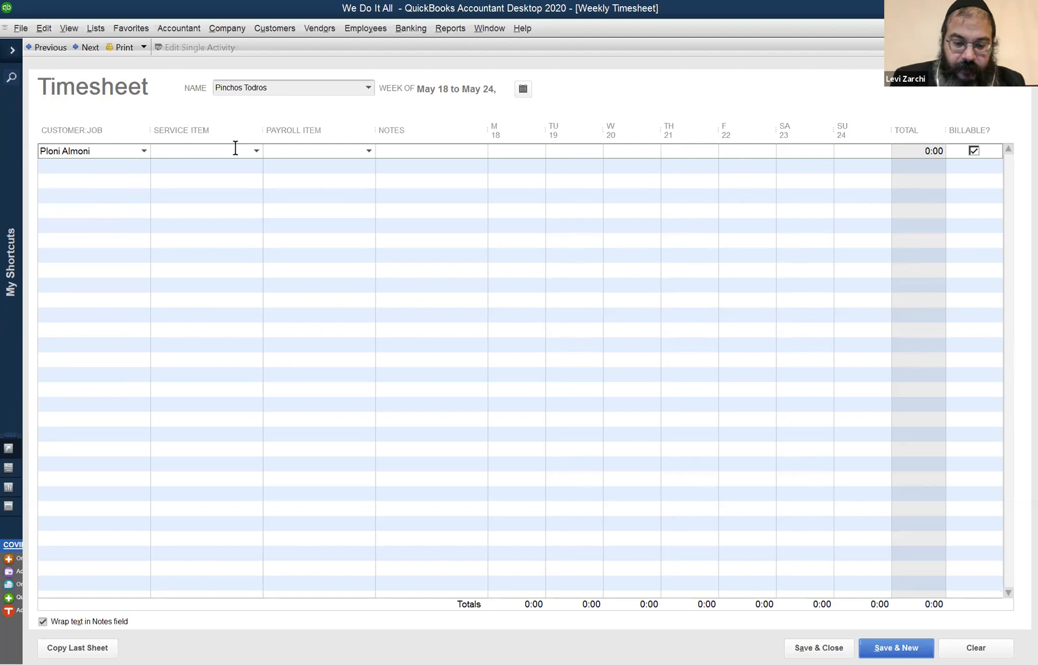
type("GC")
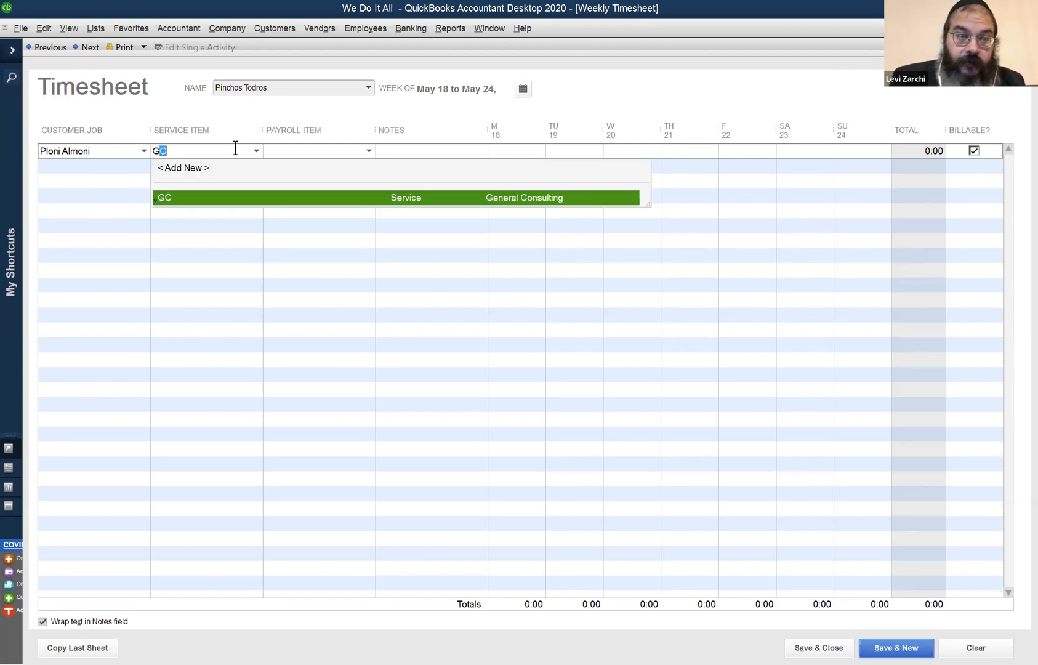
key("BackSpace")
key("BackSpace")
Enter WD as the service item and PRH as the payroll item in the first timesheet row.
type("WD")
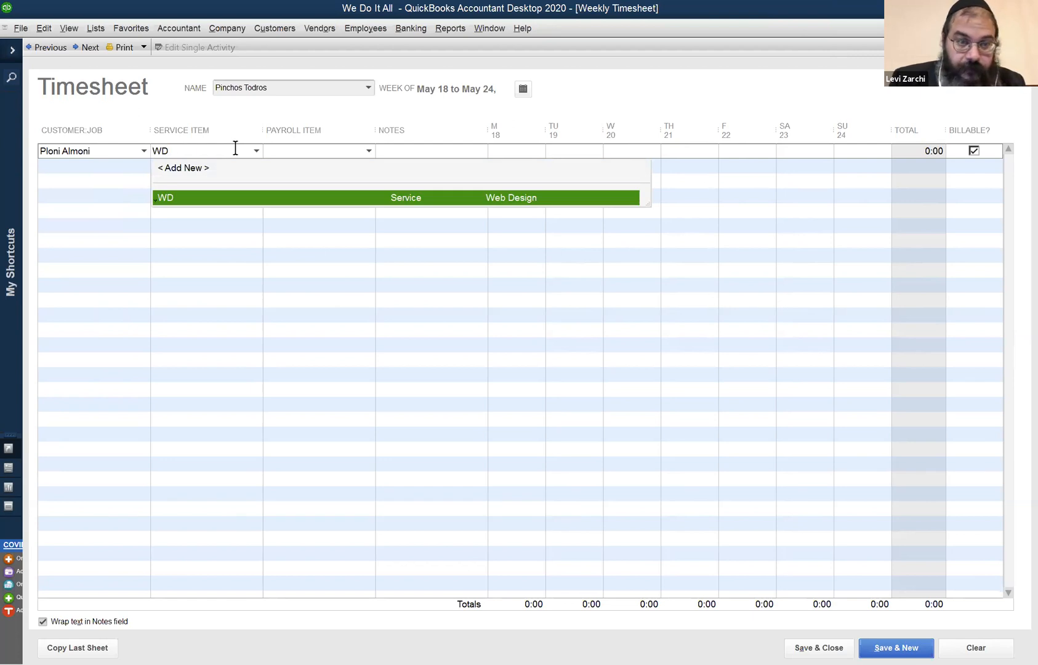
key("Tab")
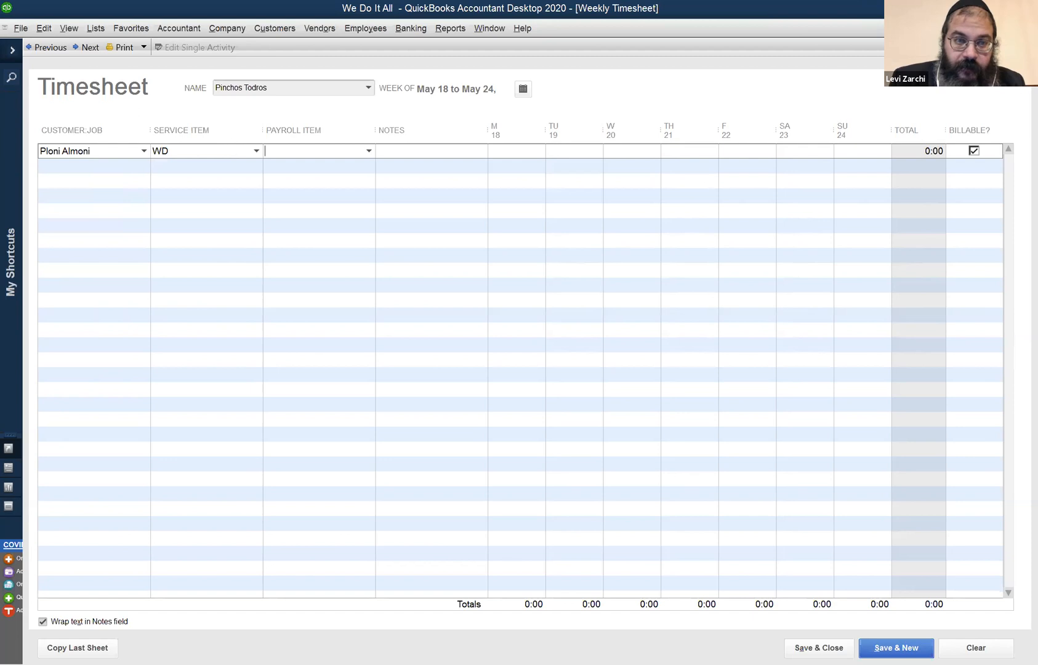
type("PRH")
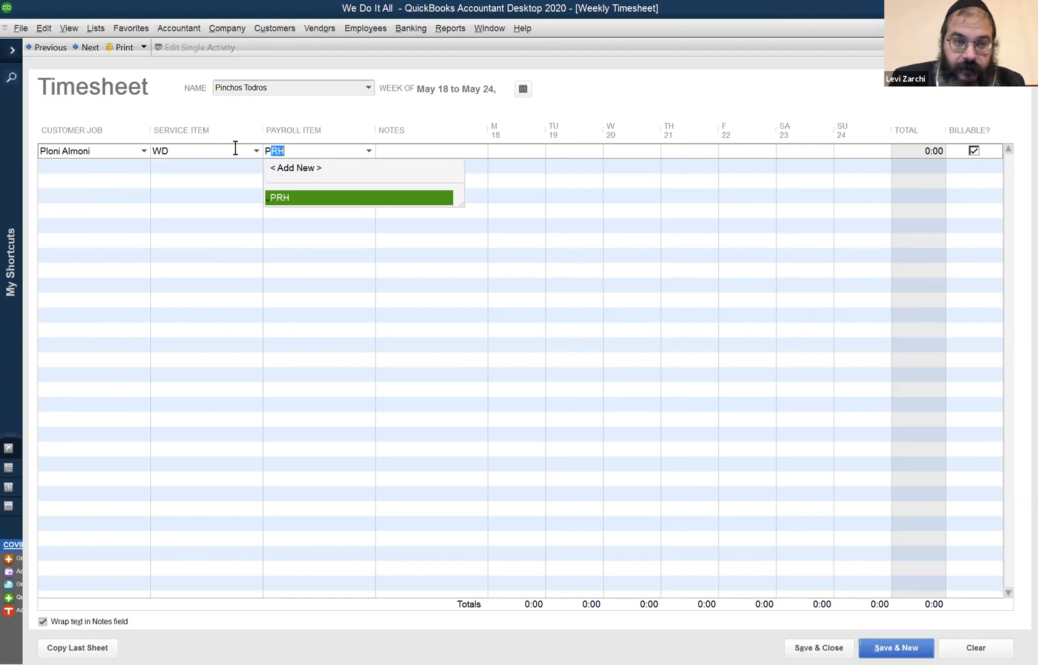
key("Tab")
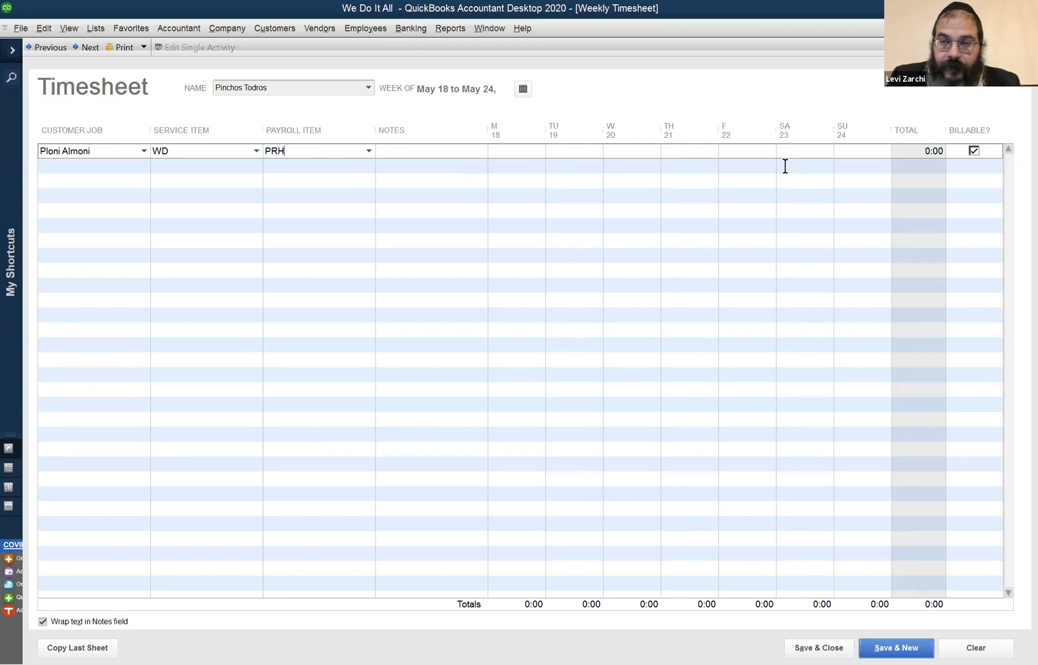
Enter 1 hour for Sunday the 24th in the first timesheet row.
left_click(861, 151)
type("1")
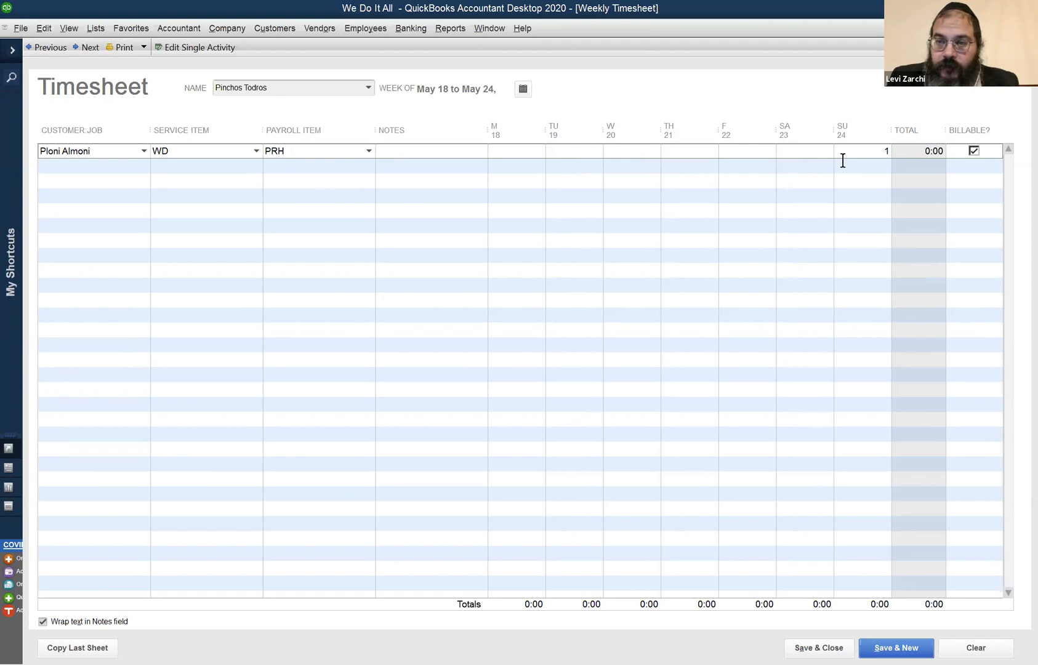
type("`")
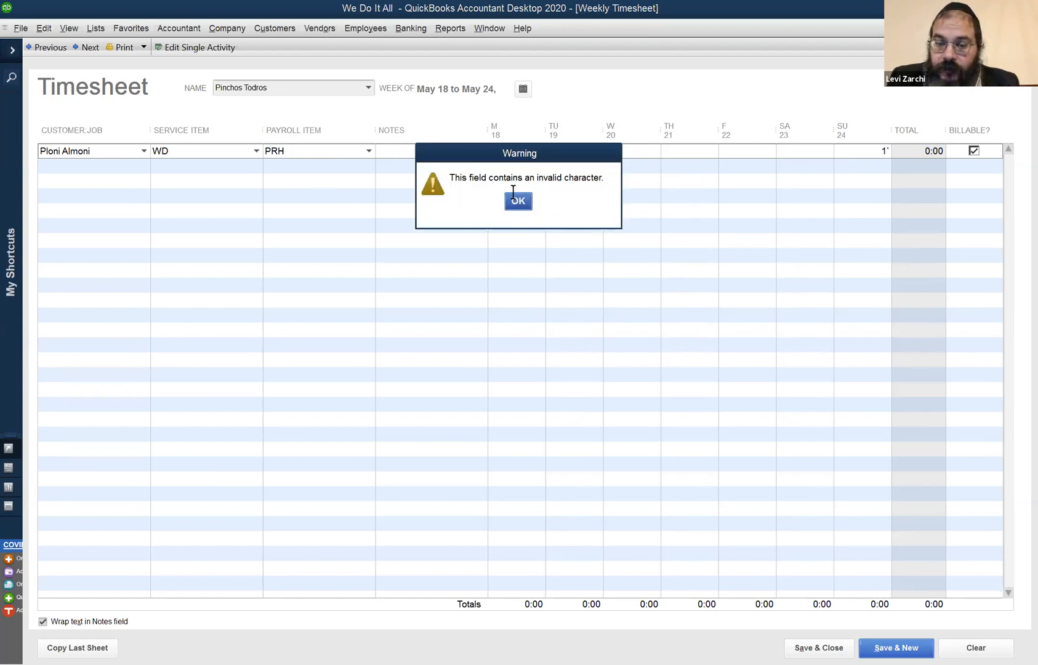
left_click(511, 202)
type("1")
key("Tab")
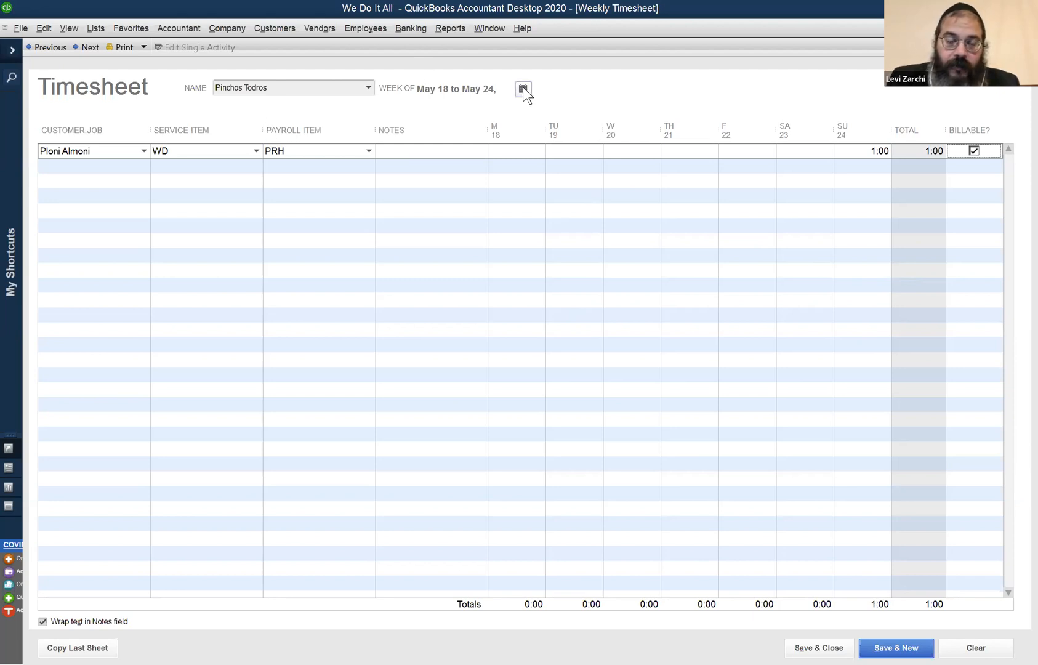
left_click(365, 30)
mouse_move(387, 79)
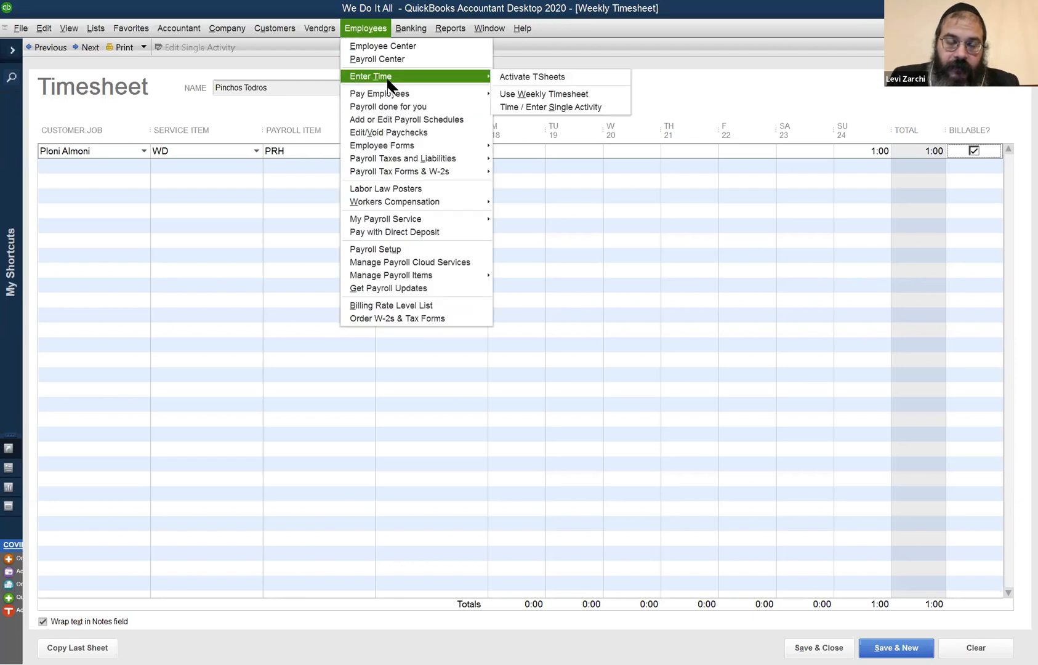
left_click(594, 92)
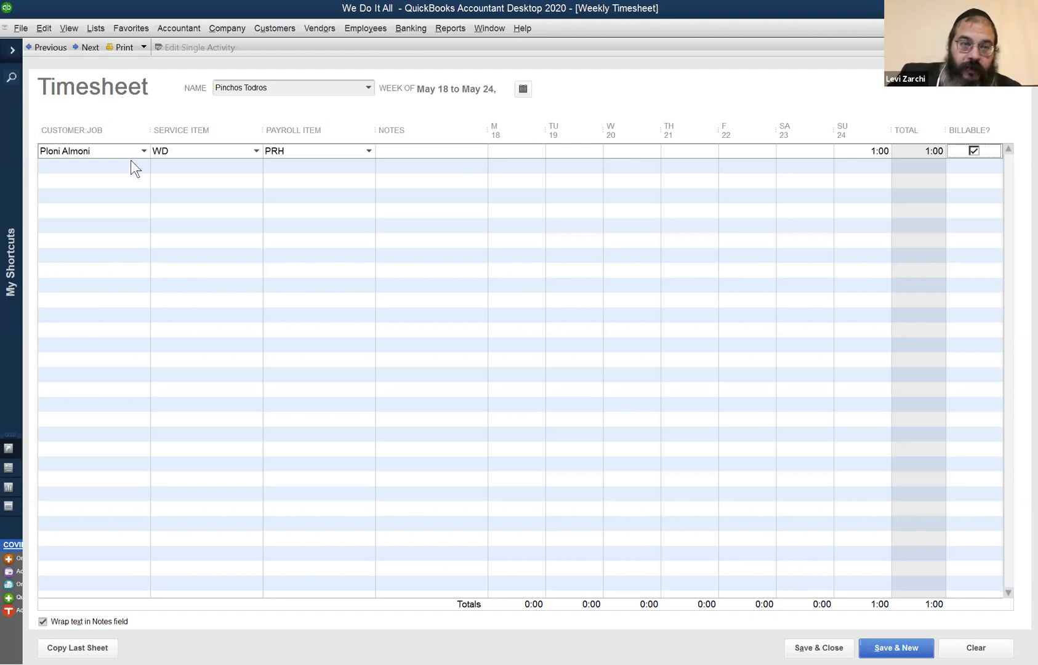
Try to switch the timesheet from the employee to the vendor Amazon.
left_click(278, 88)
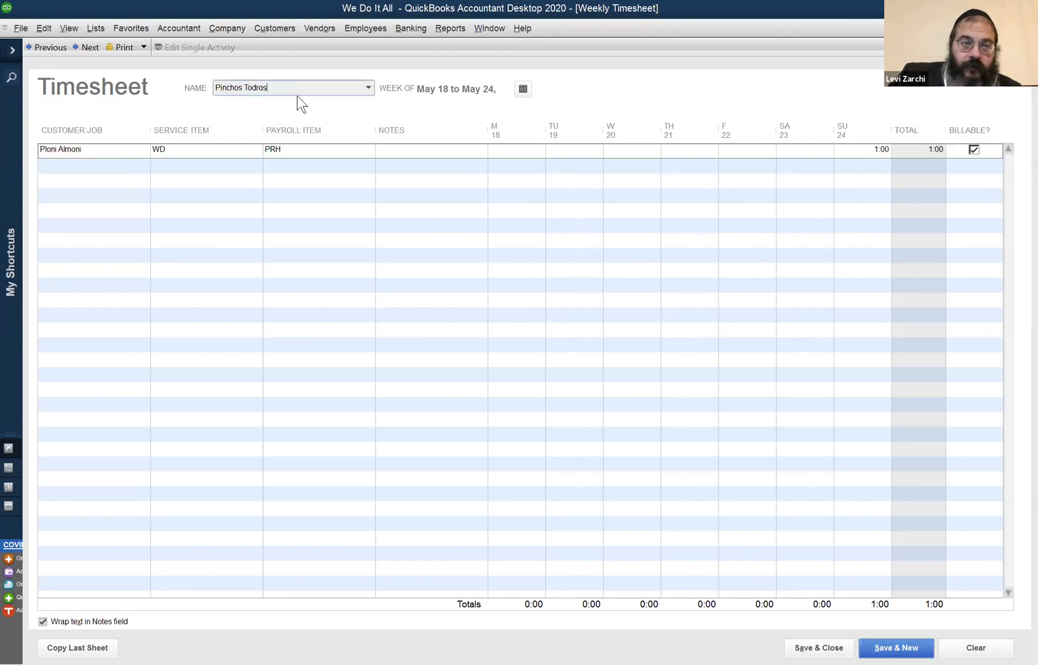
left_click(368, 88)
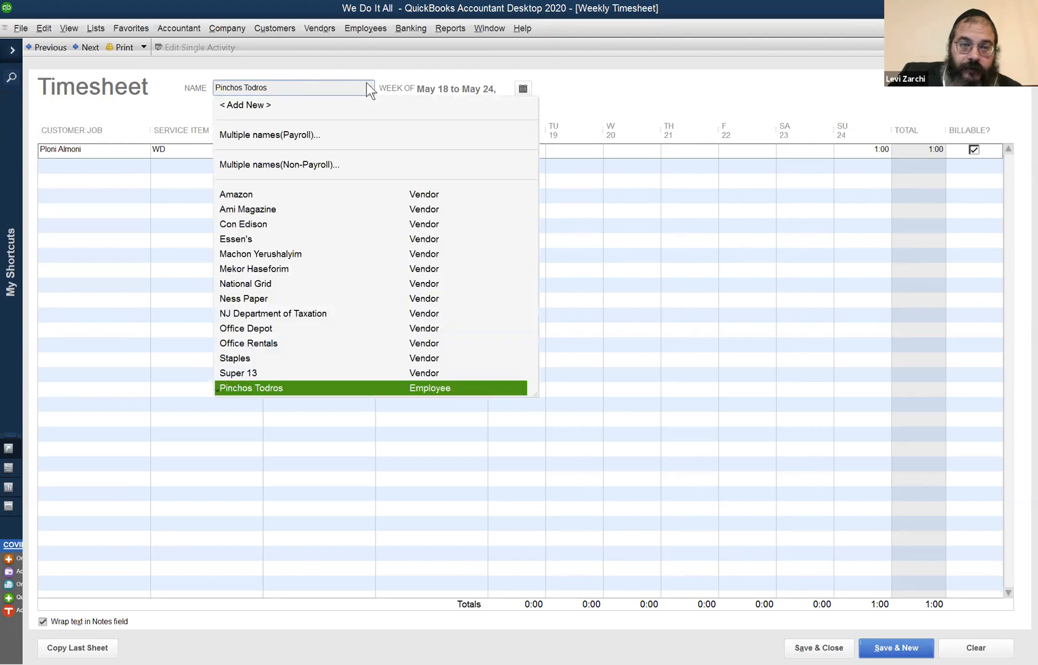
left_click(344, 62)
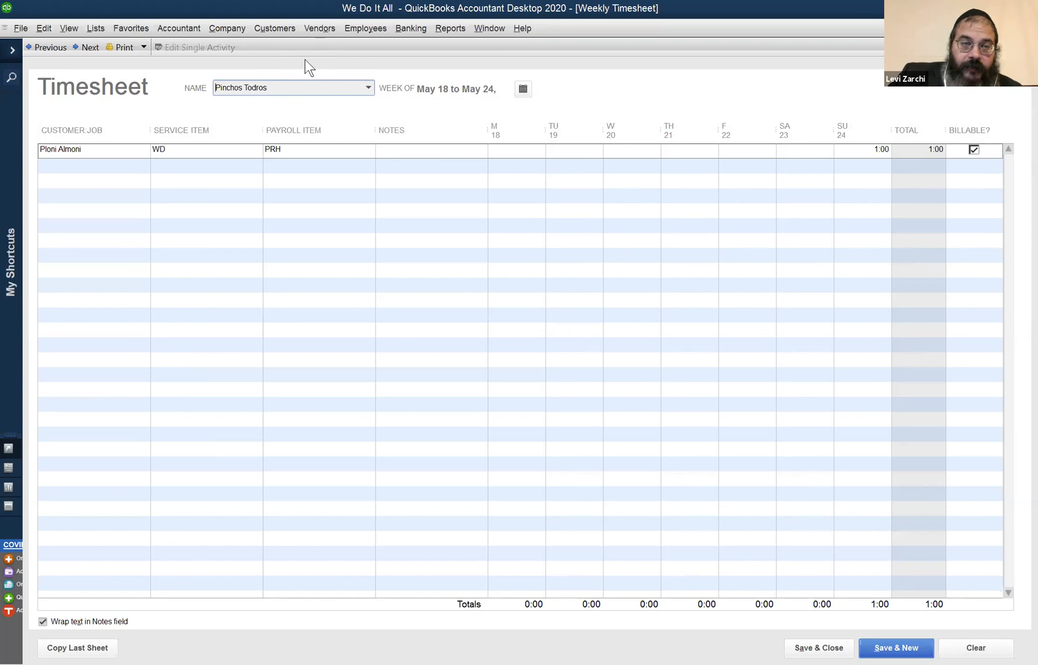
left_click(368, 86)
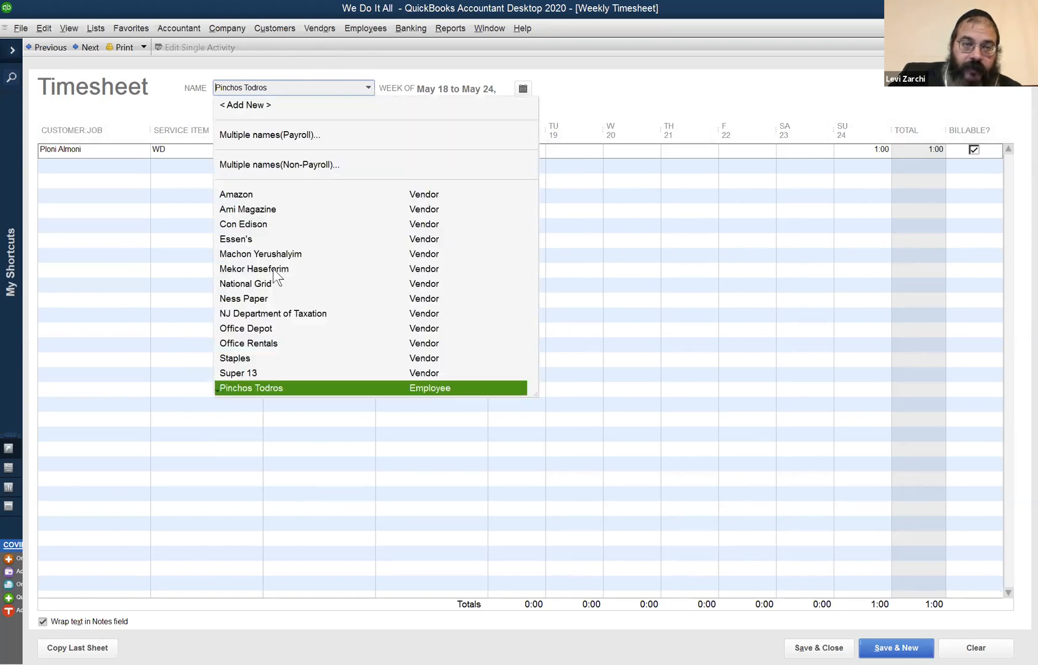
left_click(293, 195)
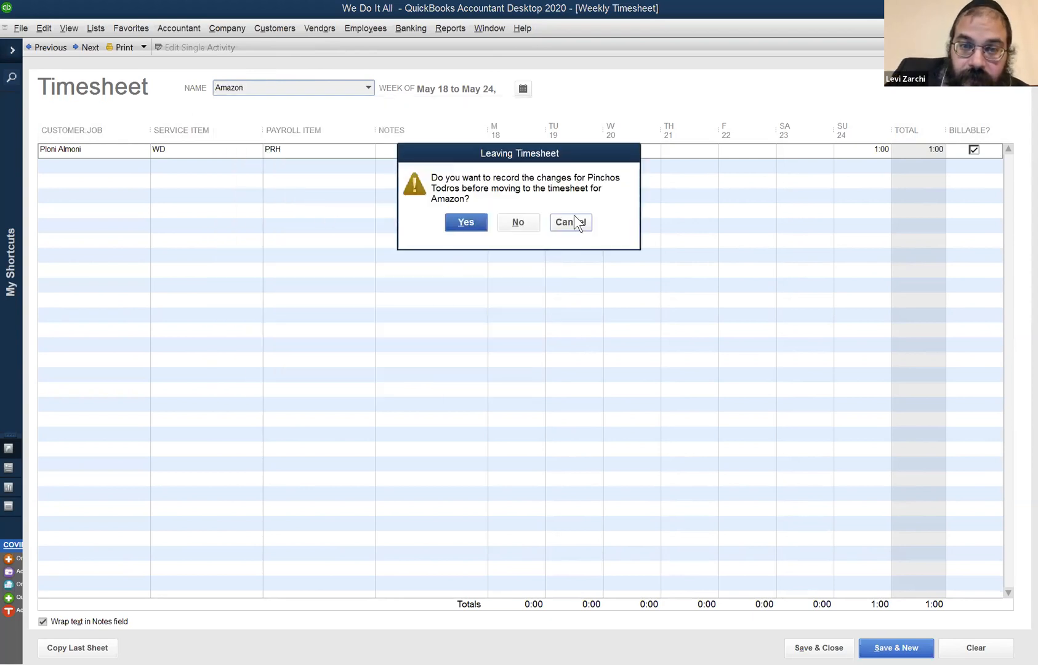
key("Escape")
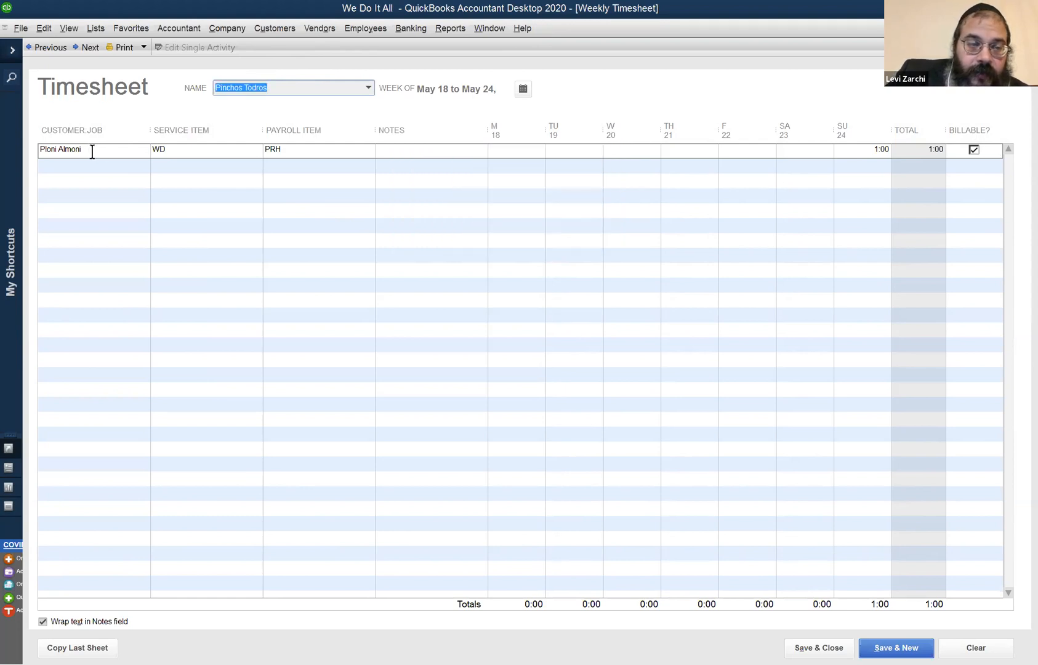
left_click(91, 151)
left_click(146, 153)
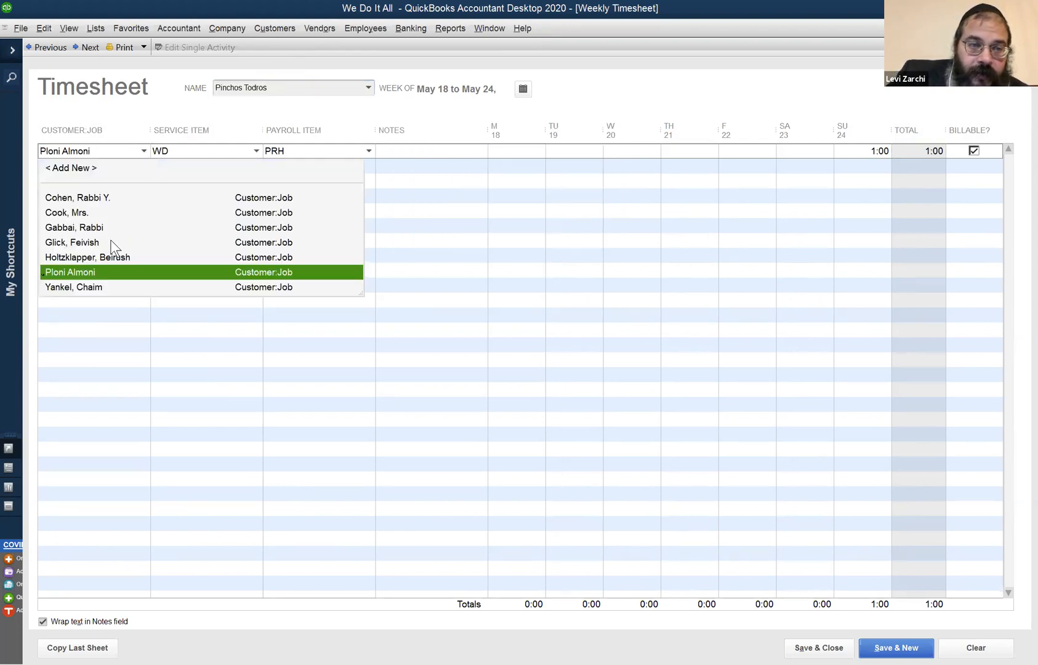
left_click(192, 133)
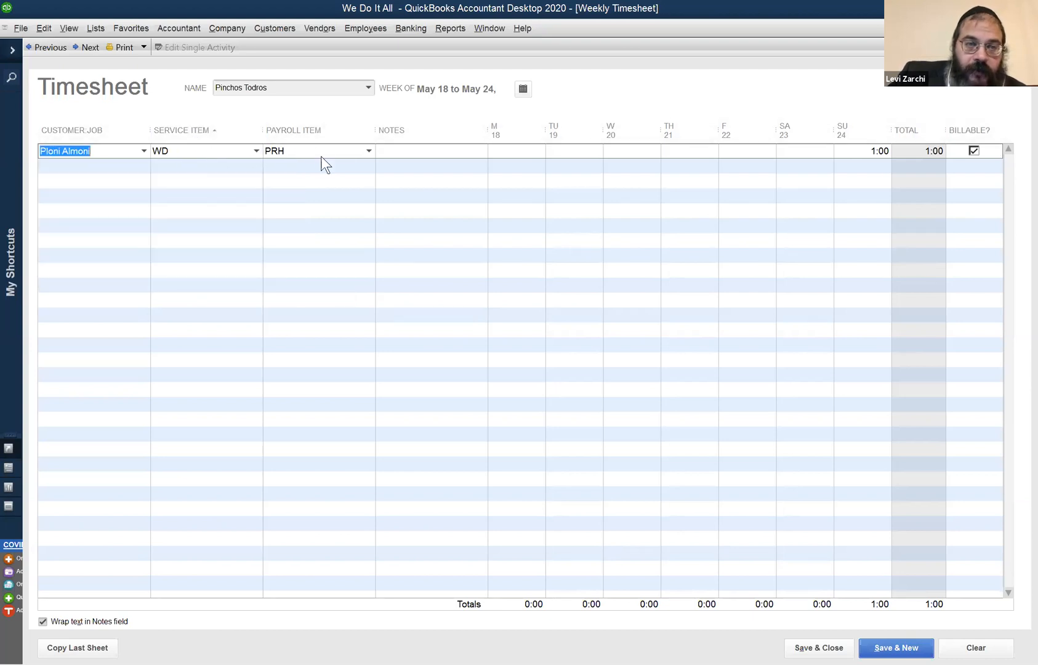
left_click(849, 151)
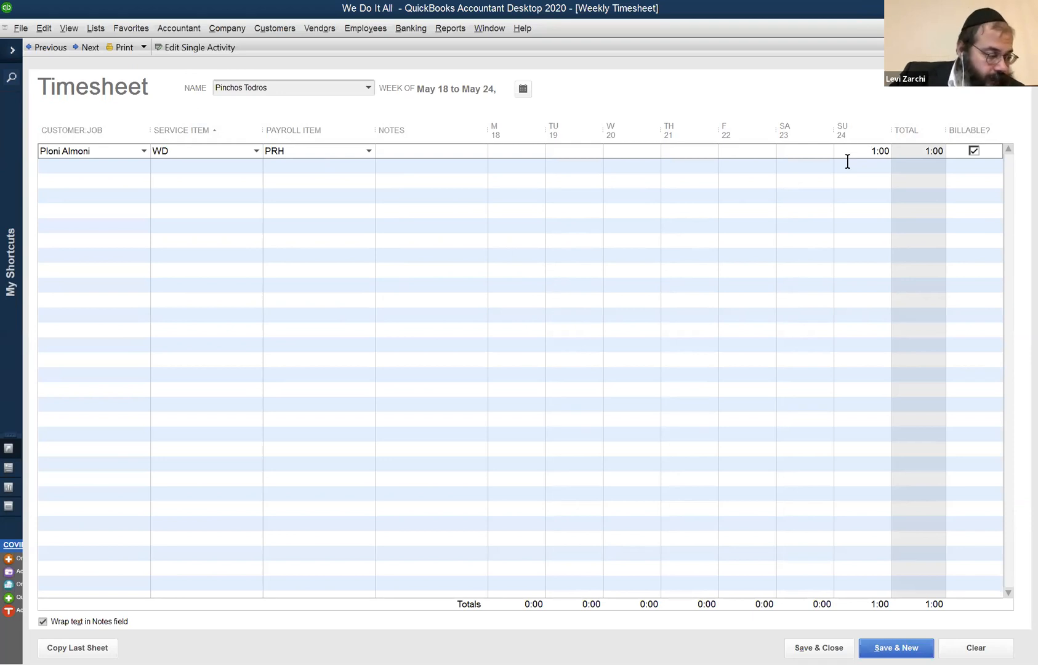
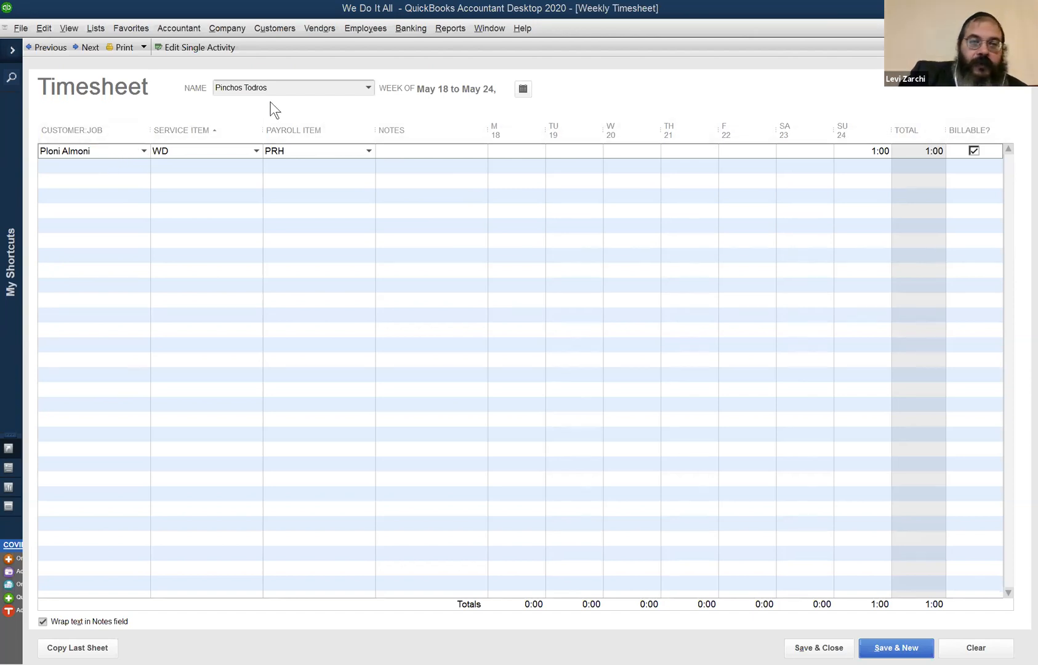
Save the employee's timesheet for the week of May 18 to May 24 and start a new one.
left_click(301, 87)
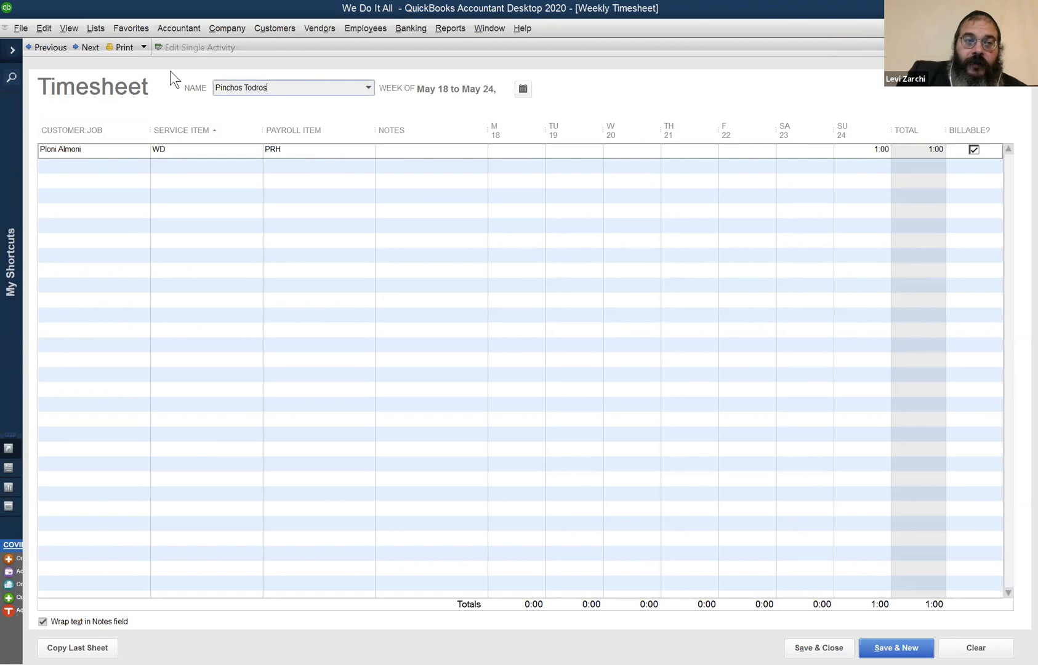
left_click(105, 159)
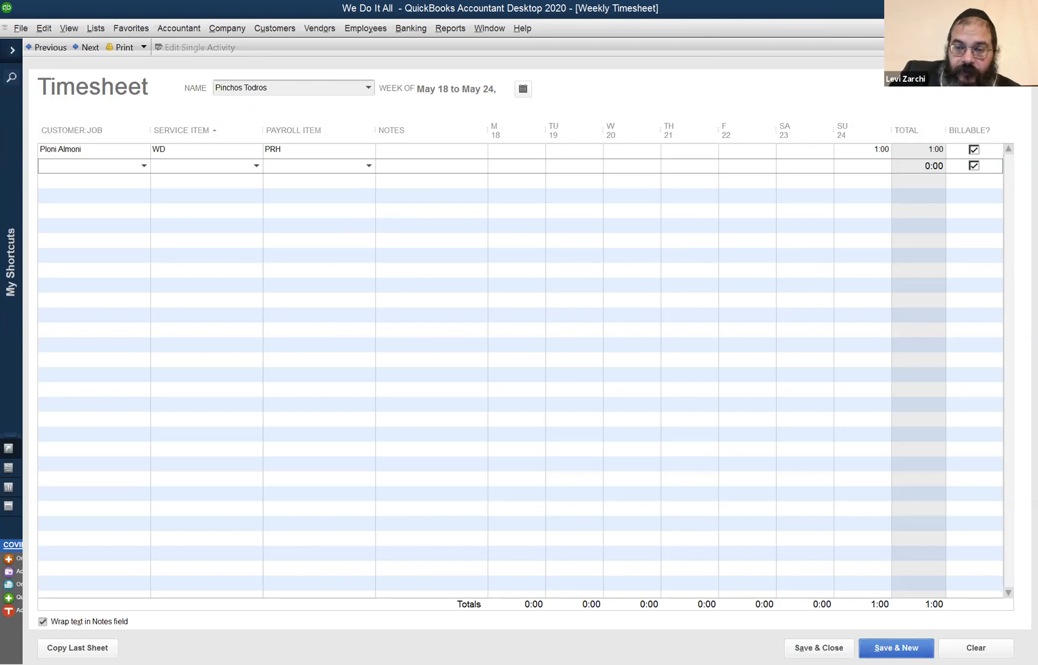
left_click(894, 645)
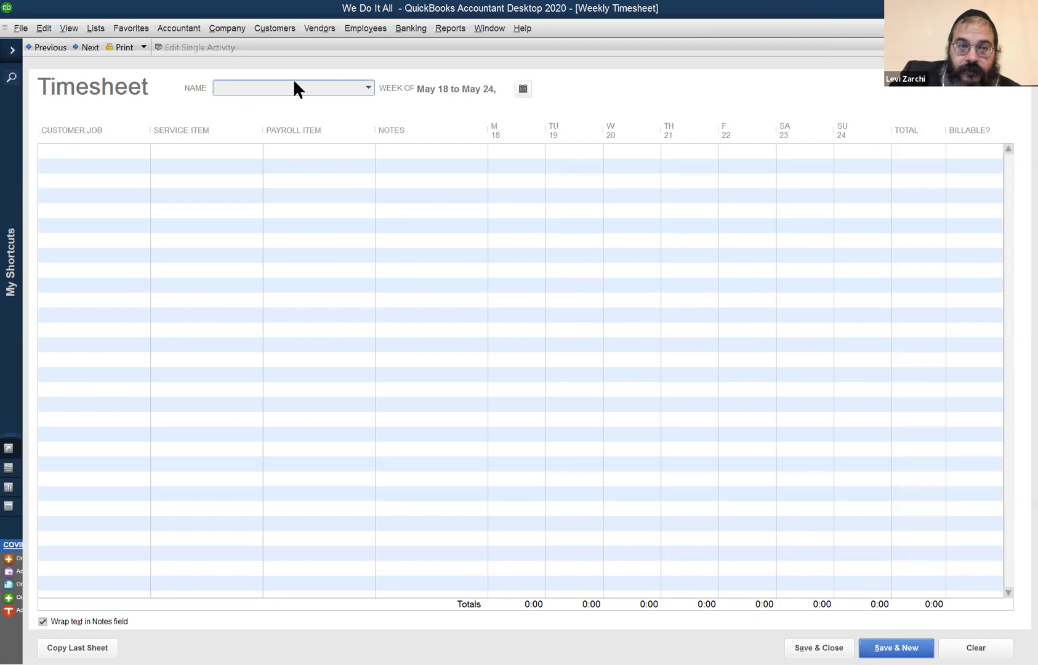
Choose the employee for the new timesheet and set it to the week of May 25 to May 31.
left_click(367, 88)
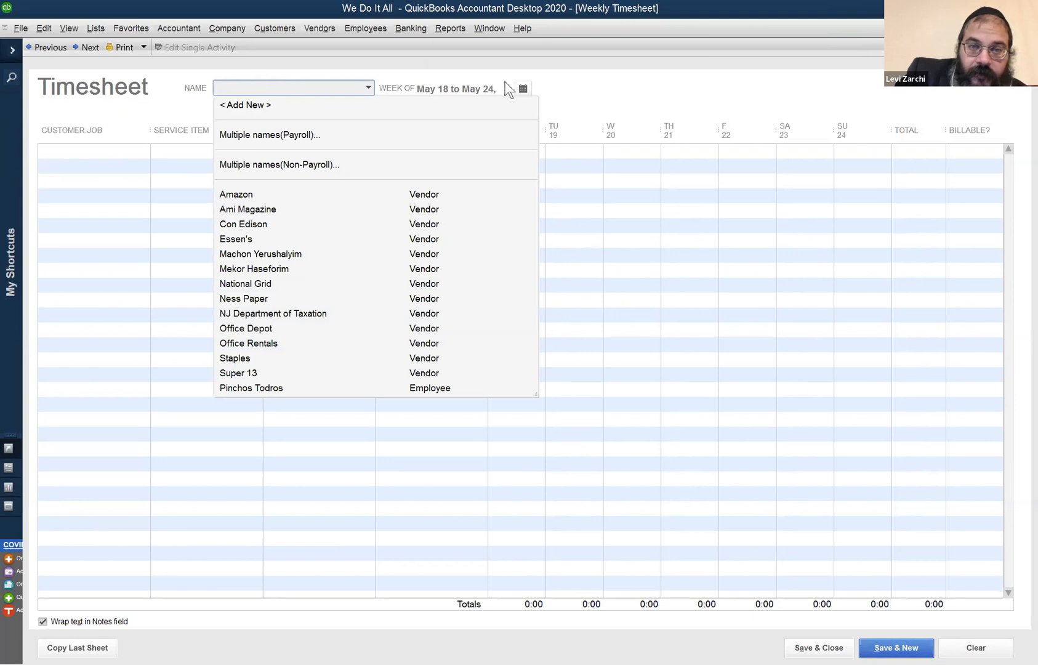
left_click(523, 88)
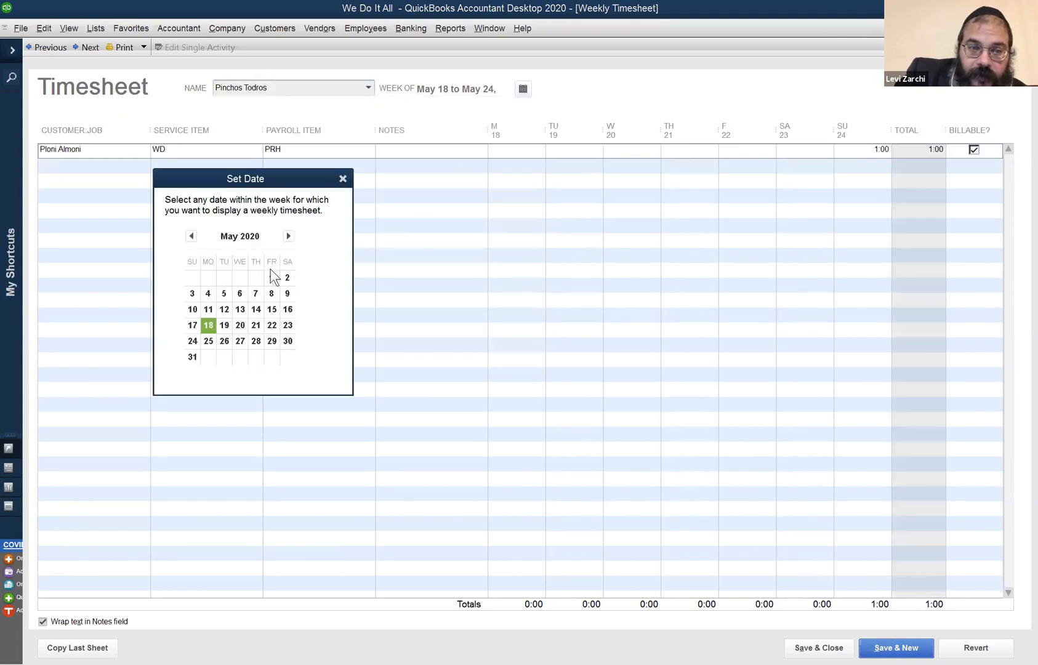
left_click(208, 341)
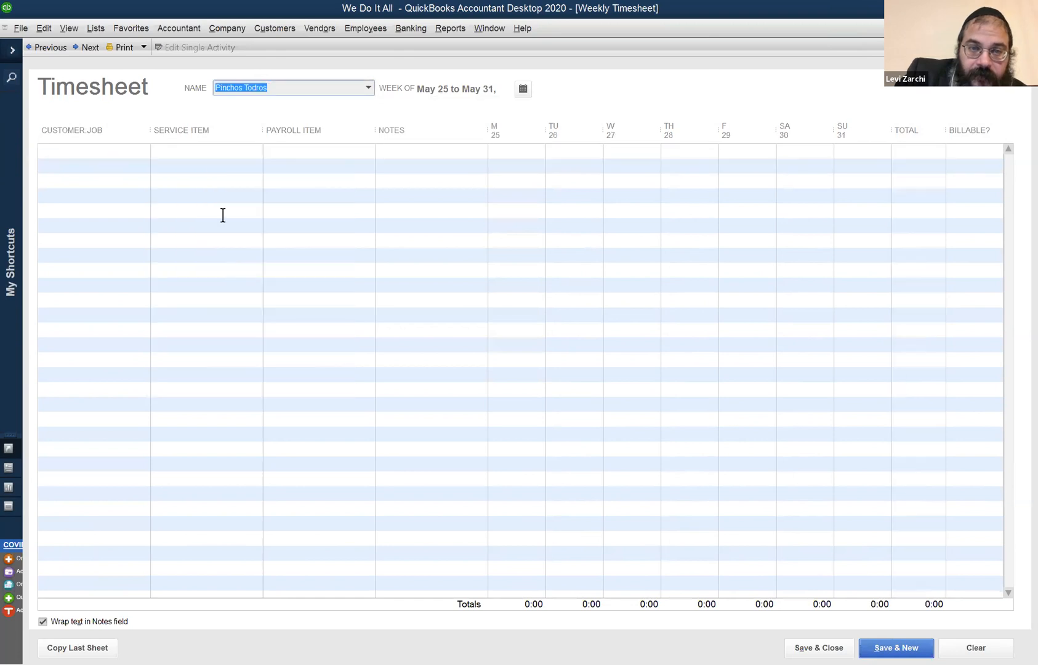
Enter the customer whose name begins with "Pl" and WD as the service item in the first row, keeping PRH as the payroll item.
left_click(117, 152)
type("Ploni Almoni")
key("Tab")
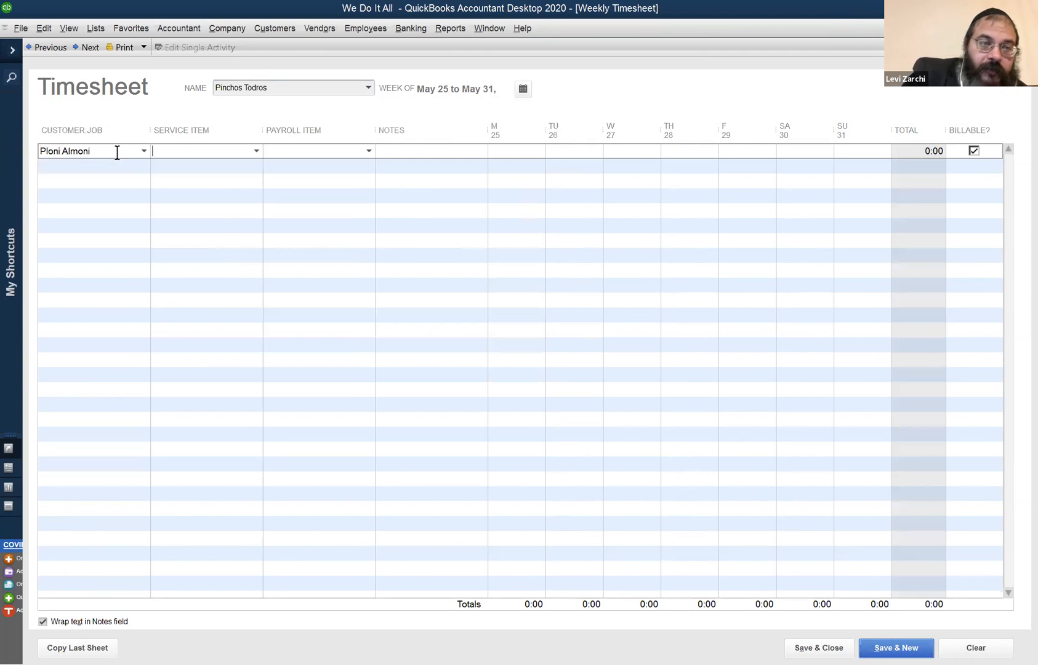
type("WD")
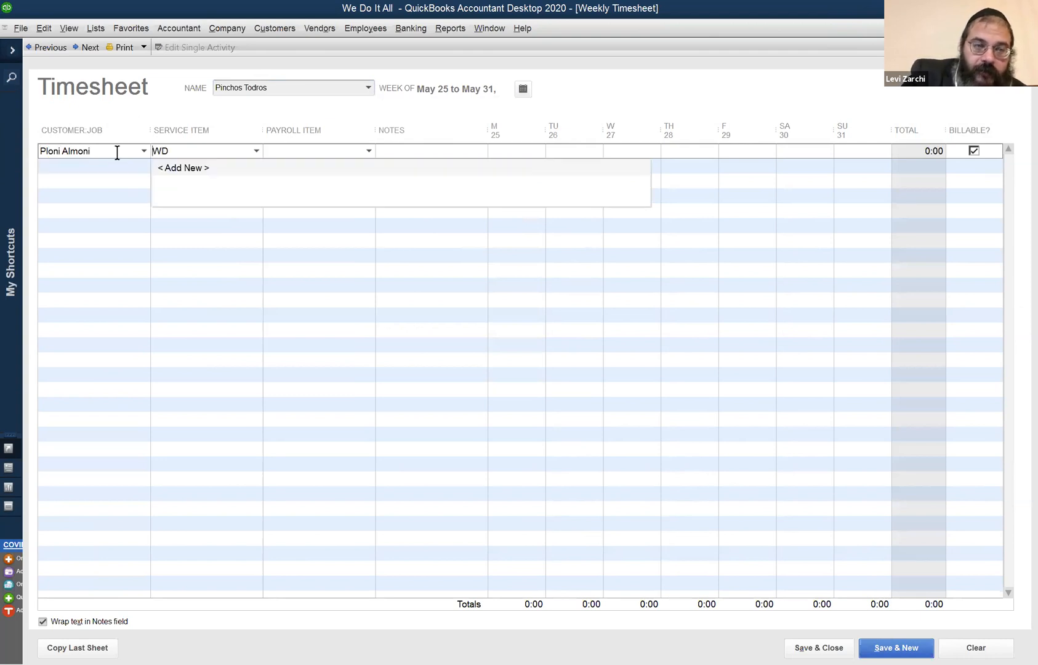
key("Tab")
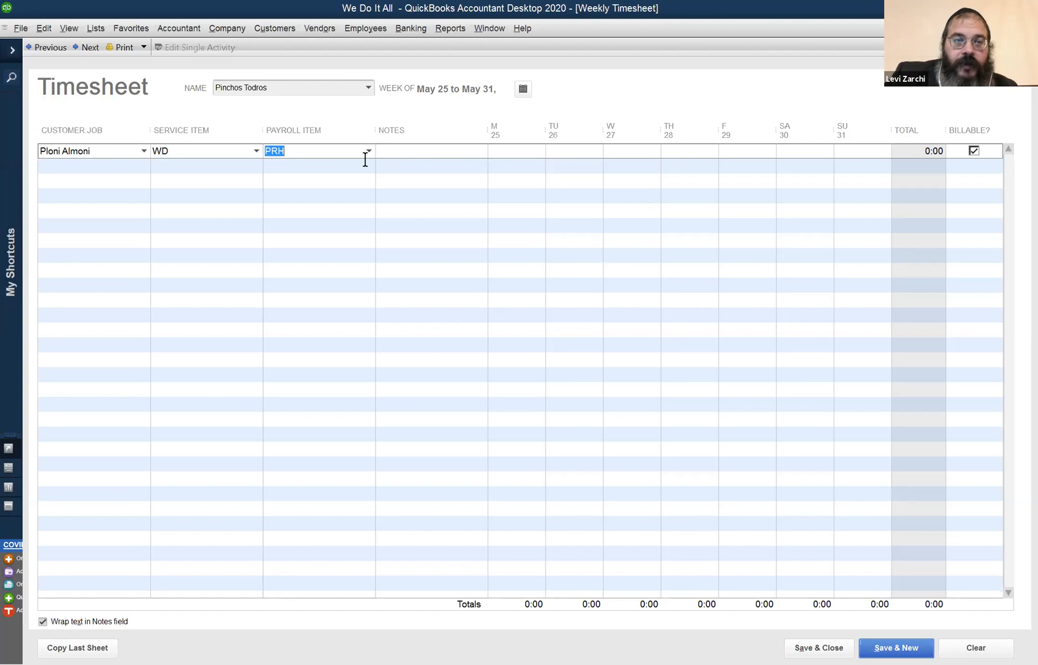
left_click(257, 151)
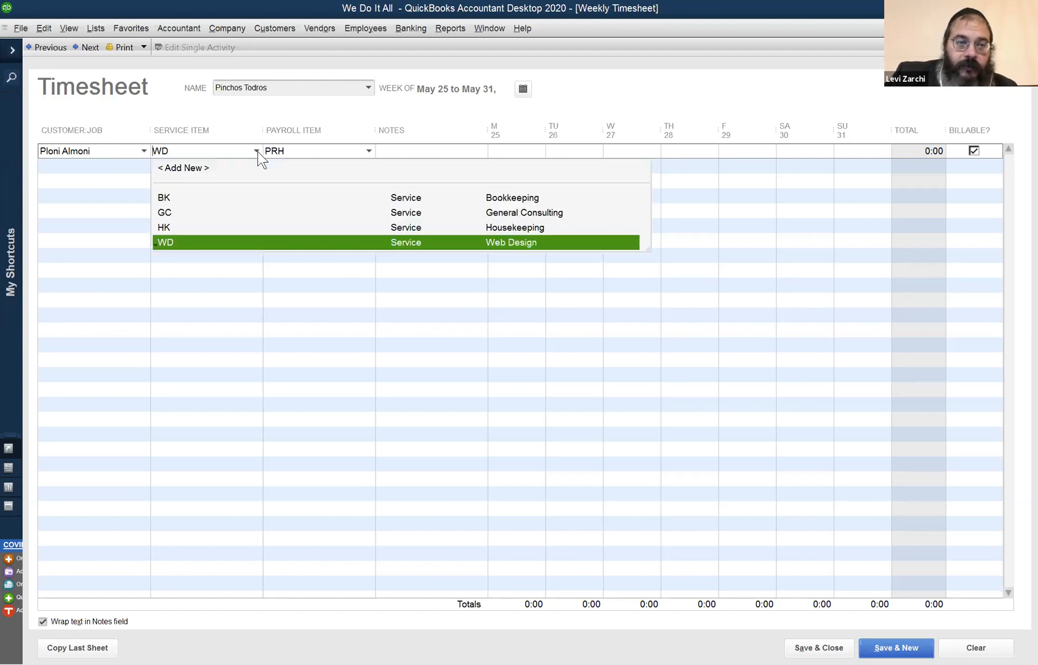
left_click(434, 149)
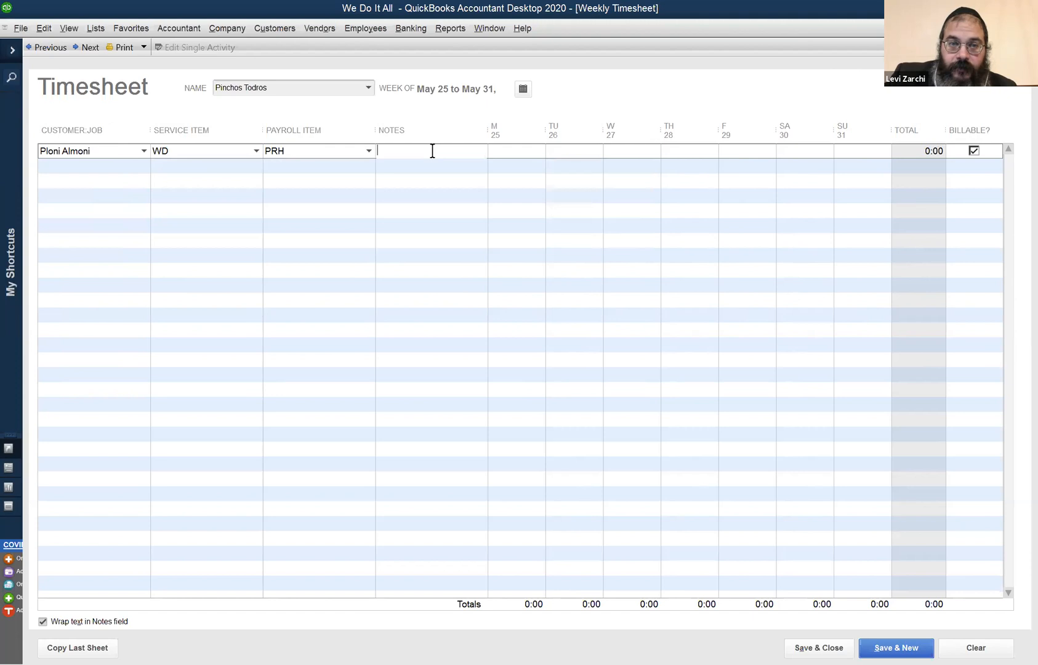
Enter 1 hour for each day from Monday the 25th through Thursday the 28th in the first row.
left_click(524, 149)
type("1")
key("Tab")
type("1")
key("Tab")
type("1")
key("Tab")
type("1")
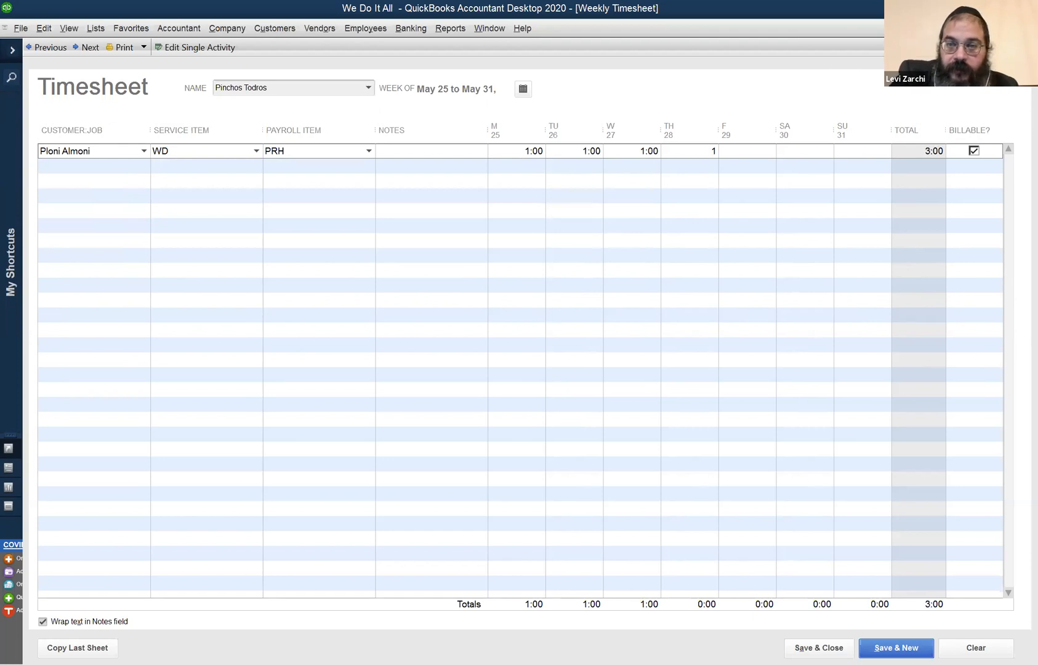
key("Tab")
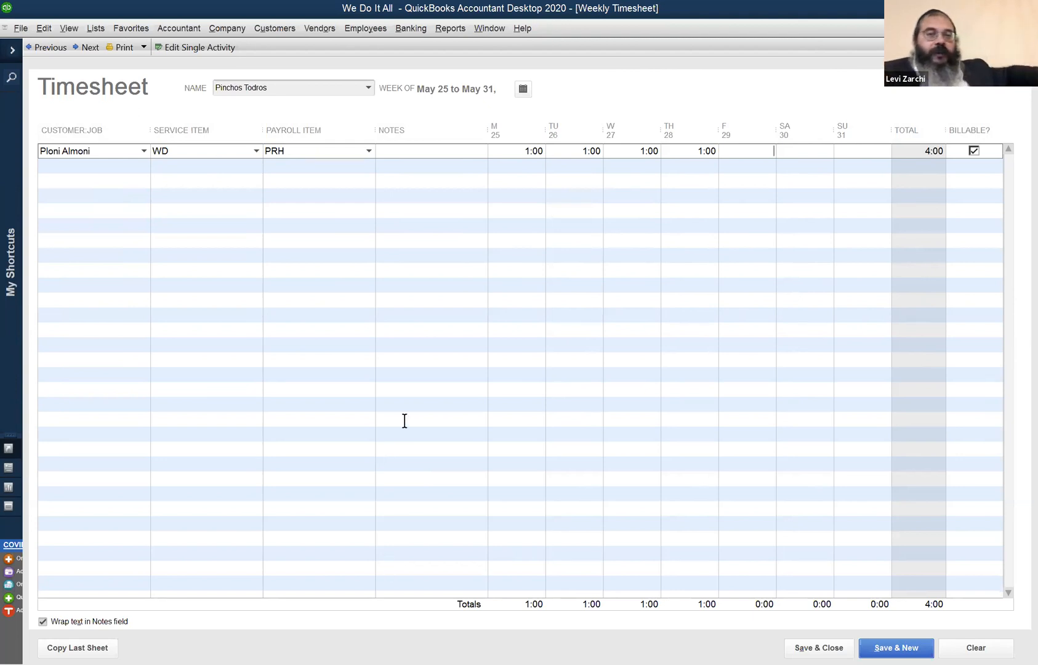
Review the timesheet for the week of May 18 to May 24 and return to the week of May 25.
left_click(522, 92)
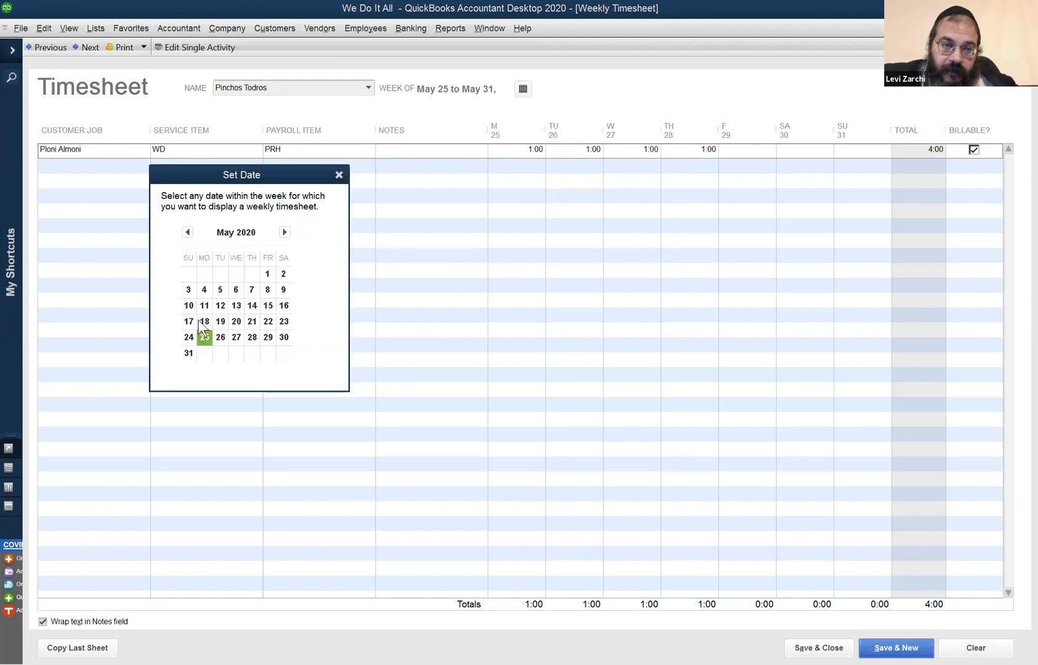
left_click(202, 317)
left_click(203, 318)
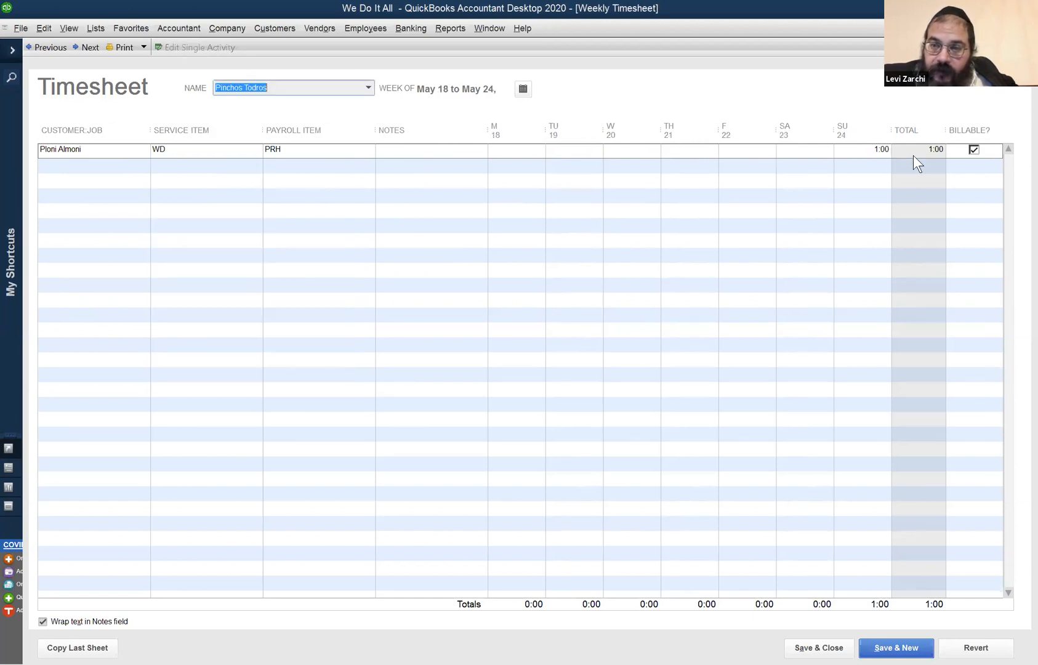
left_click(525, 90)
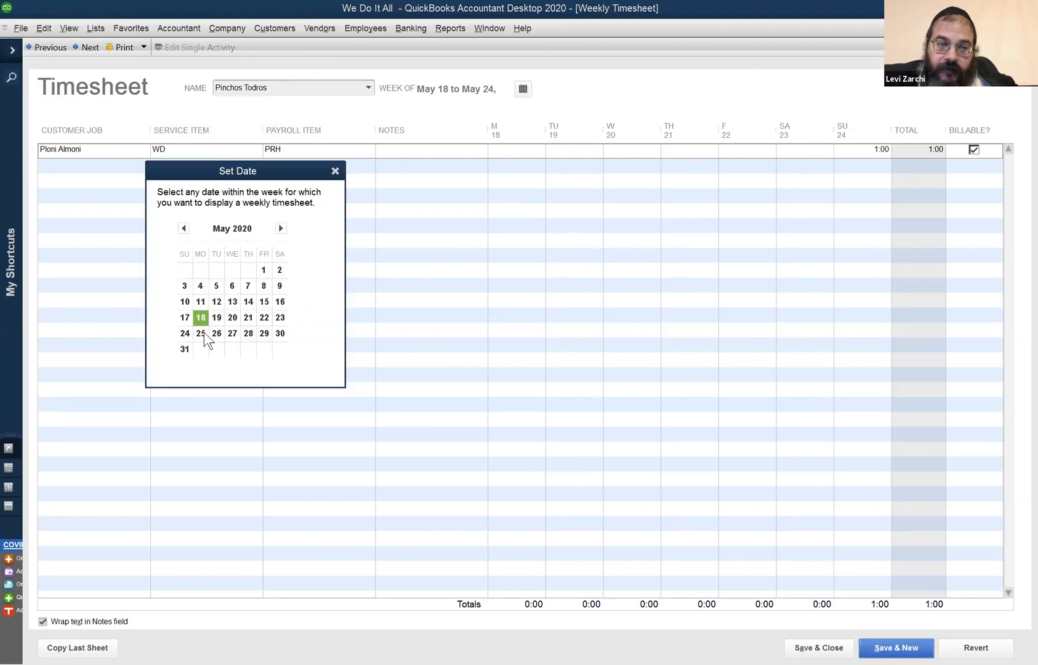
left_click(201, 334)
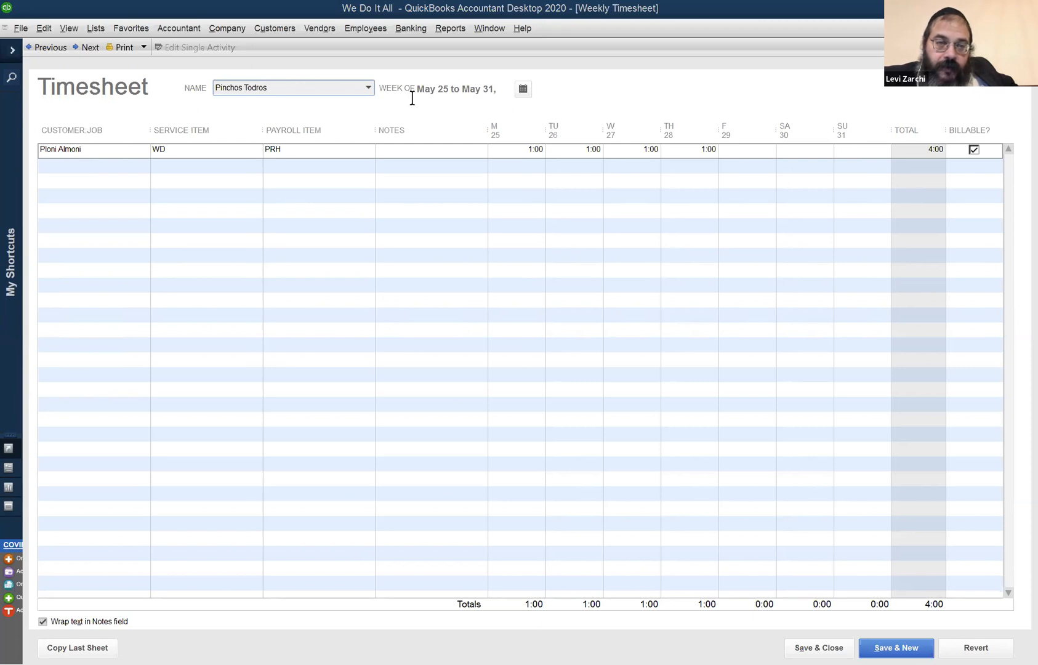
Check the payroll item choices for the first row, and save and close the timesheet.
left_click(347, 152)
left_click(368, 150)
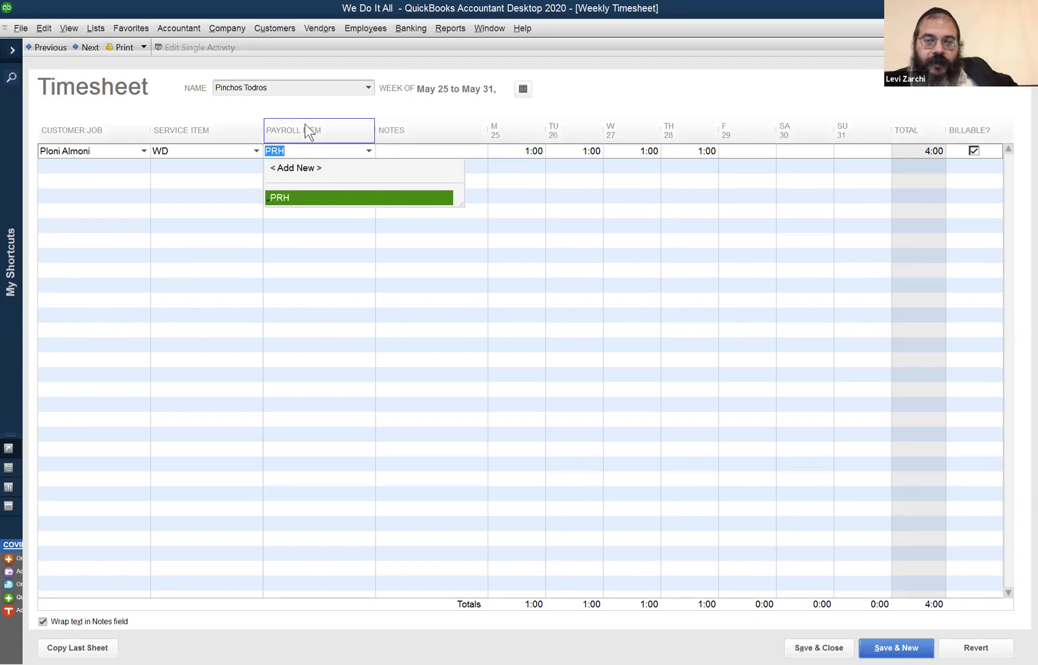
left_click(486, 111)
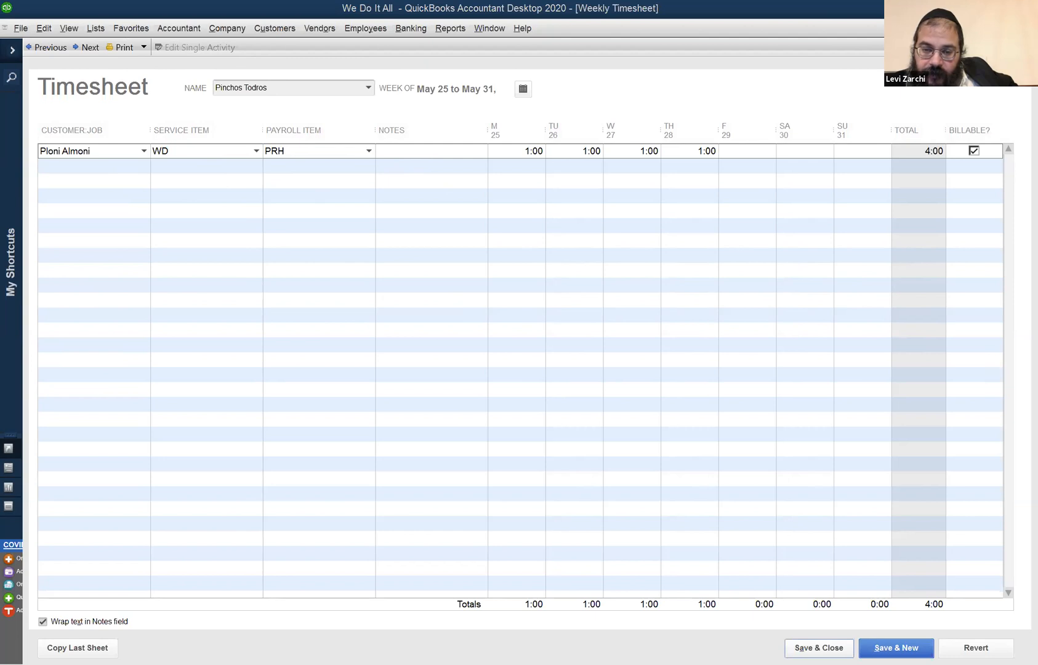
left_click(819, 647)
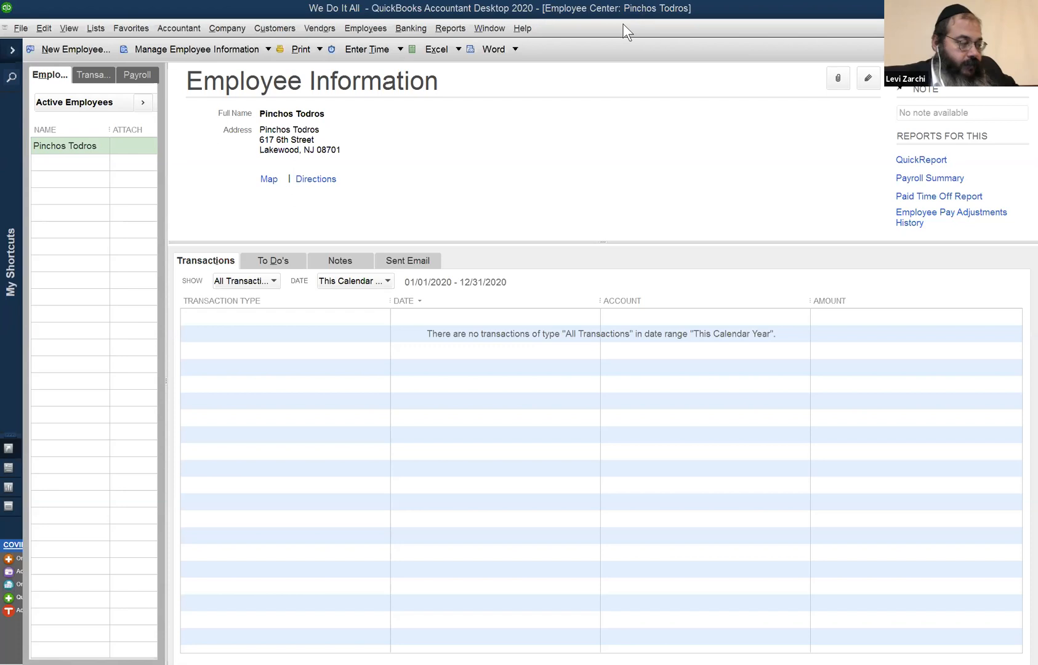
Open the Income Tracker to review unbilled time and expenses.
left_click(277, 24)
mouse_move(304, 25)
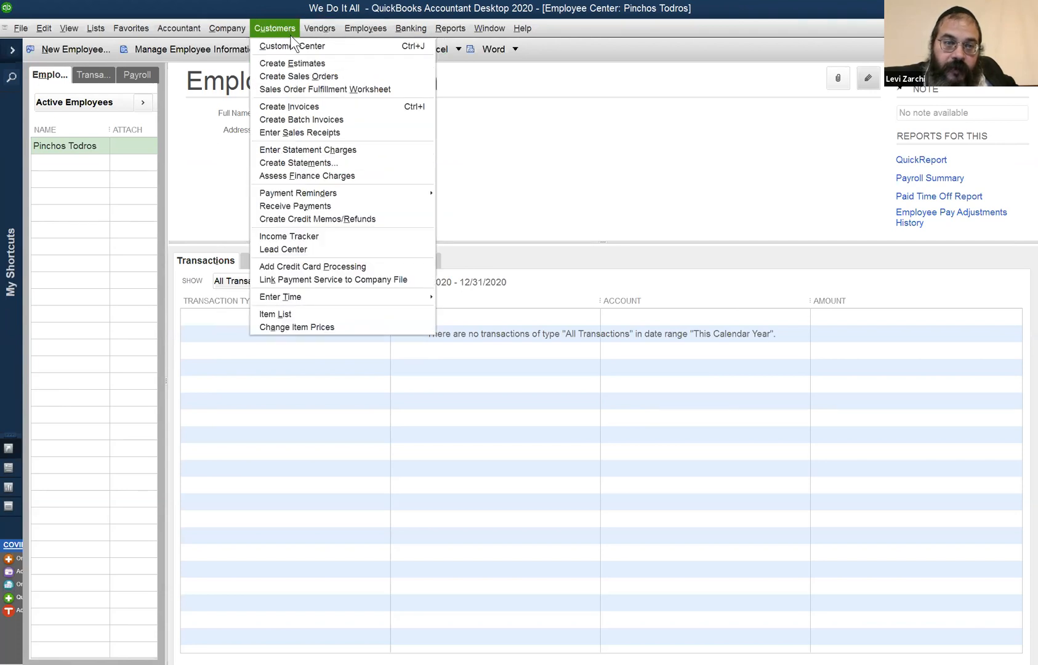
left_click(315, 236)
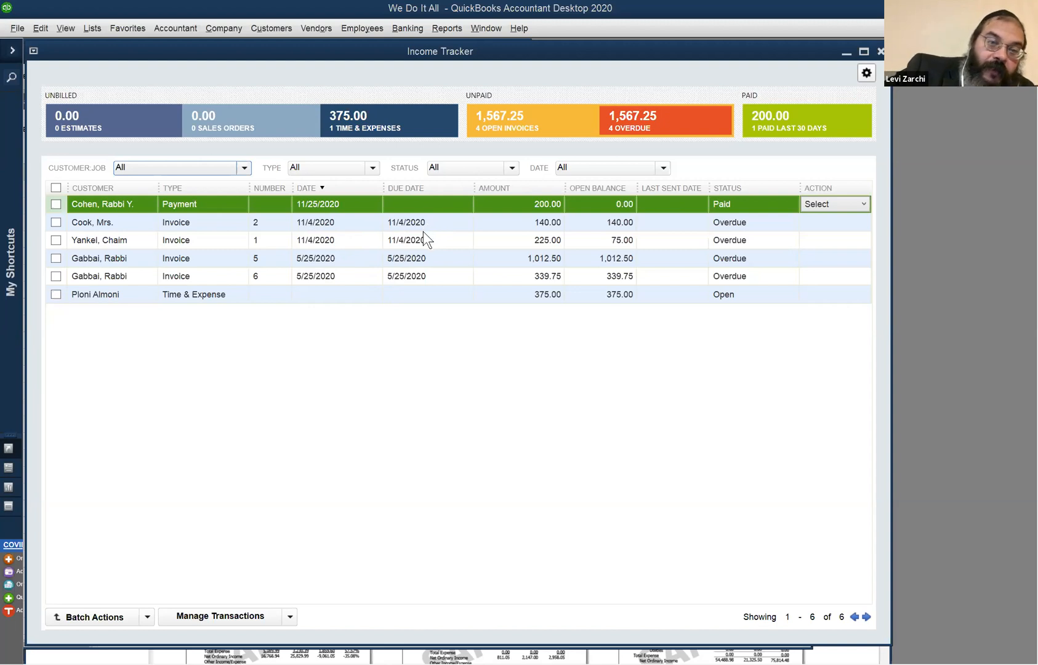
Bring up the Profit & Loss report already open, maximize it and check its date range.
left_click(482, 28)
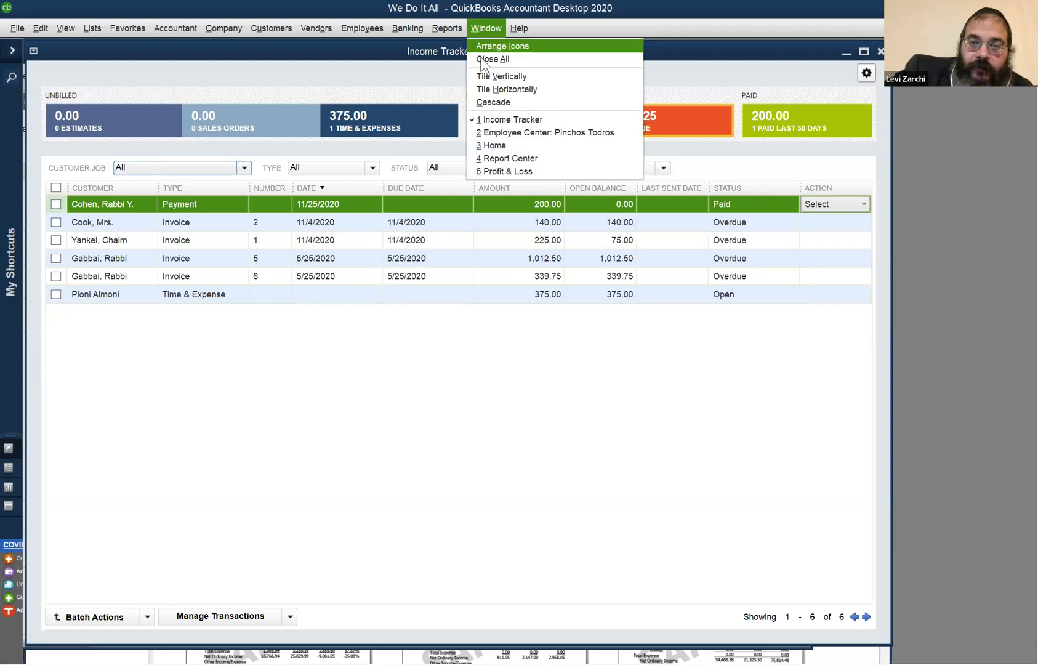
left_click(495, 172)
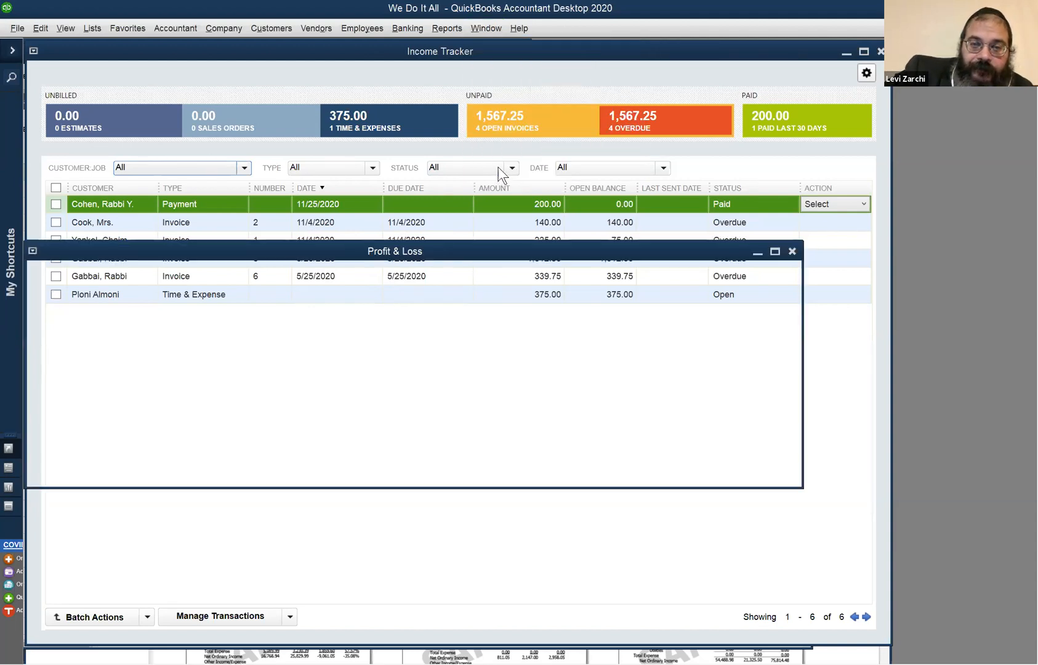
left_click(775, 250)
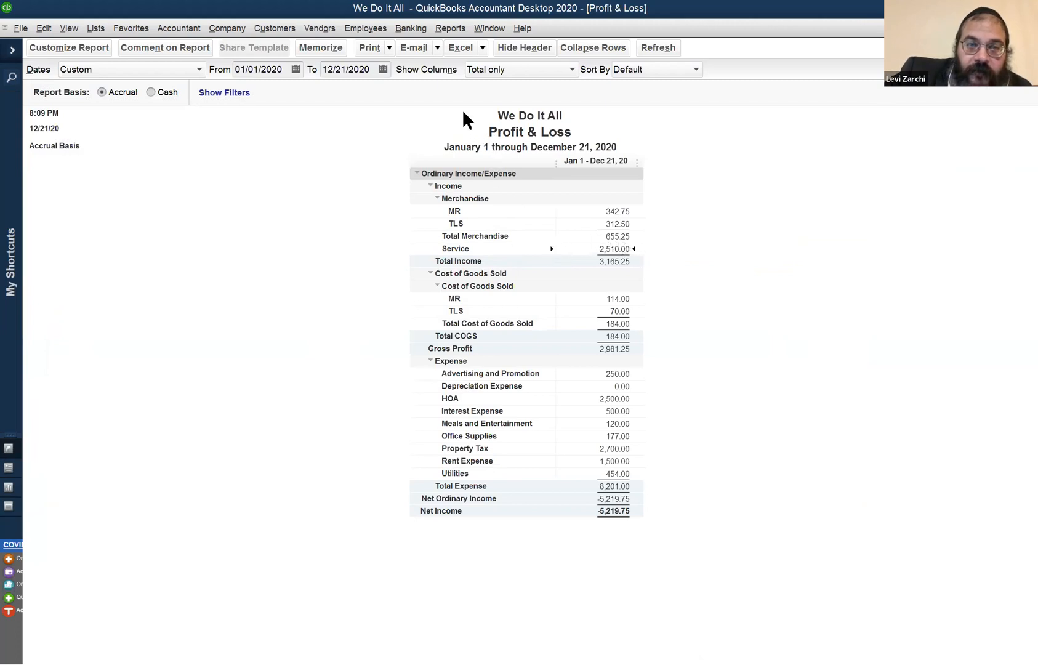
left_click(348, 67)
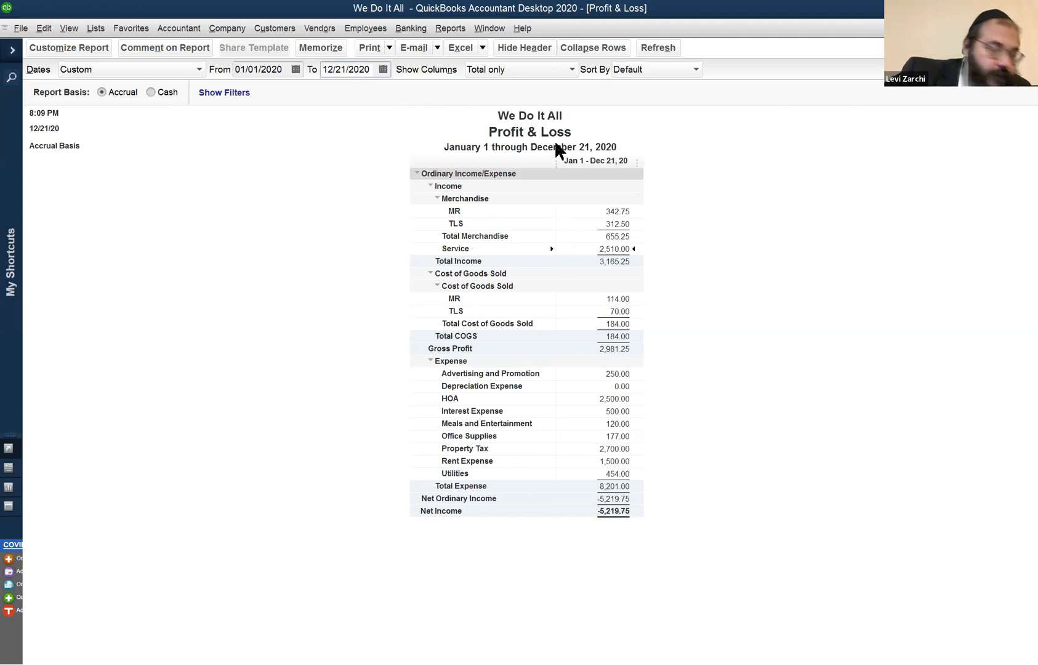
Go back to the Income Tracker and return to the Profit & Loss report to compare their income.
left_click(490, 28)
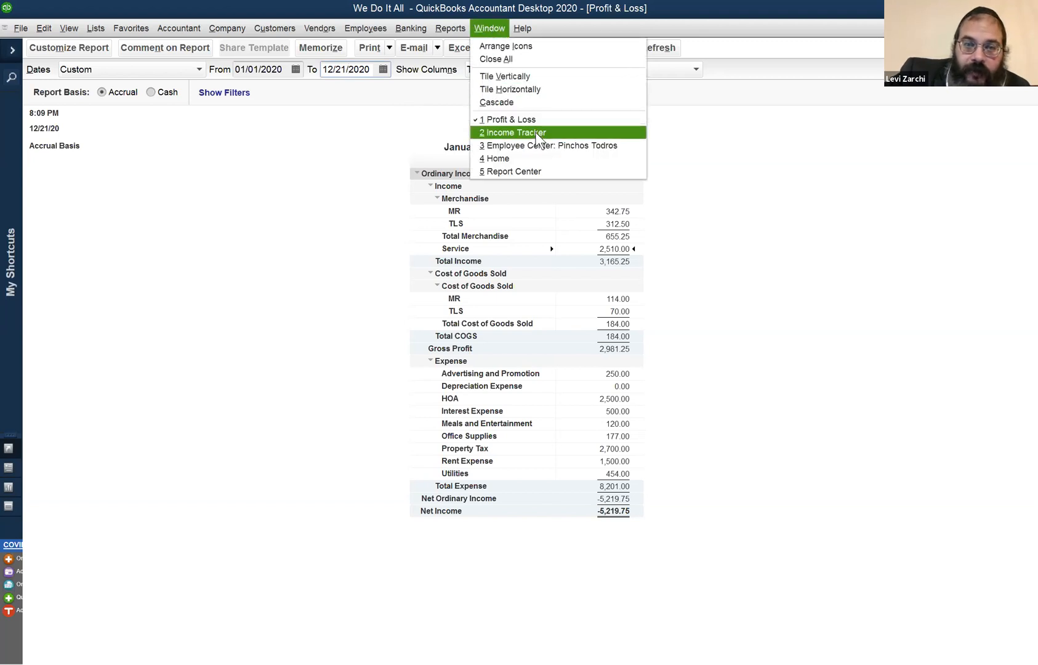
left_click(537, 132)
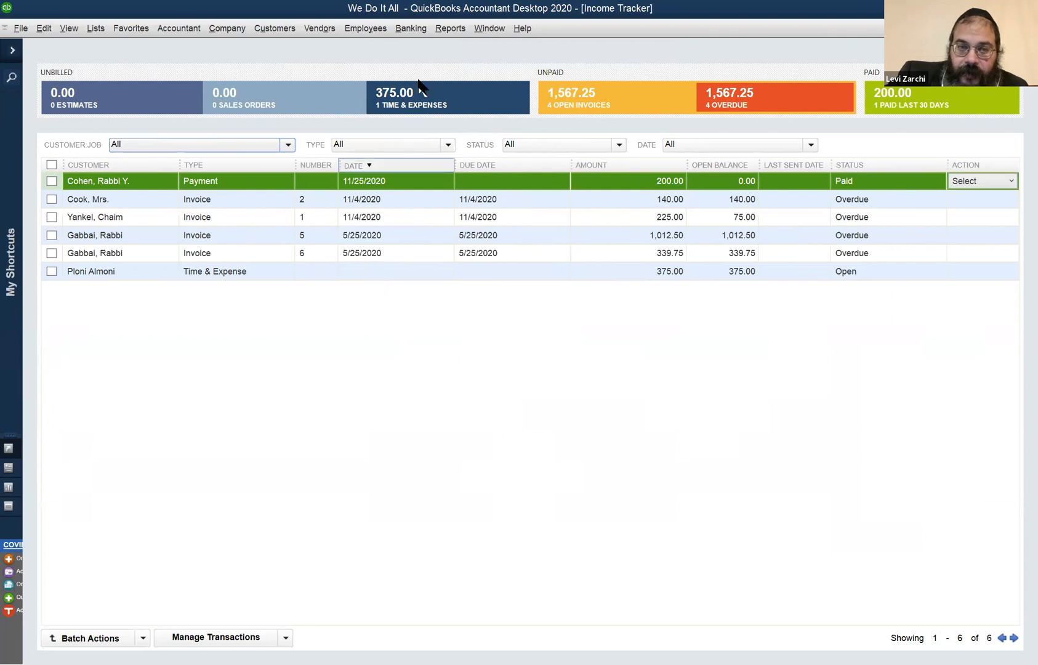
left_click(487, 29)
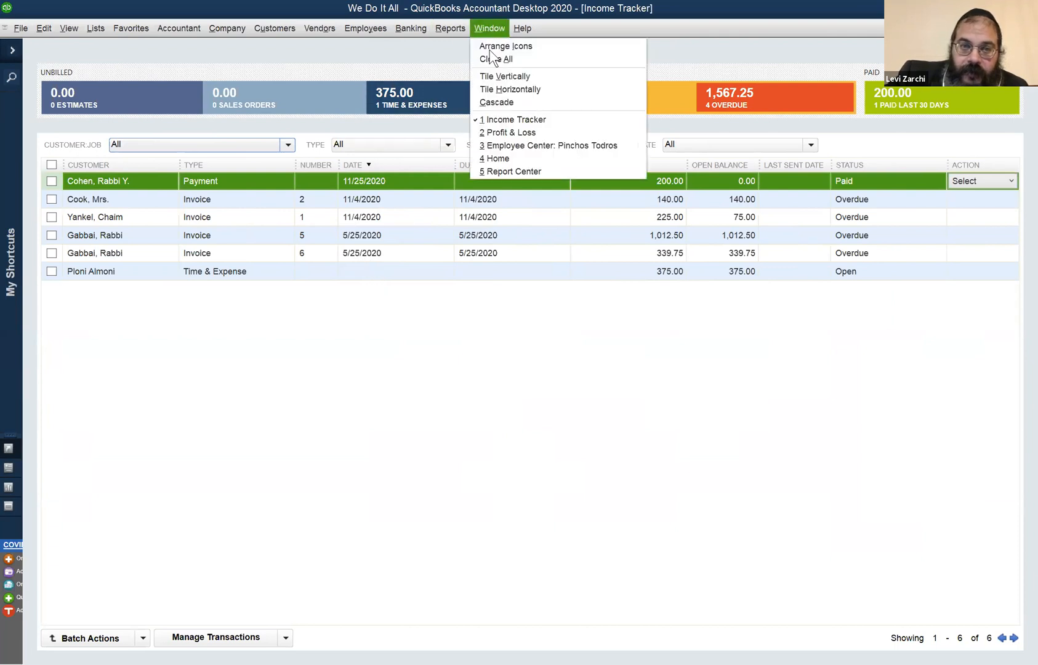
left_click(515, 133)
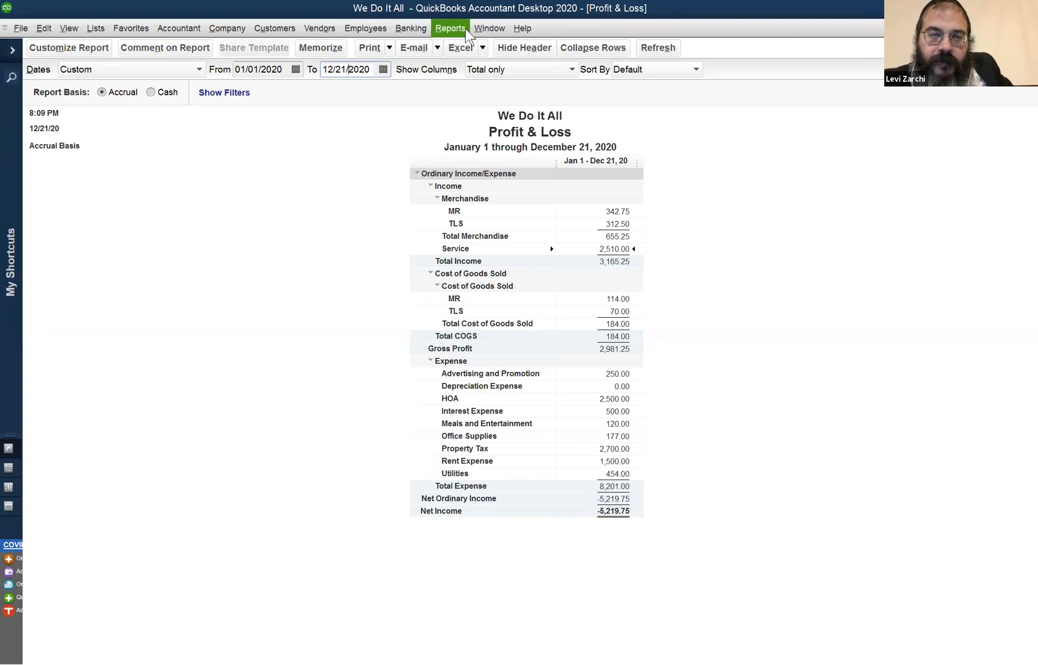
Return to the Income Tracker and examine the actions available for the open Time & Expense entry.
left_click(483, 26)
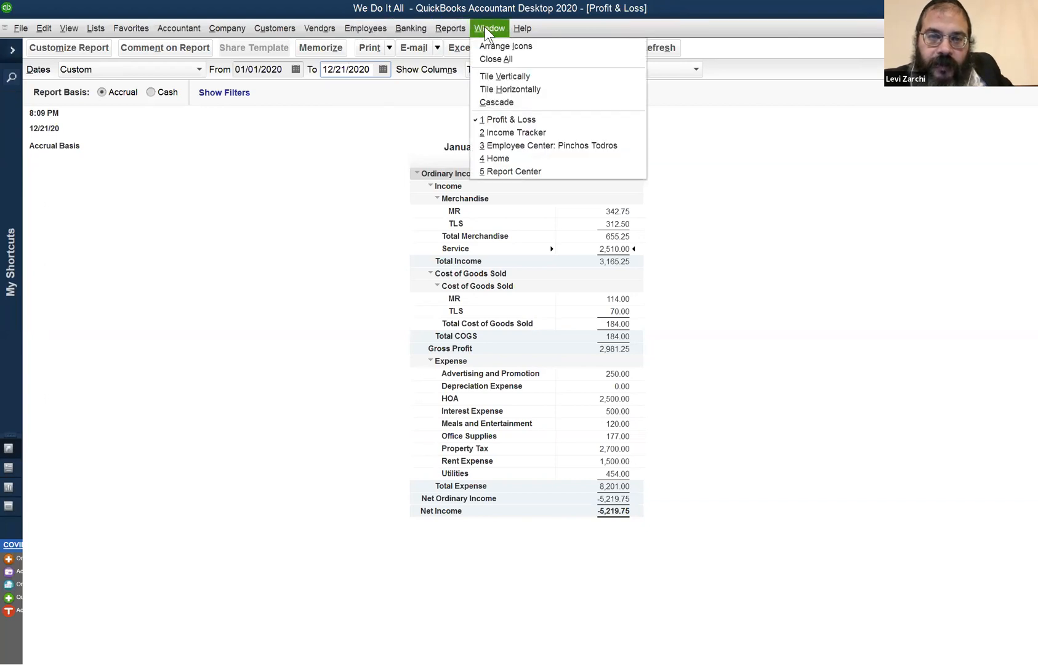
left_click(533, 133)
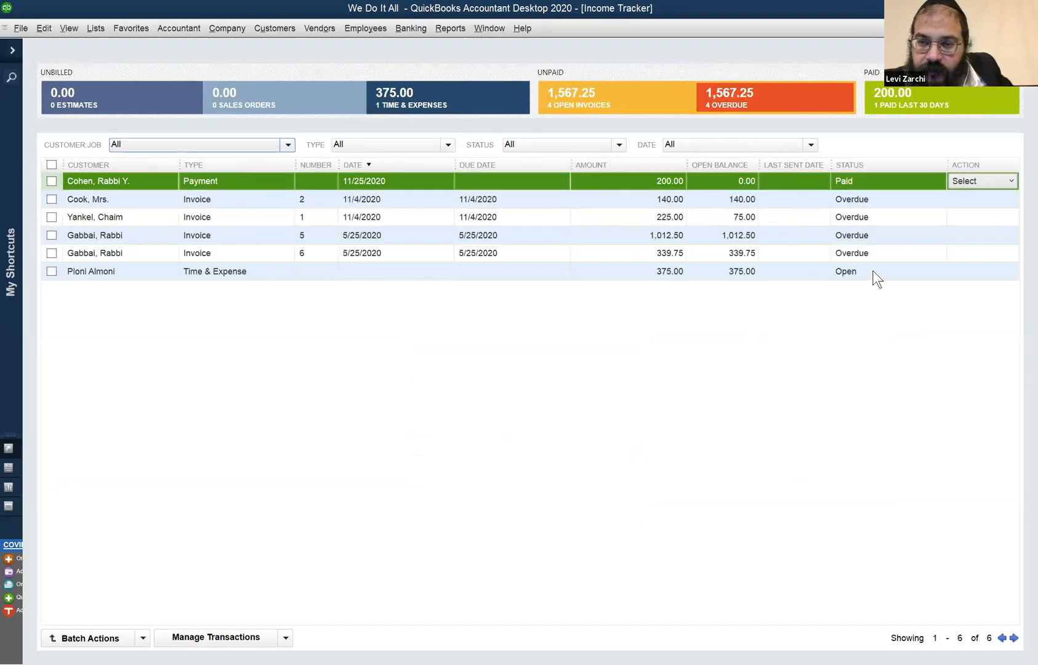
left_click(971, 275)
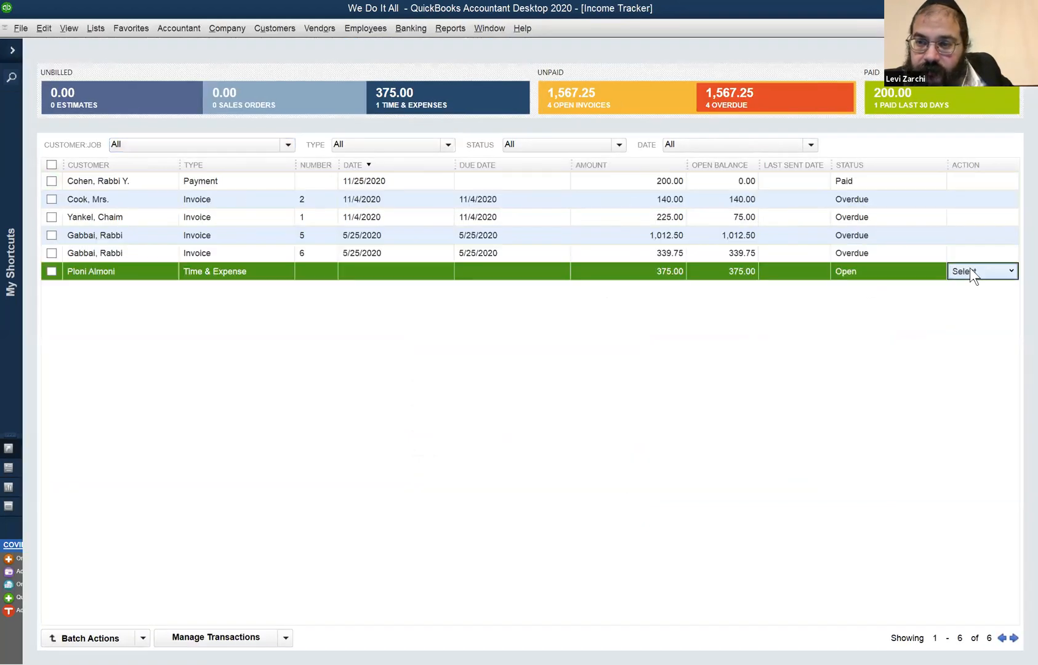
left_click(1004, 272)
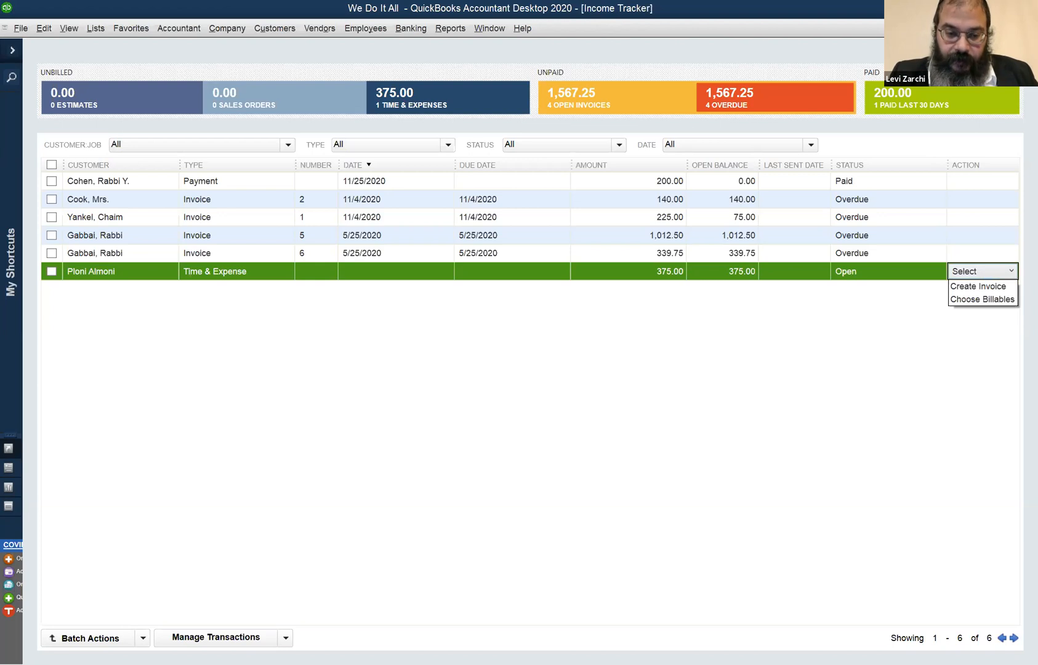
key("Escape")
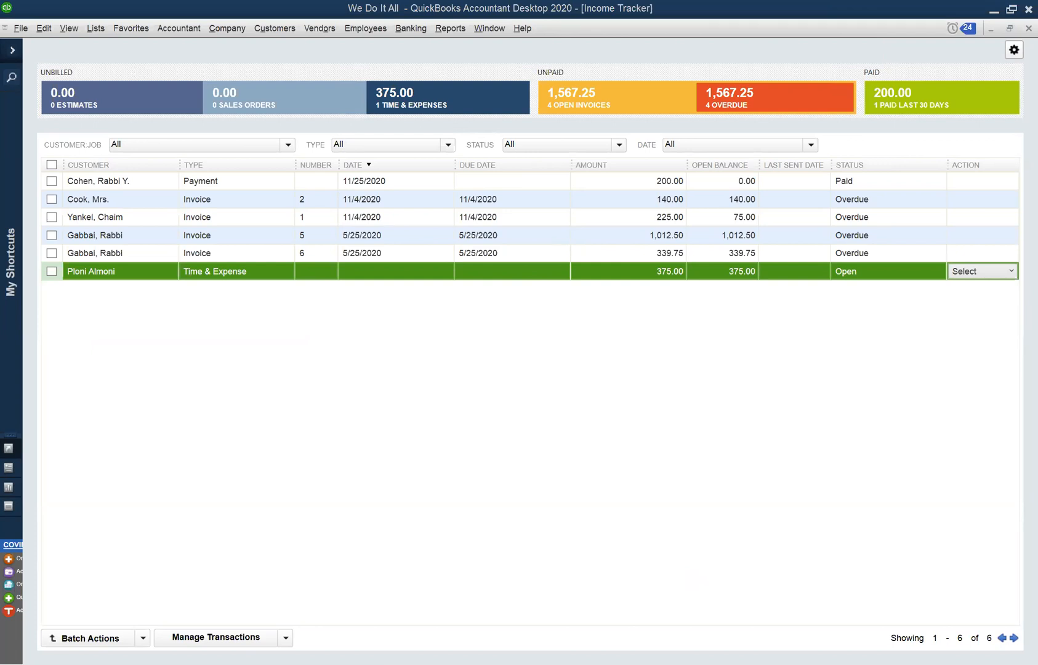
left_click(450, 28)
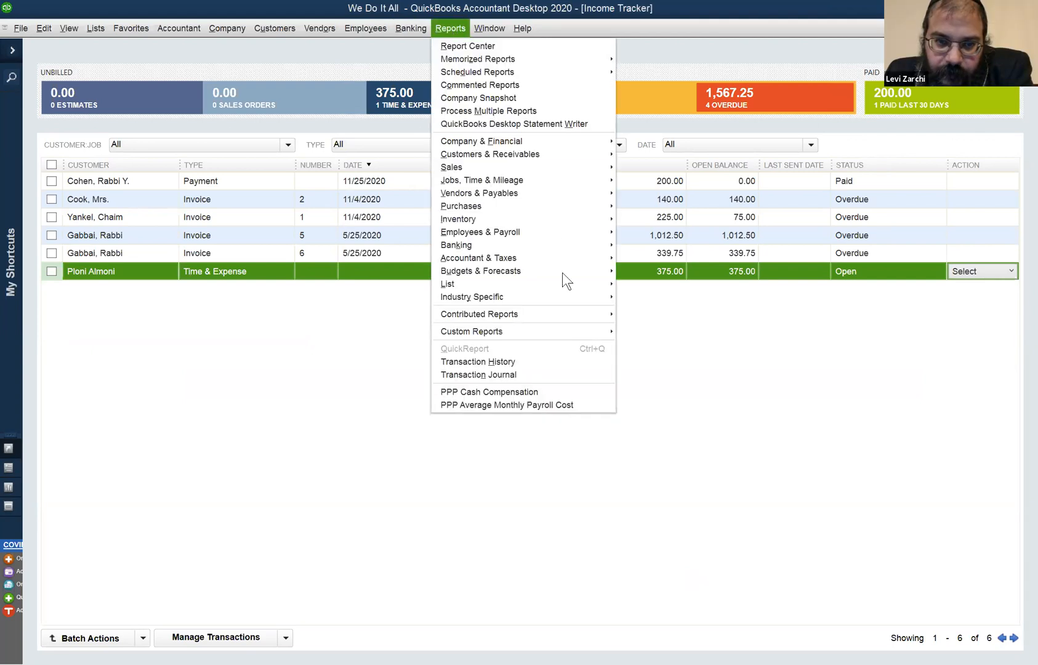
mouse_move(363, 28)
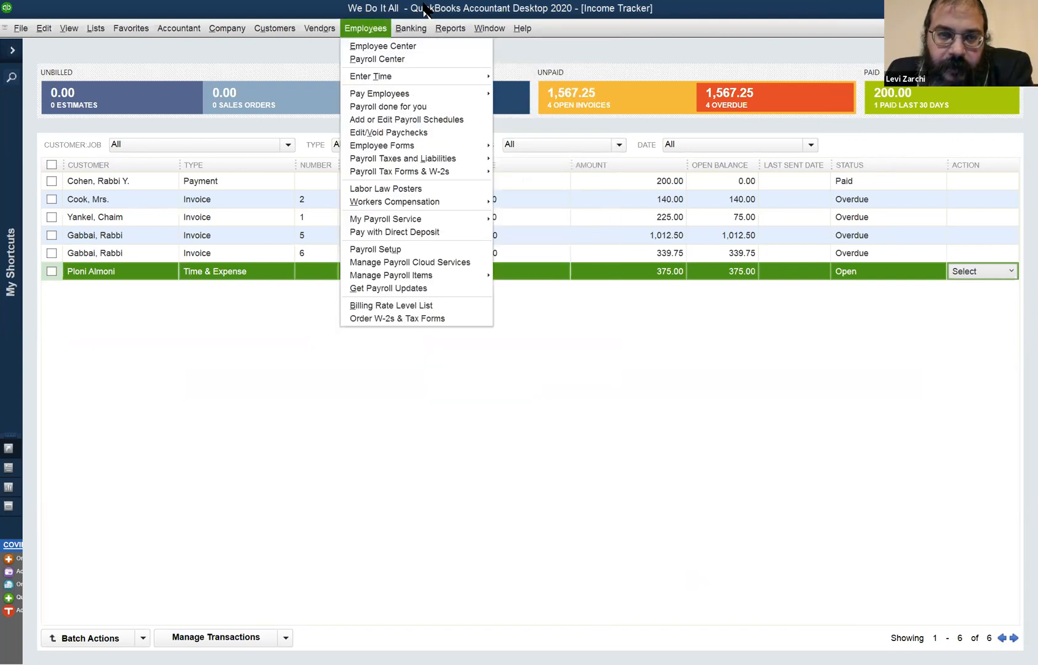
left_click(424, 10)
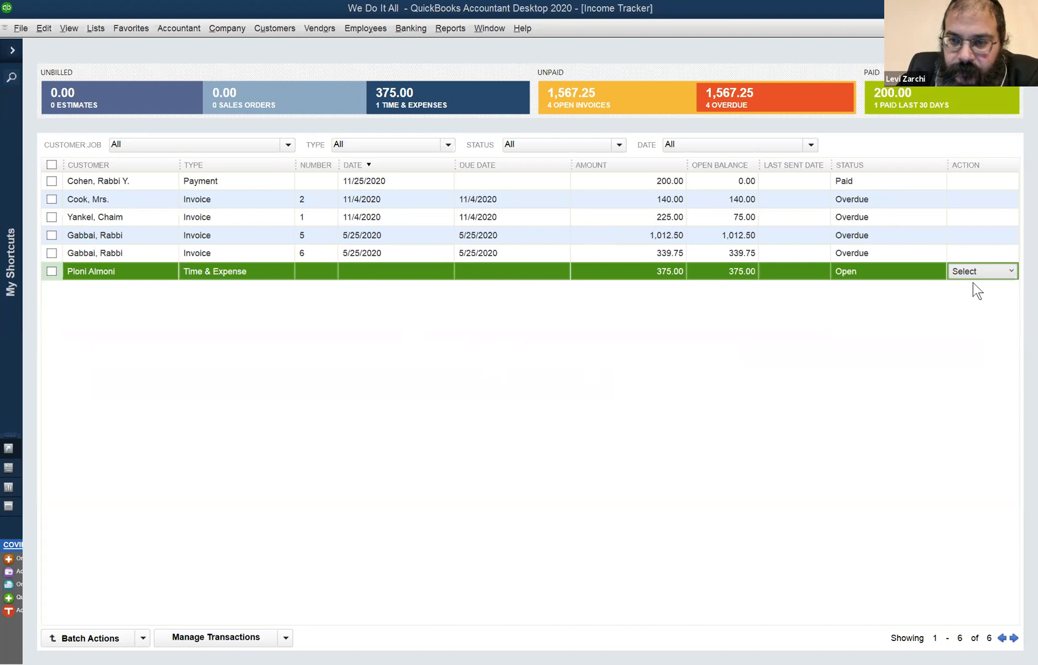
Create an invoice from the open Time & Expense entry and delete its fifth WD line.
left_click(1010, 272)
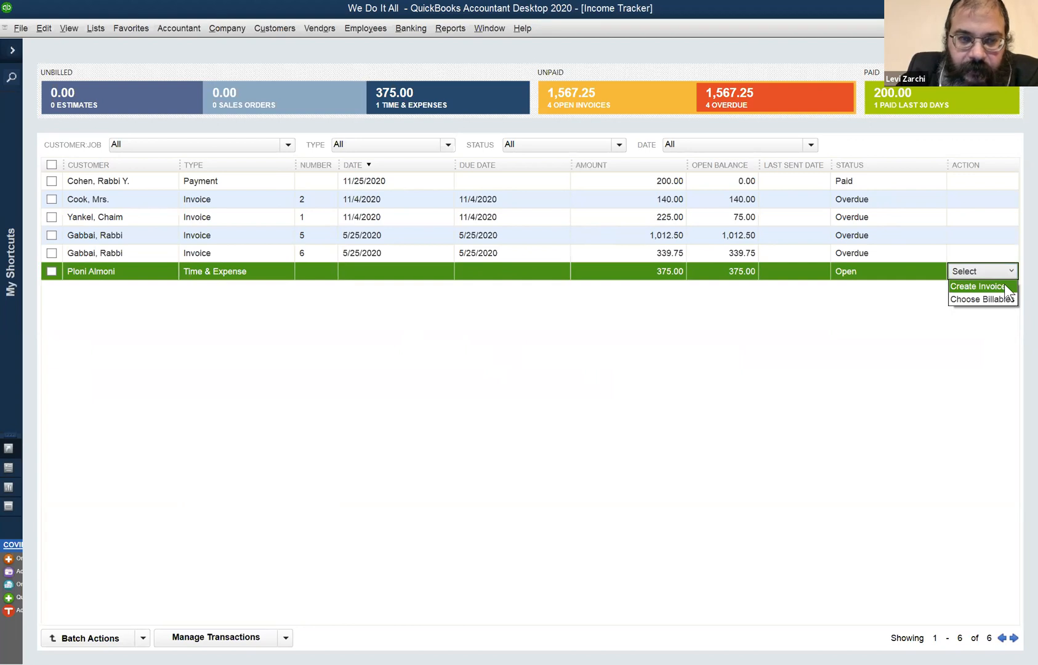
left_click(1004, 285)
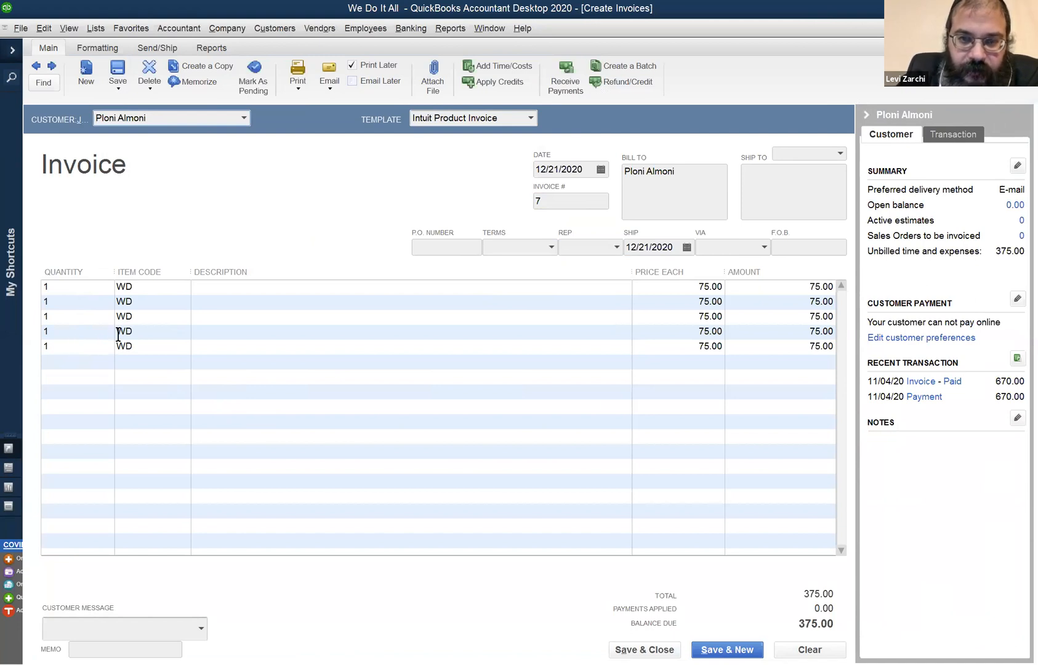
left_click(88, 346)
left_click_drag(22, 346, 17, 341)
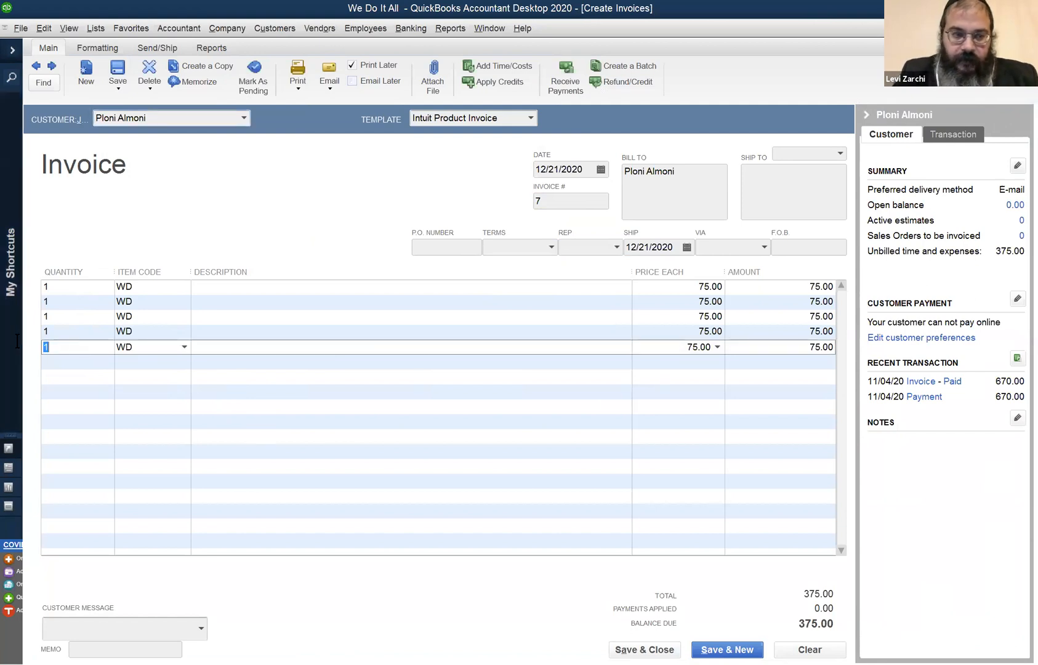
right_click(360, 350)
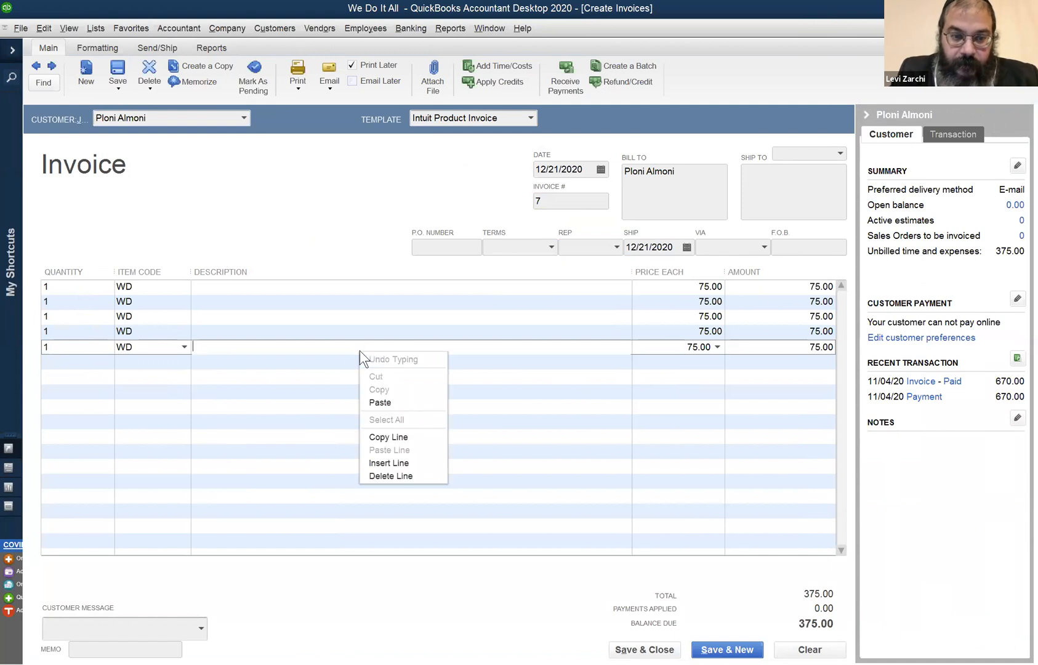
left_click(394, 475)
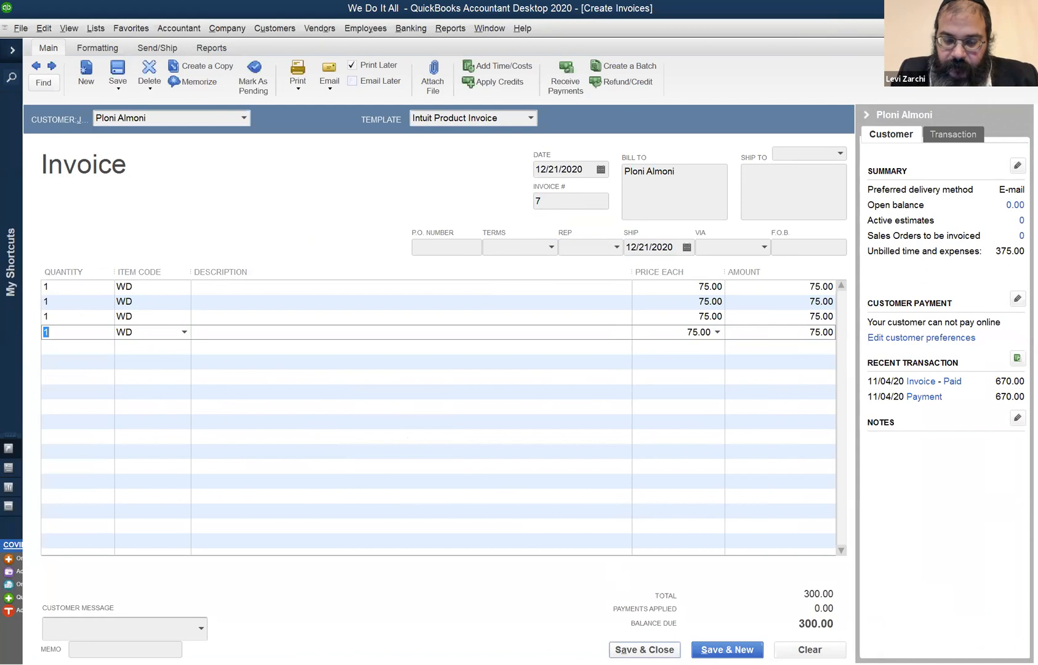
left_click(644, 649)
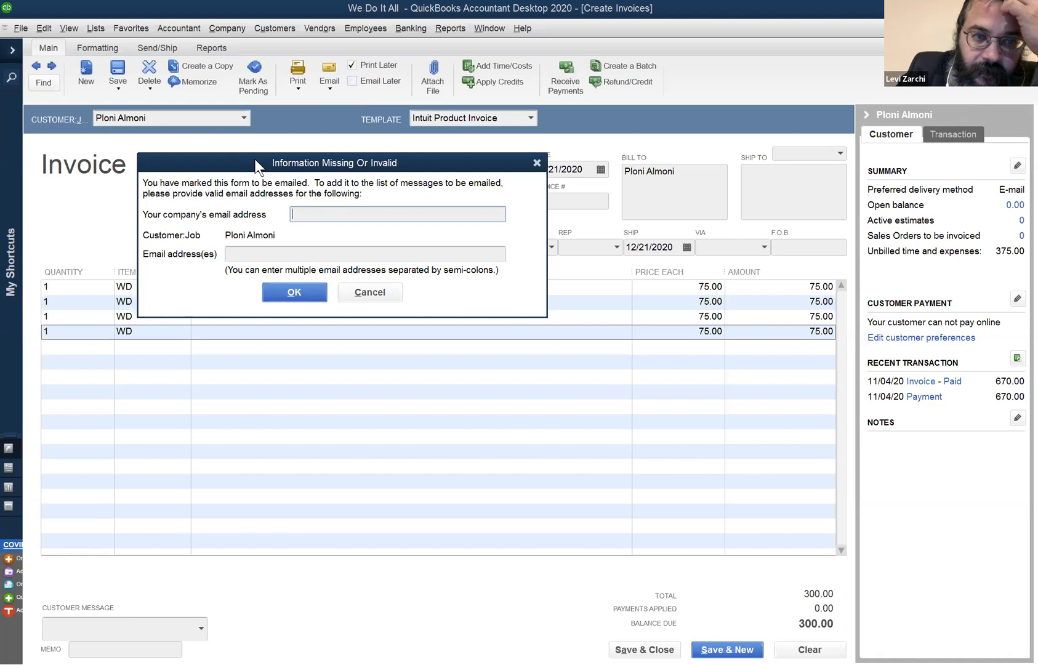
left_click_drag(254, 159, 306, 166)
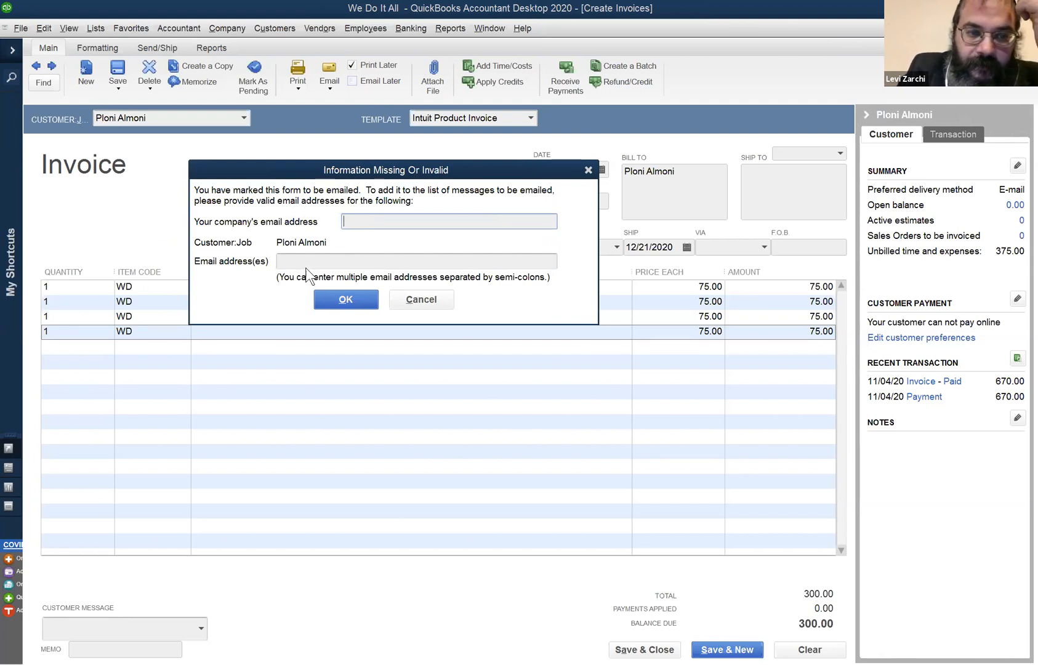
left_click(412, 299)
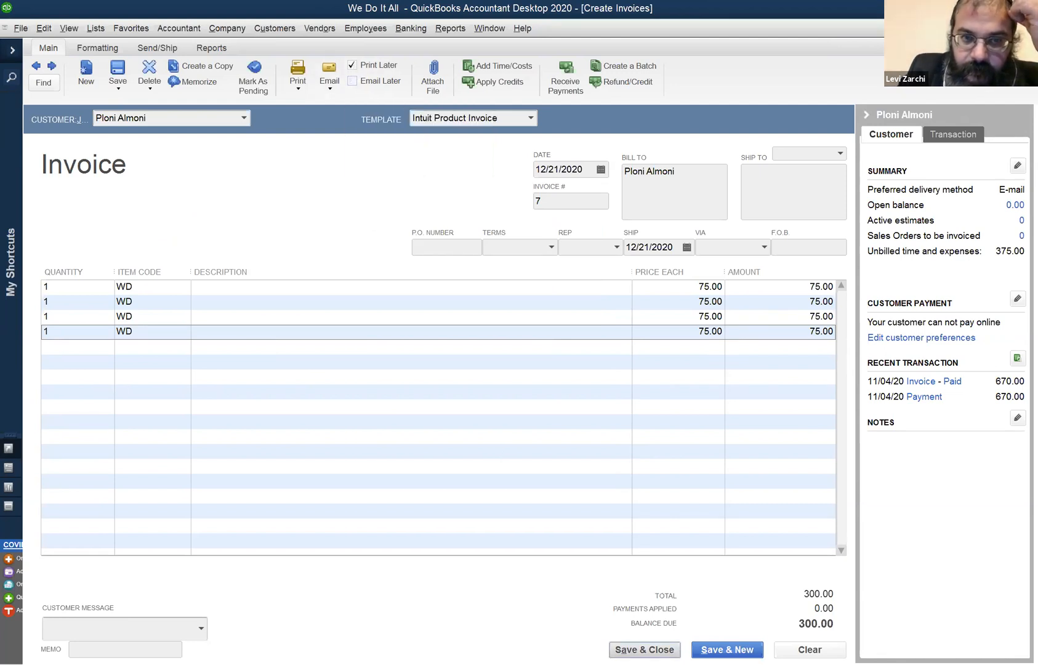
Save and close the invoice, filling in the company's email address in the missing information form.
left_click(644, 650)
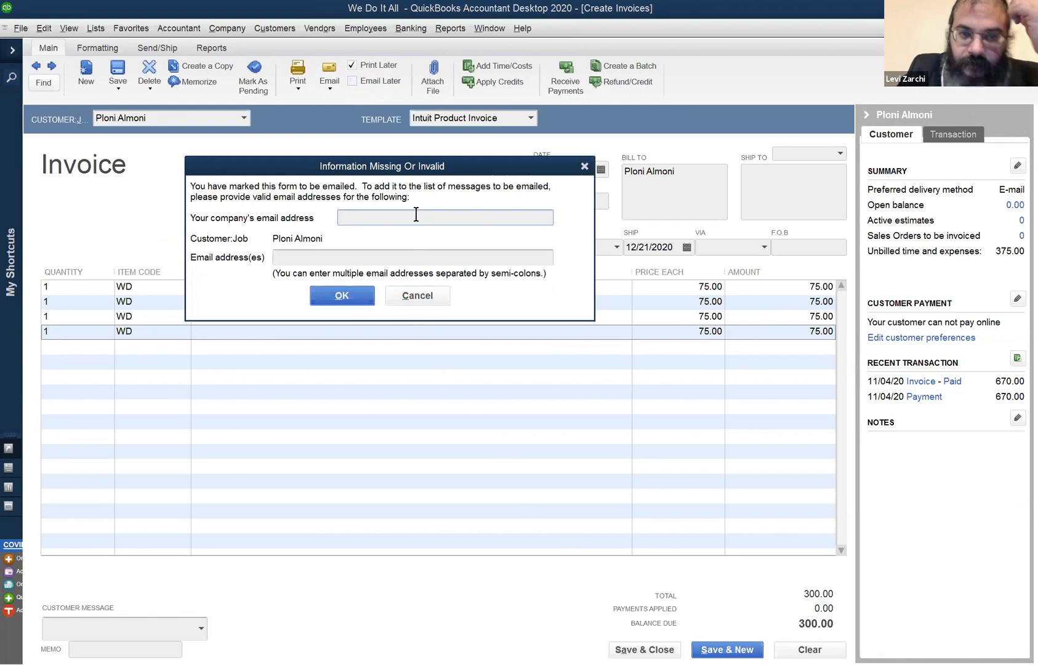
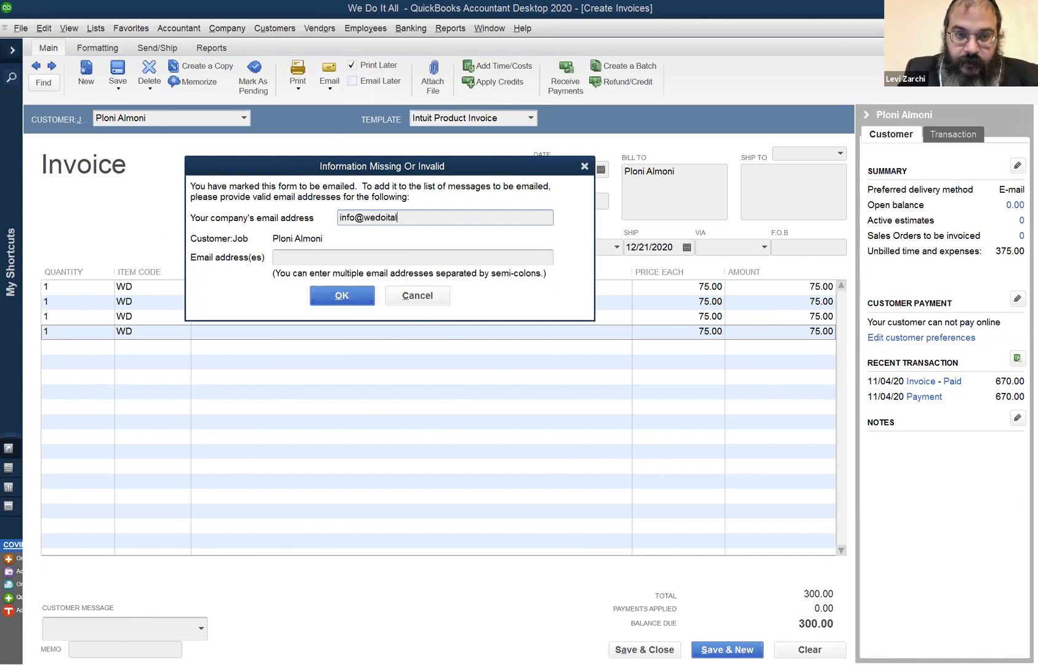
key("Tab")
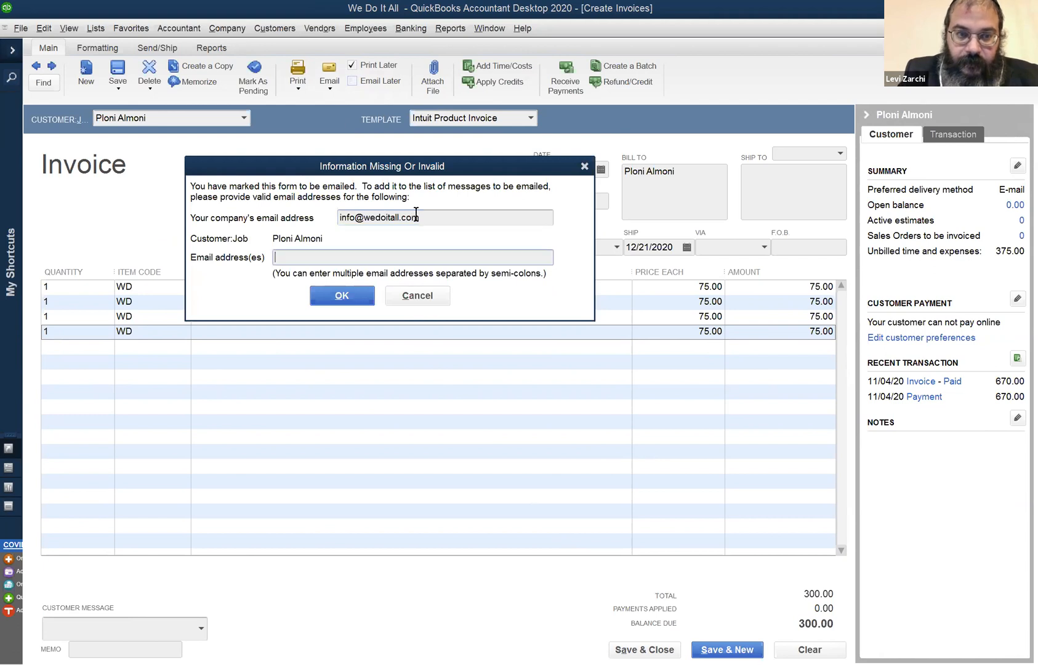
Fill in the customer's email address and finish saving the invoice without creating an Outlook profile.
type("ploni")
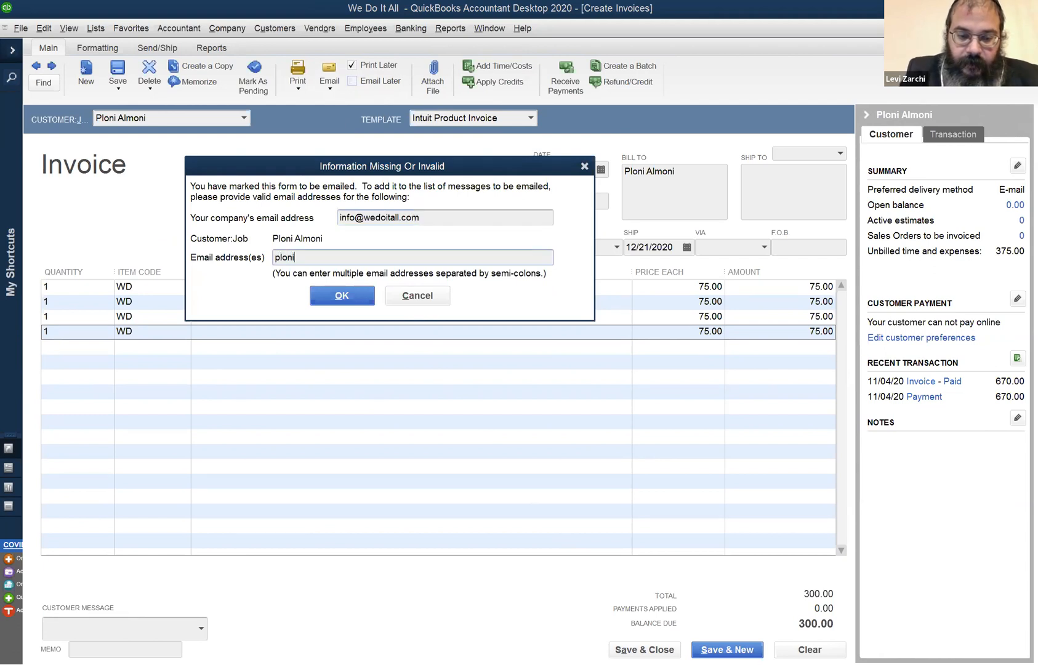
type("@almno")
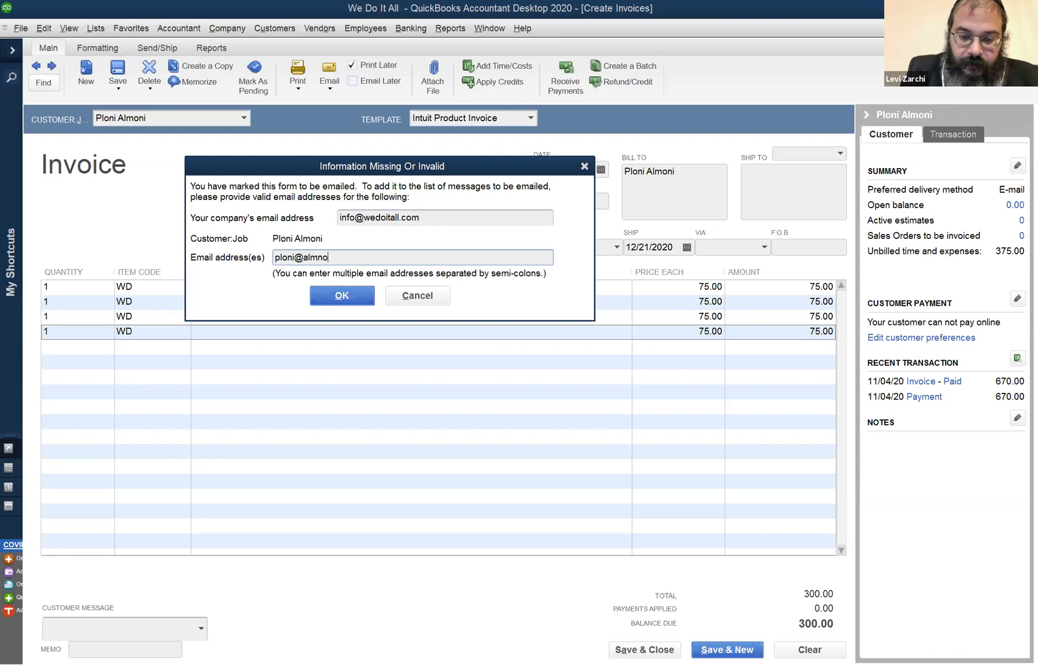
key("BackSpace")
key("BackSpace")
type("oni")
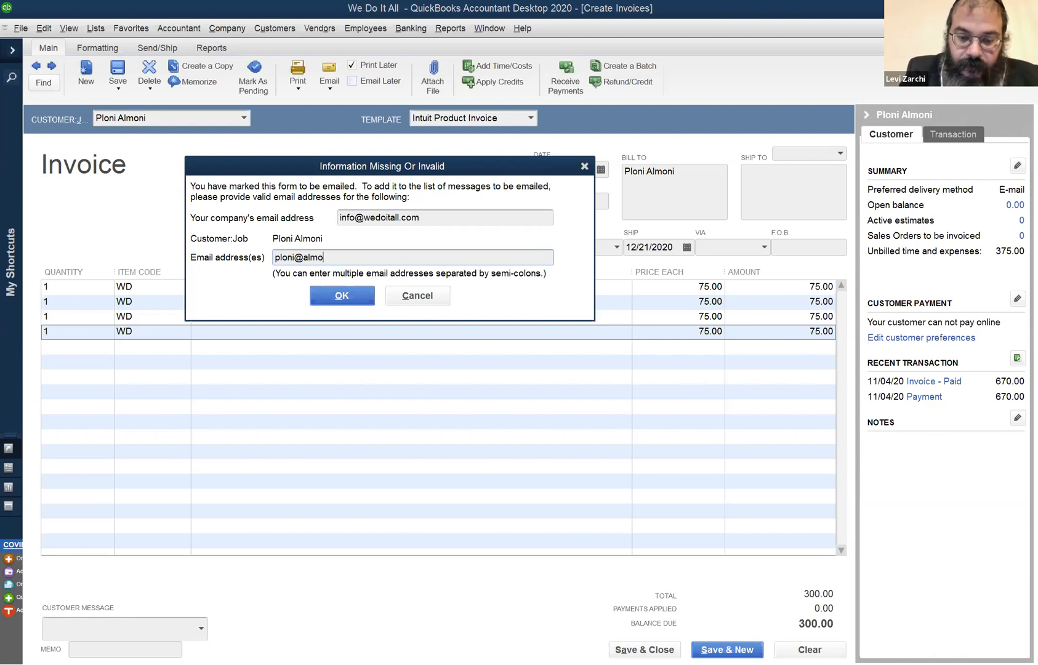
type(".com")
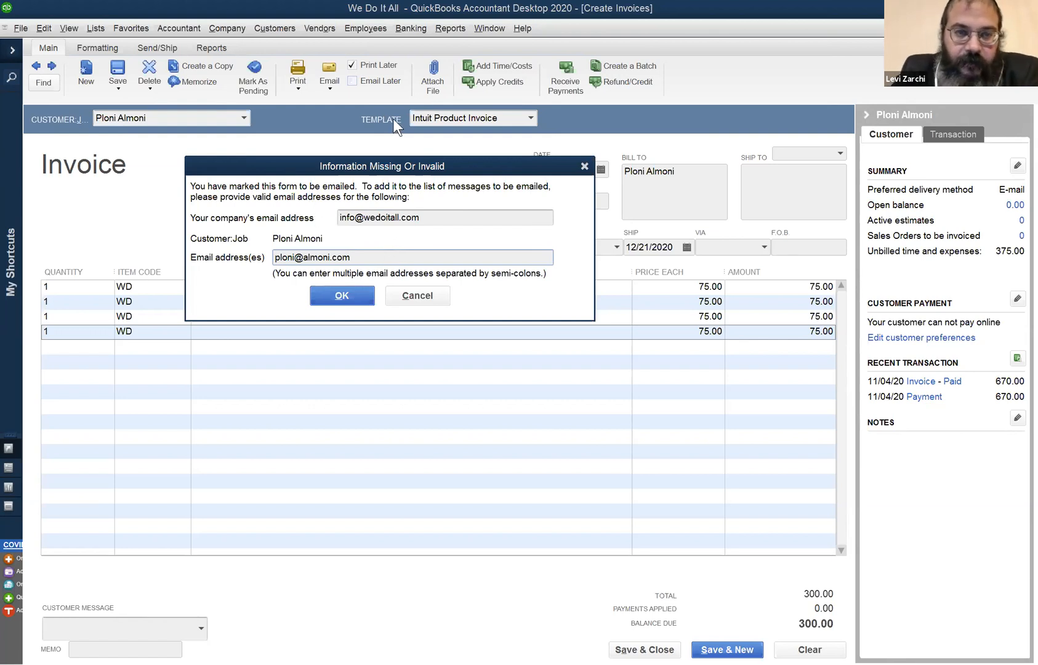
left_click(329, 294)
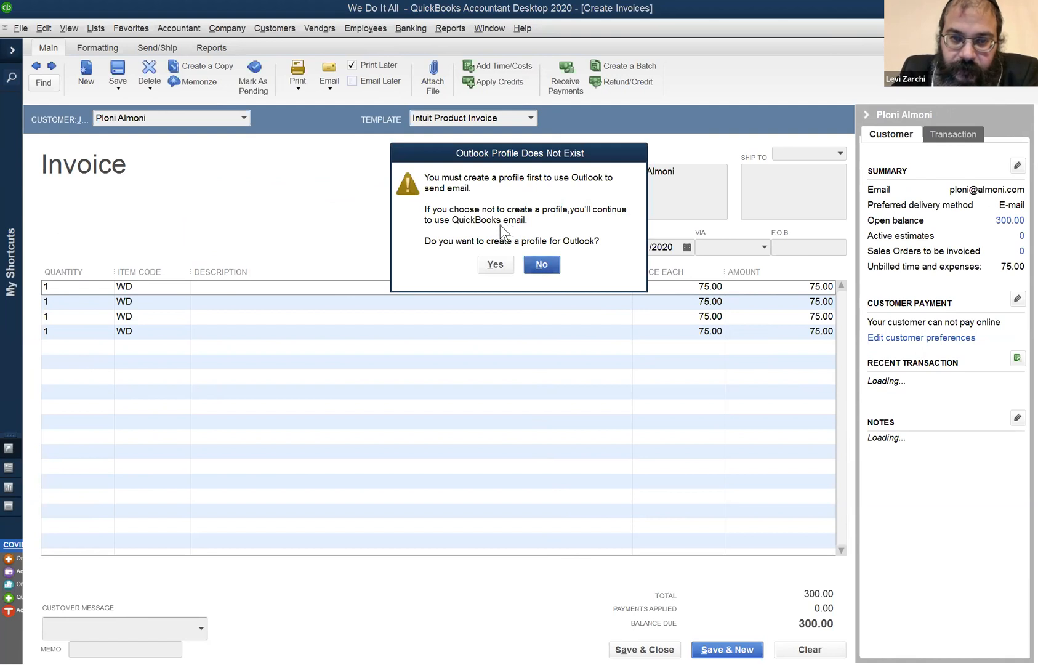
left_click(541, 265)
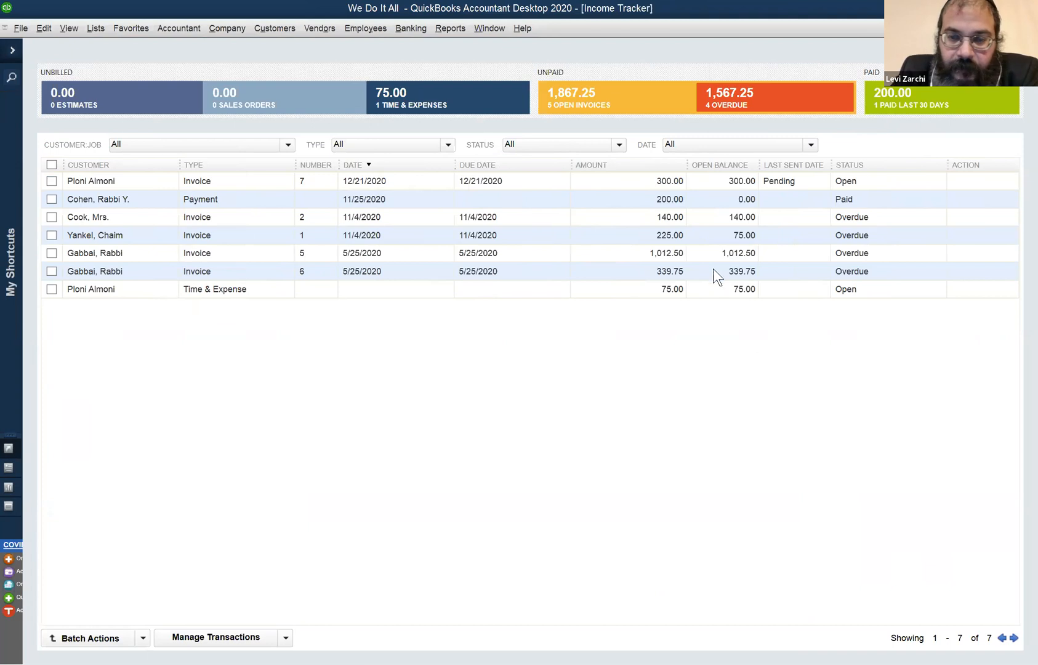
Reopen the newly created invoice from the Income Tracker, set its date to 05/31/2020 and record the change.
left_click(663, 288)
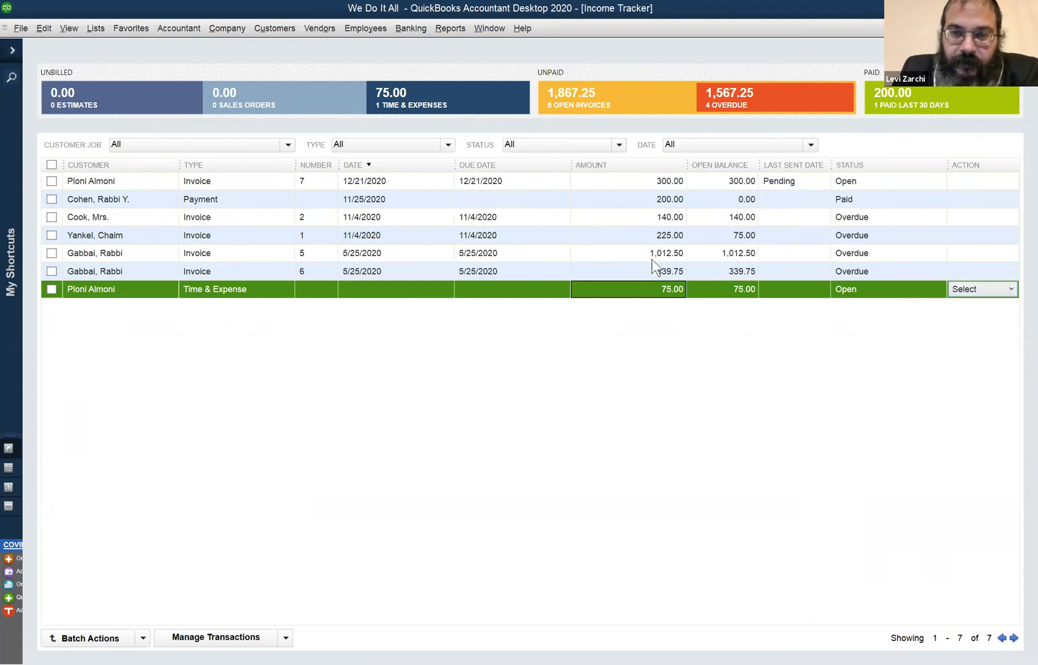
double_click(356, 177)
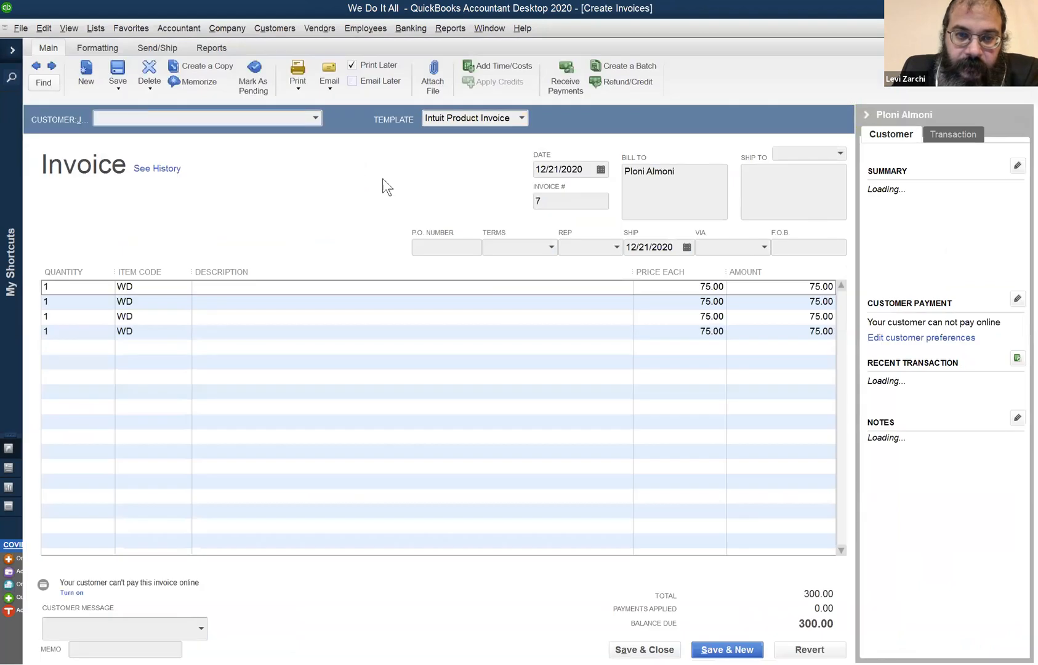
left_click(592, 170)
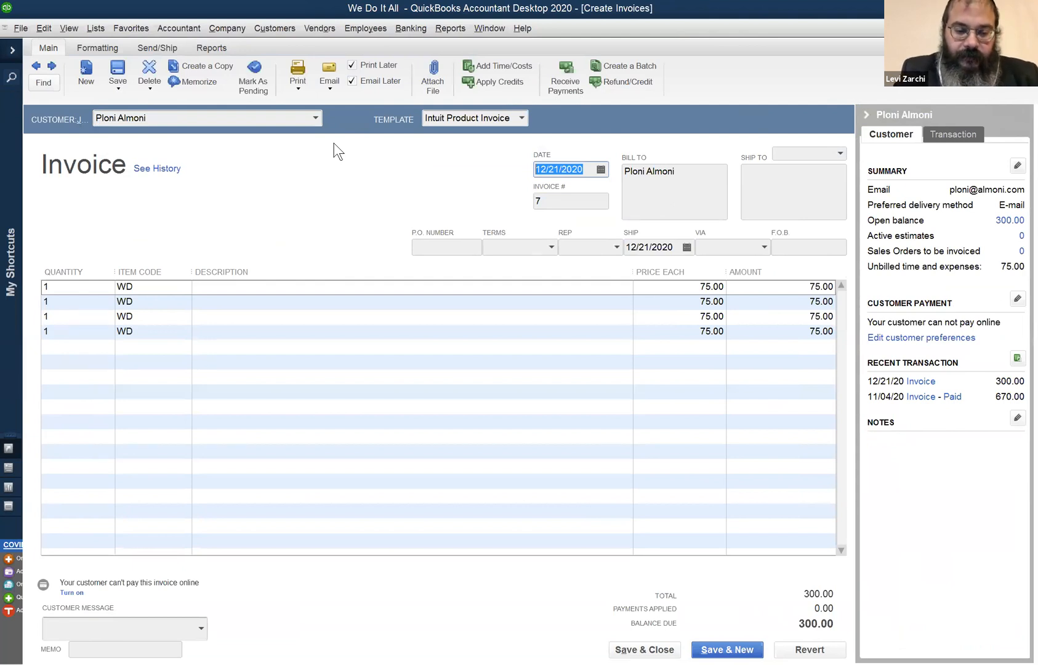
type("05")
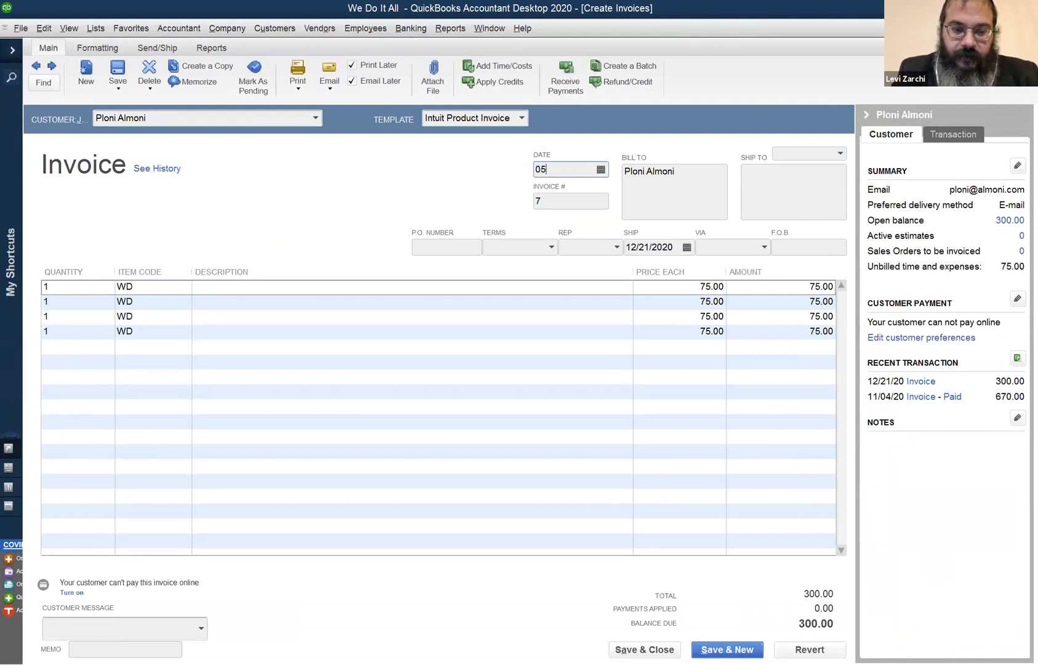
type("31")
key("Tab")
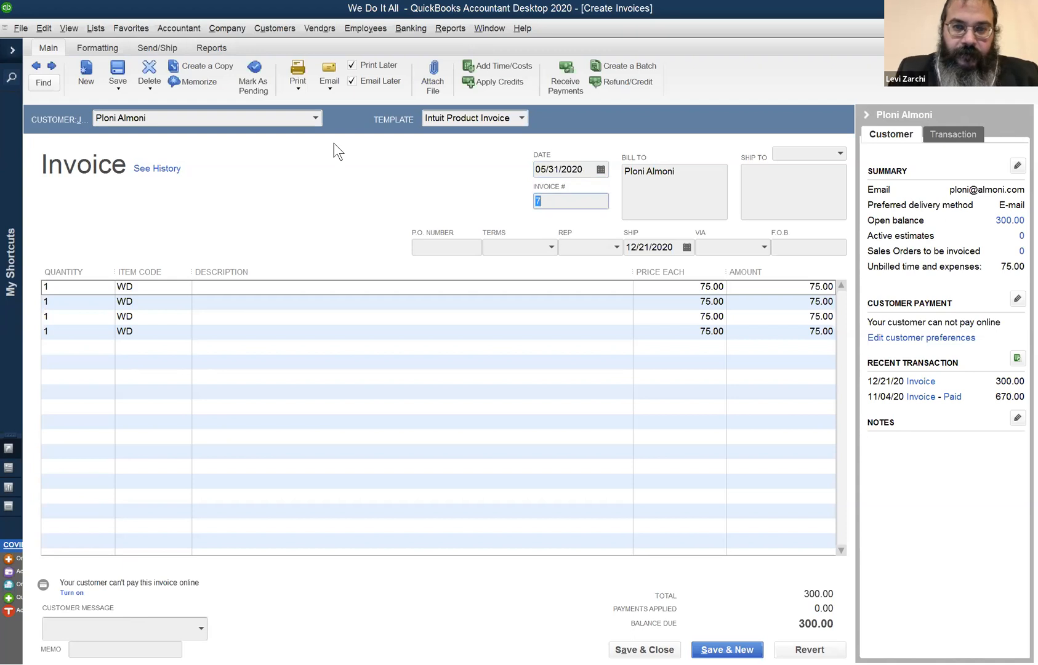
left_click(644, 650)
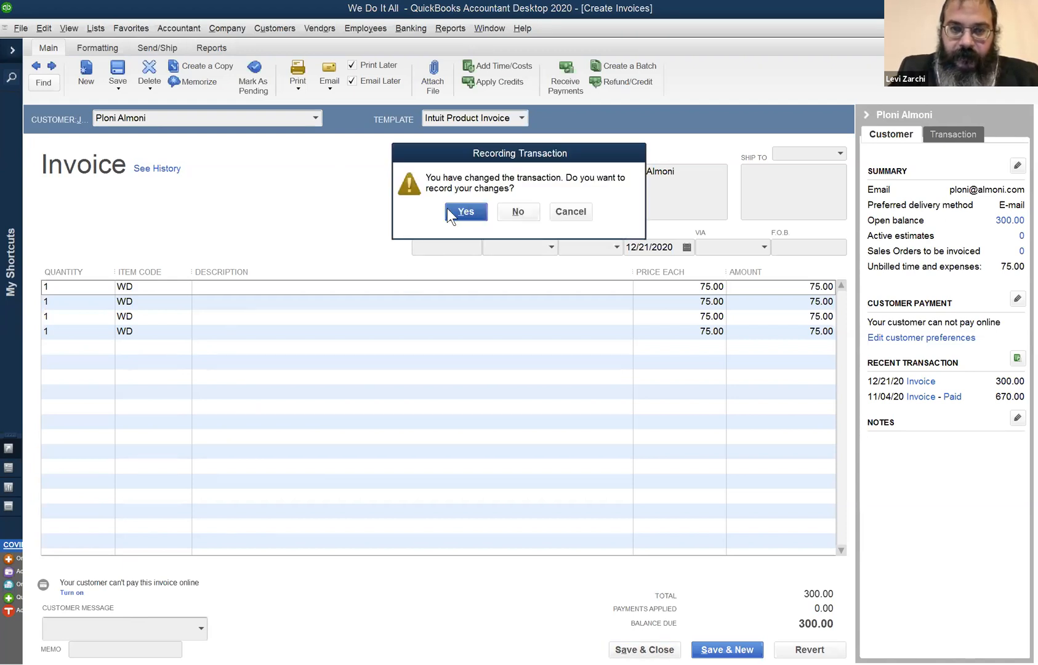
left_click(464, 211)
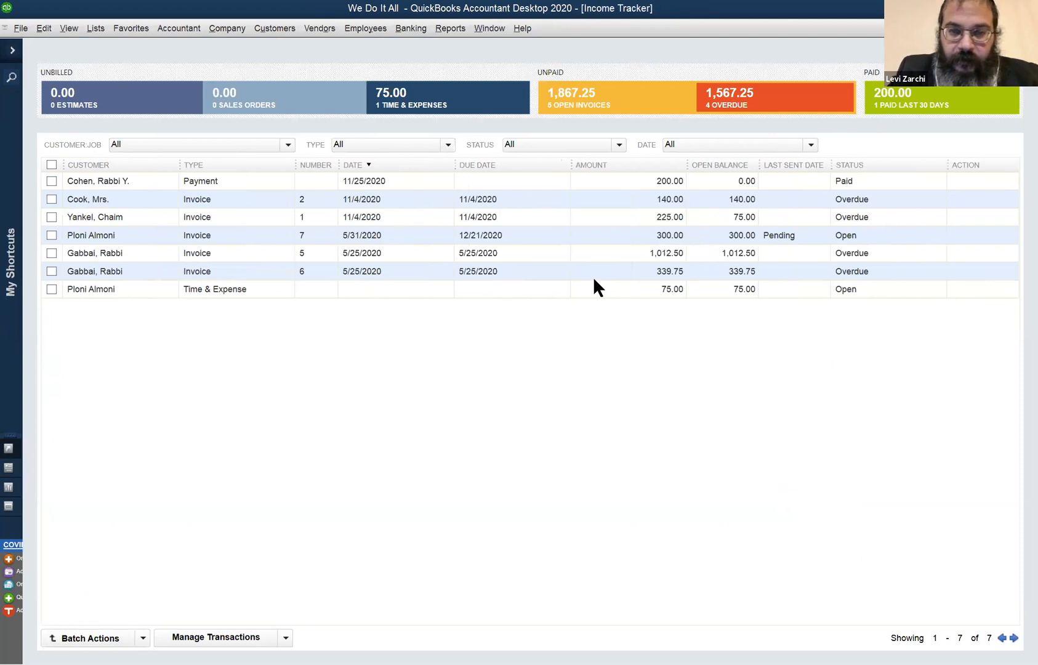
Switch to the Profit & Loss report and compare its income on Cash basis and on Accrual basis.
left_click(673, 290)
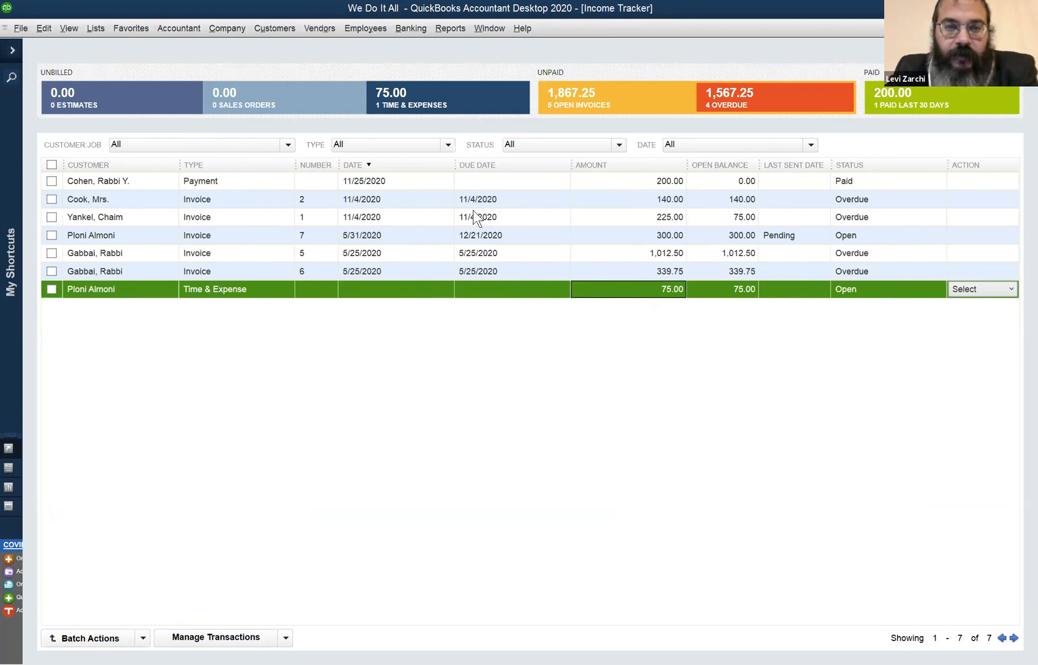
left_click(480, 182)
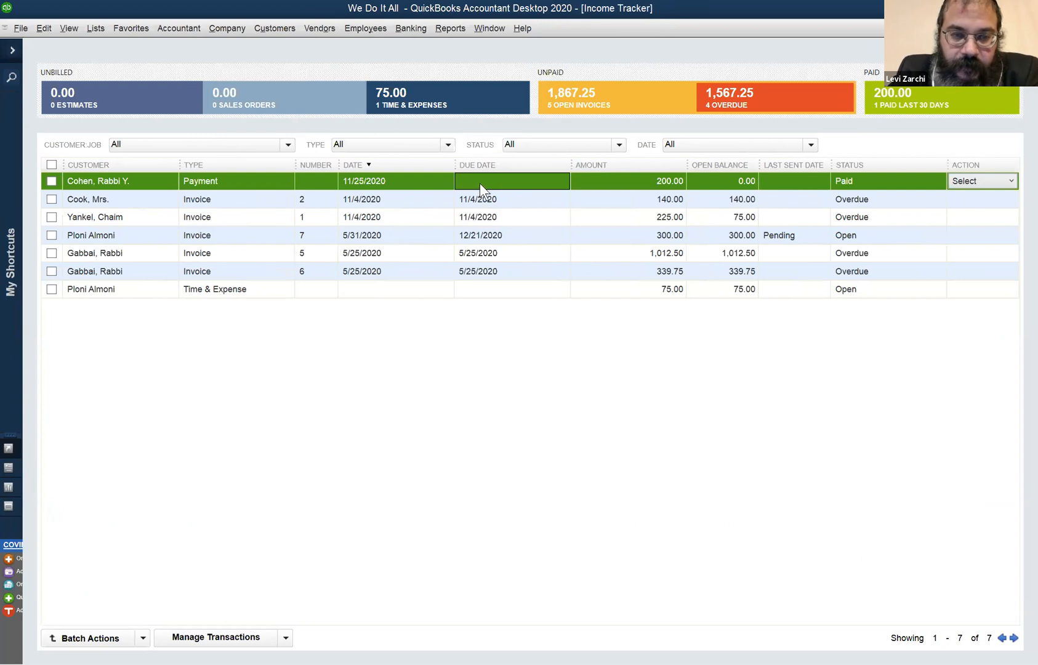
left_click(487, 24)
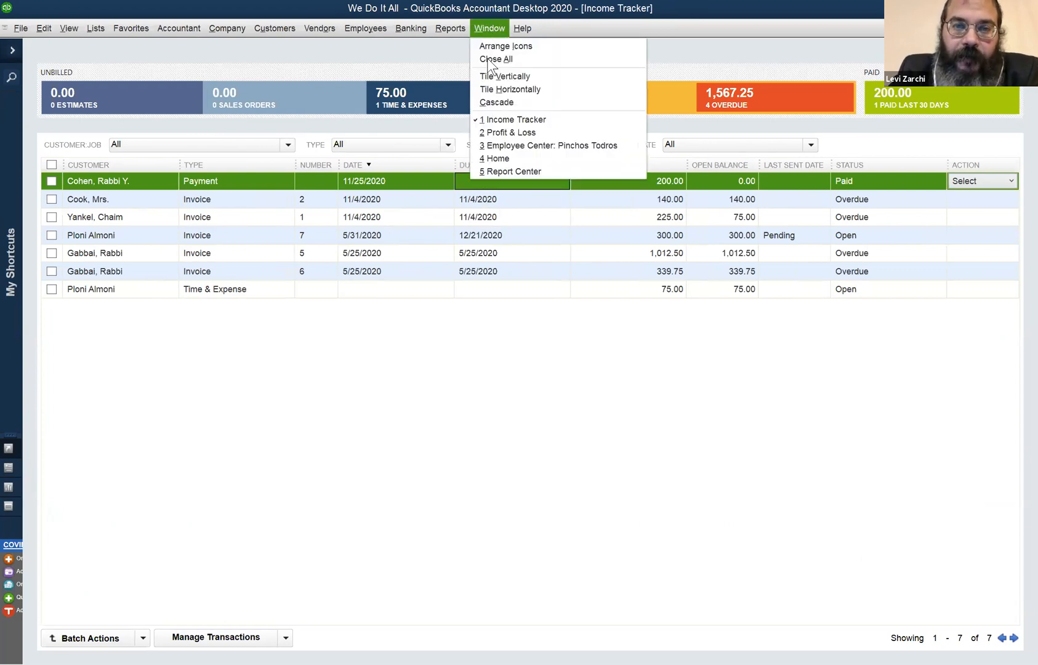
left_click(516, 131)
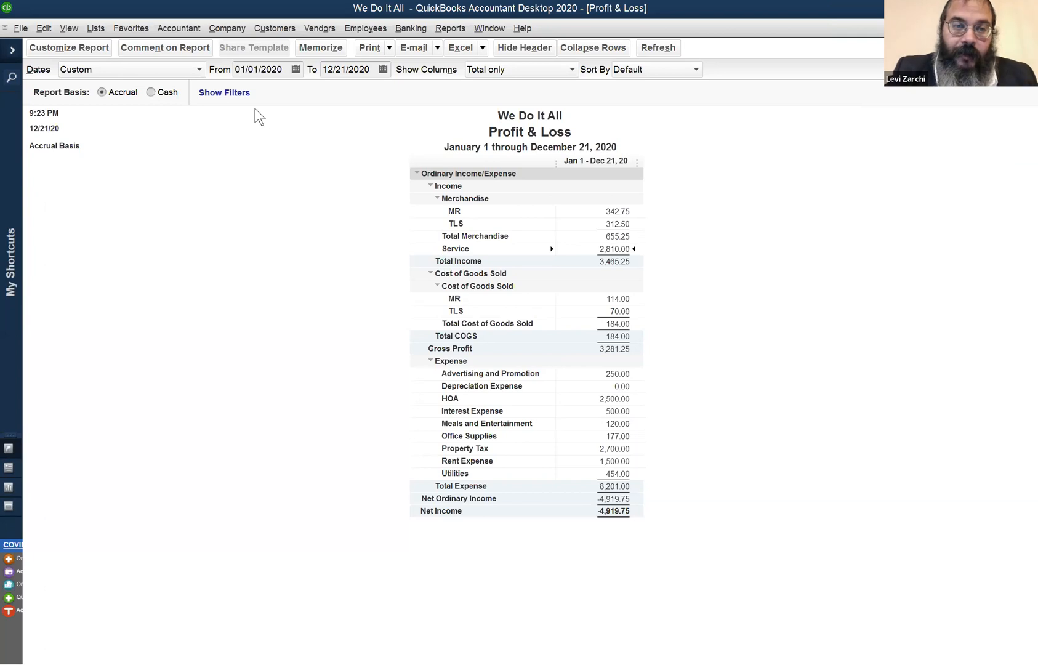
left_click(165, 92)
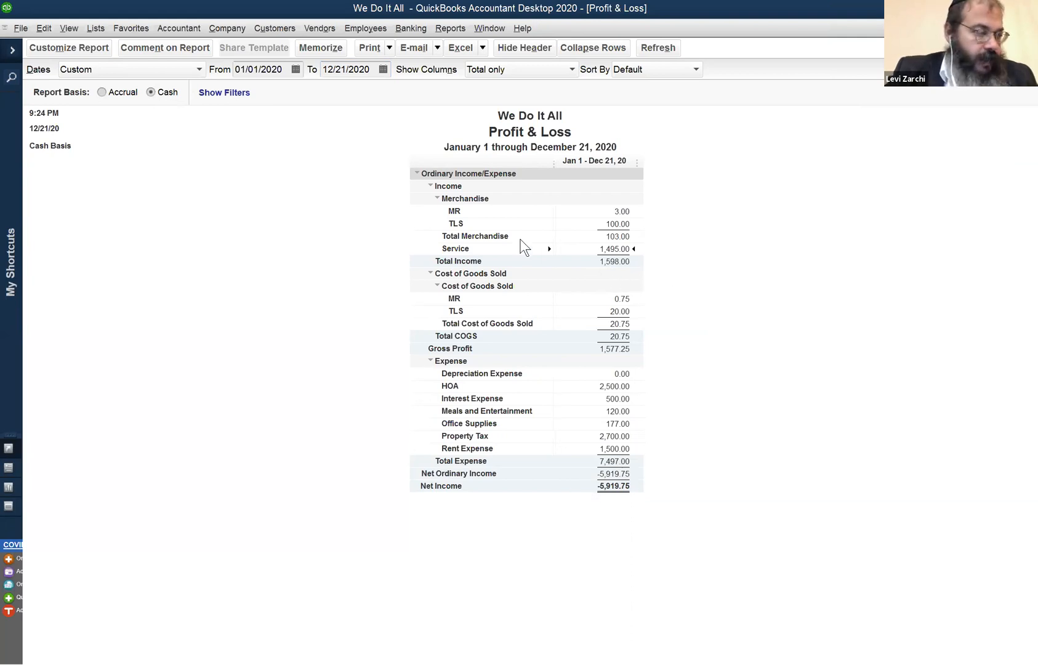
left_click(121, 92)
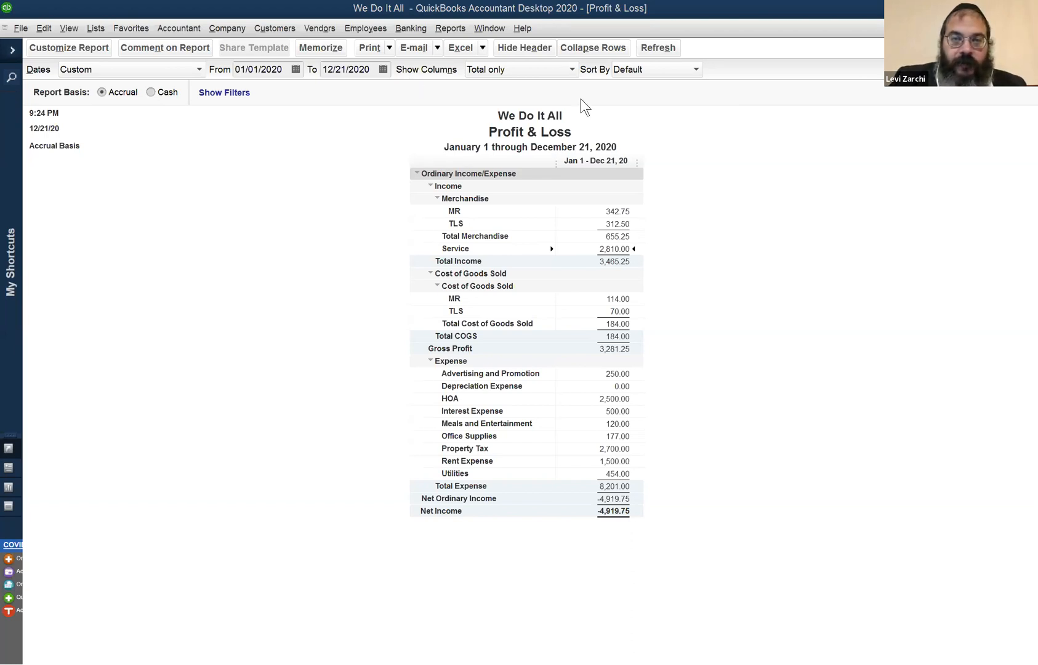
Open a new single time activity and start timing its duration.
left_click(347, 28)
mouse_move(453, 76)
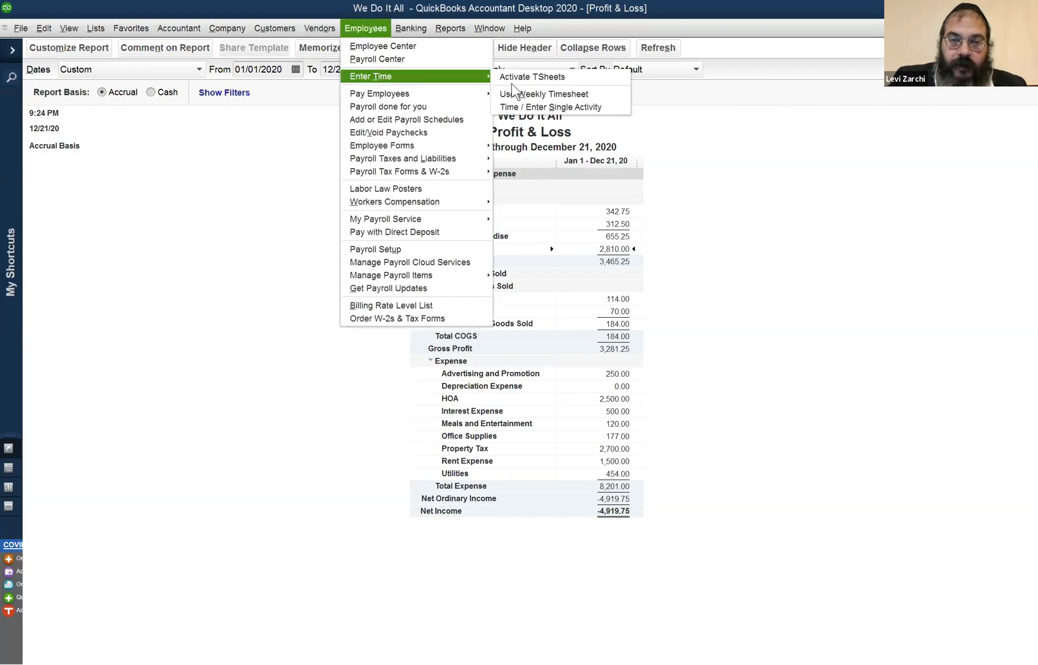
left_click(541, 107)
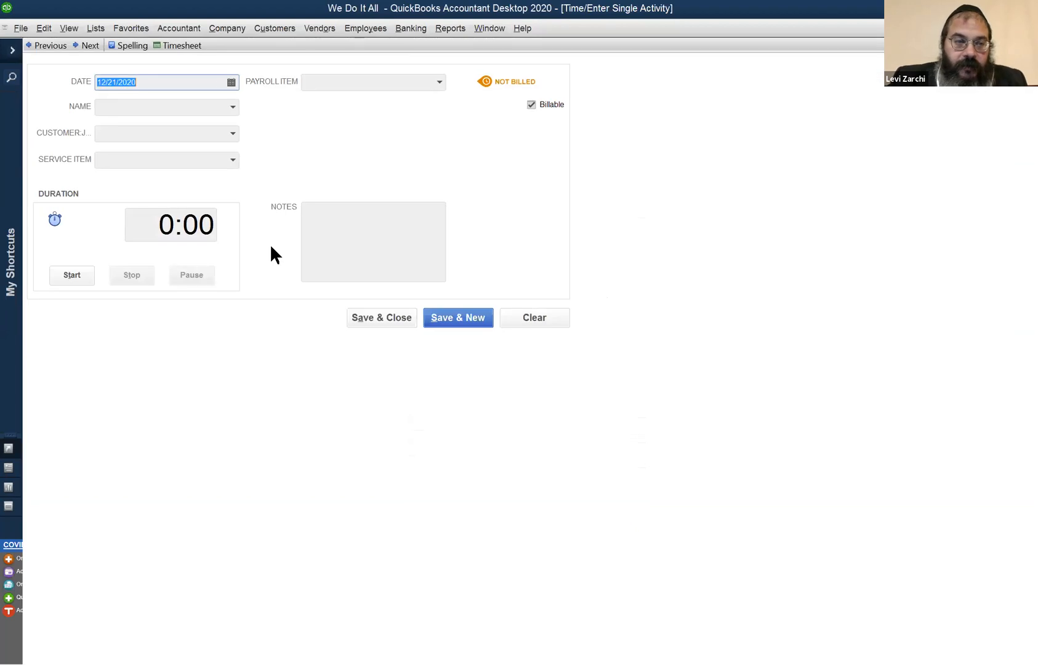
left_click(71, 278)
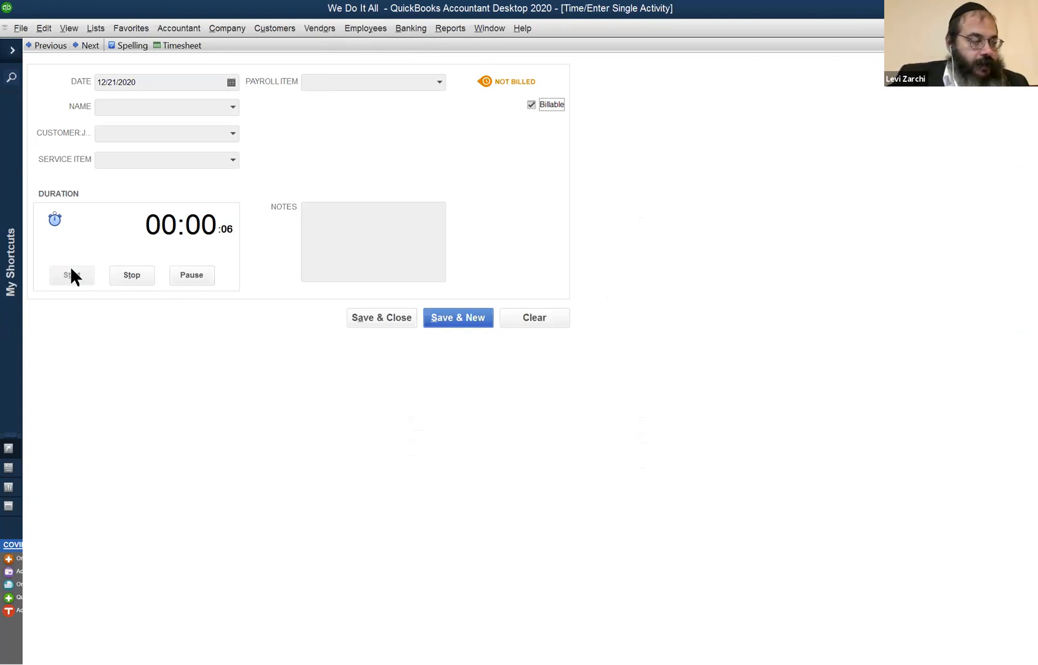
Examine which names and customers can be assigned to the time activity.
left_click(357, 36)
mouse_move(361, 73)
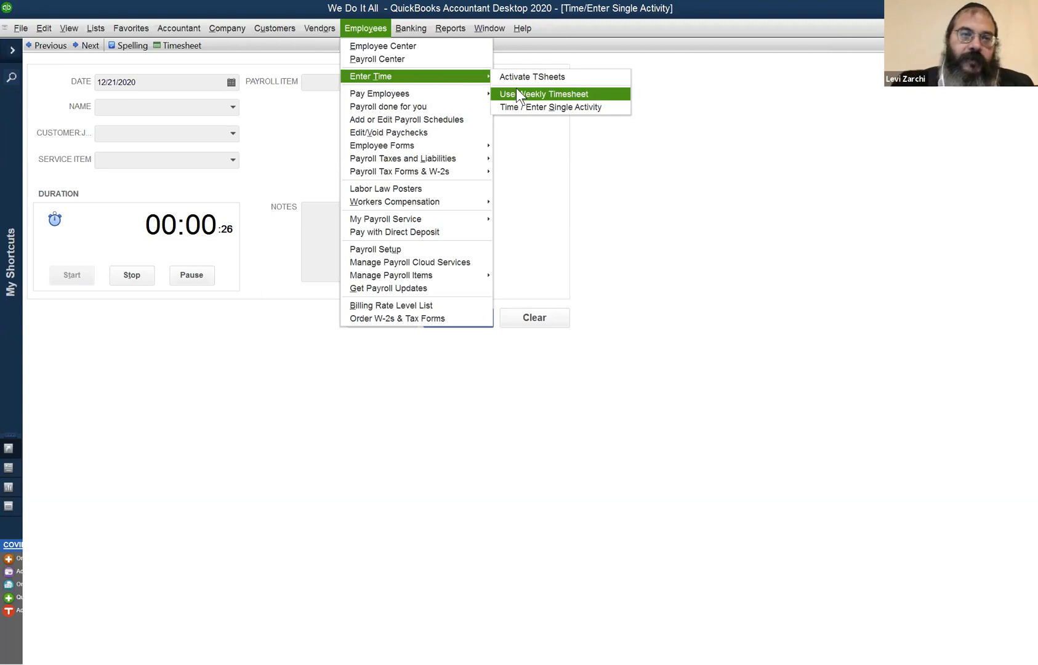
left_click(253, 113)
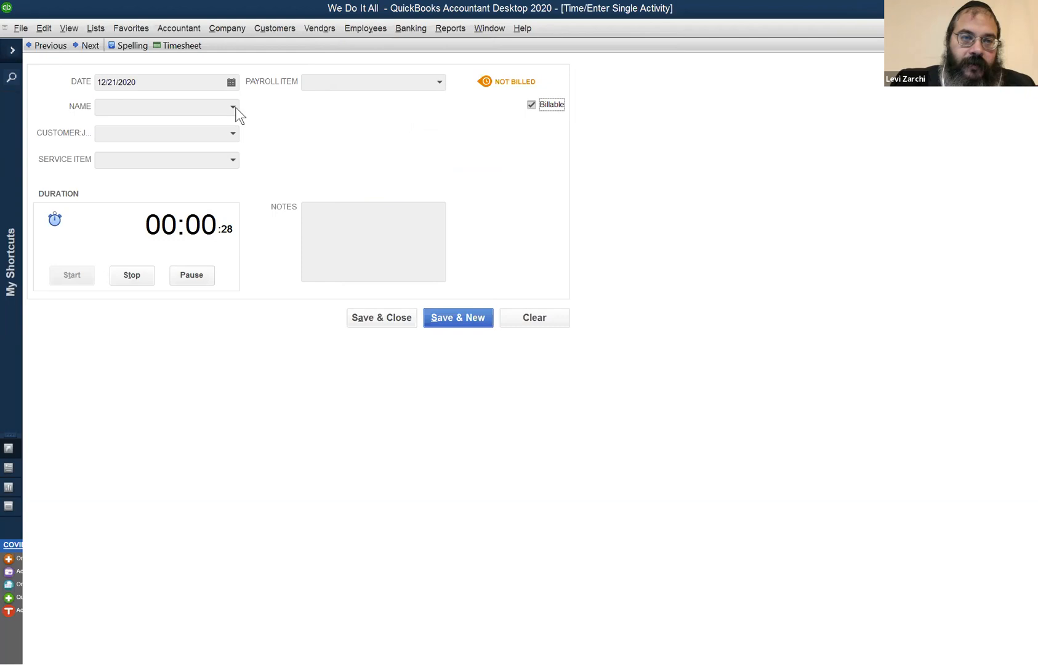
left_click(233, 107)
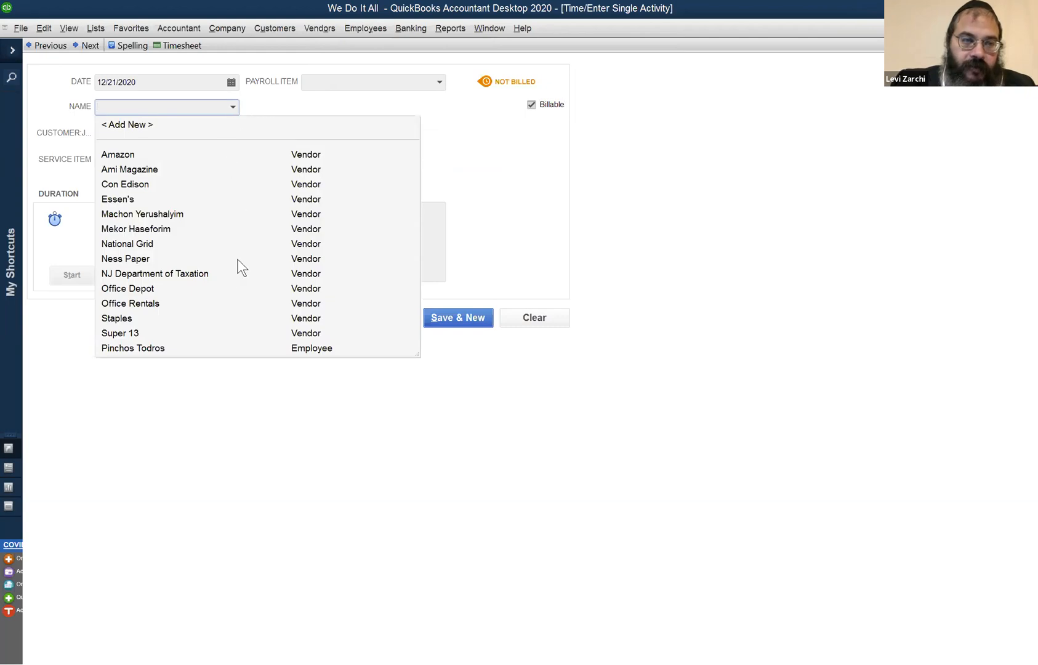
left_click(481, 142)
left_click(232, 133)
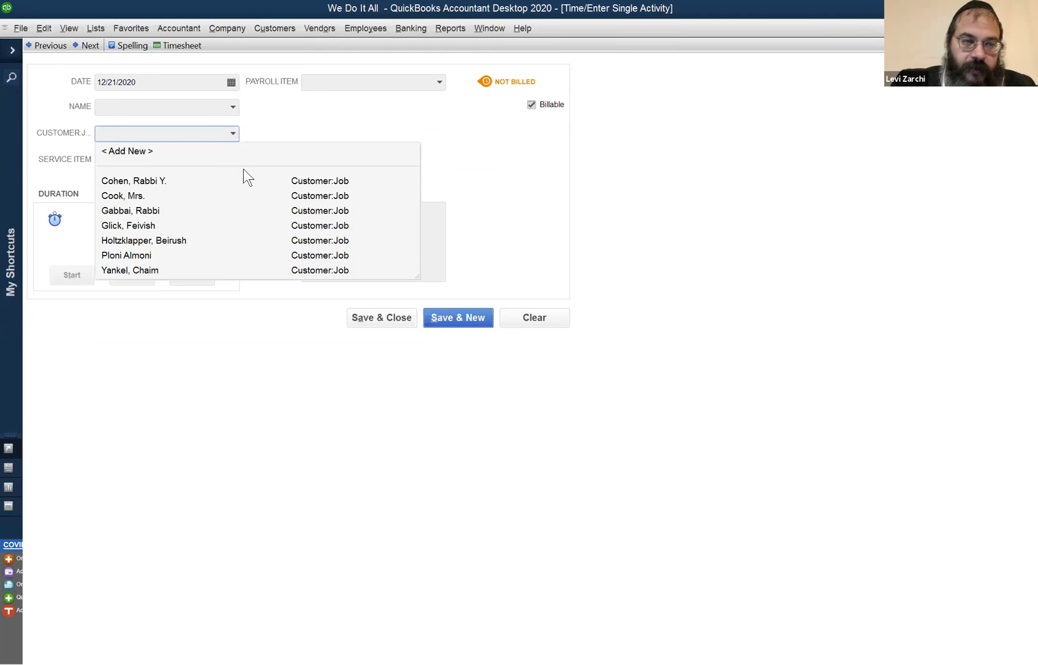
left_click(544, 161)
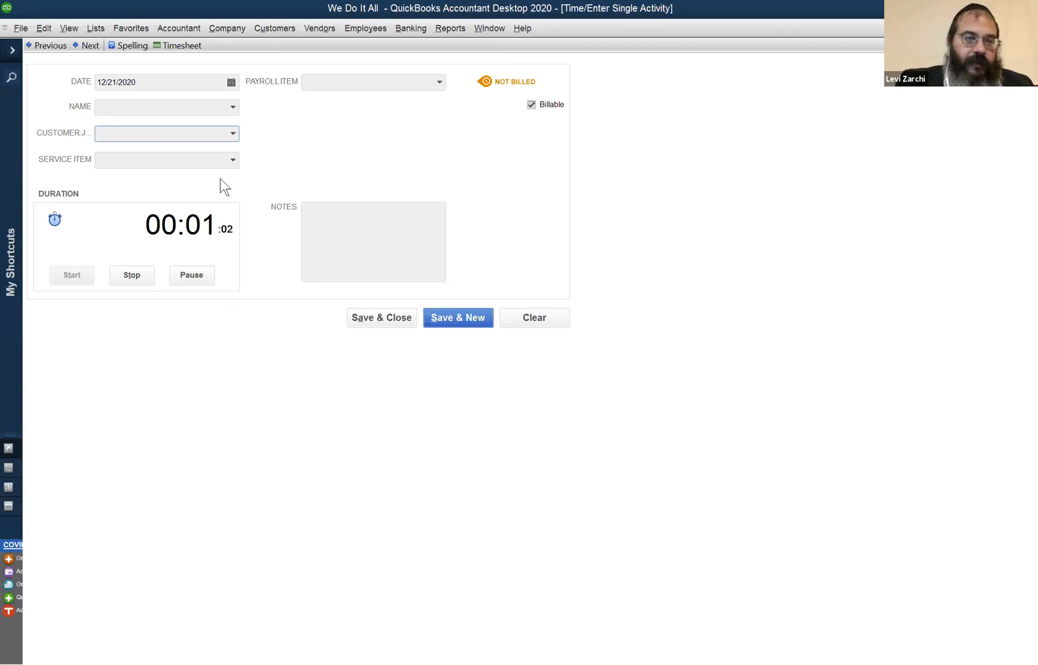
Go through the time activity's date, name, customer, service item and payroll item fields and examine their choices.
left_click(192, 82)
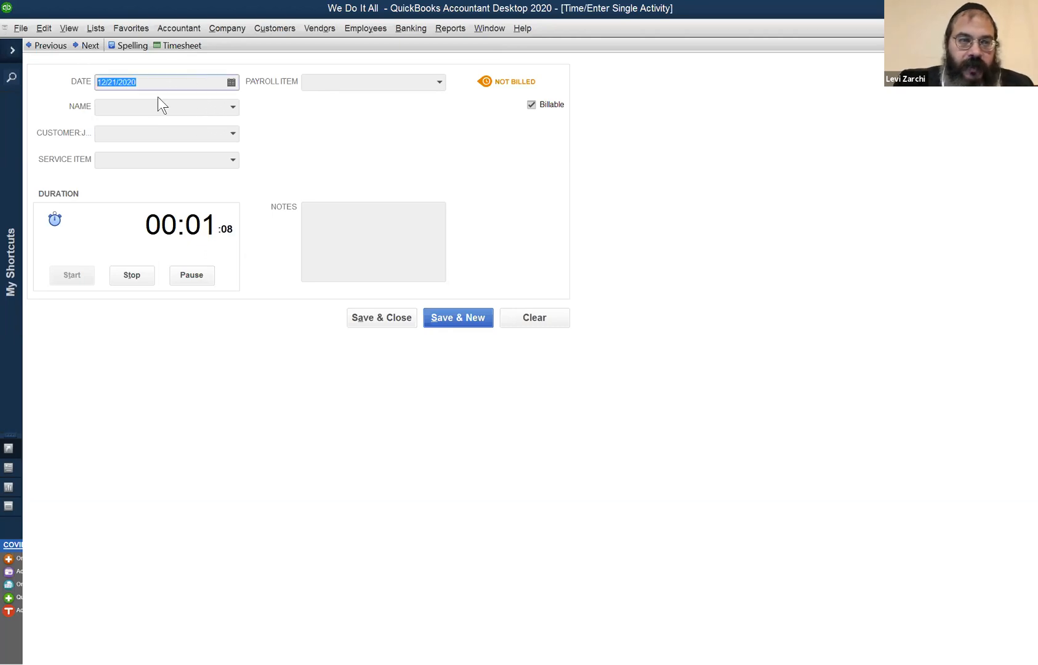
left_click(232, 108)
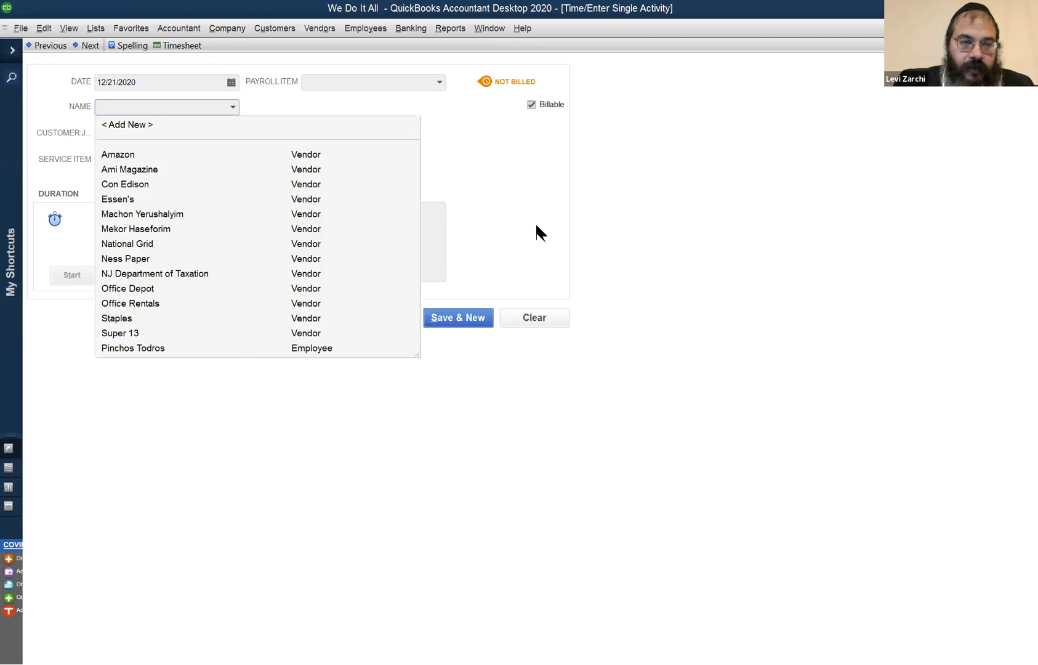
left_click(536, 226)
left_click(233, 134)
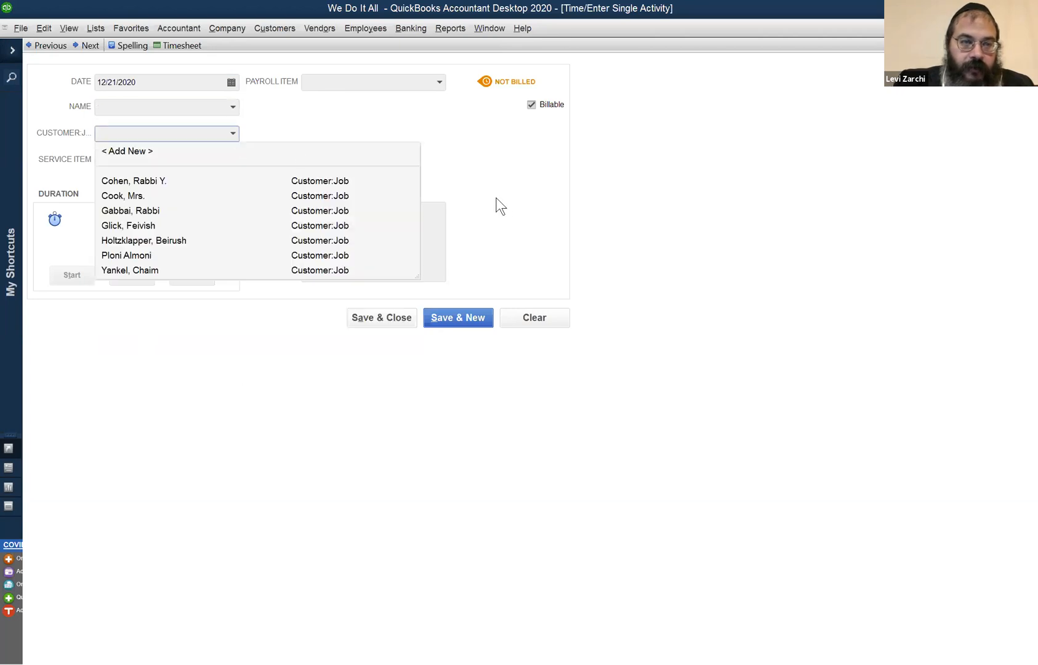
left_click(496, 198)
left_click(233, 160)
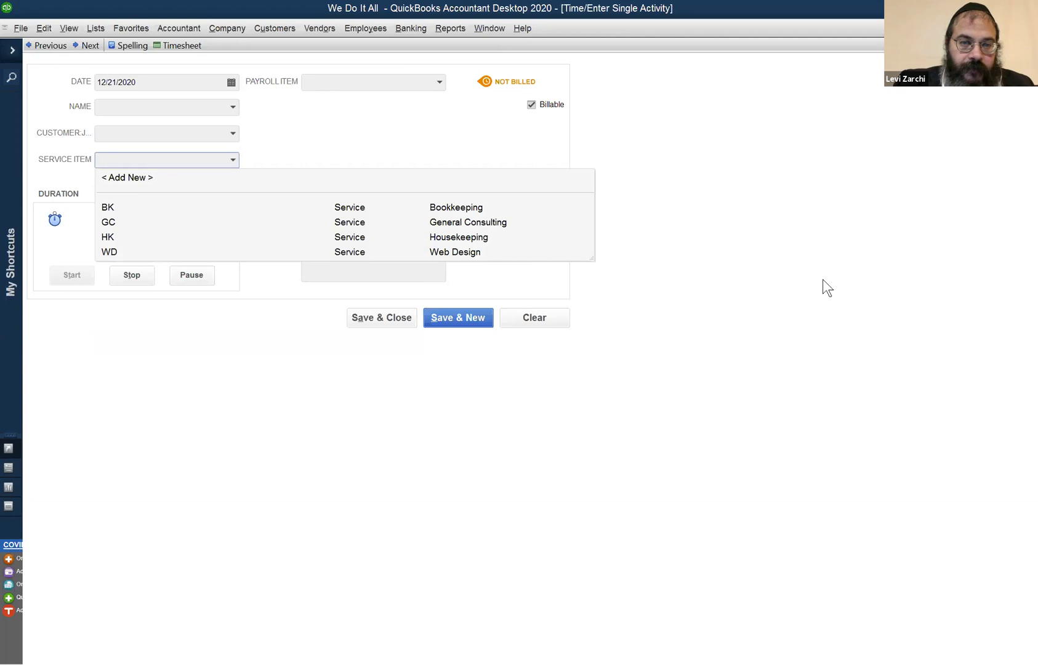
left_click(411, 330)
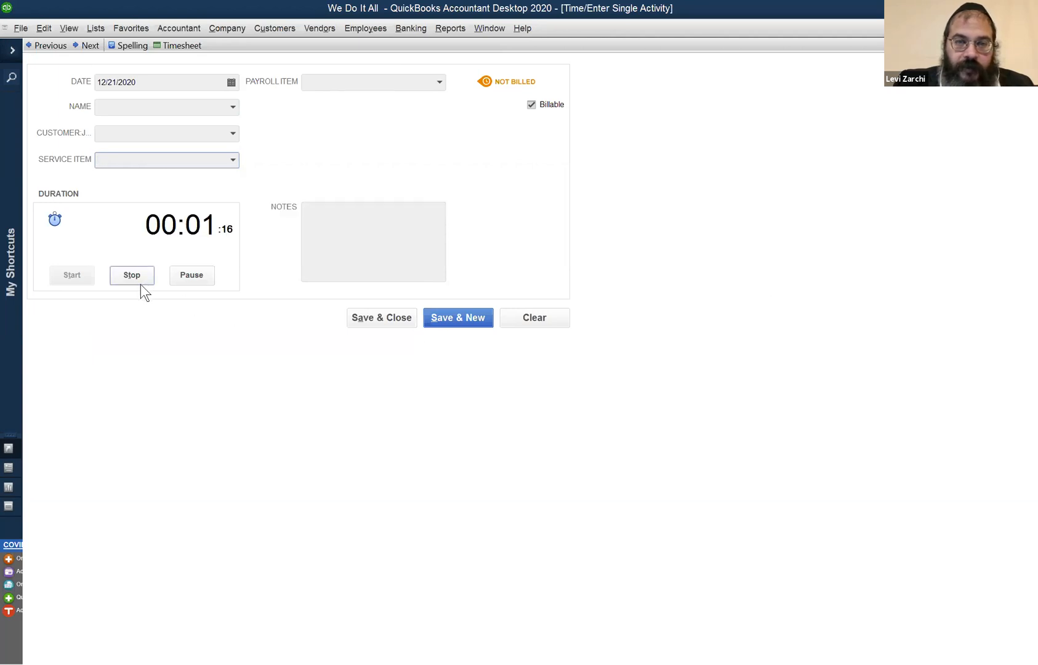
left_click(440, 83)
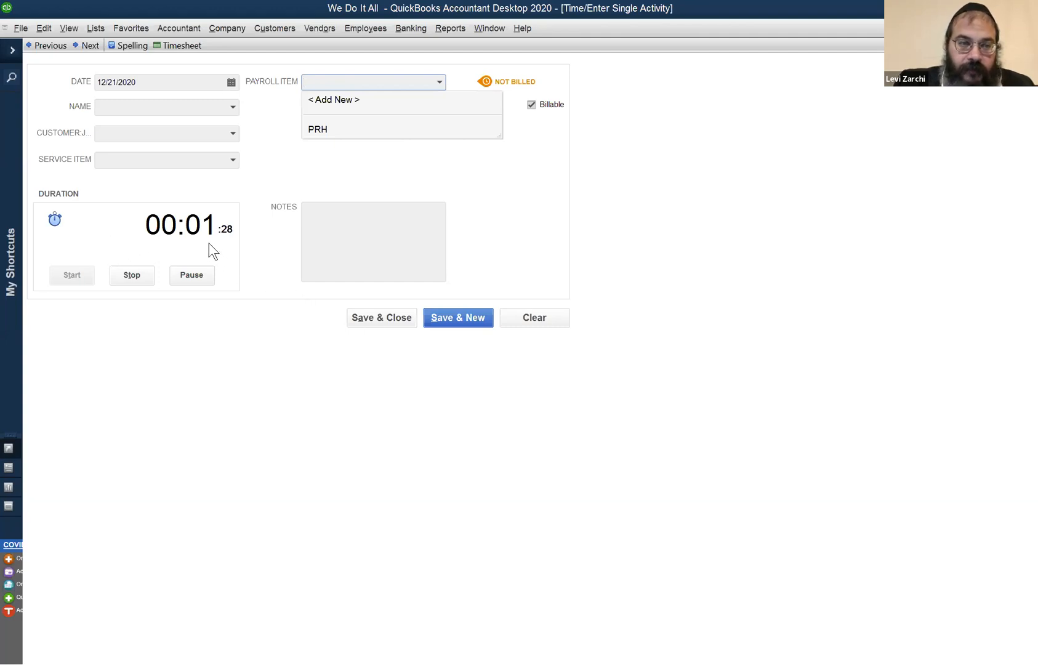
left_click(111, 228)
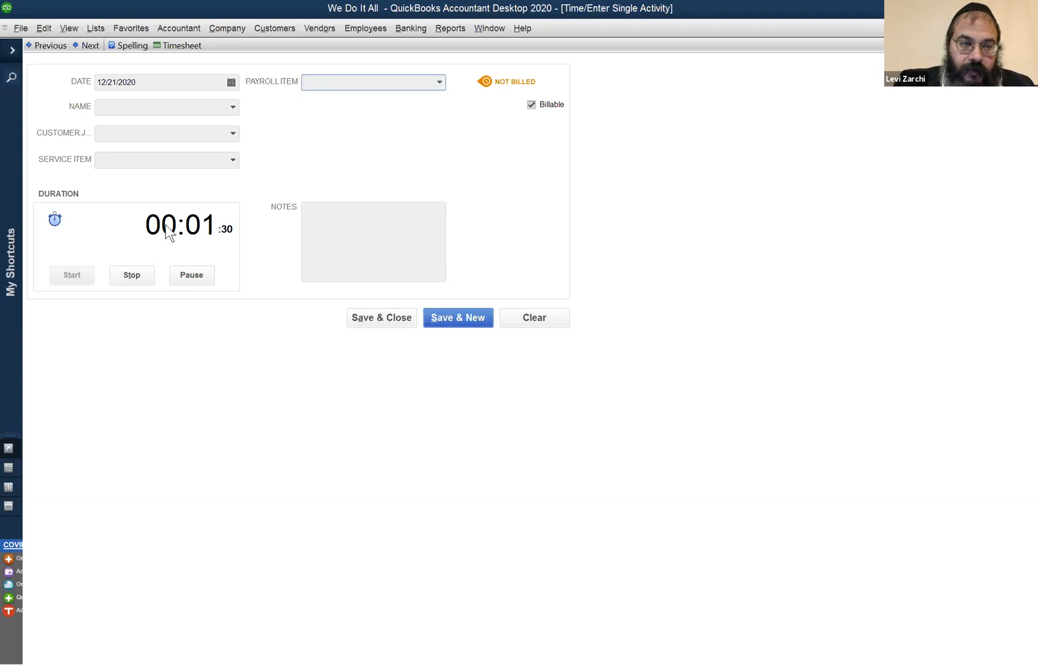
Stop the timer and set the activity's duration to 1:00 instead.
left_click(139, 270)
left_click_drag(163, 225, 344, 225)
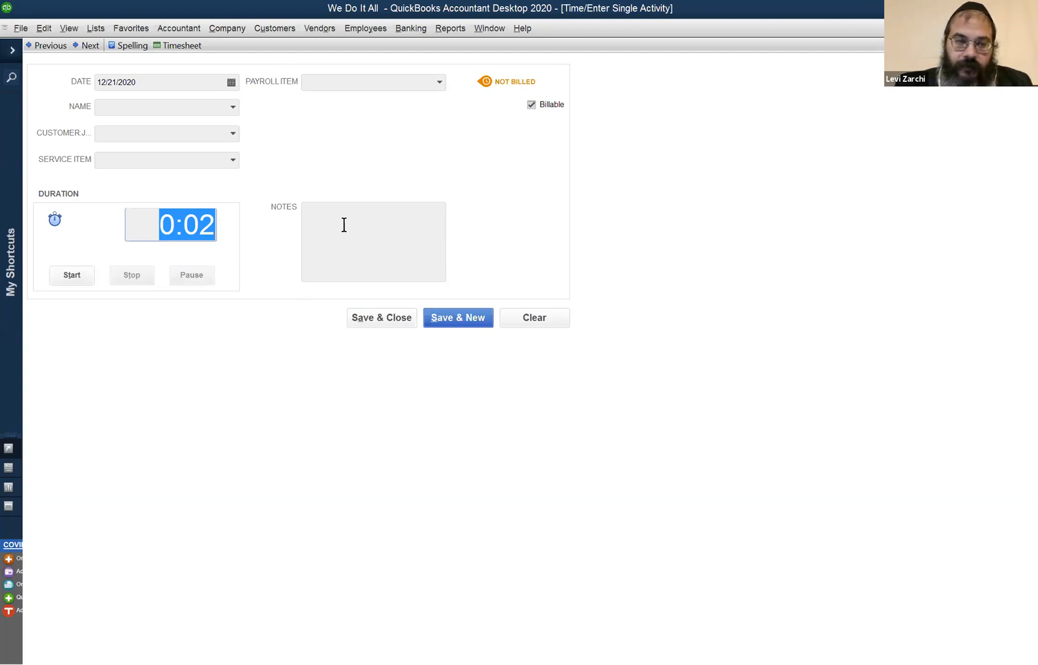
type("1")
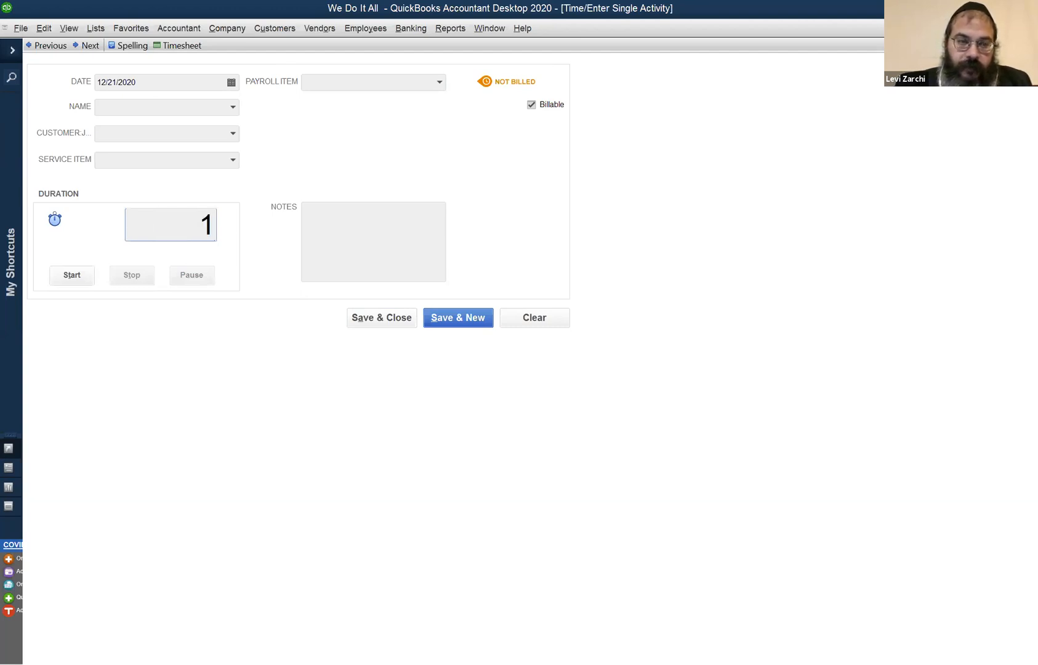
key("Tab")
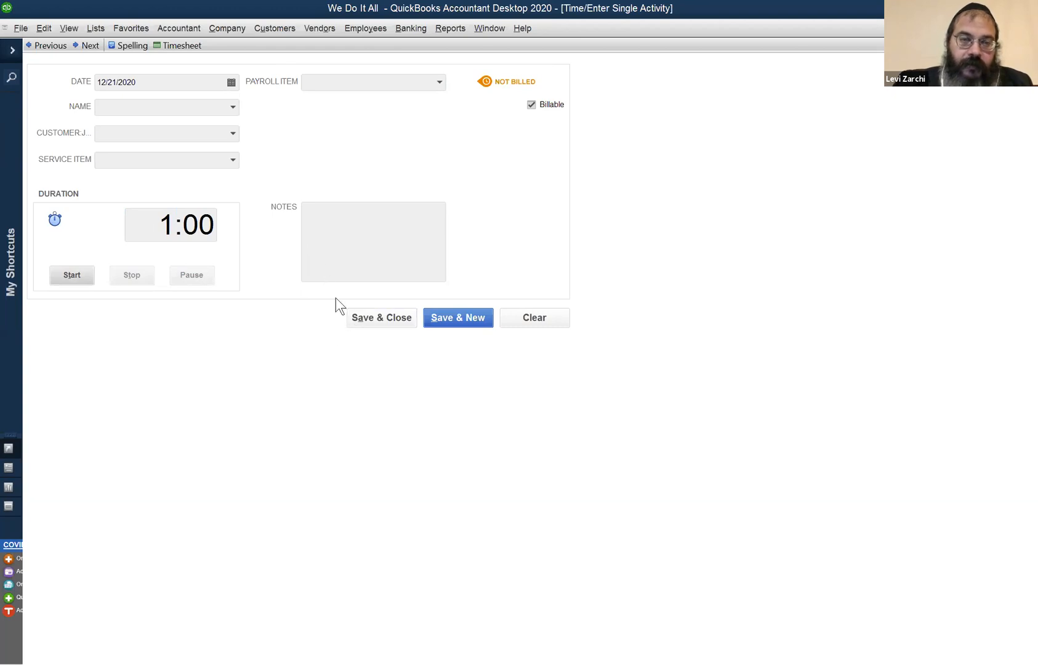
Try to save the time activity without a name, and close it without keeping the changes.
left_click(359, 317)
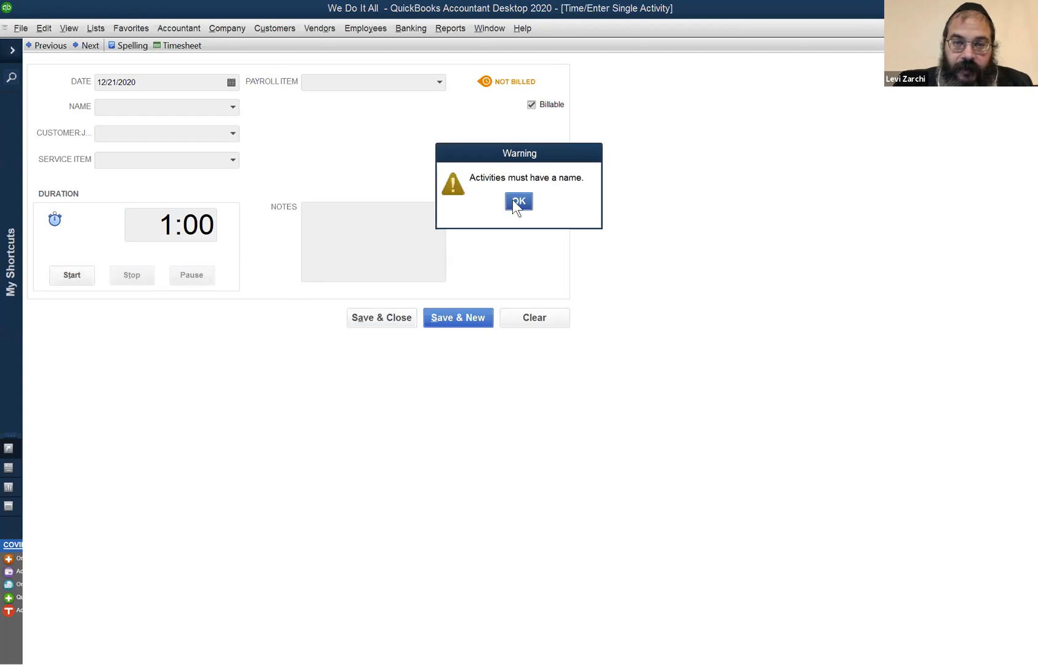
left_click(517, 201)
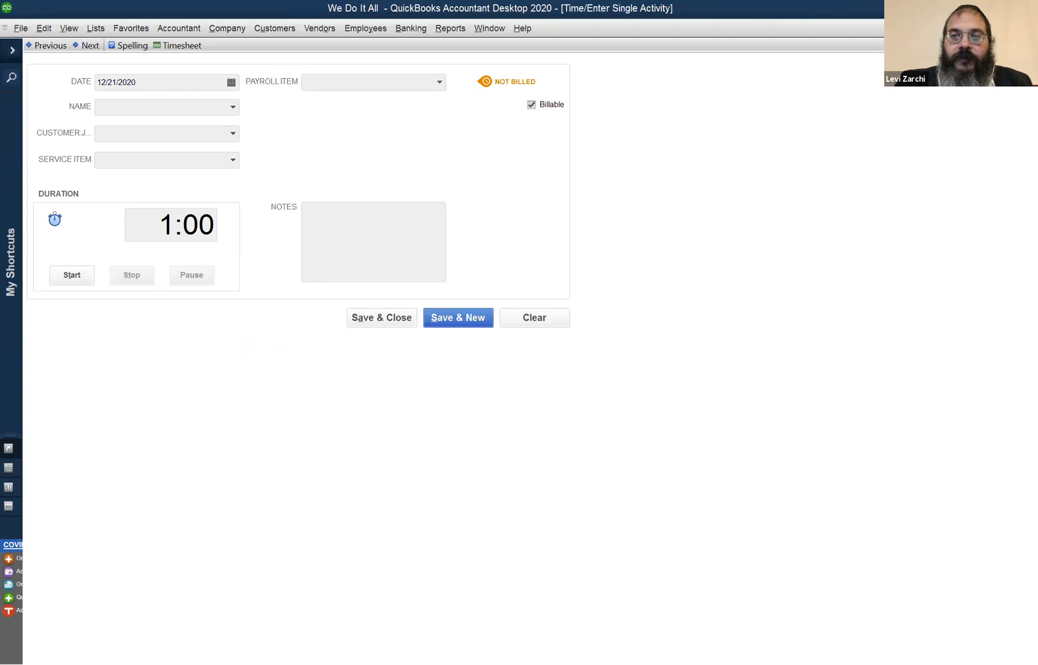
key("Escape")
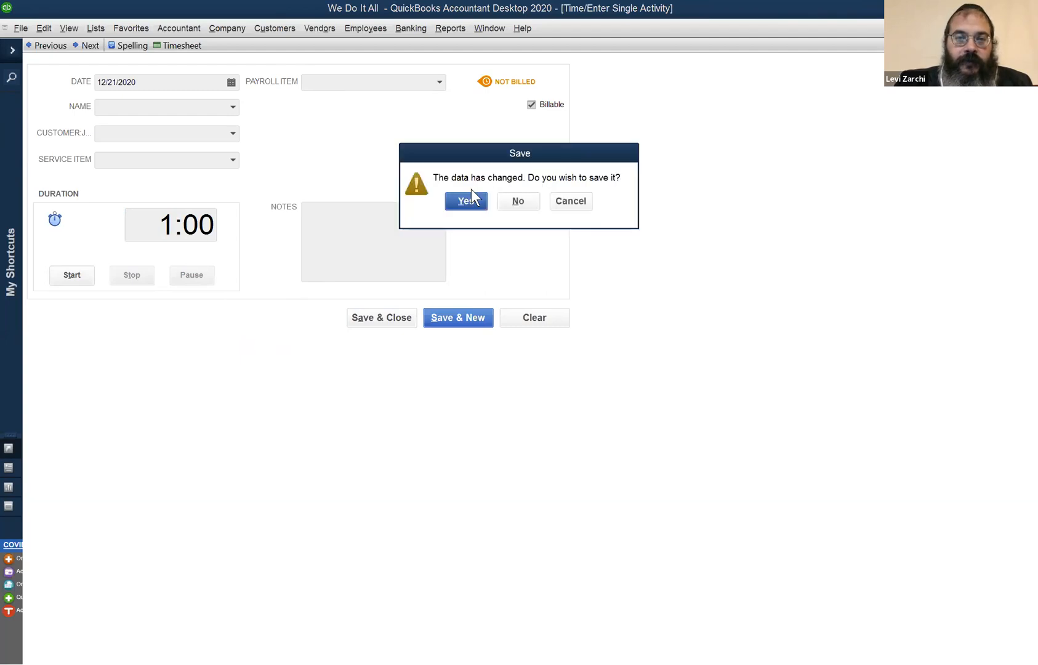
left_click(515, 202)
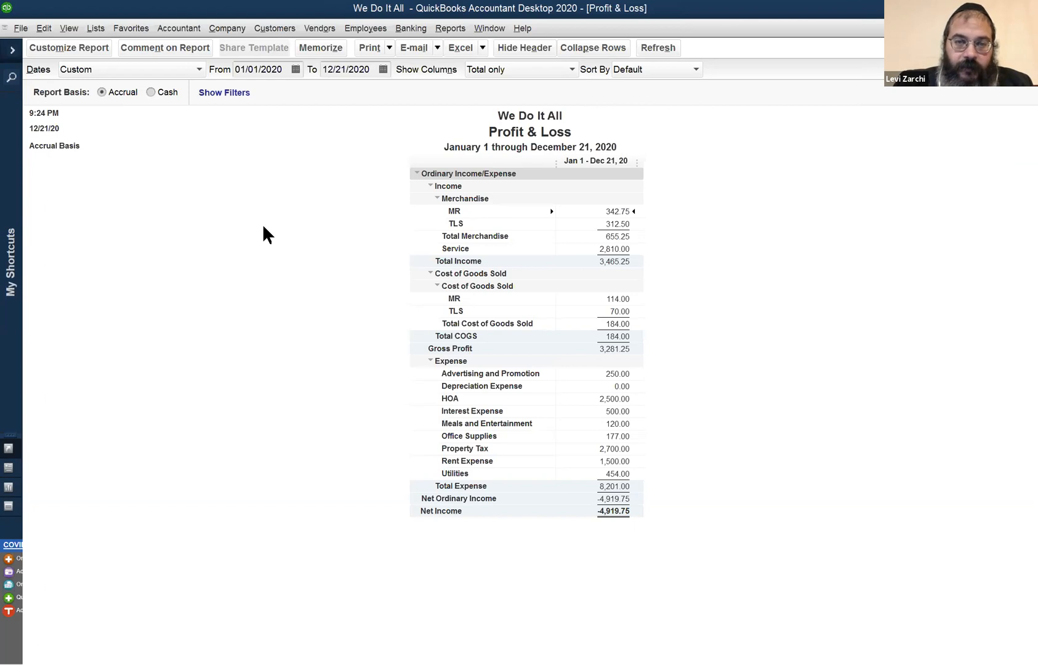
Open a blank invoice from the Profit & Loss report, keeping the program window maximized.
double_click(265, 9)
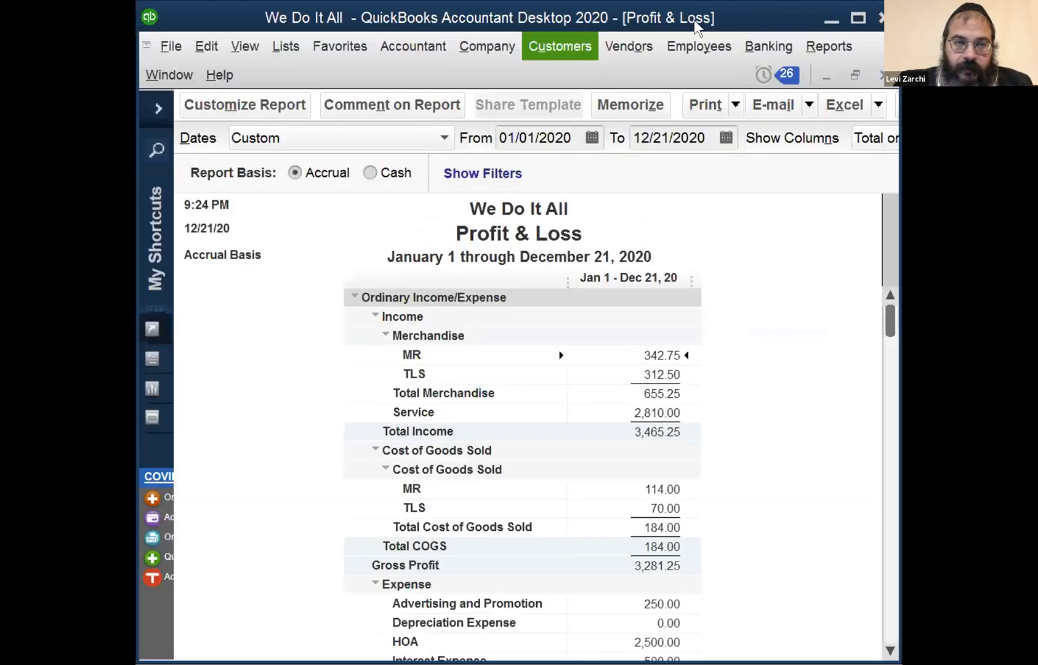
left_click(856, 19)
key("ctrl+i")
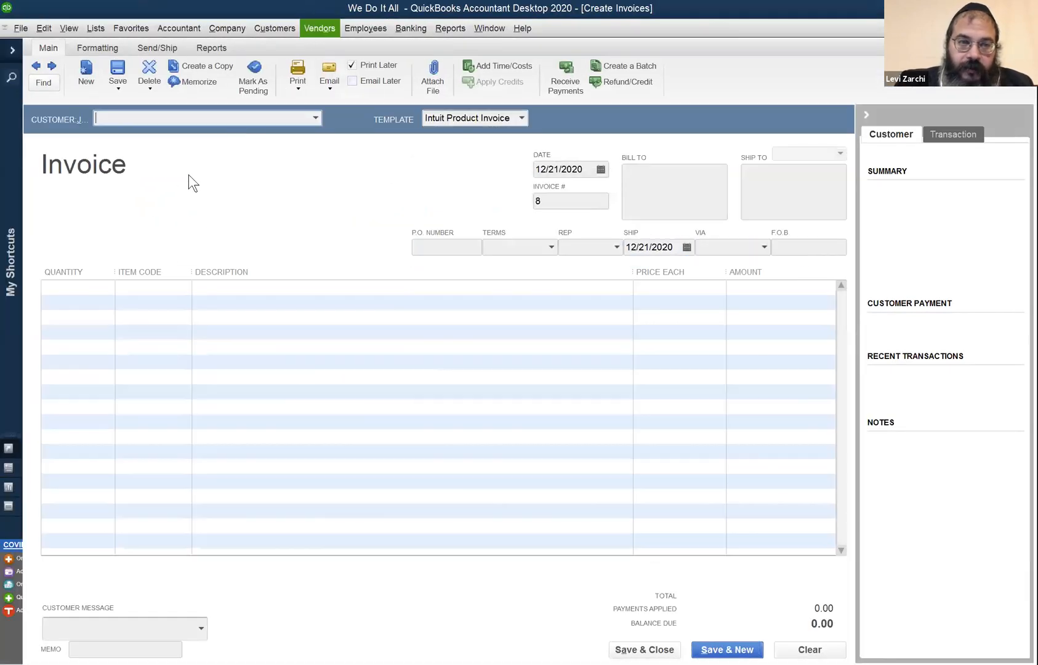
Open the Income Tracker and examine the actions offered for the unbilled Time & Expense entry.
left_click(279, 28)
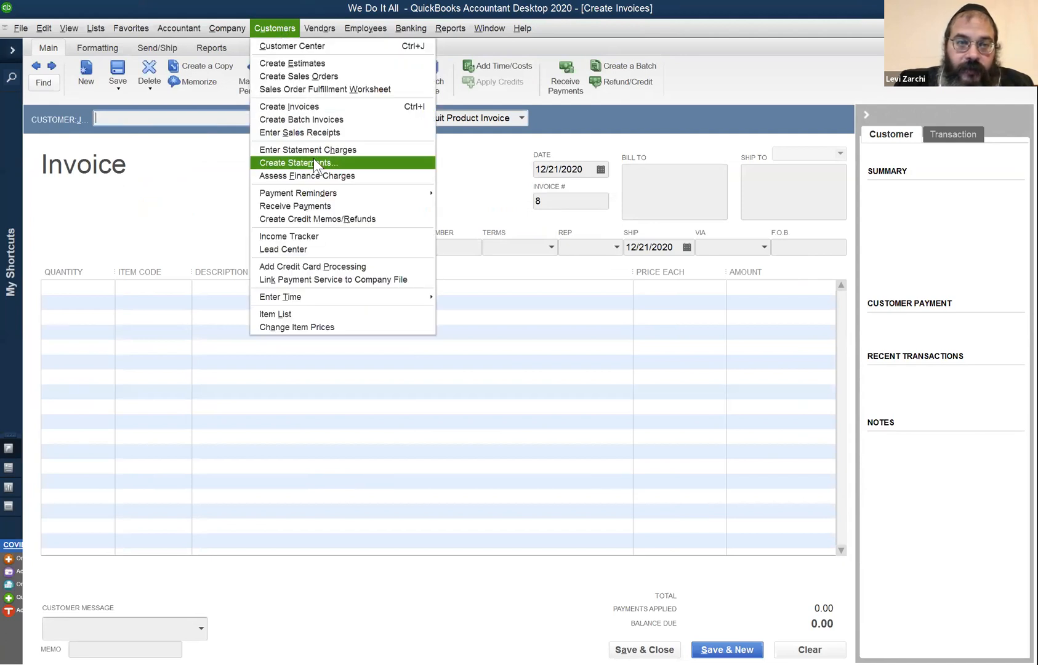
left_click(319, 236)
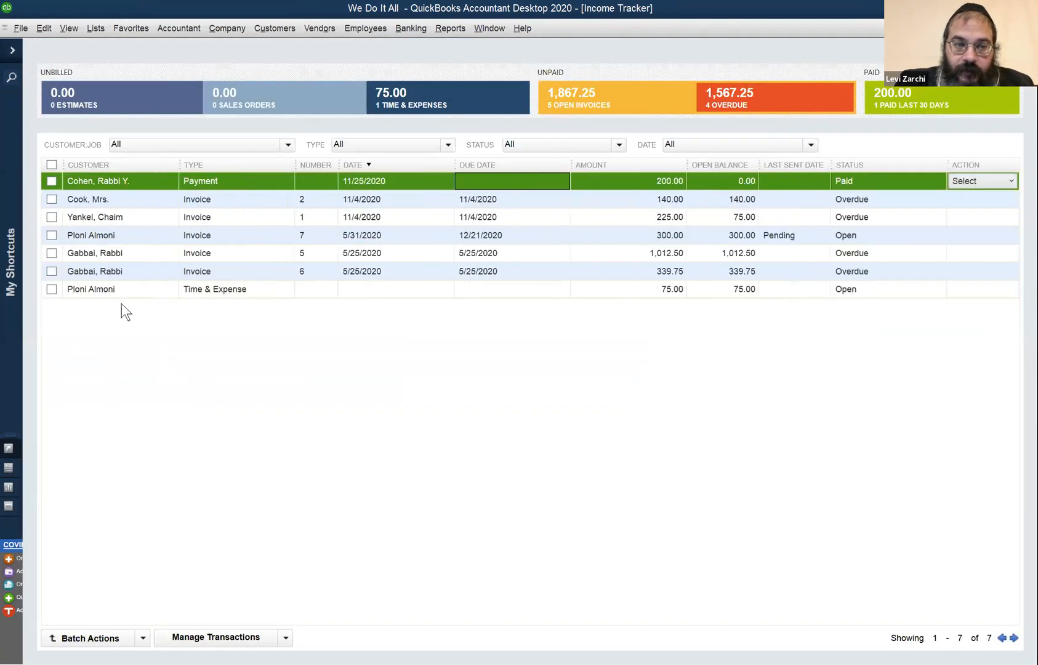
left_click(311, 291)
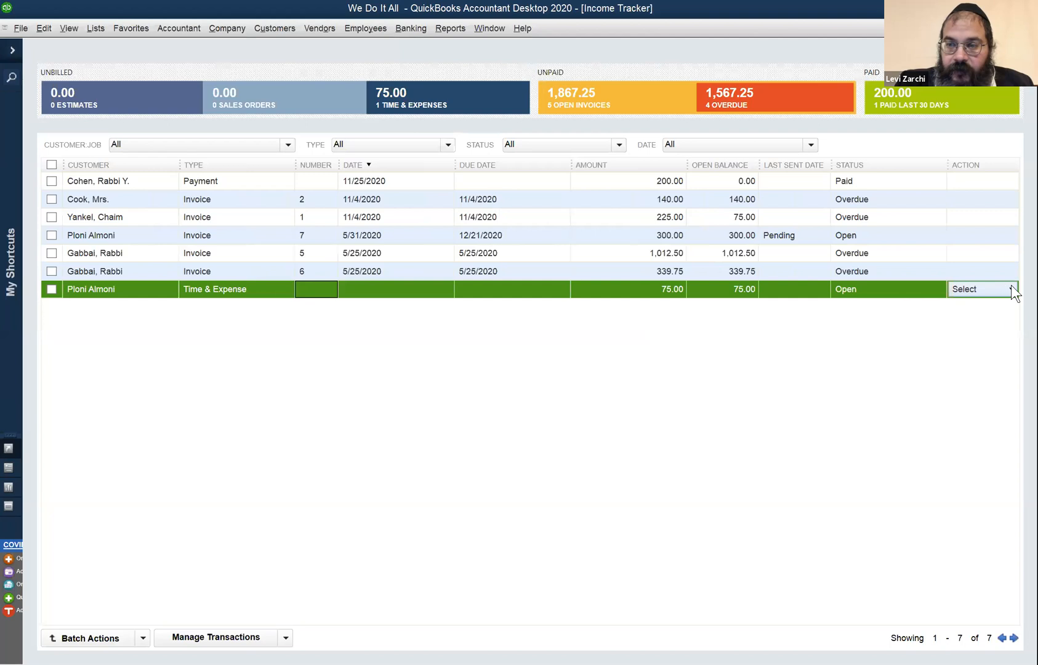
left_click(1011, 289)
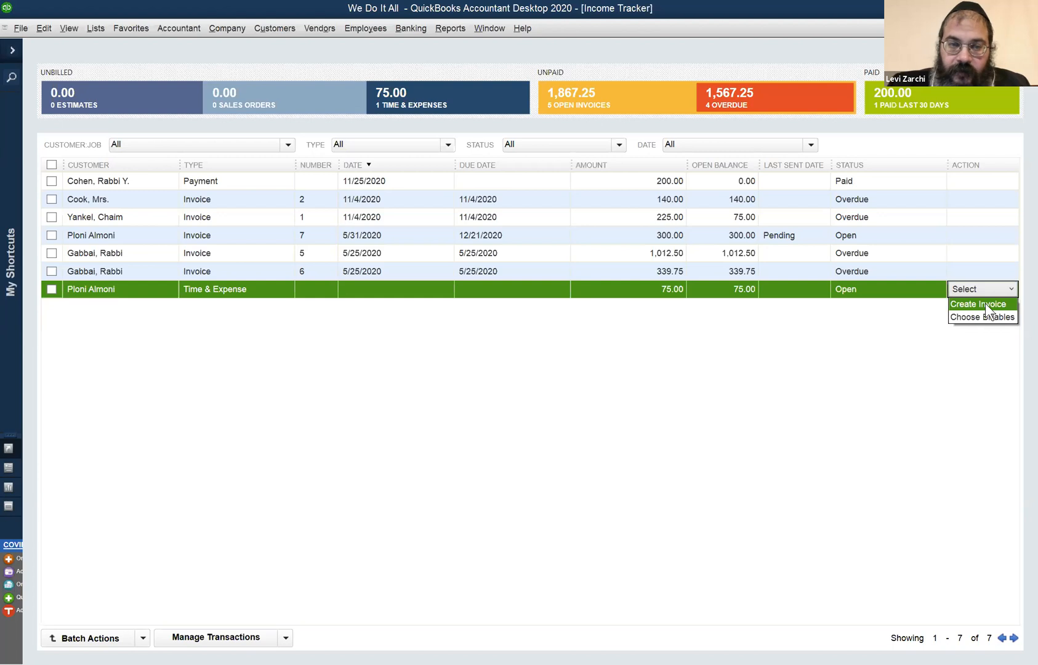
left_click(537, 477)
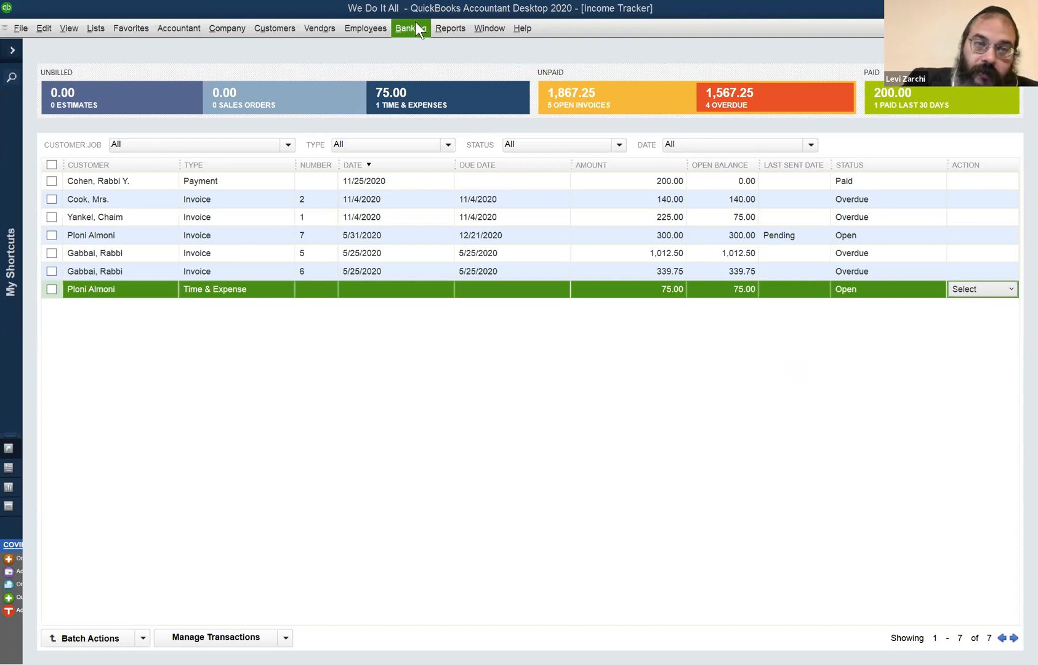
Open the employee's record from the Employee Center and review the payroll schedule and hourly earnings rate.
left_click(379, 28)
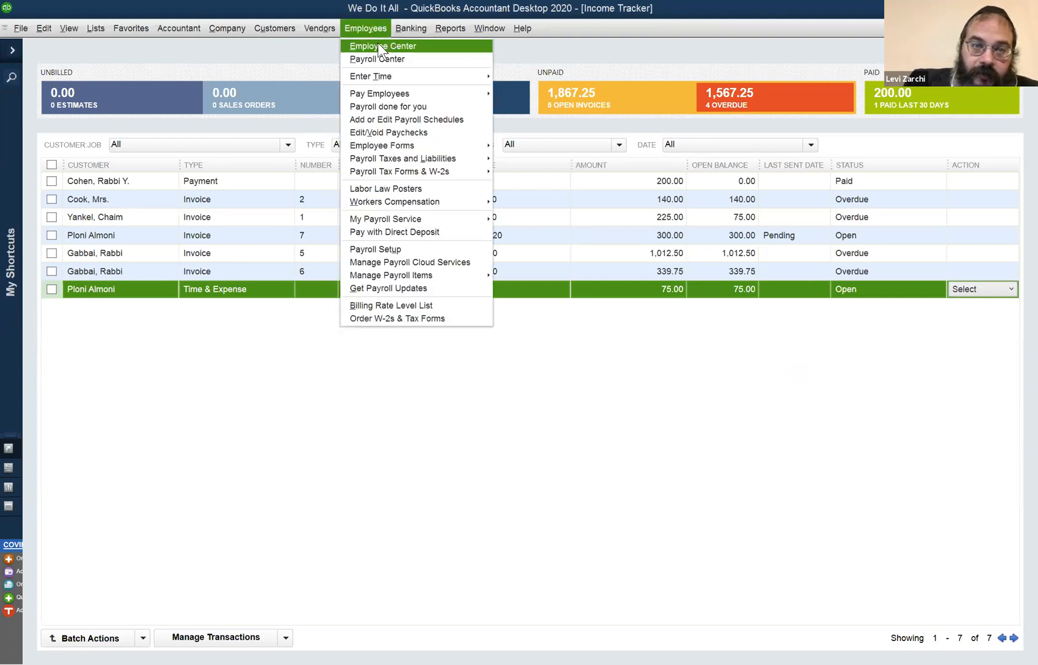
left_click(376, 43)
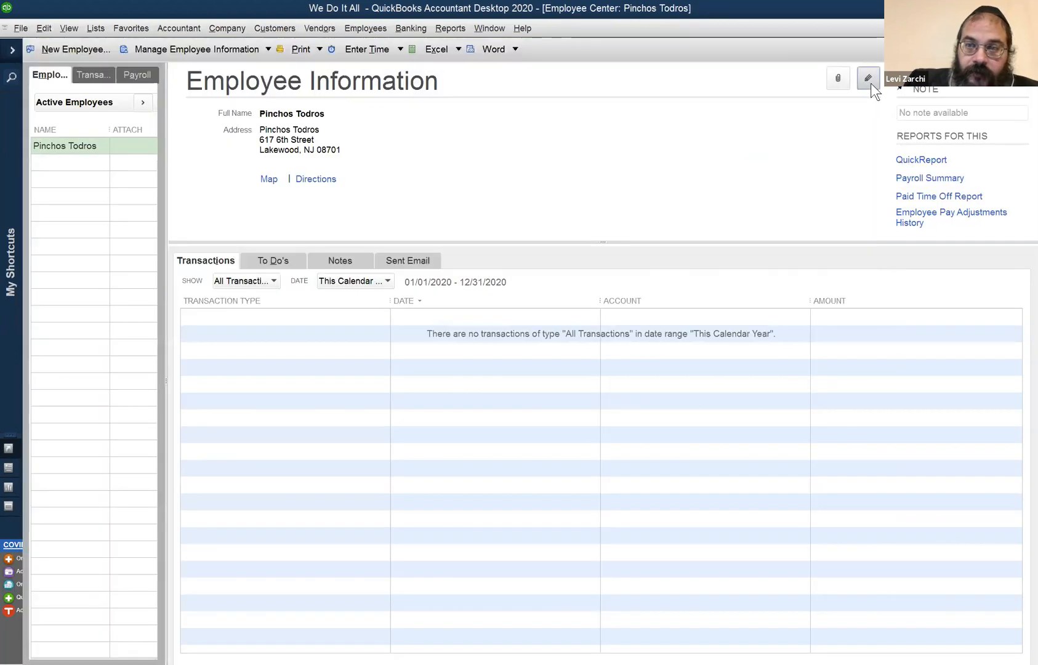
left_click(869, 84)
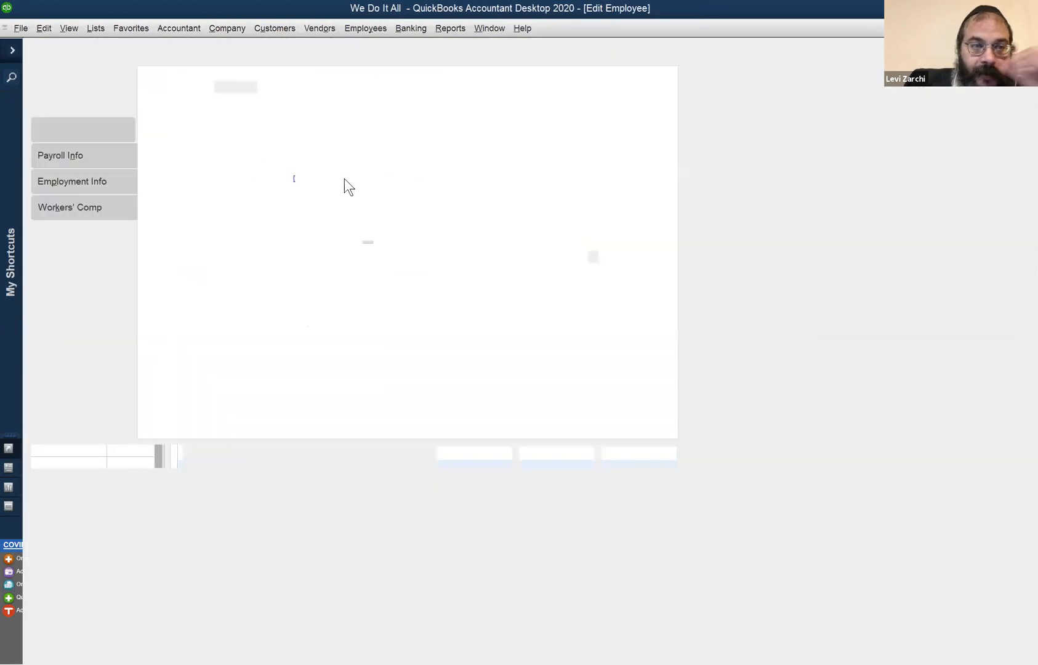
left_click(69, 154)
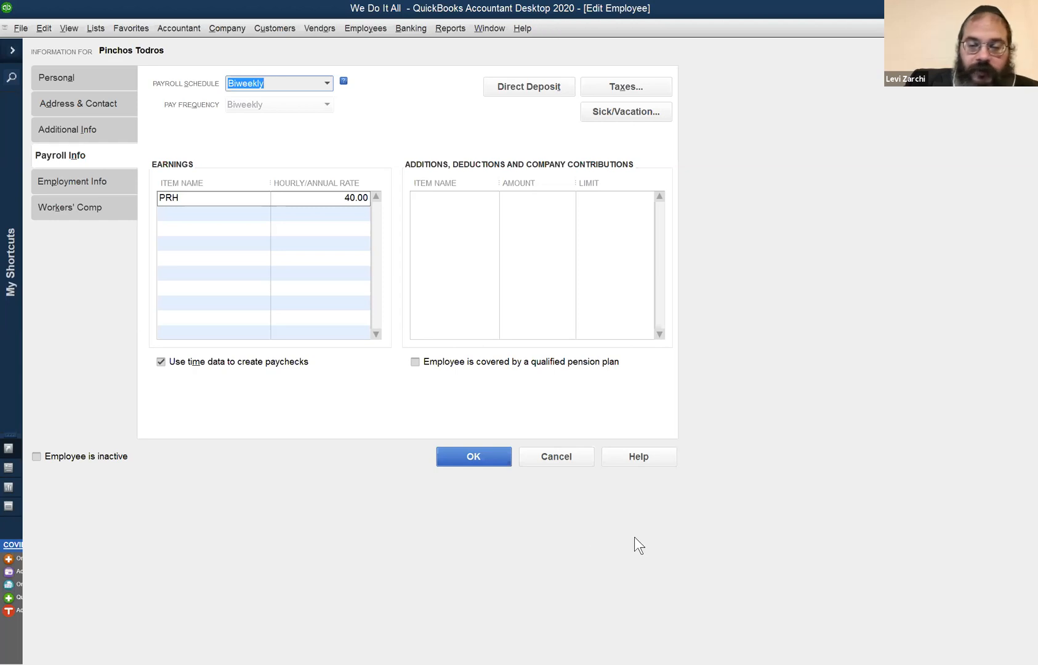
left_click(494, 27)
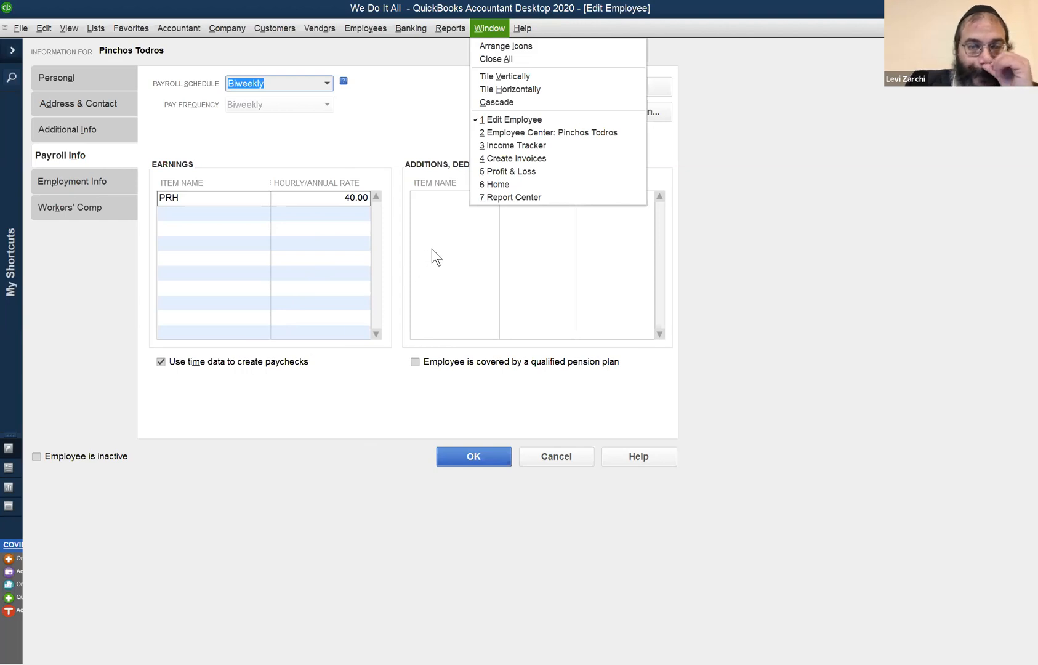
left_click(481, 508)
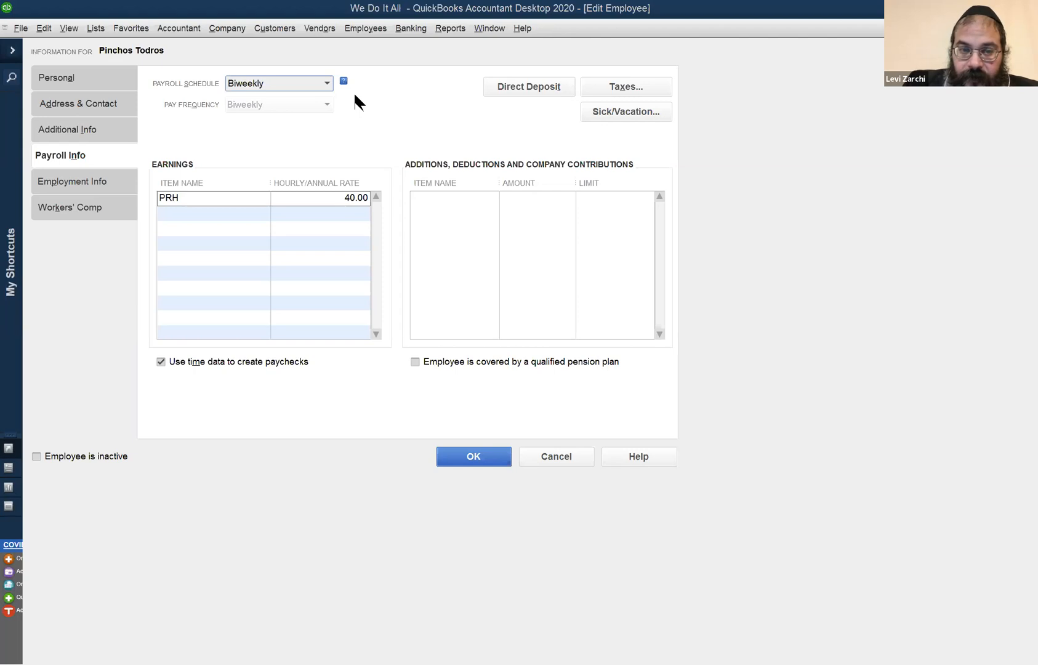
Return to the Income Tracker and check the invoicing options for the open Time & Expense entry again.
left_click(488, 27)
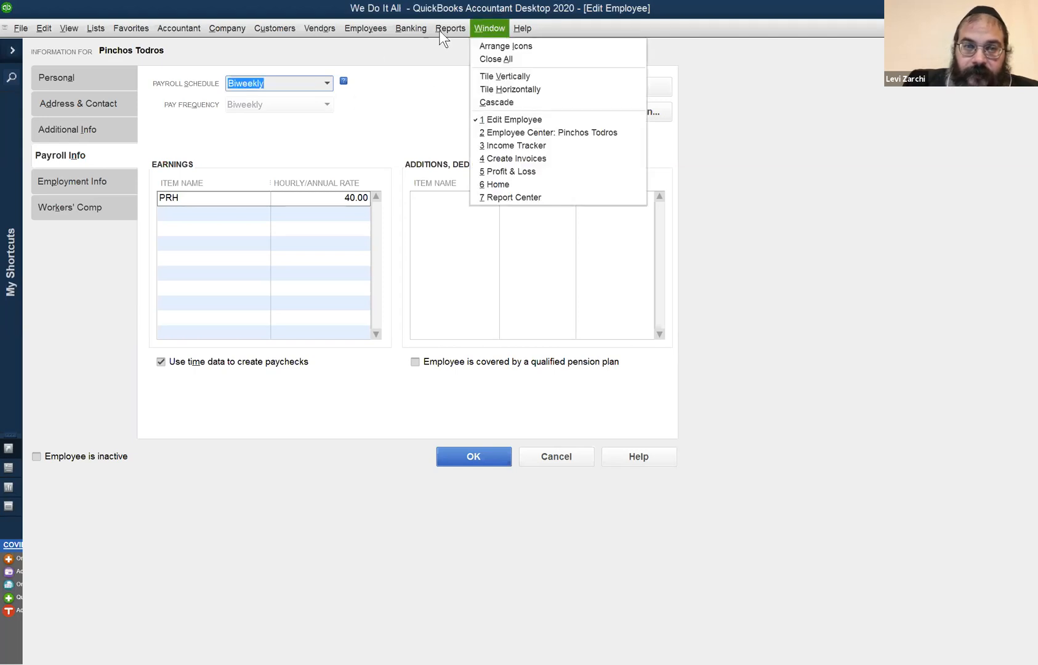
left_click(537, 147)
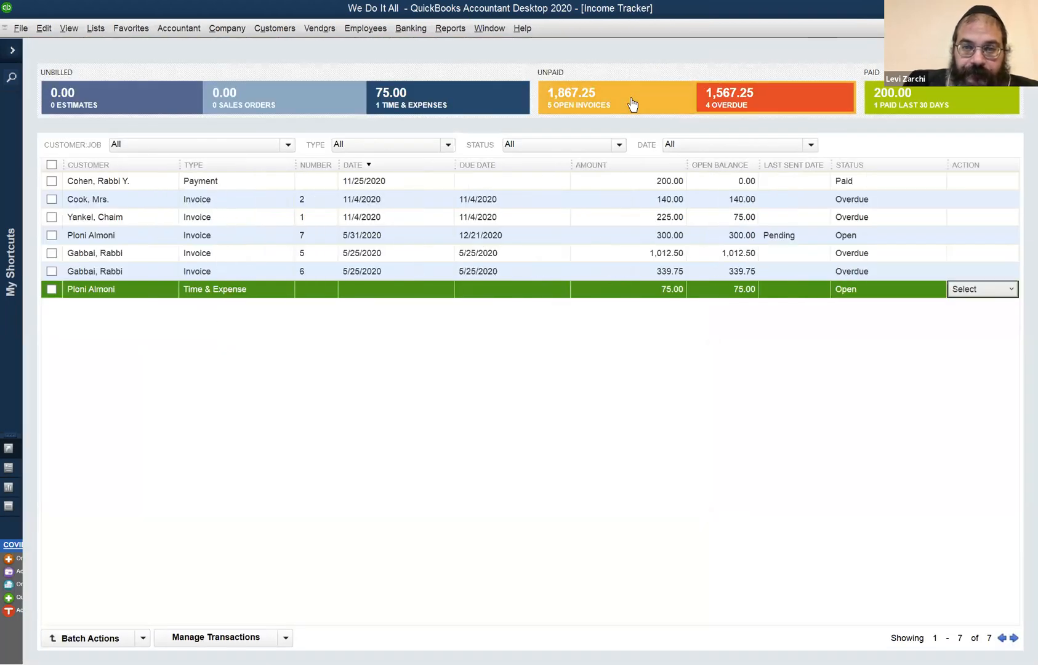
left_click(1011, 290)
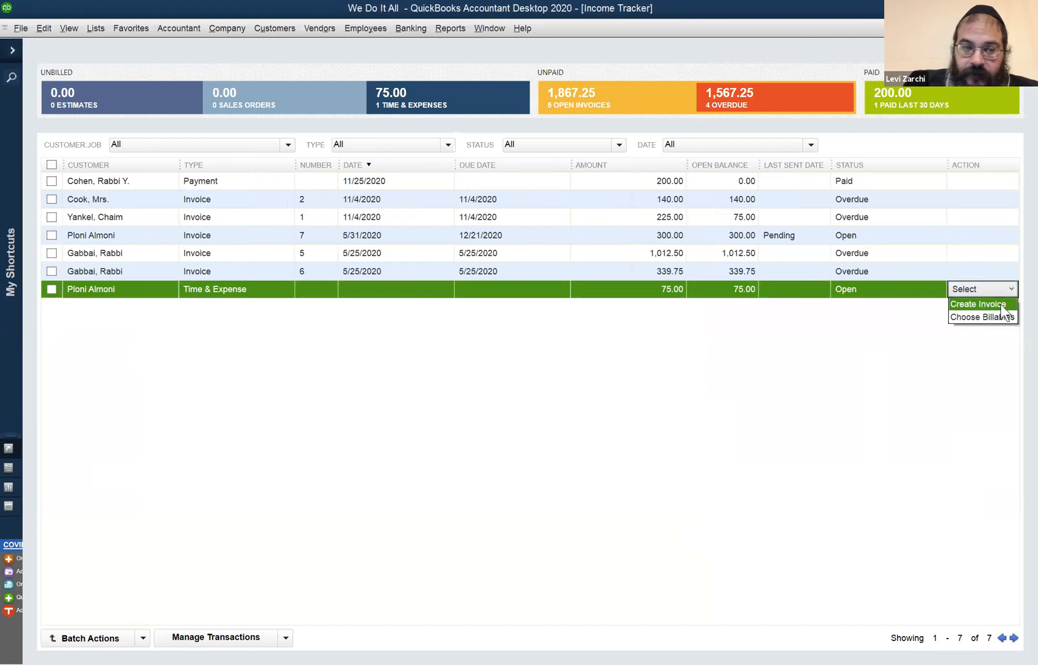
left_click(696, 553)
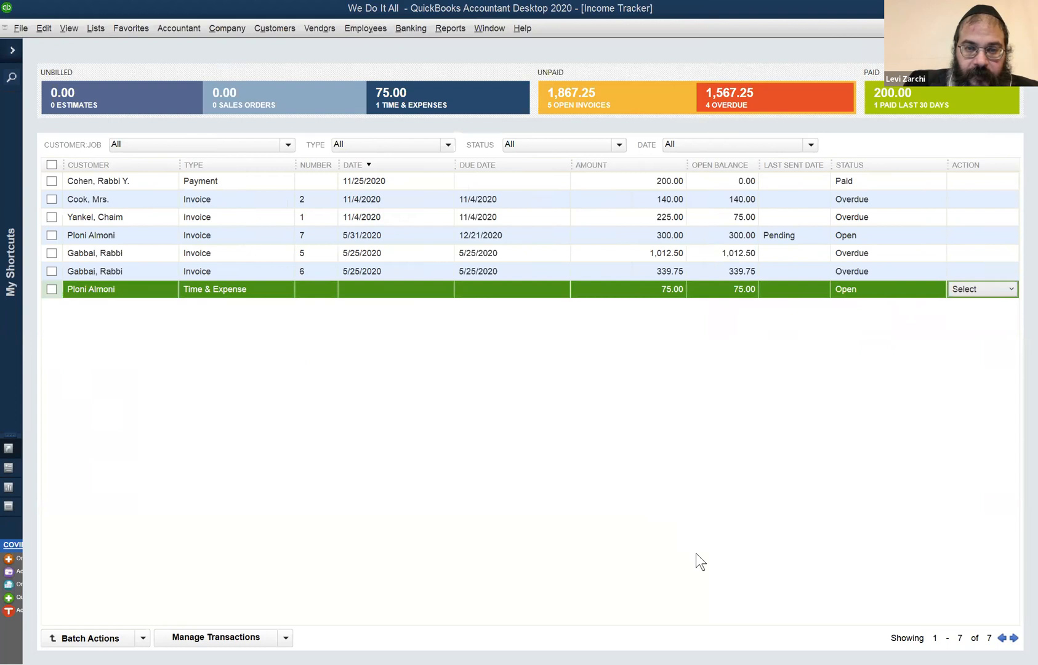
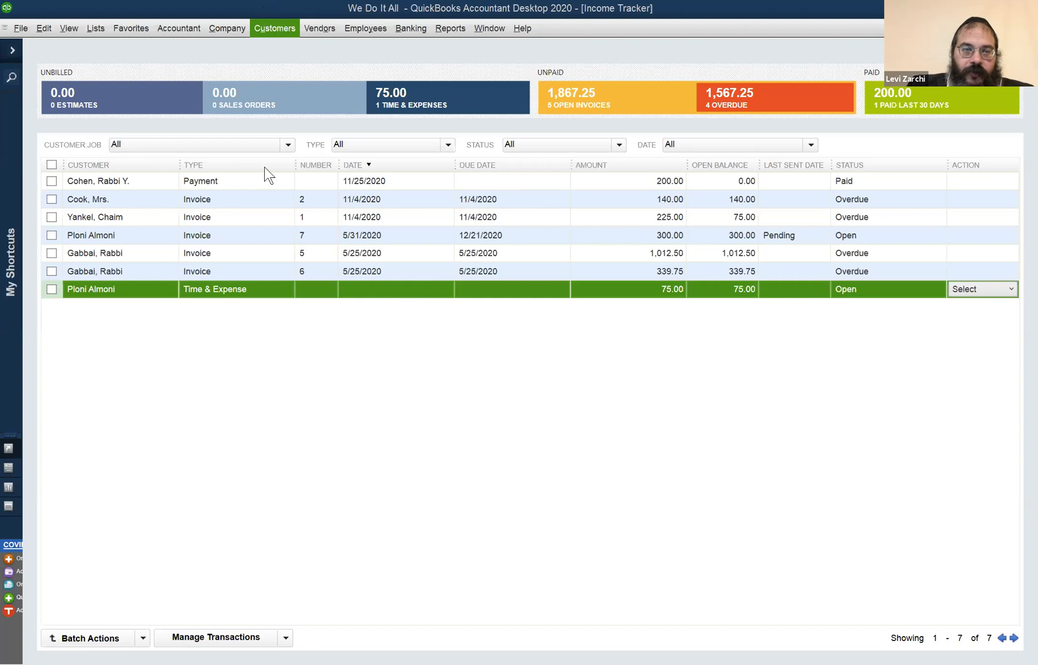
left_click(267, 28)
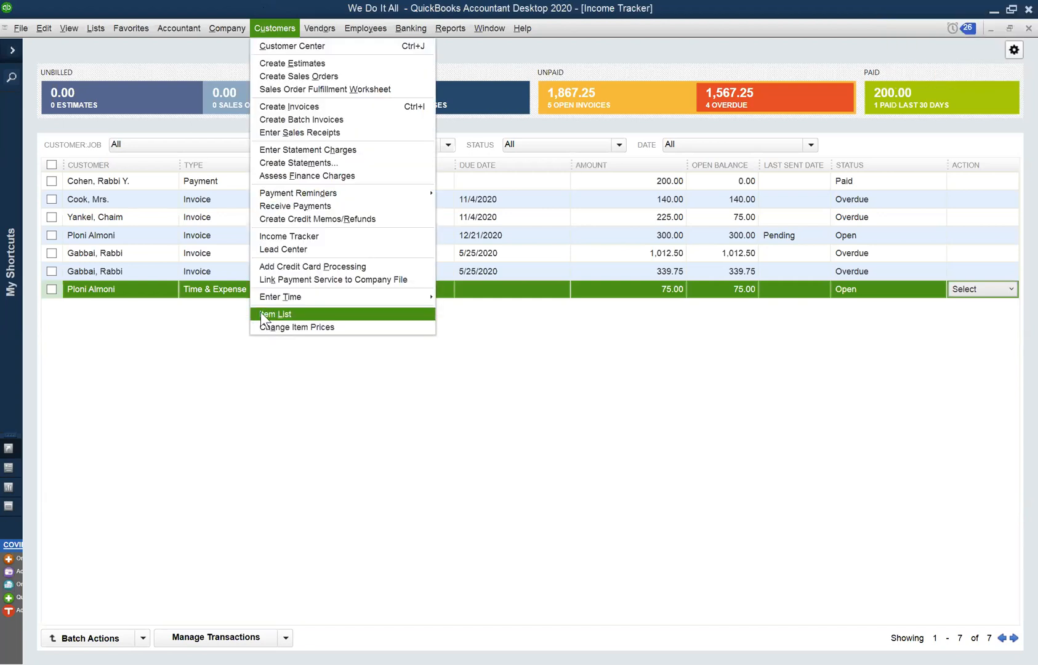
left_click(255, 368)
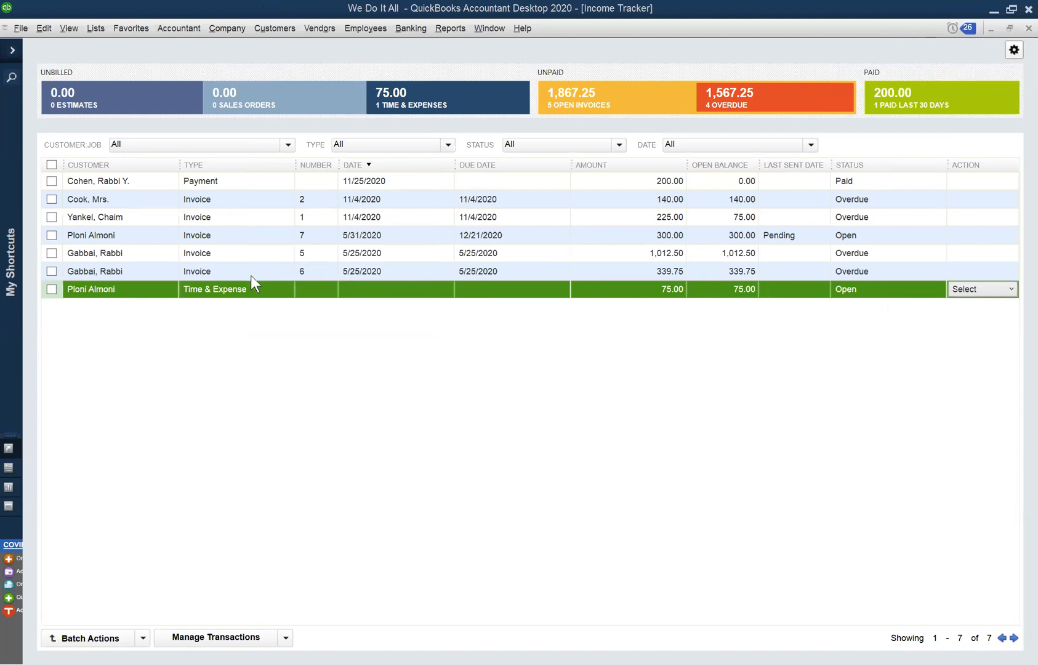
Open the weekly timesheet for the week of May 18 to May 24, 2020 and display the employee's recorded hours.
left_click(490, 28)
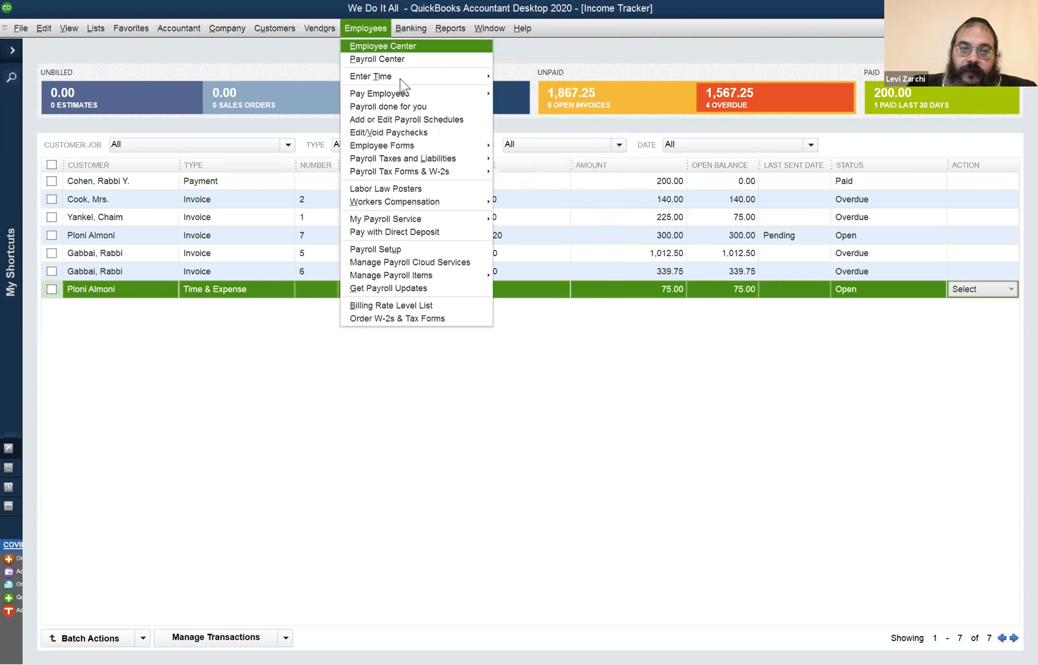
mouse_move(376, 29)
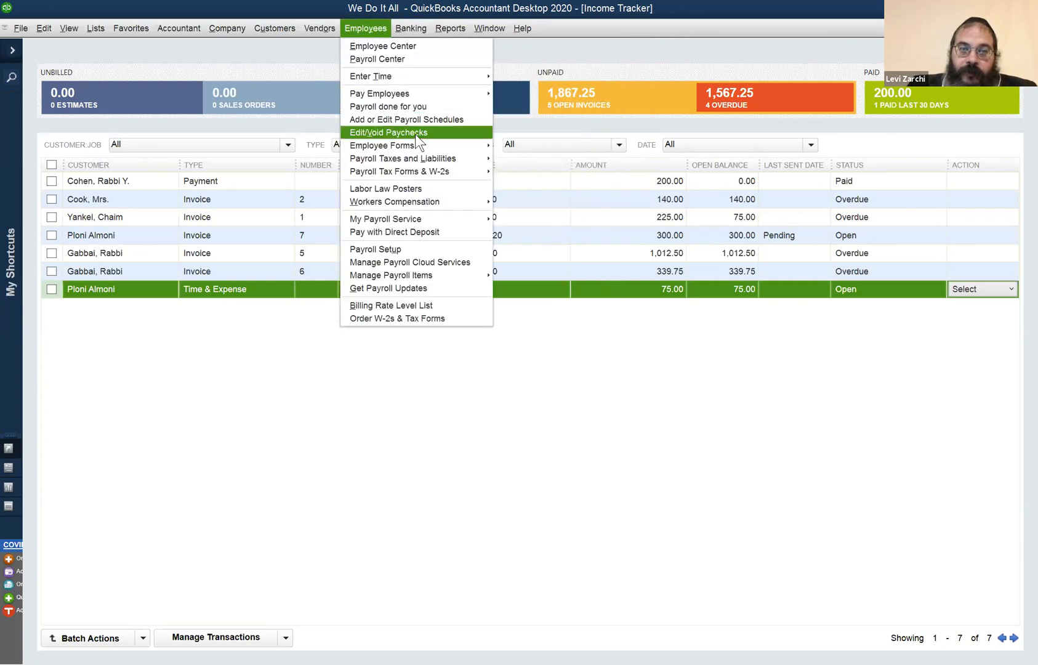
mouse_move(458, 76)
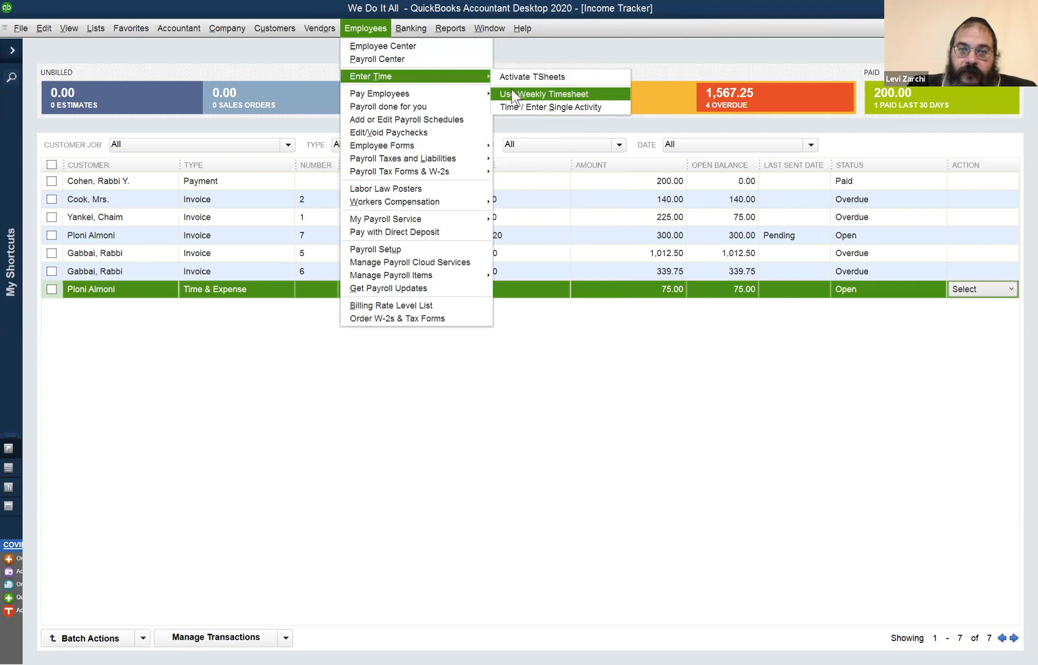
left_click(511, 93)
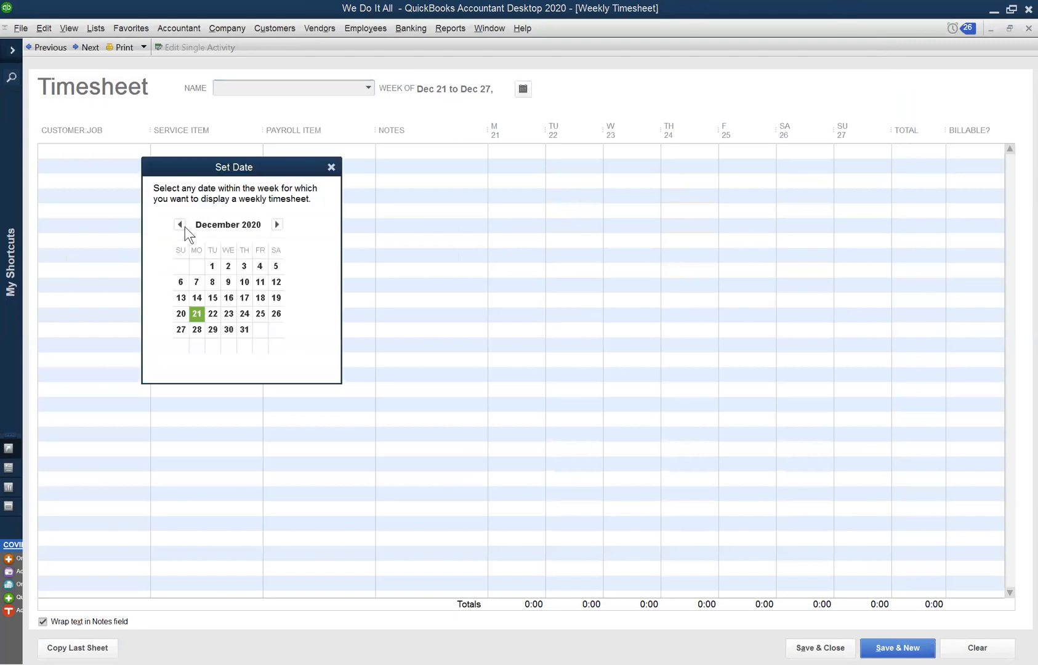
left_click(180, 224)
left_click(181, 224)
left_click(180, 224)
left_click(180, 224)
left_click(181, 224)
left_click(180, 224)
left_click(180, 224)
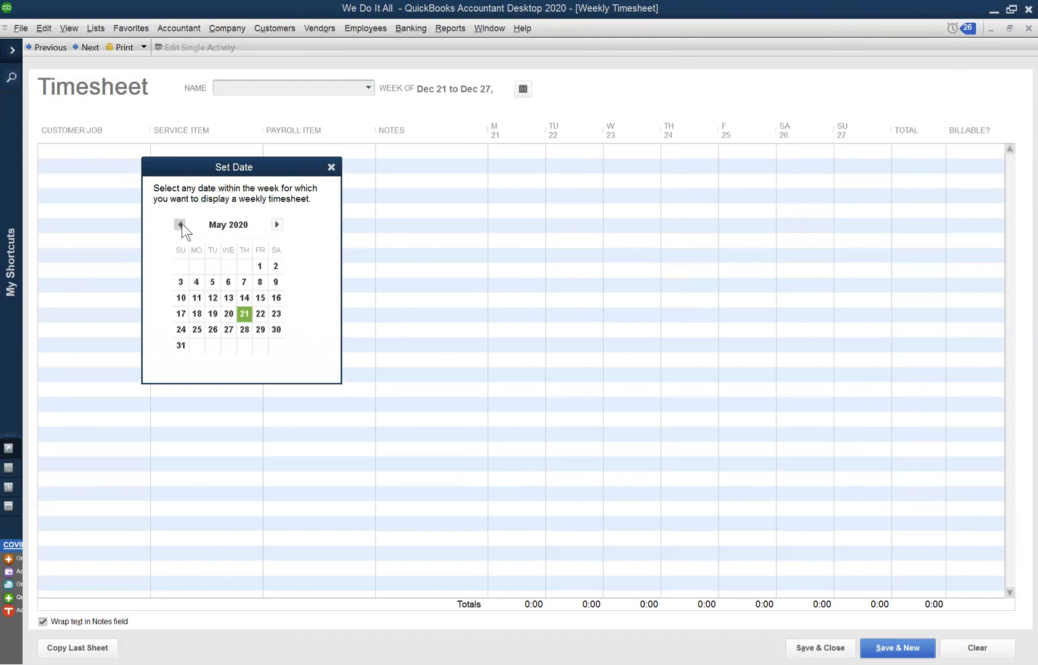
left_click(197, 313)
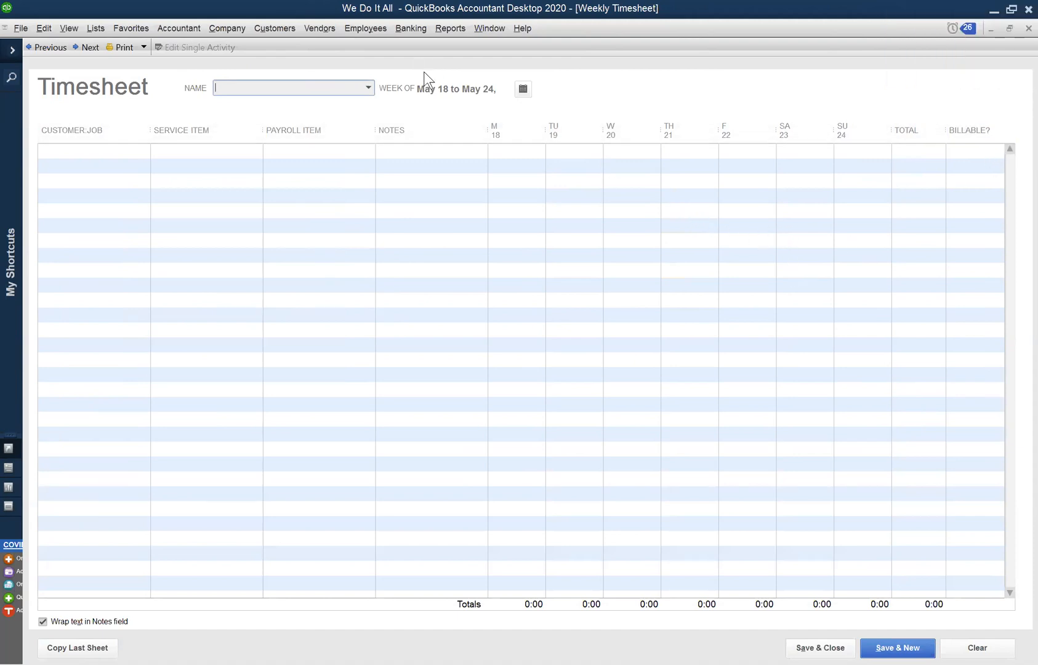
left_click(365, 88)
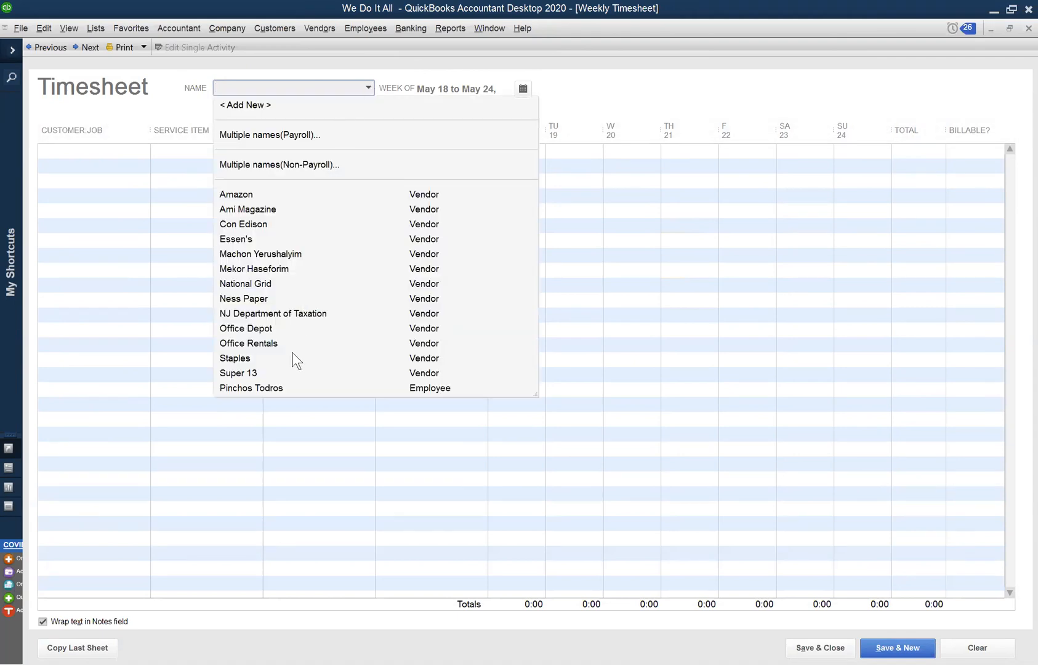
left_click(297, 385)
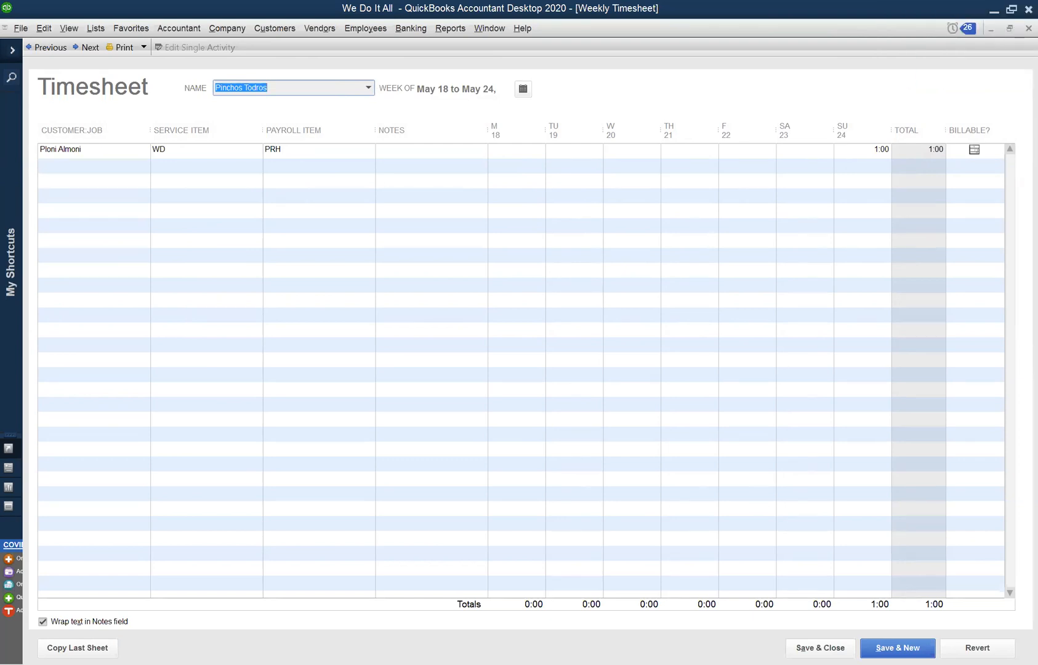
Preview an invoice for the open Time & Expense entry from the Income Tracker without recording it, and recheck the entry's available actions.
left_click(504, 28)
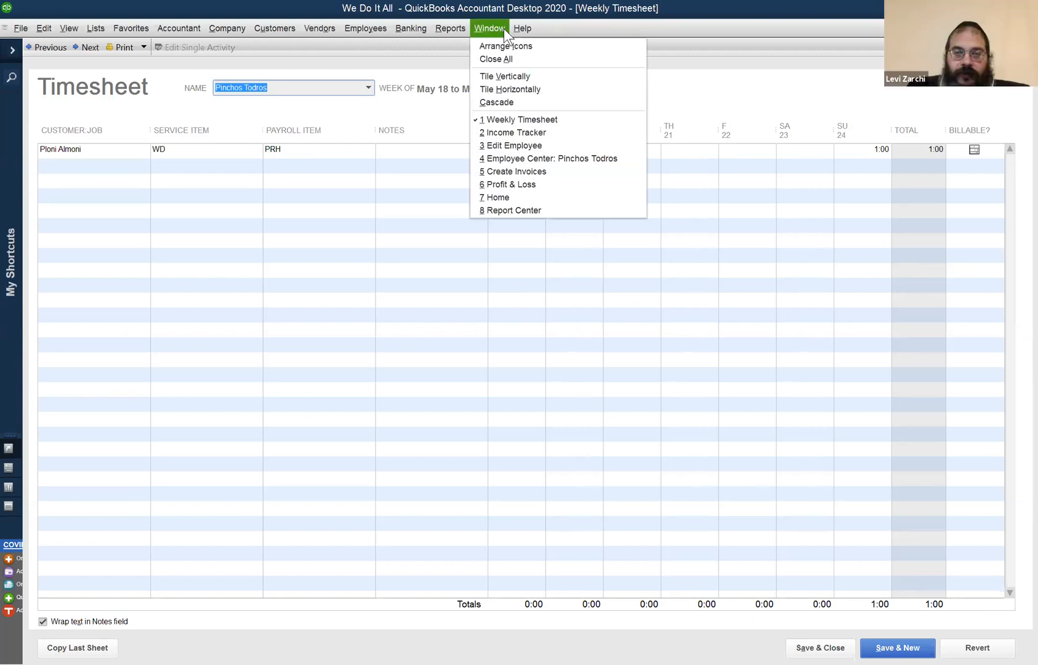
left_click(545, 133)
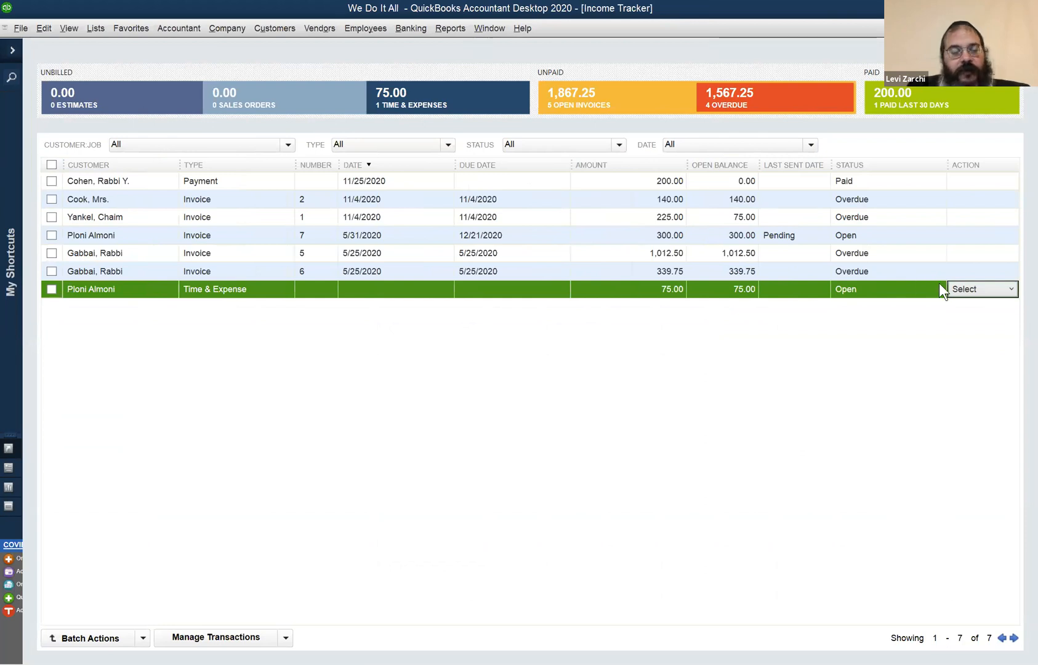
left_click(1002, 290)
left_click(997, 305)
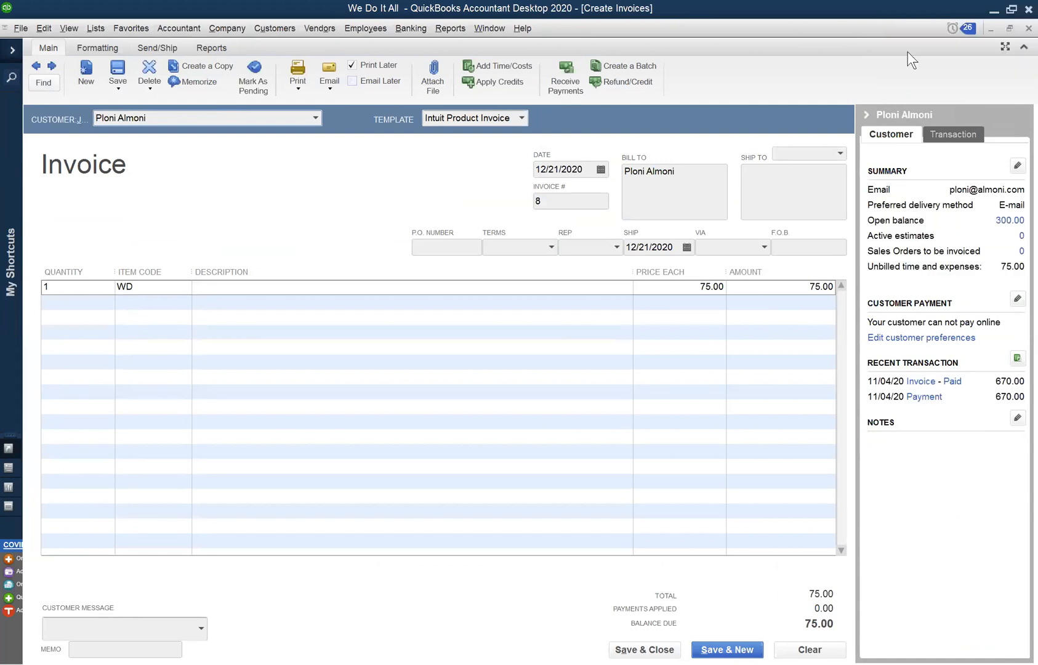
left_click(1028, 29)
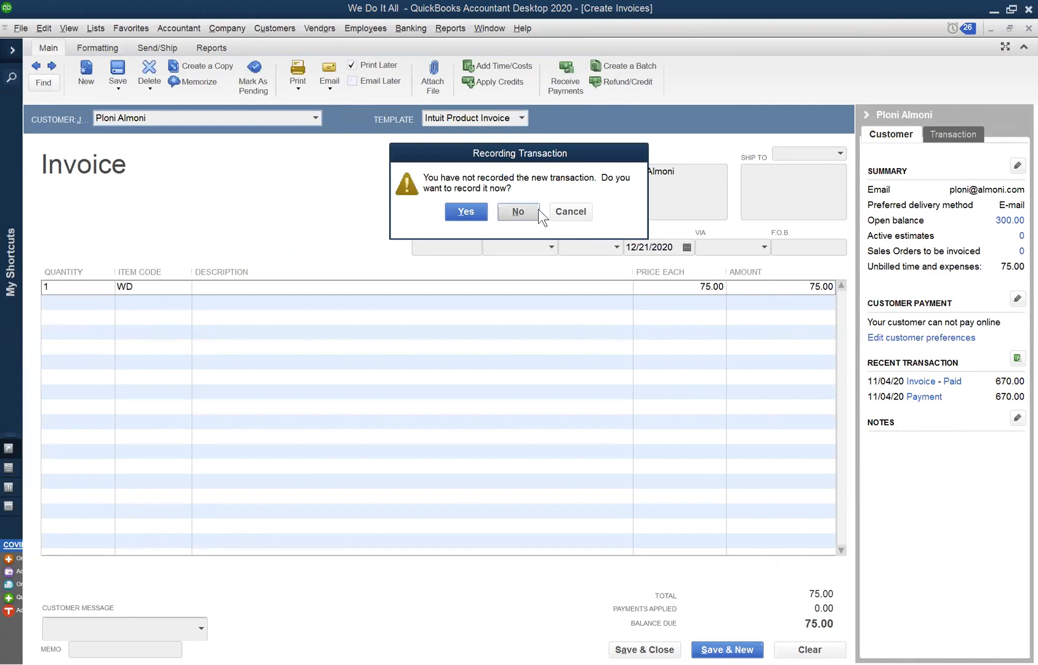
left_click(538, 210)
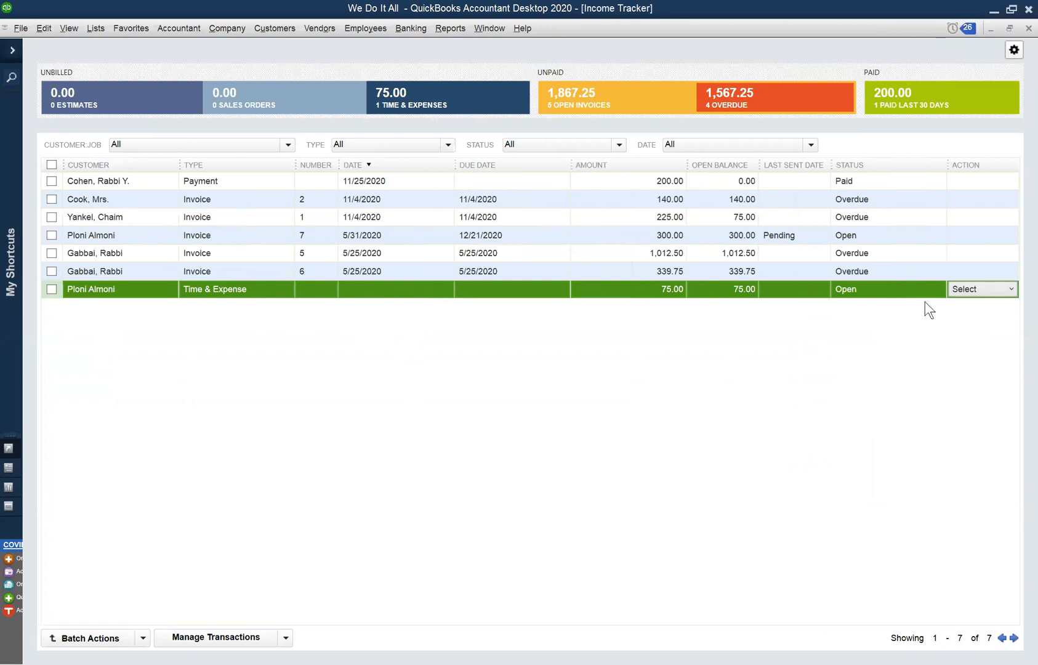
left_click(1005, 289)
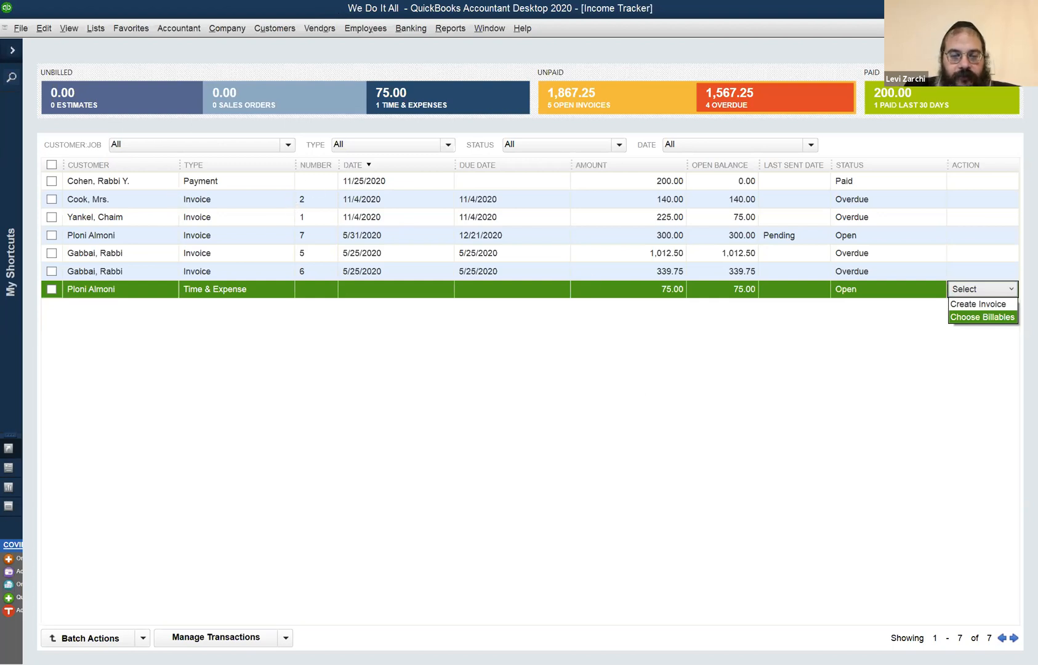
key("Escape")
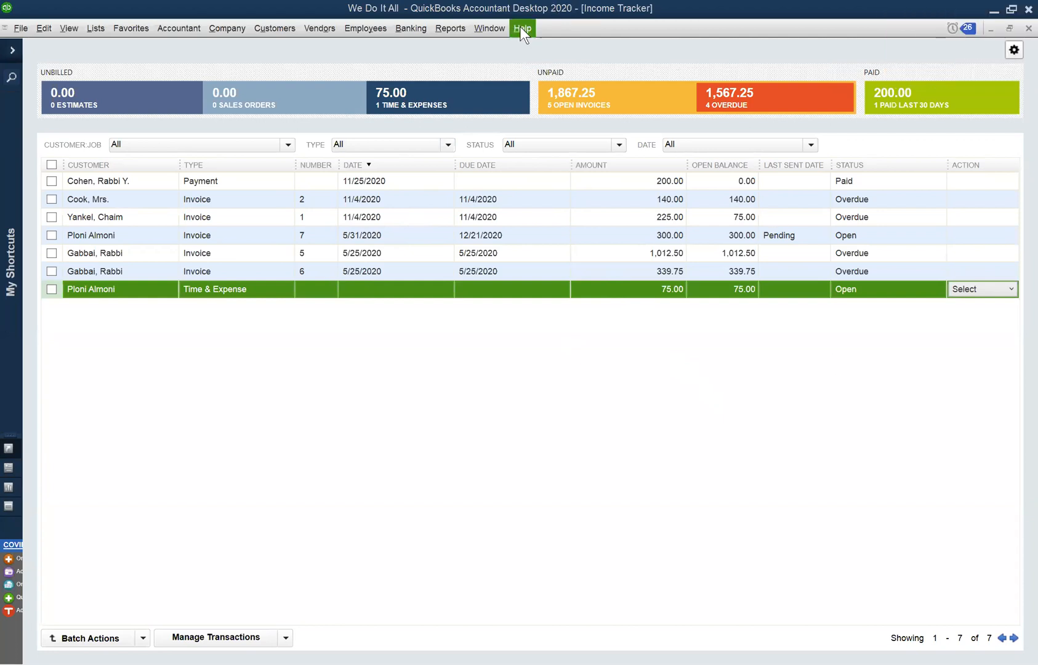
Return to the Profit & Loss report and set its date range to This Fiscal Year.
left_click(496, 30)
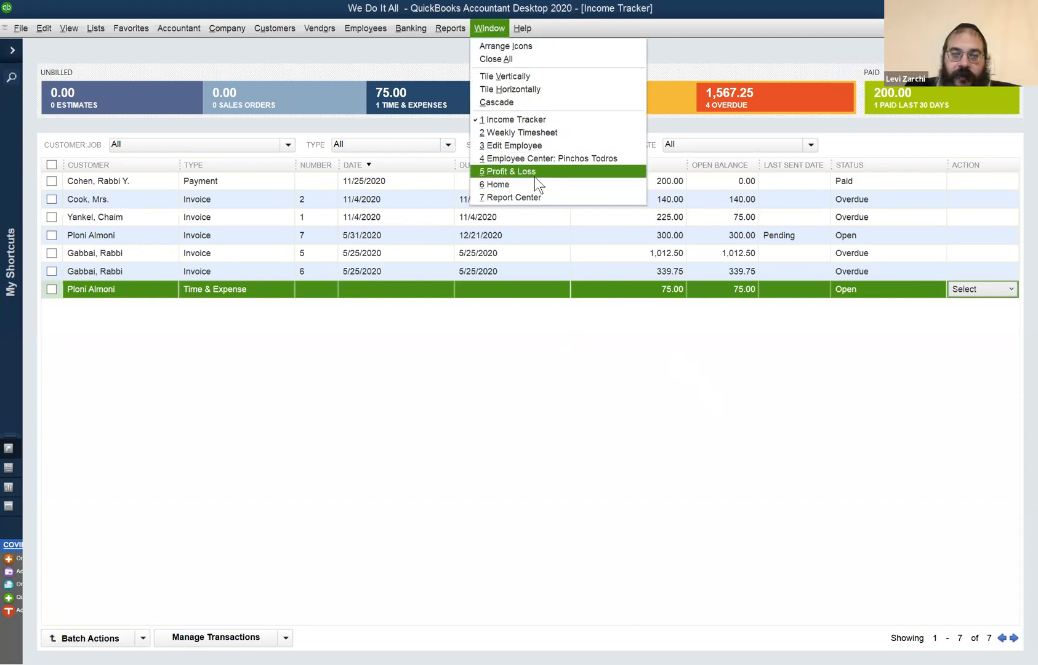
left_click(534, 172)
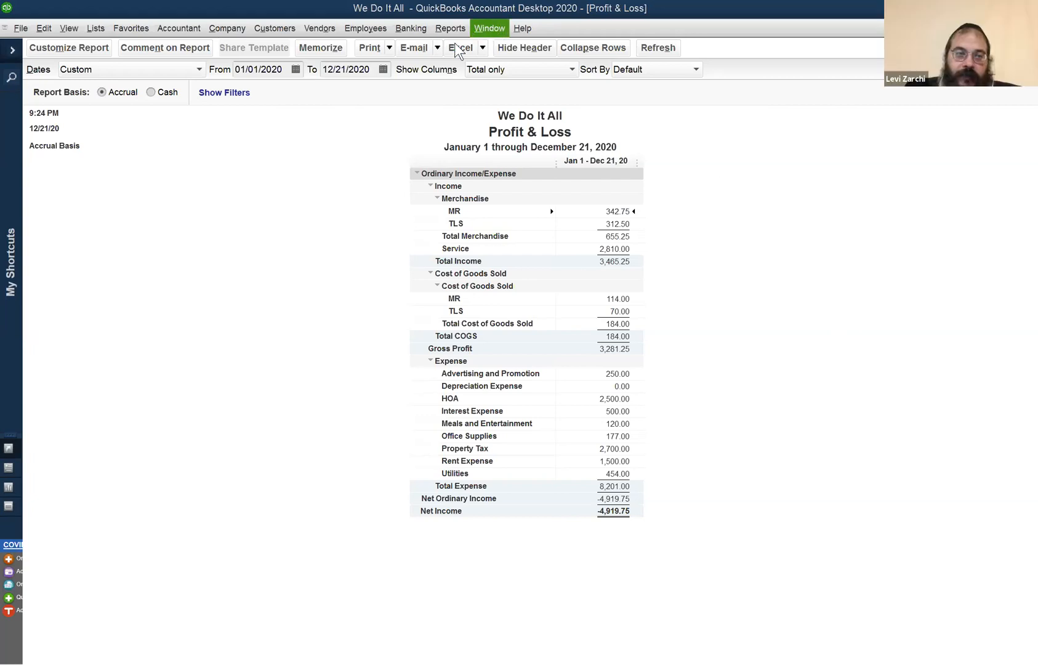
left_click(122, 74)
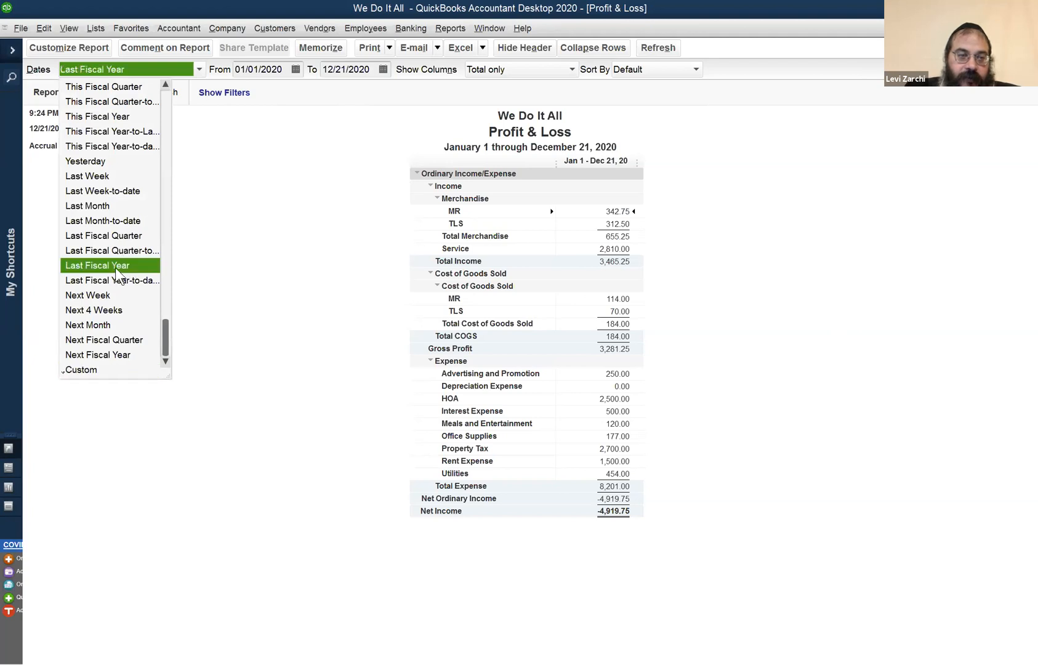
left_click(140, 123)
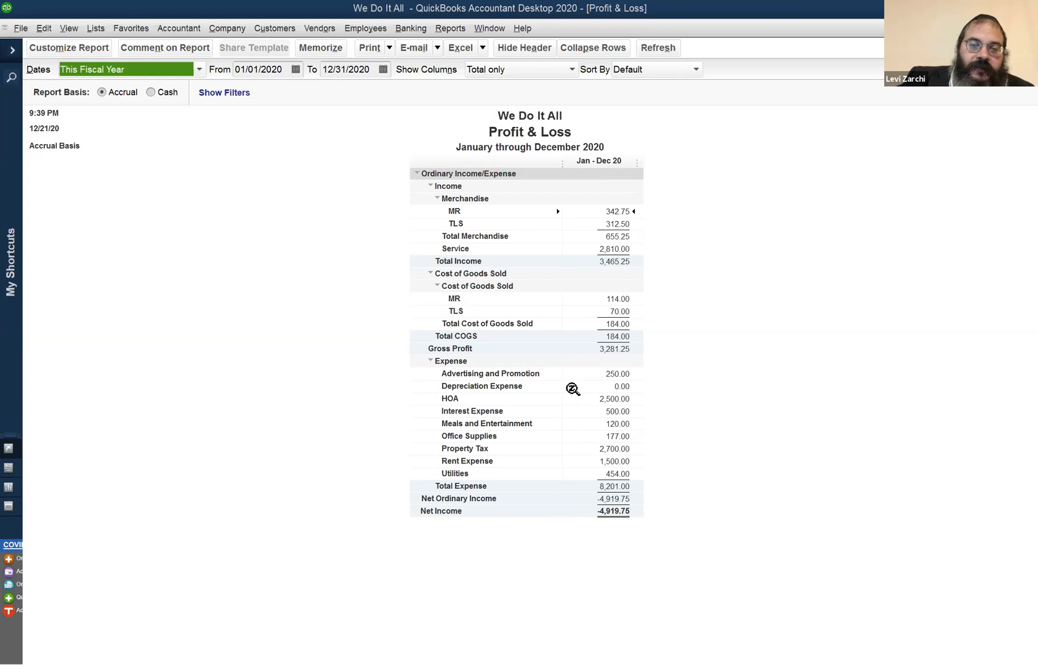
Find the job and time reports, view the Unbilled Costs by Job report for all dates, and close it.
left_click(434, 32)
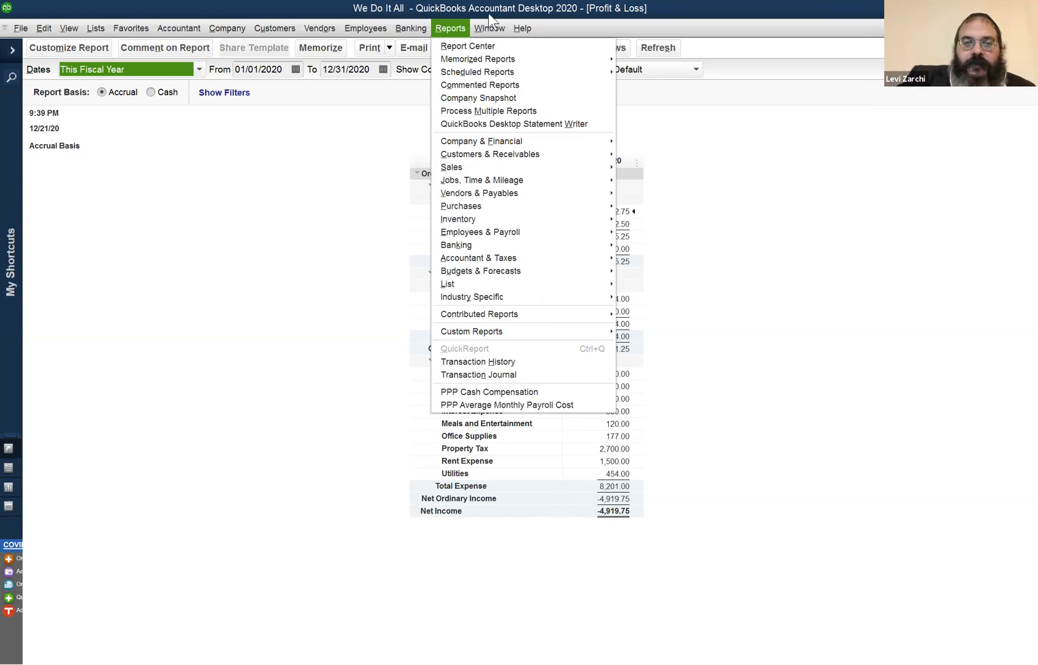
mouse_move(489, 28)
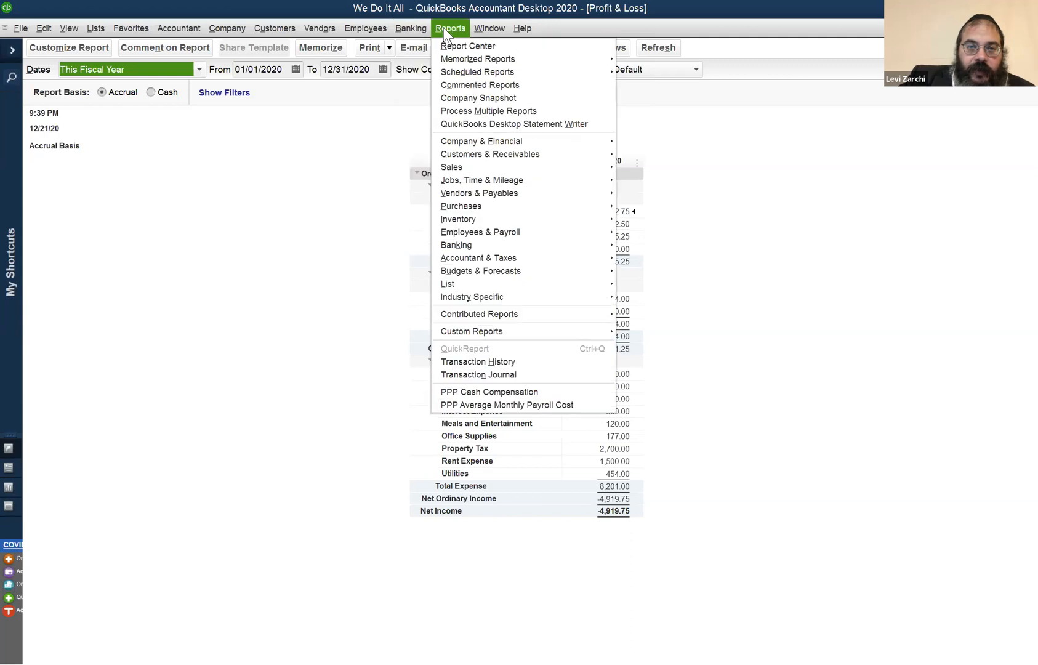
mouse_move(372, 28)
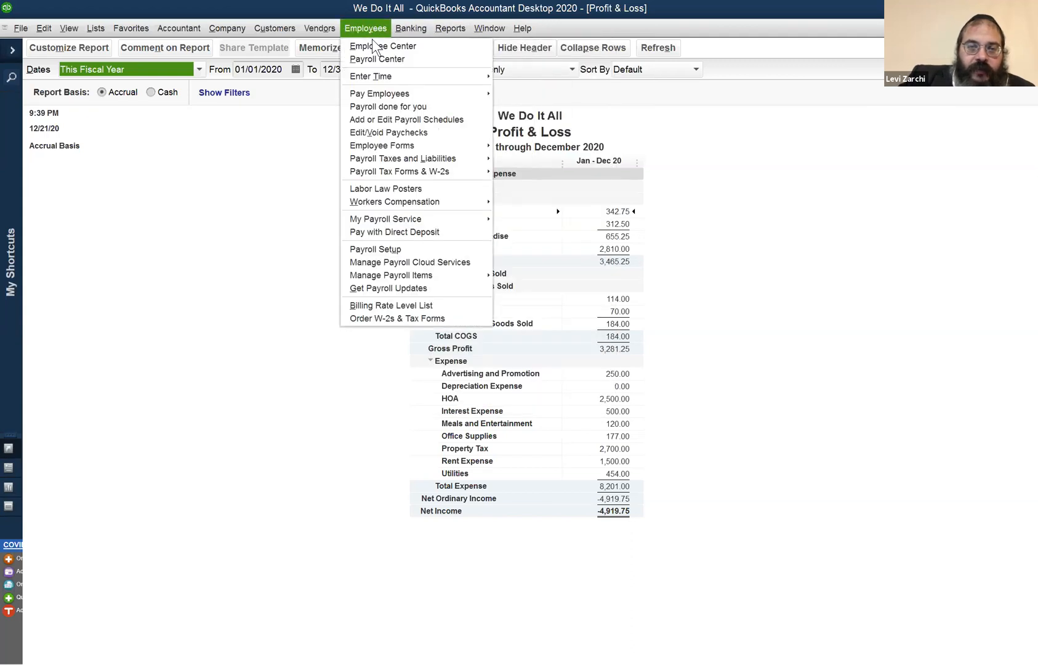
mouse_move(375, 82)
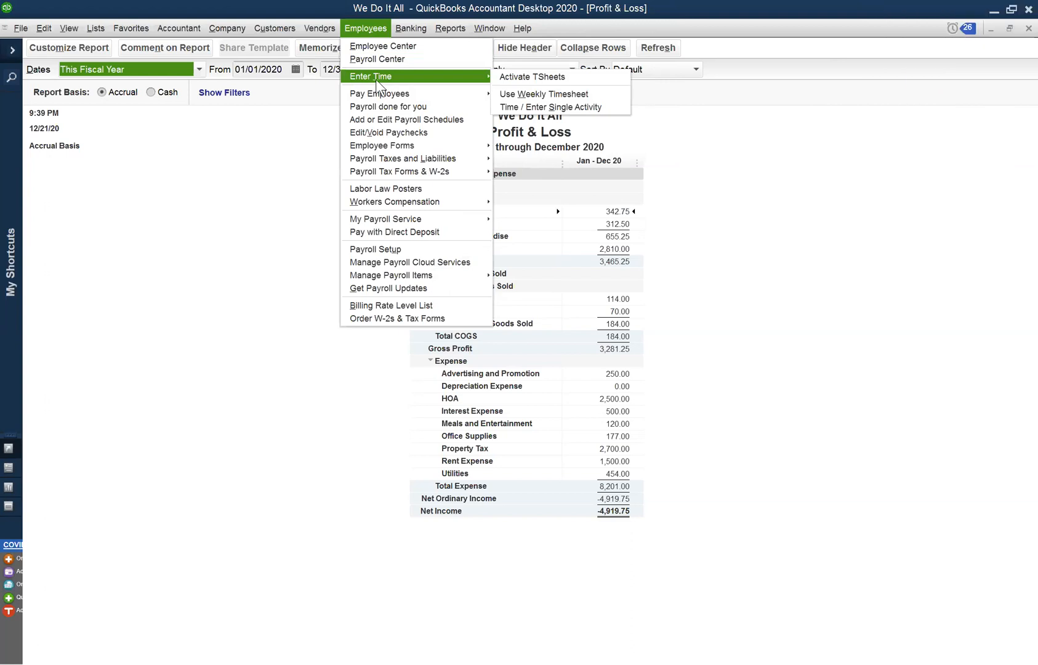
mouse_move(432, 28)
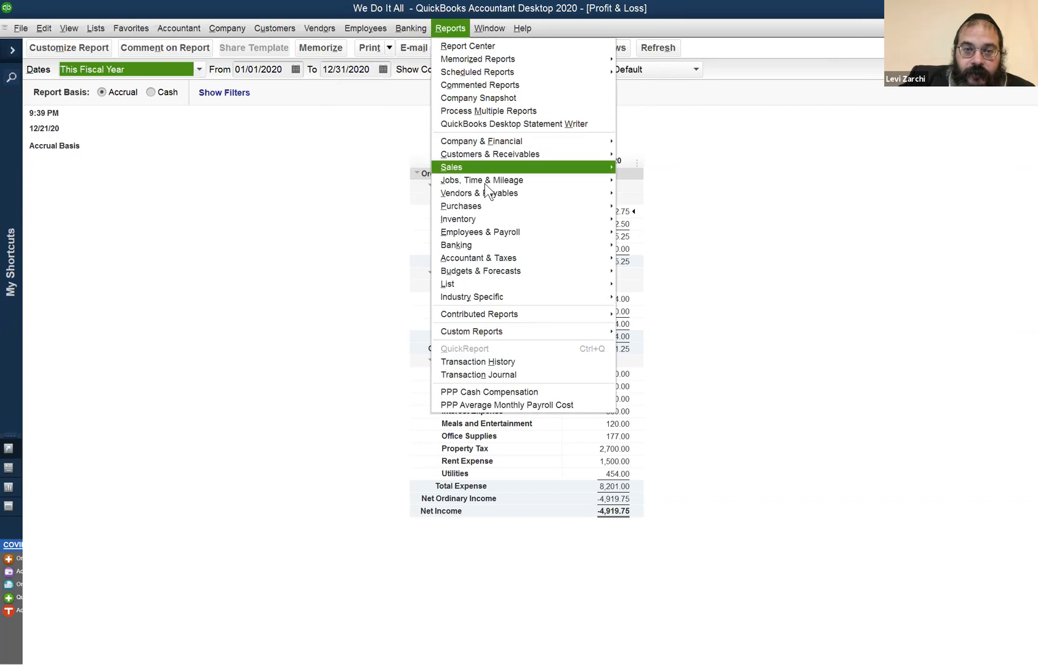
mouse_move(491, 210)
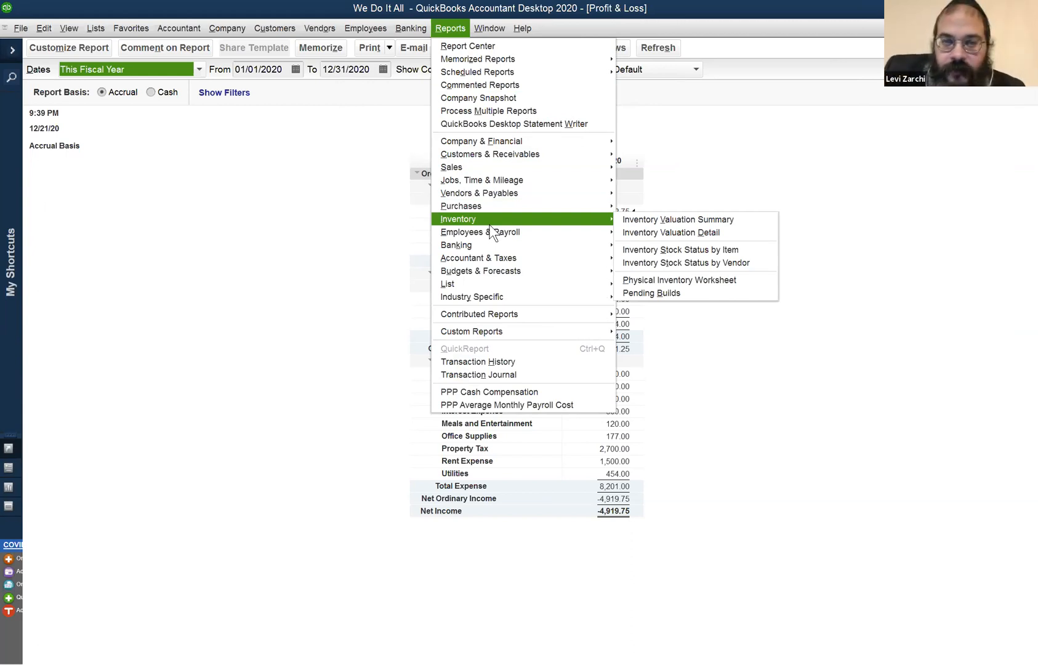
mouse_move(535, 159)
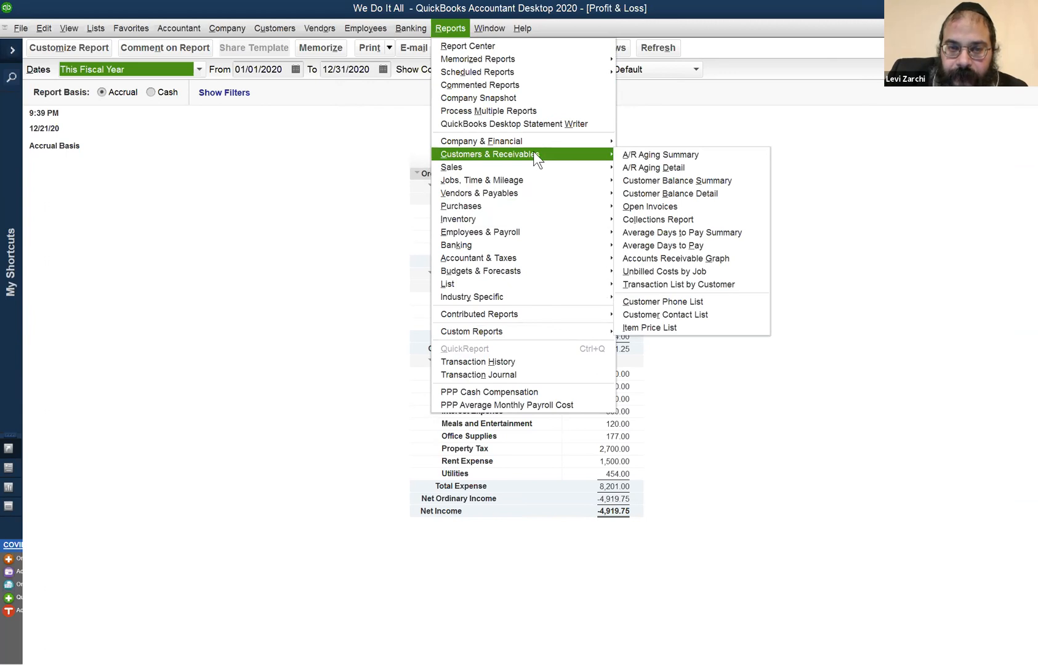
mouse_move(526, 178)
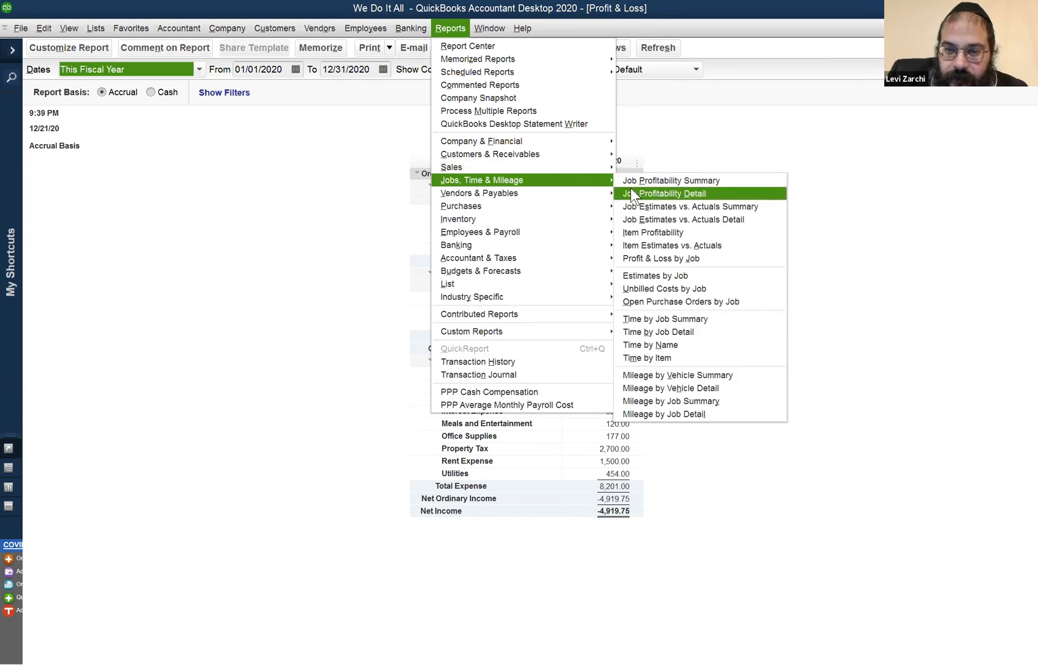
left_click(625, 286)
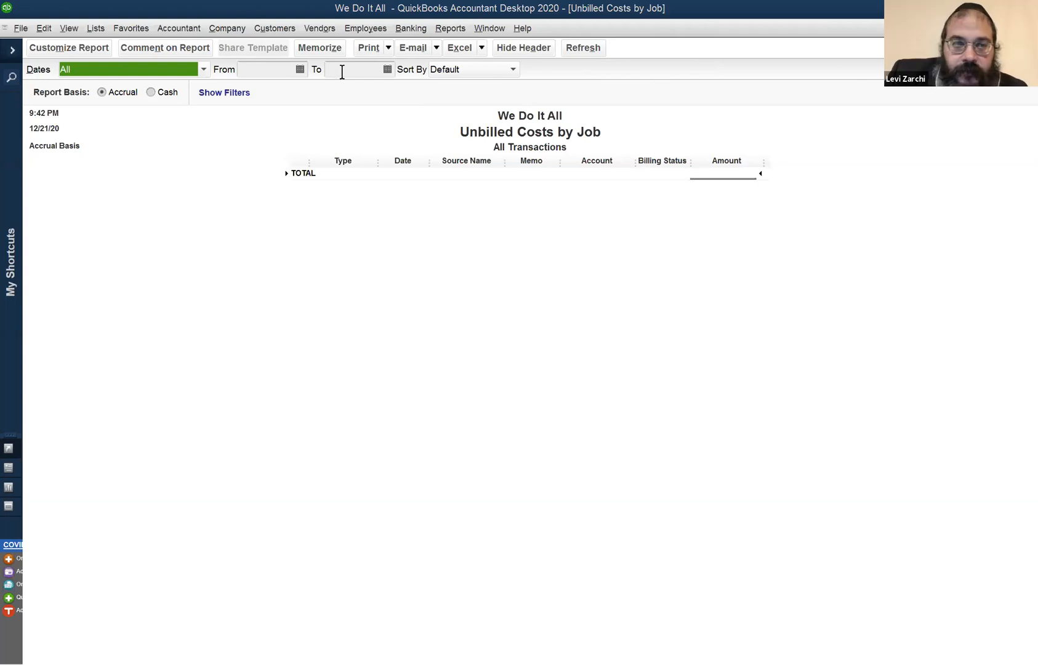
key("Escape")
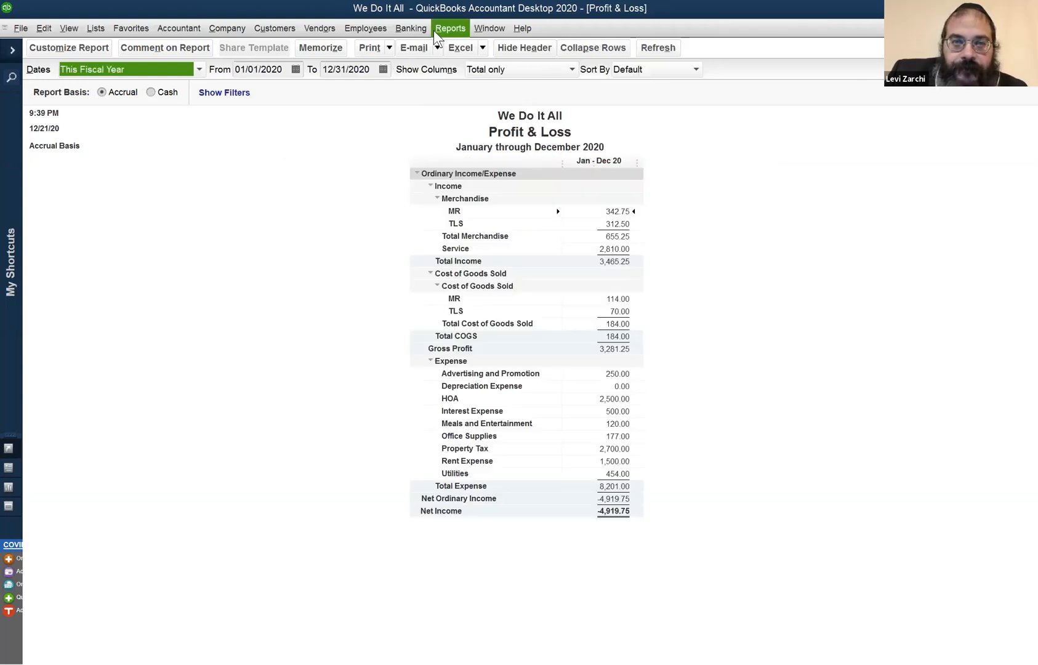
Open the Time by Job Detail report and set its date range to All.
left_click(451, 28)
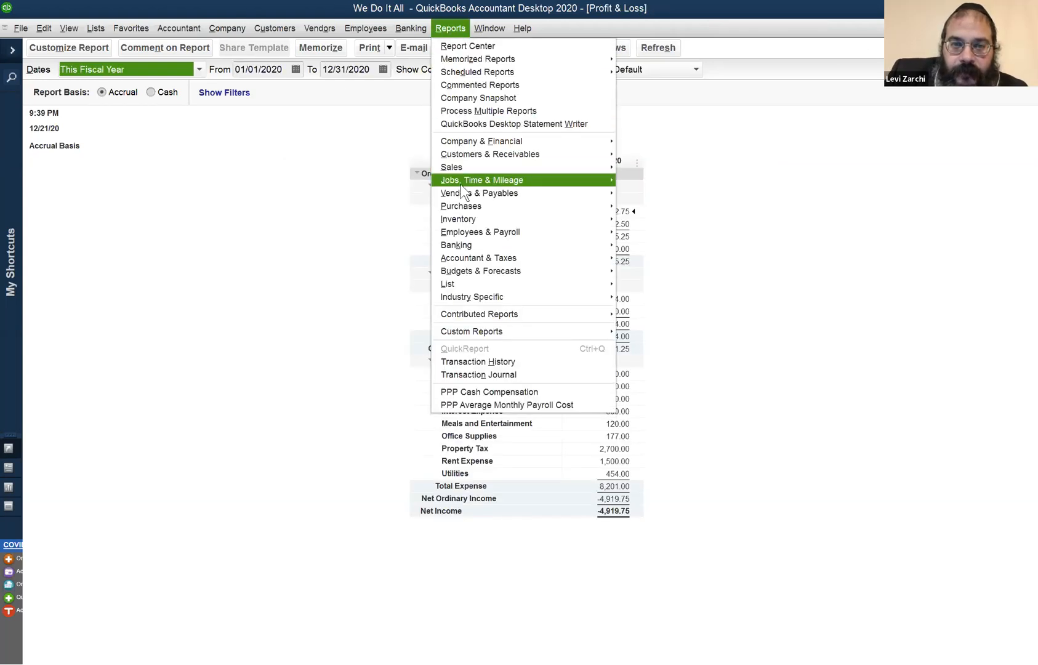
mouse_move(461, 184)
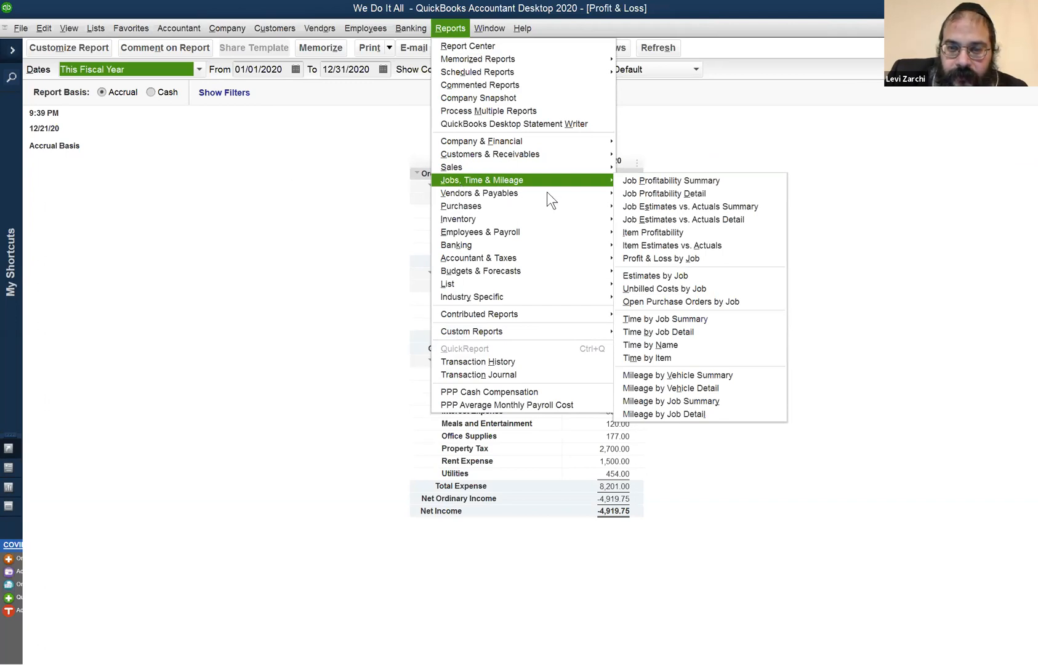
left_click(698, 330)
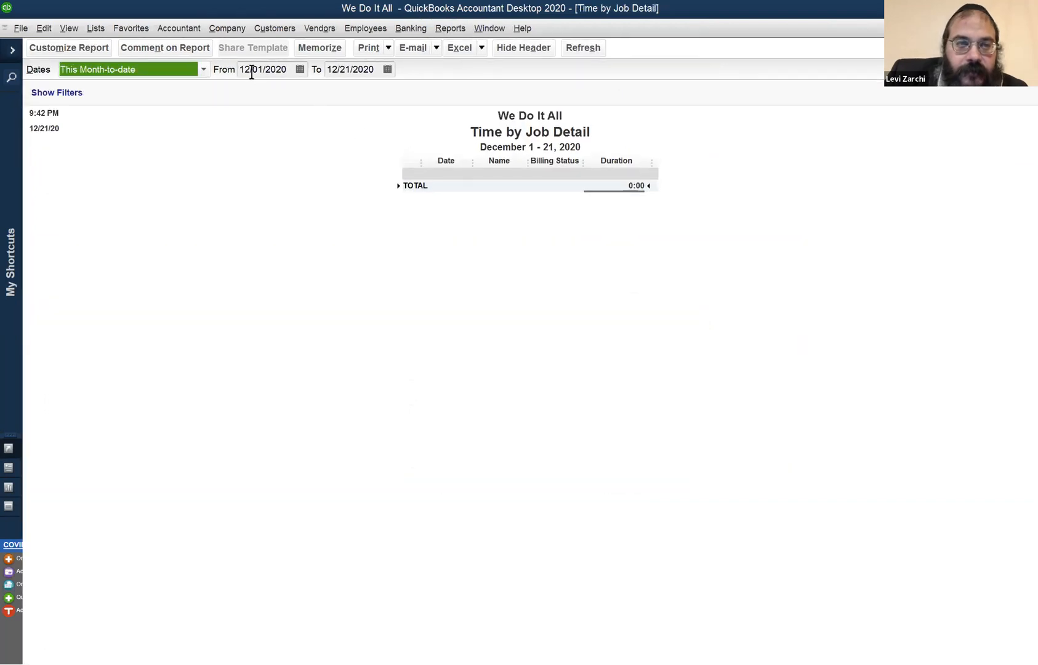
left_click(175, 70)
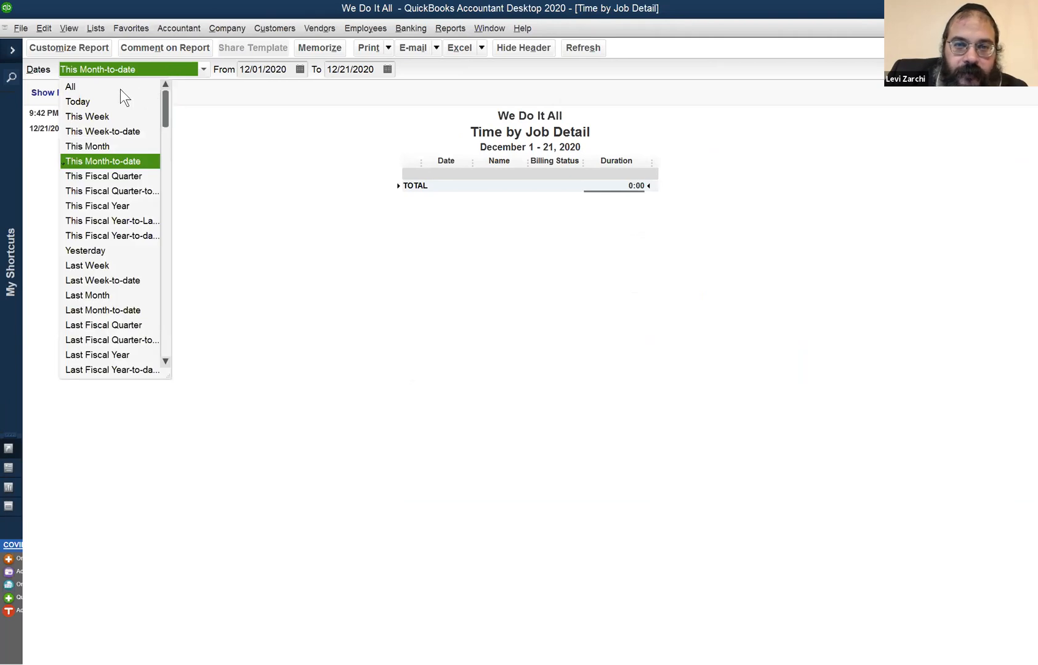
left_click(120, 89)
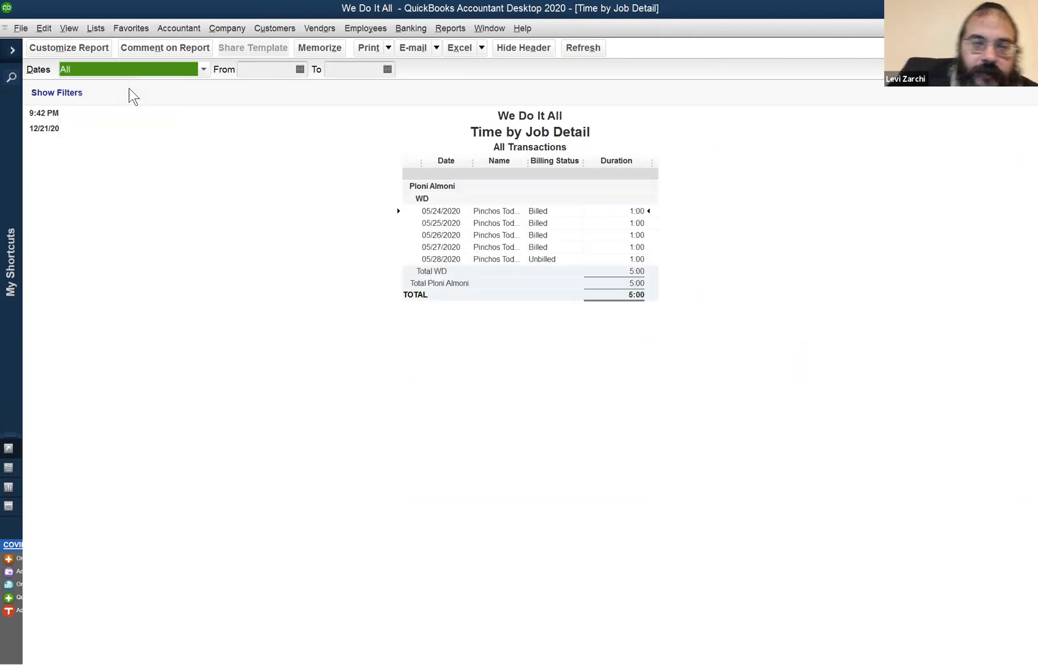
left_click(454, 28)
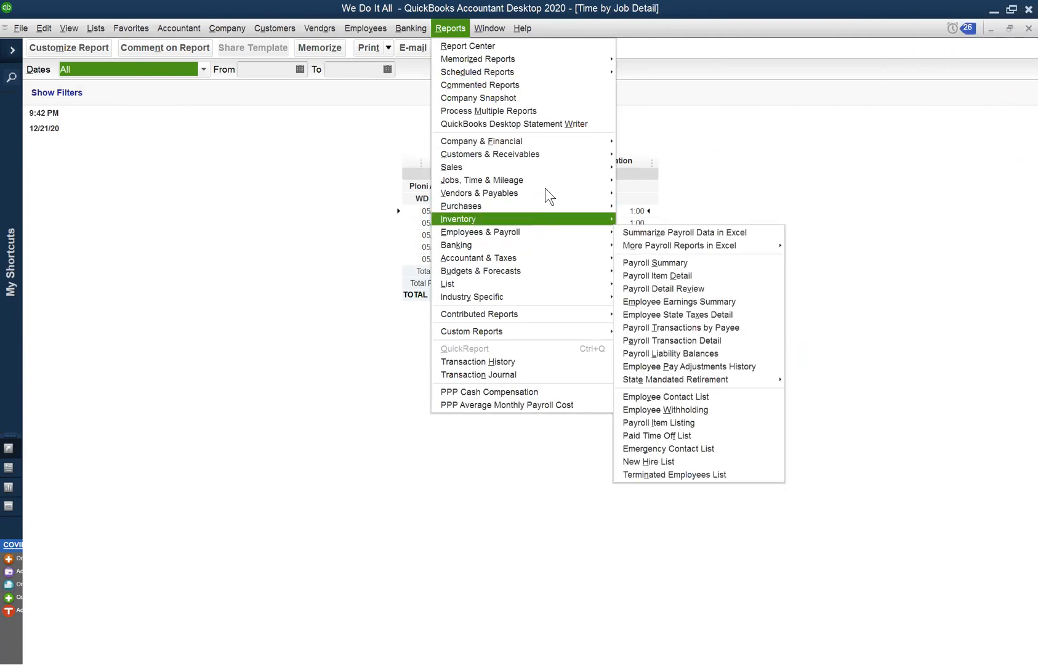
mouse_move(548, 183)
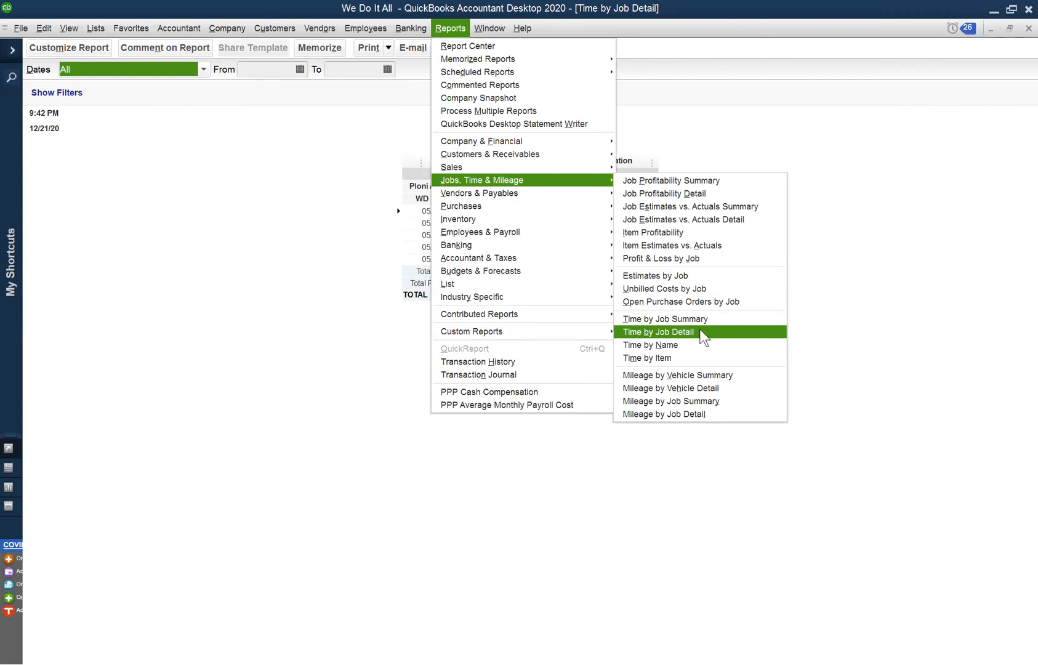
left_click(310, 313)
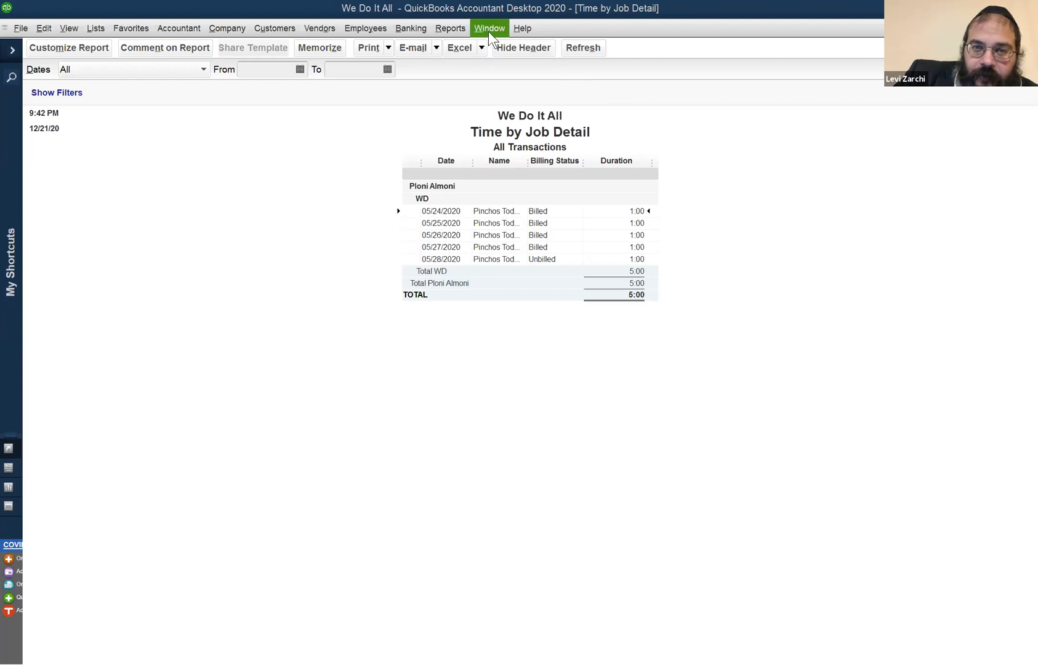
left_click(448, 22)
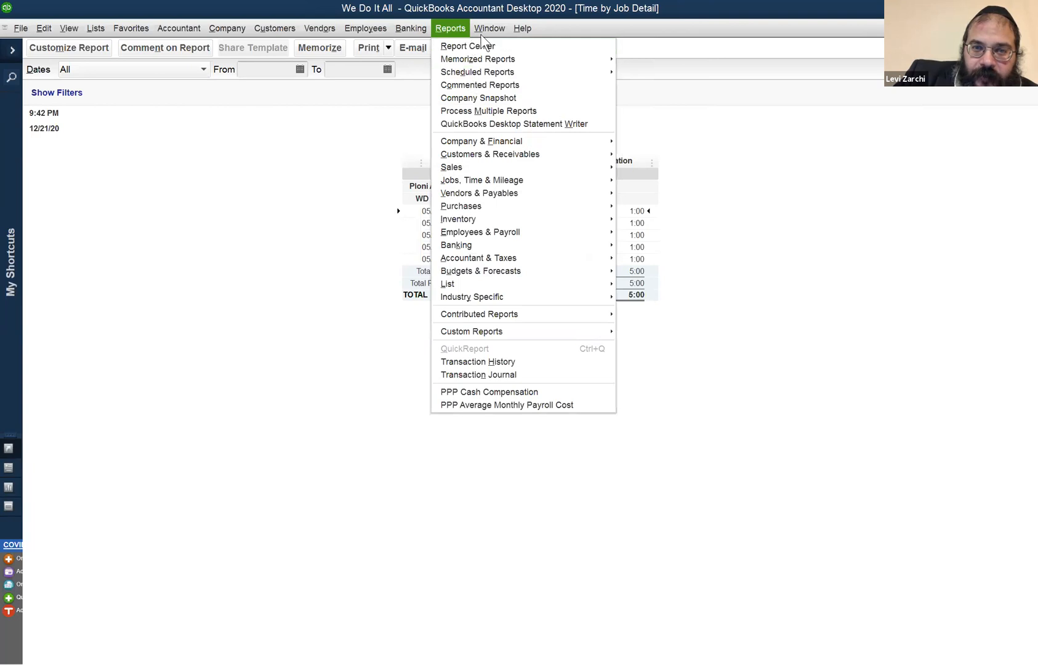
mouse_move(482, 36)
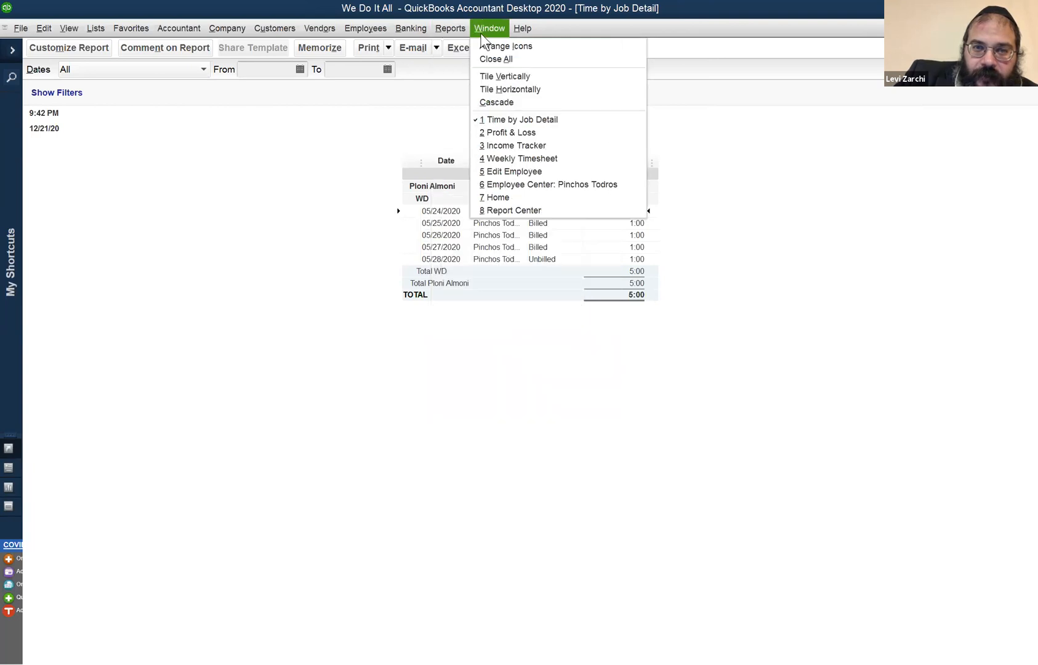
left_click(514, 120)
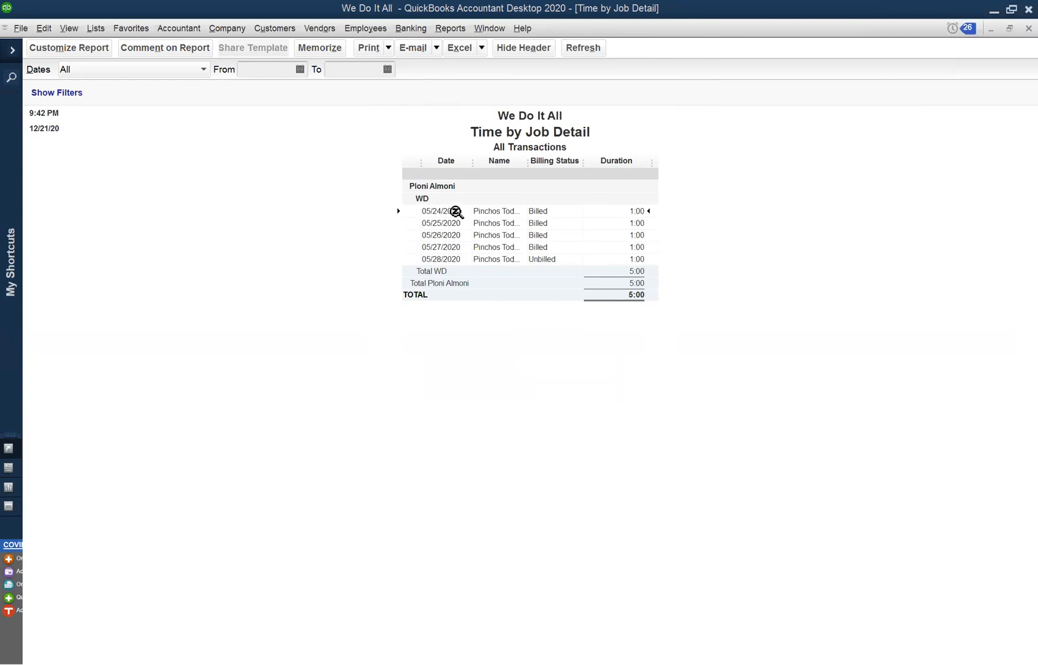
Examine the dates, billing status and durations of the time entries in the Time by Job Detail report.
left_click(456, 260)
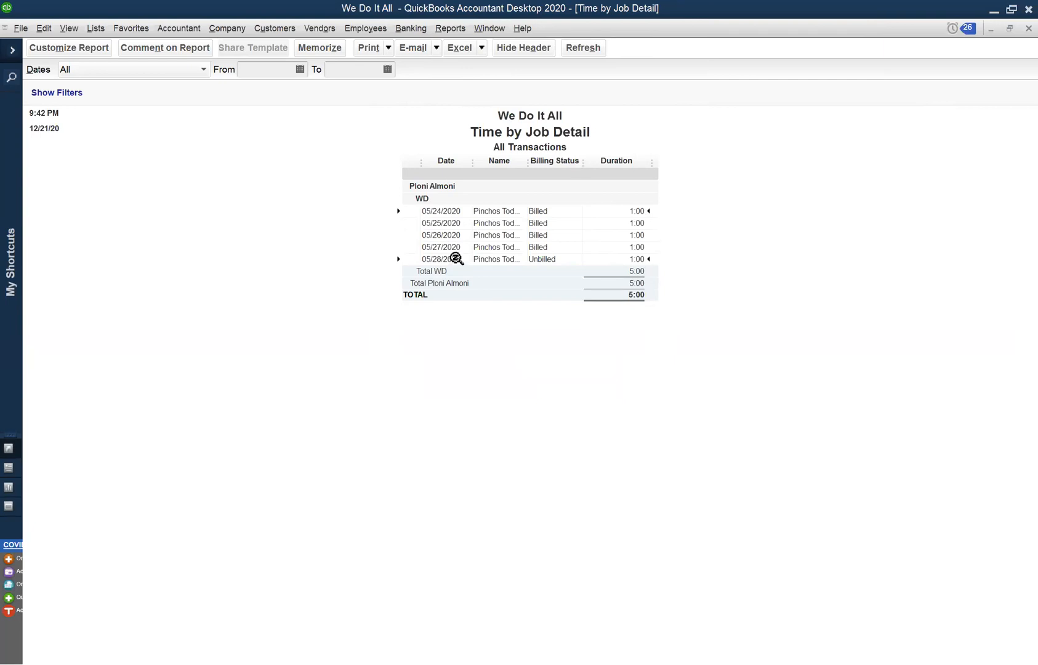
left_click(452, 216)
left_click(458, 235)
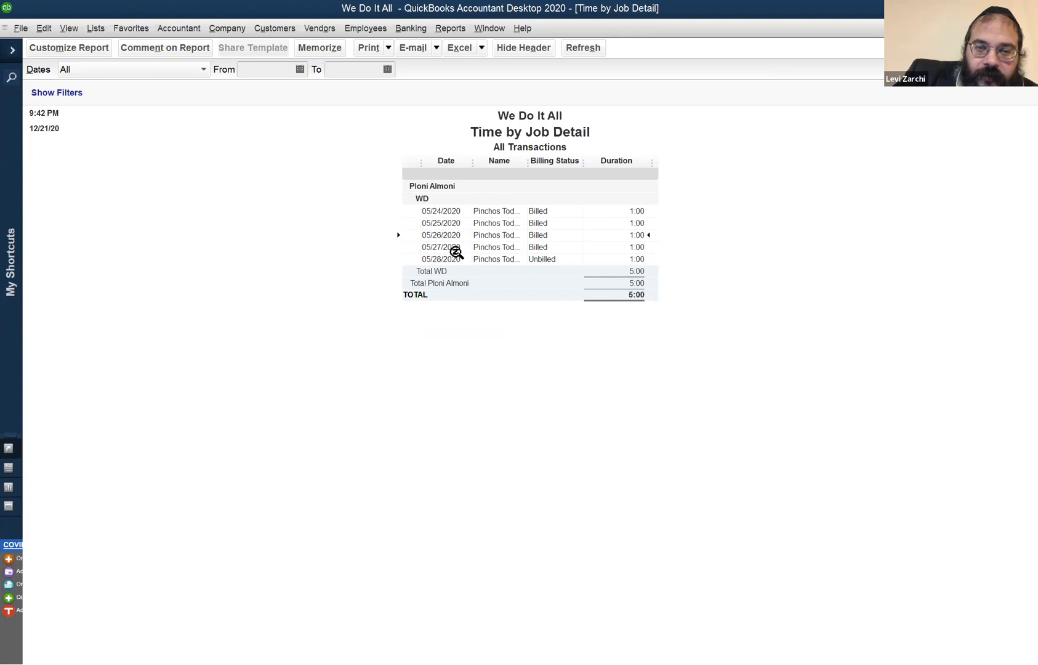
left_click(633, 224)
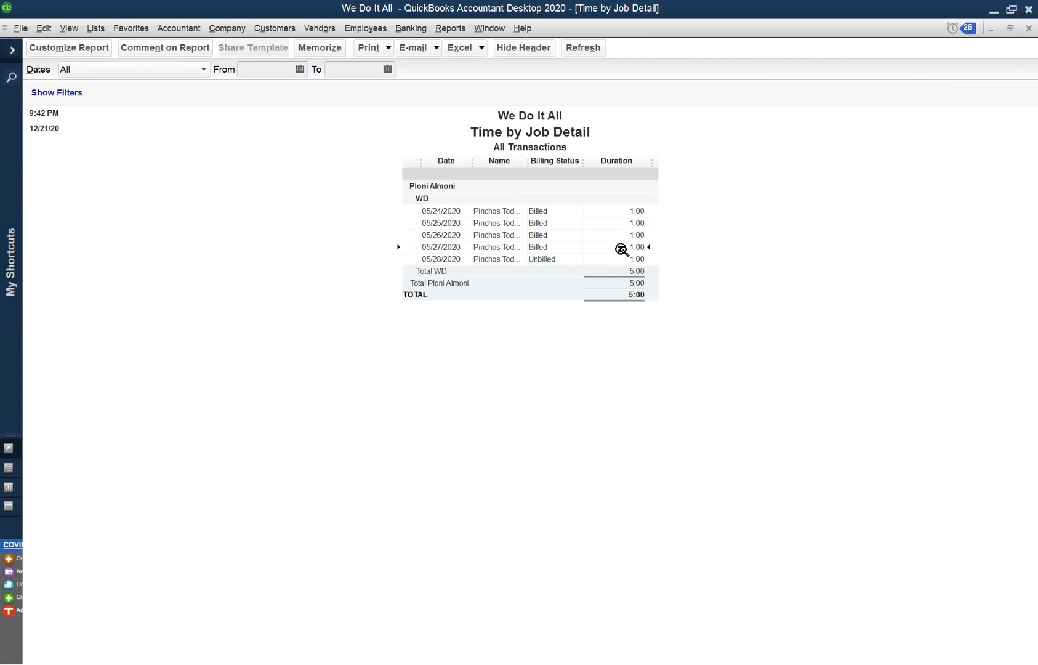
Return to the Income Tracker, open invoice 7 to review its billed time lines, and close the invoice.
left_click(489, 29)
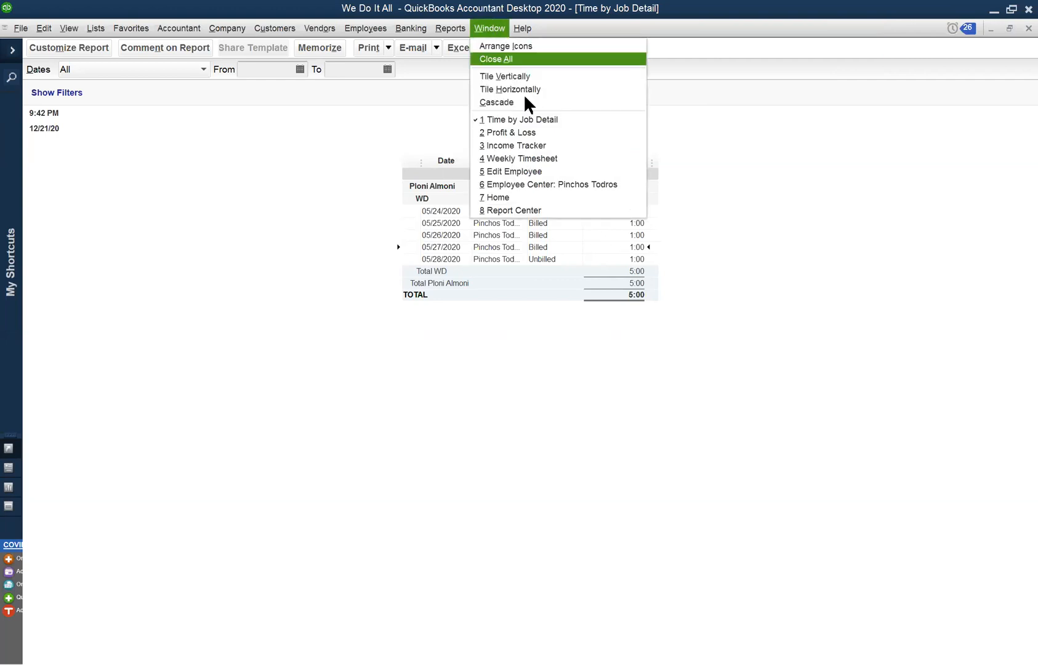
left_click(541, 143)
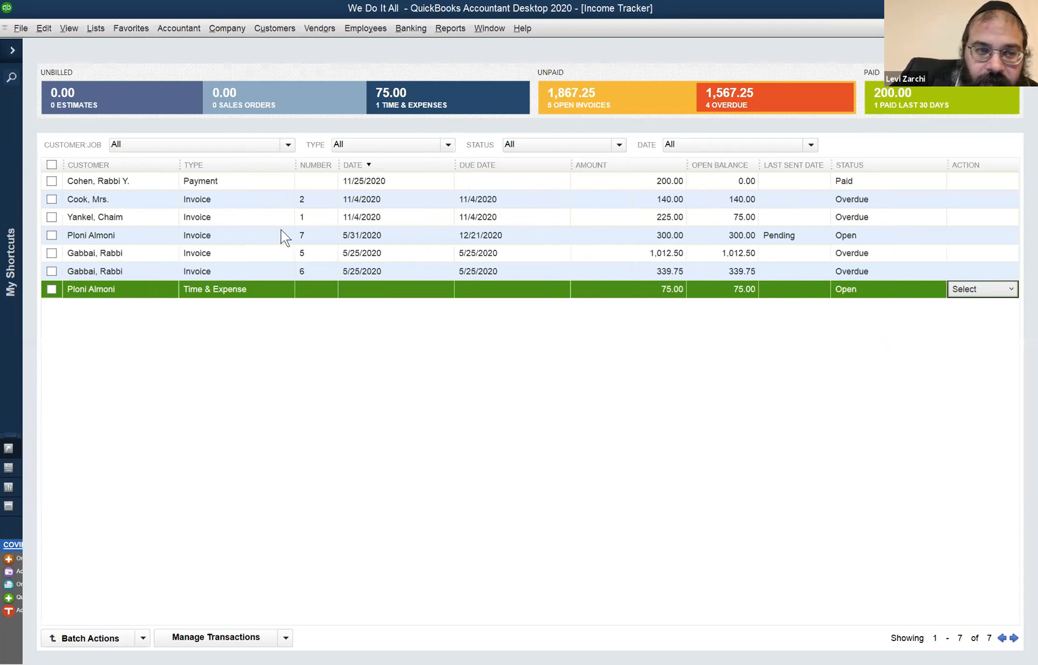
left_click(609, 235)
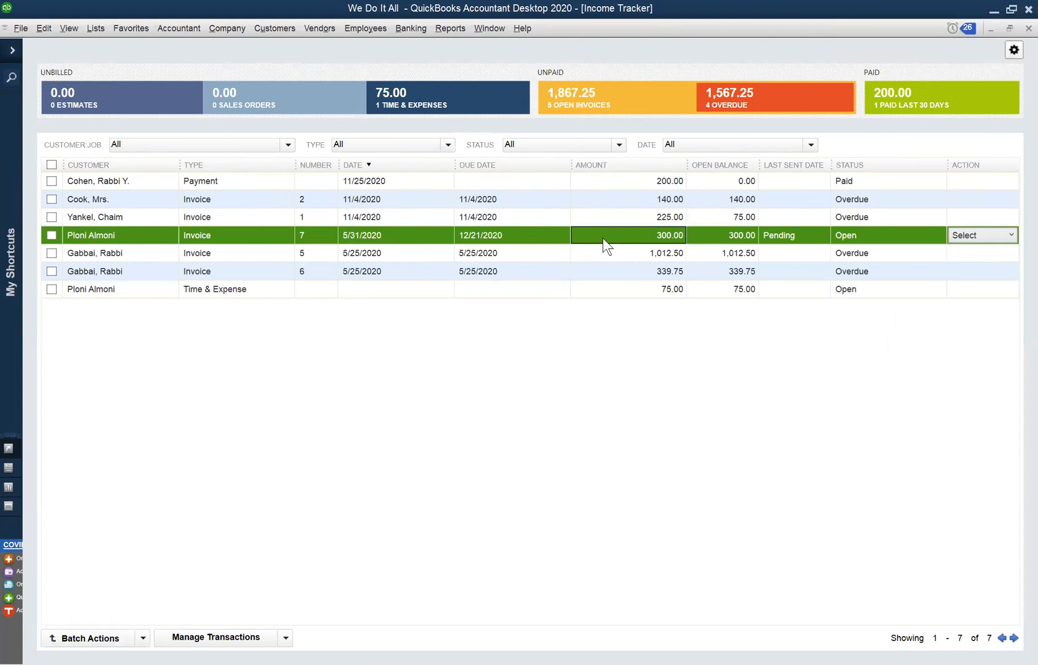
double_click(605, 237)
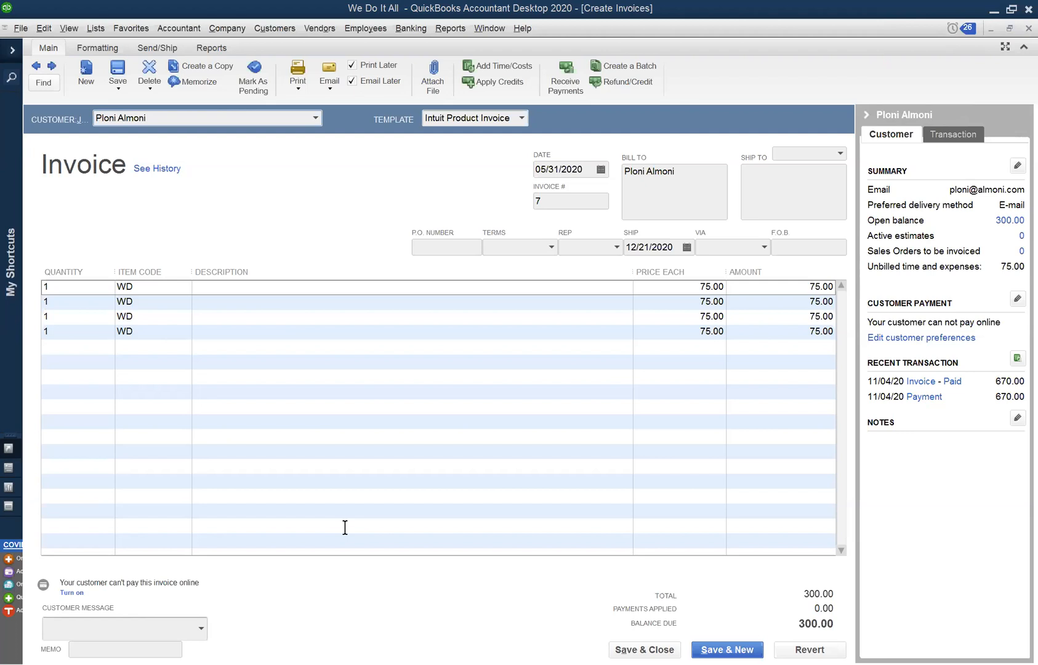
left_click(220, 213)
left_click(1016, 26)
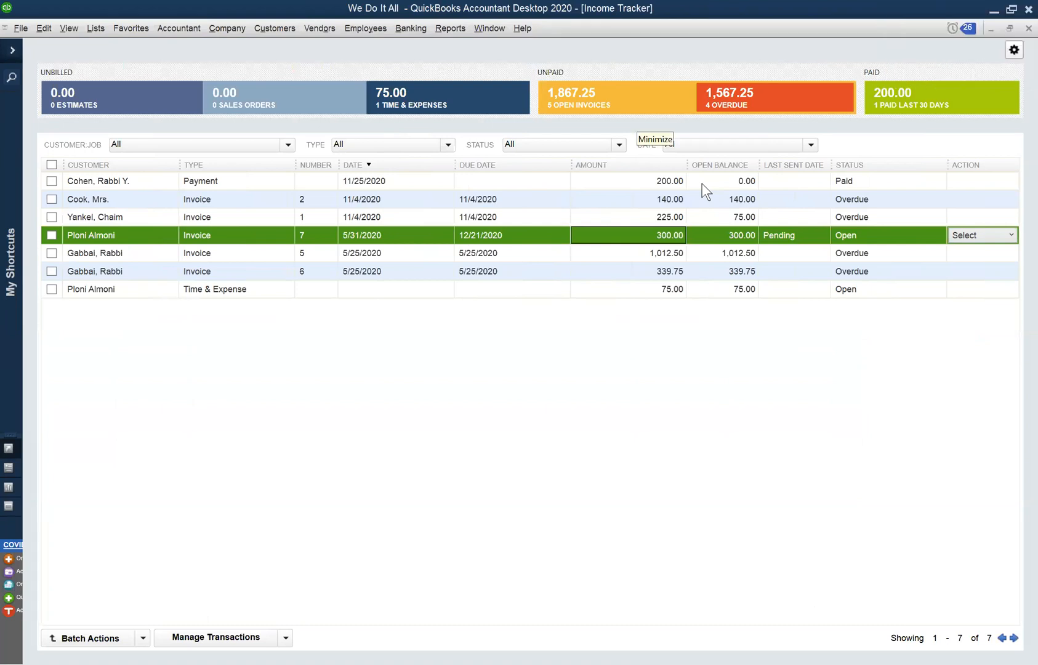
Select the open Time & Expense entry in the Income Tracker and look through the available customer commands.
left_click(419, 104)
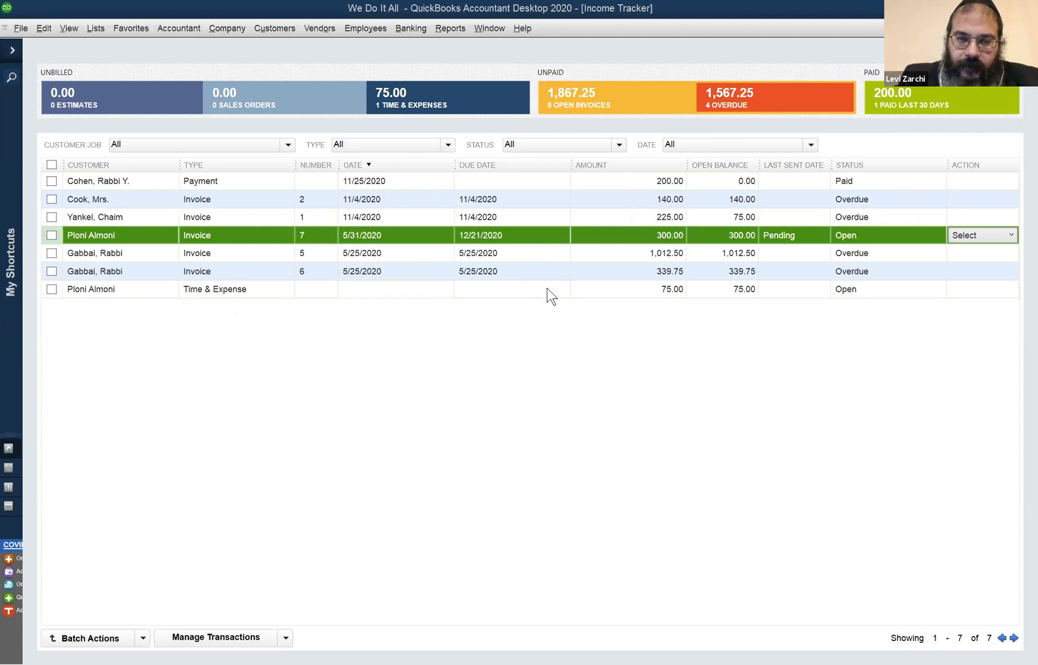
left_click(580, 287)
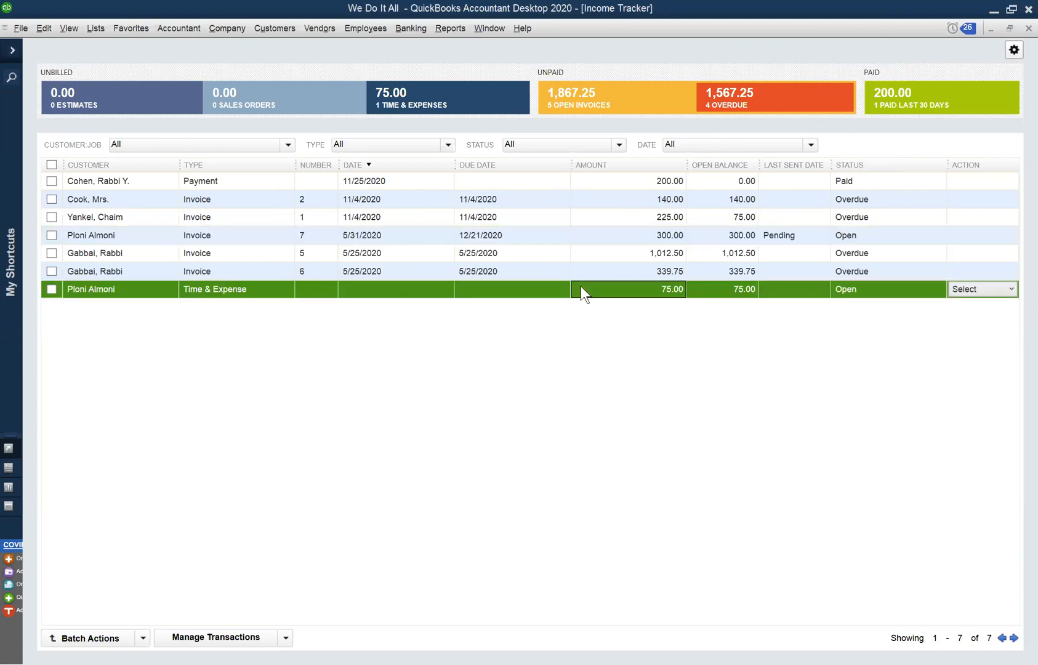
left_click(274, 27)
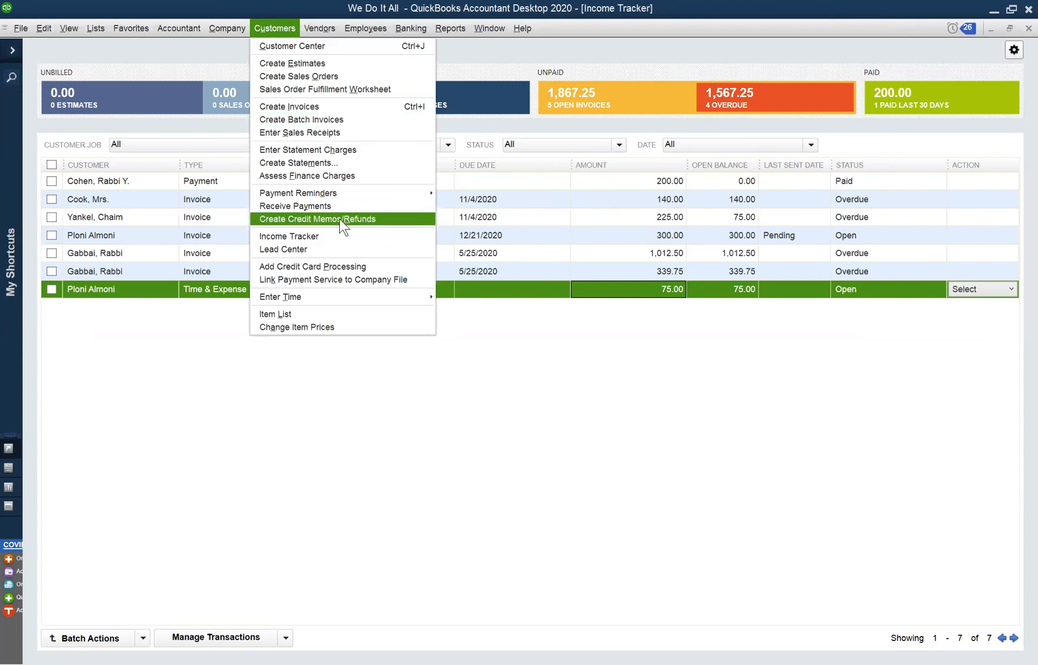
left_click(594, 408)
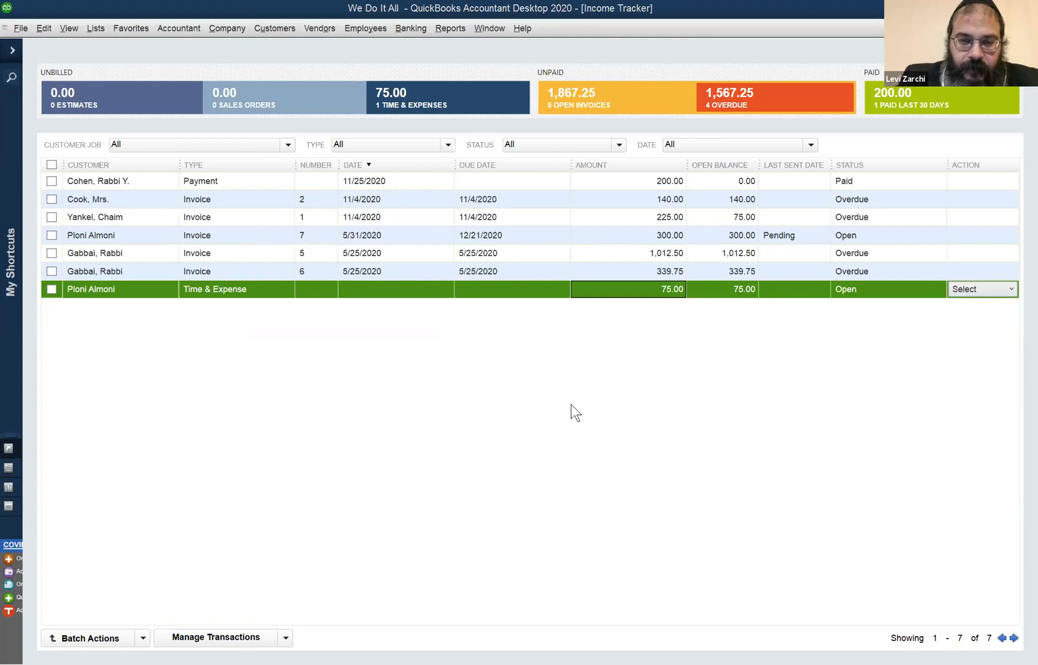
Open the Profit & Loss Standard report and set its date range to This Fiscal Year.
left_click(496, 30)
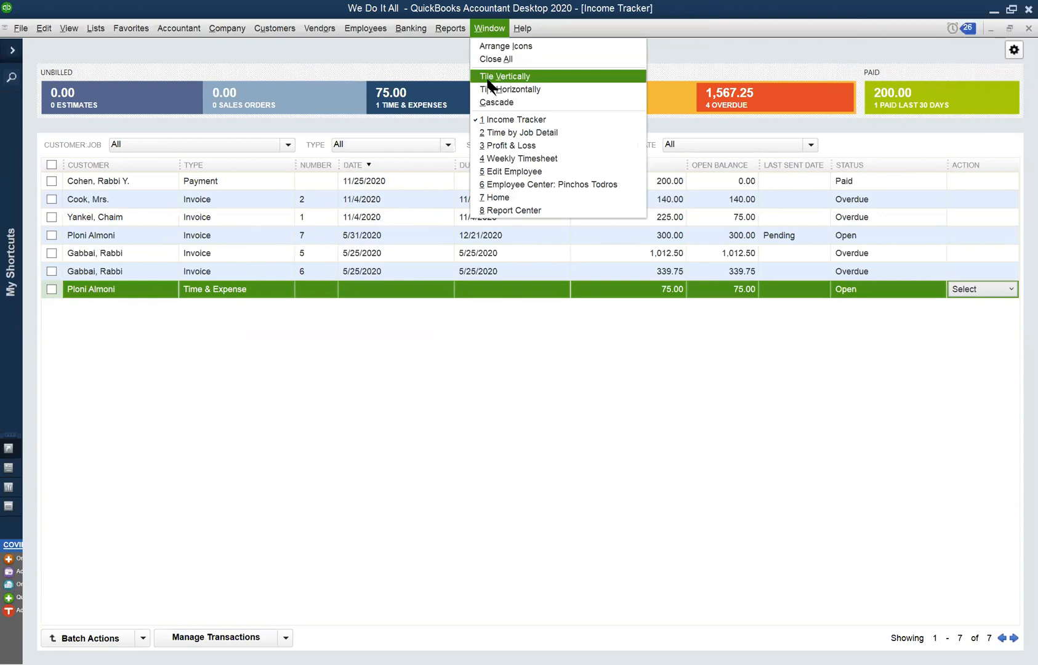
mouse_move(439, 26)
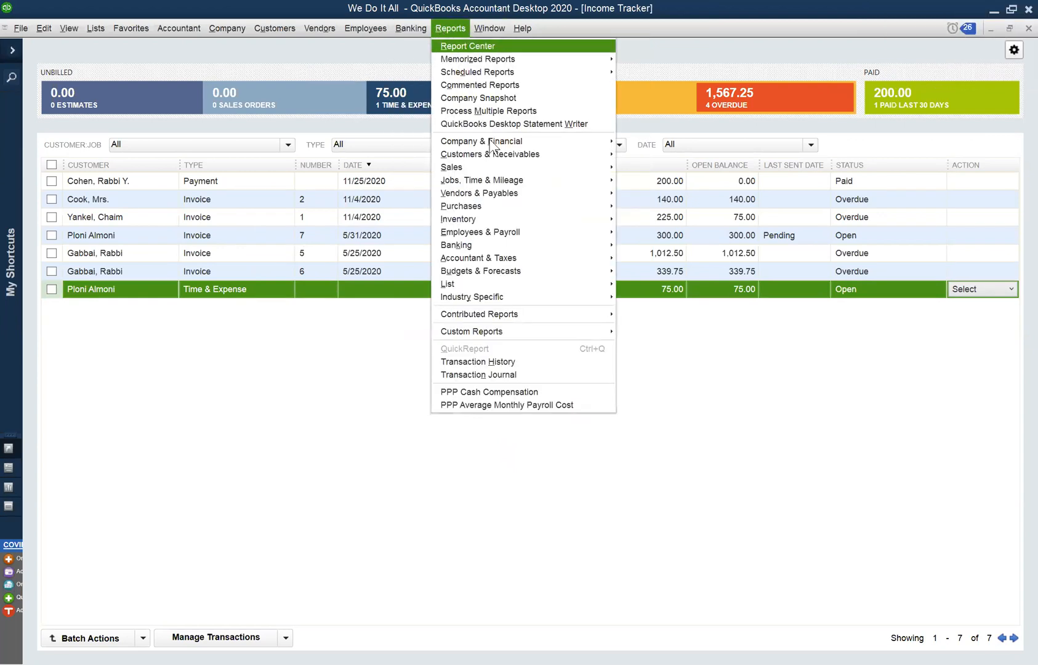
mouse_move(491, 149)
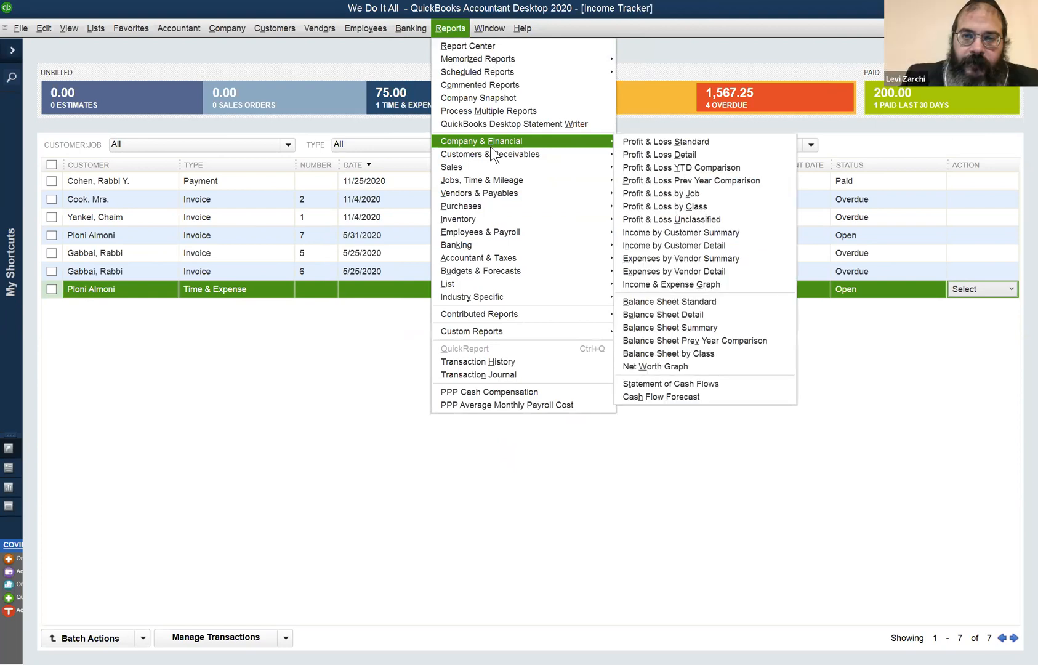
left_click(634, 142)
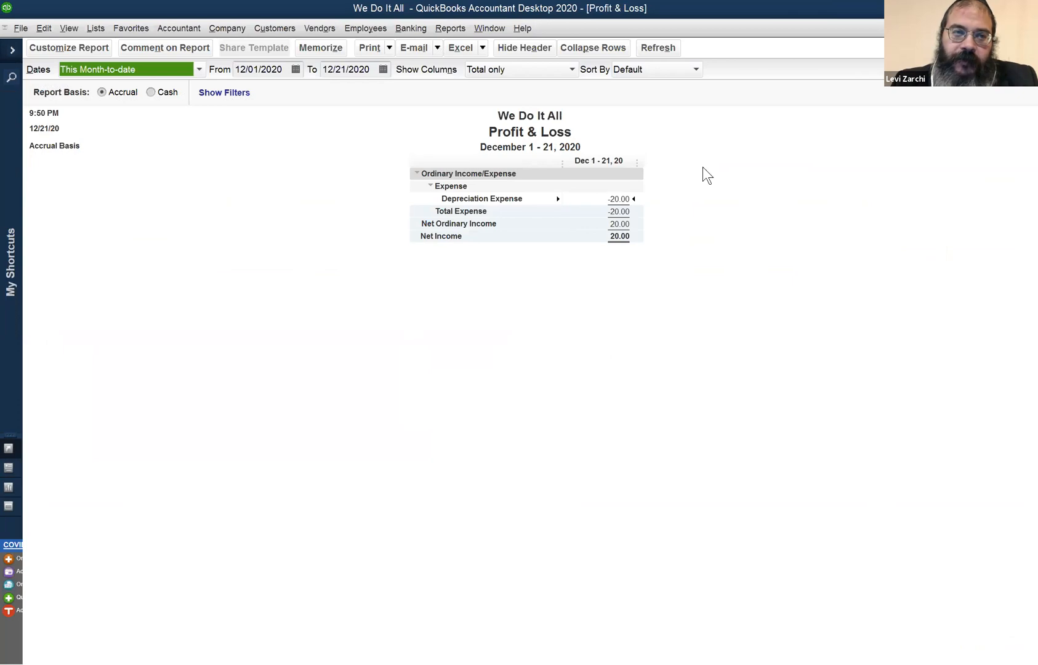
left_click(137, 66)
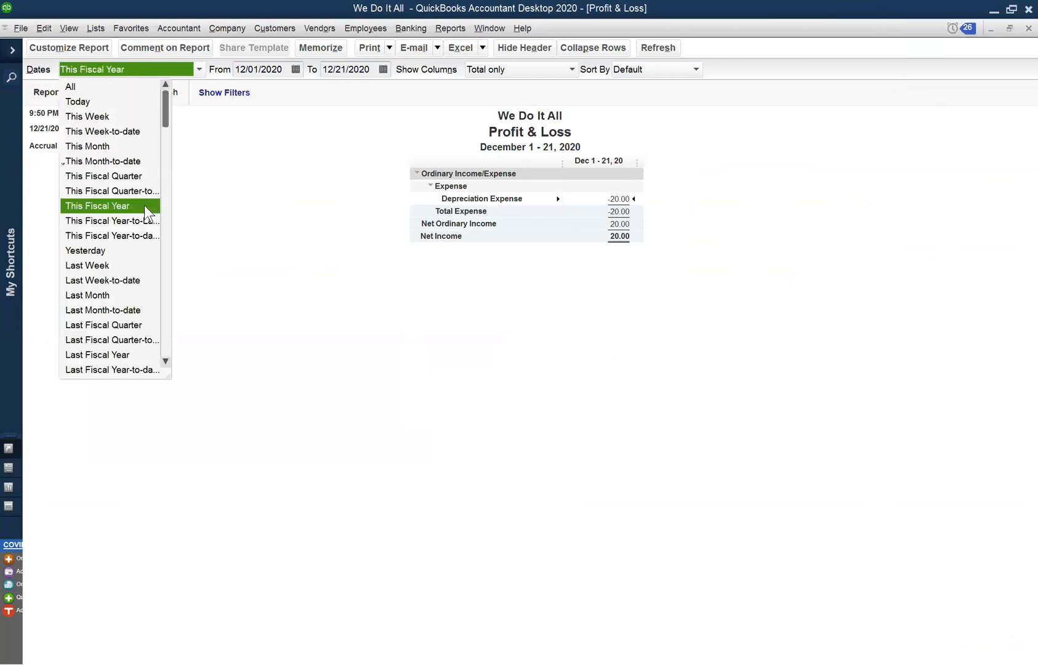
left_click(144, 204)
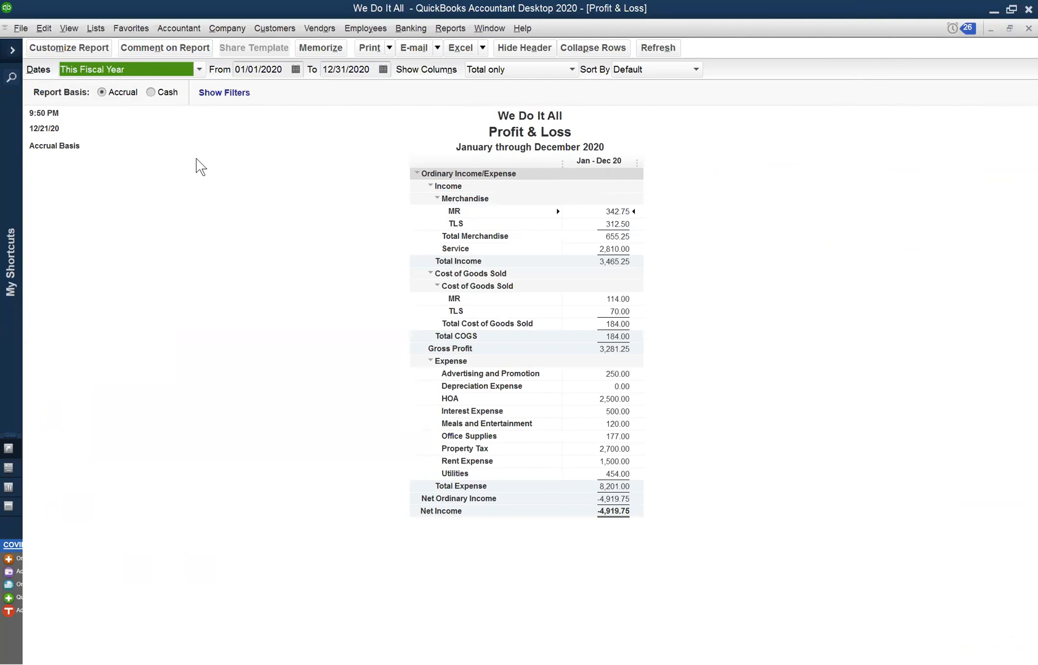
left_click(183, 213)
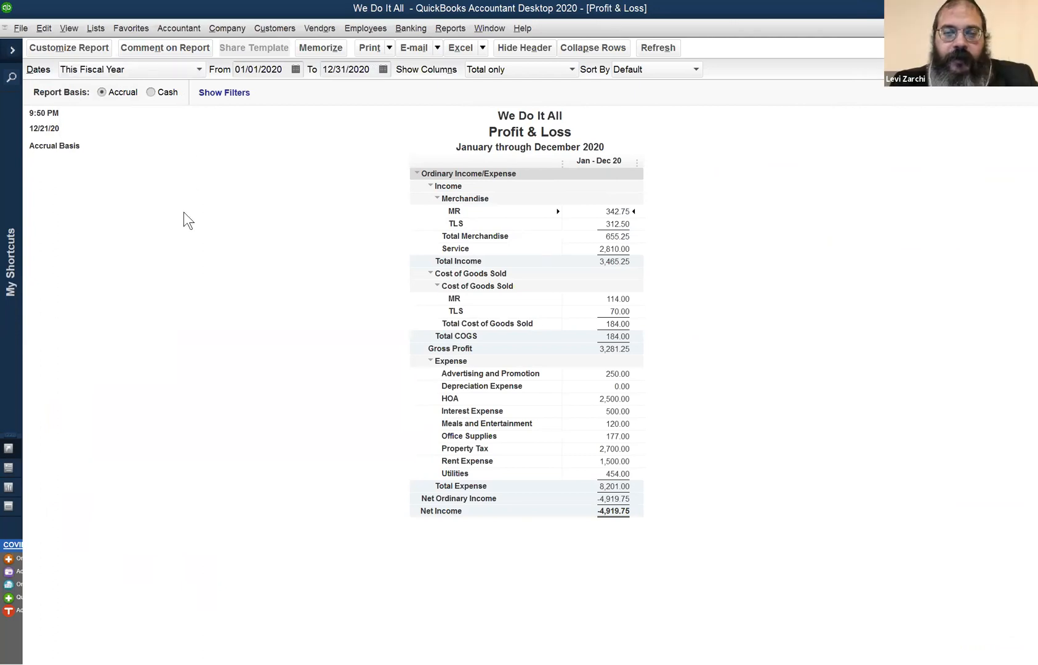